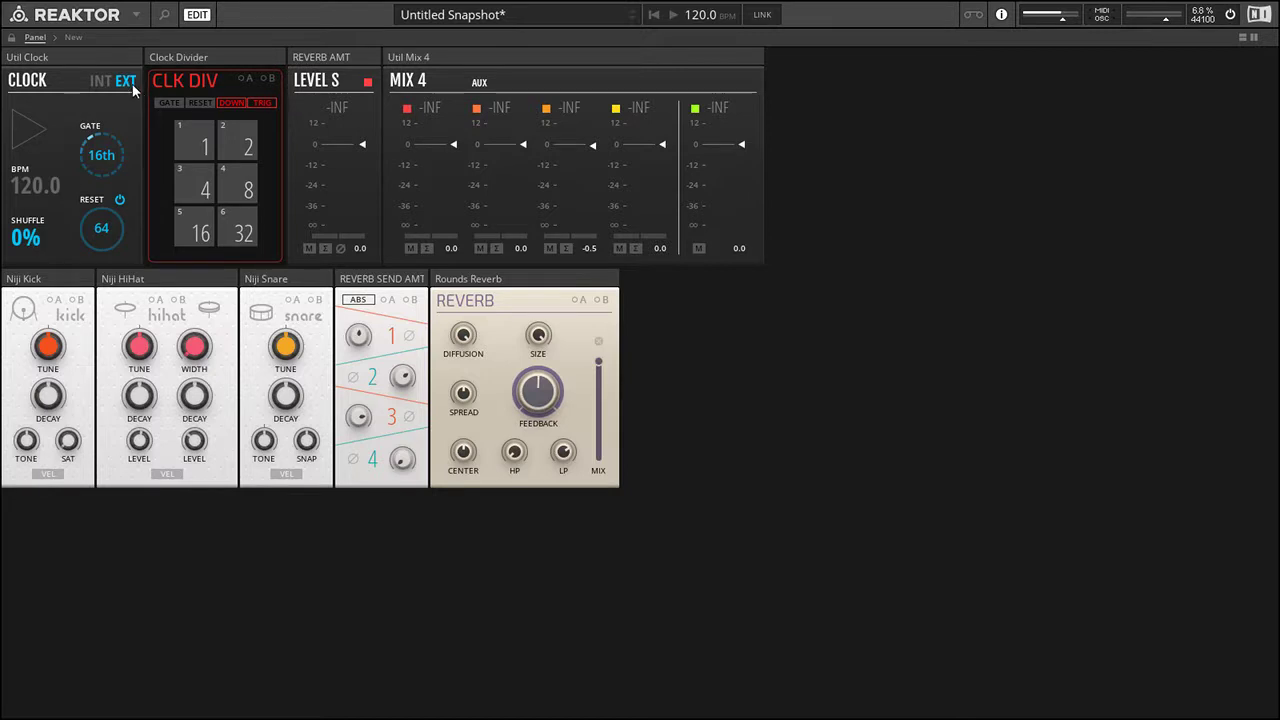
- Play the drum patch, try the reverb return level at about -8.6, and reset it to 0.0
left_click(192, 60)
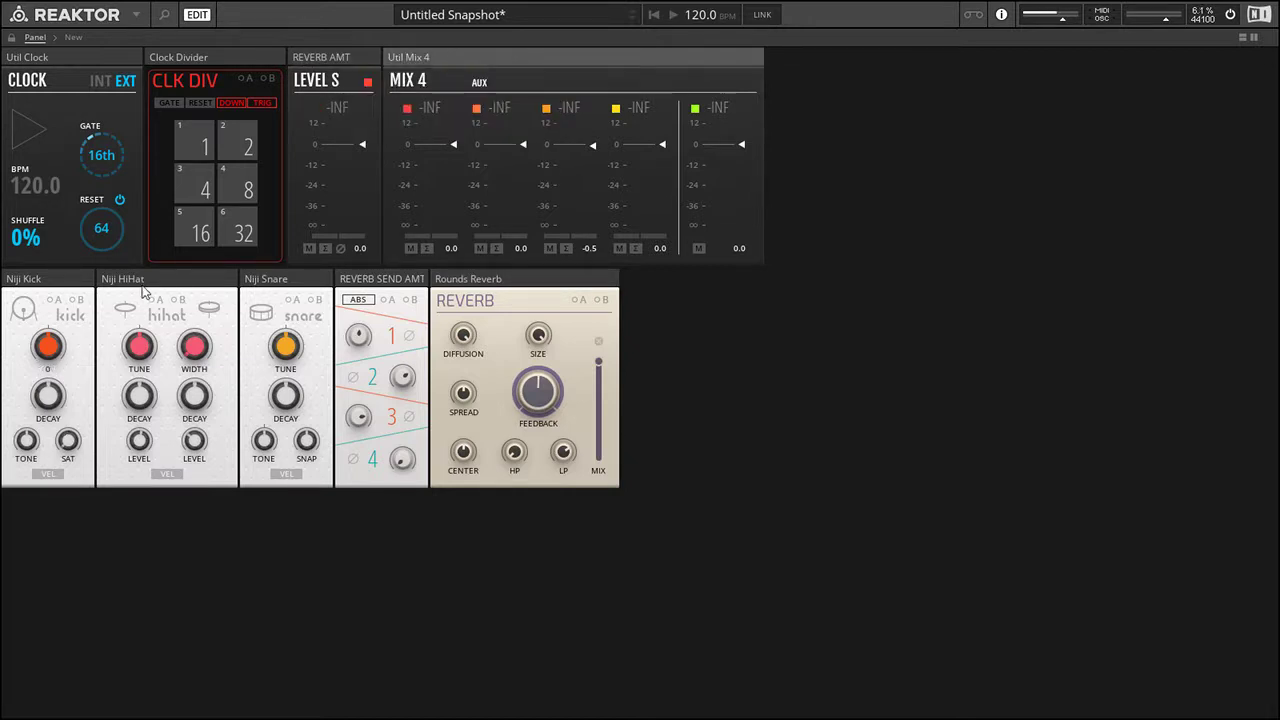
mouse_move(292, 288)
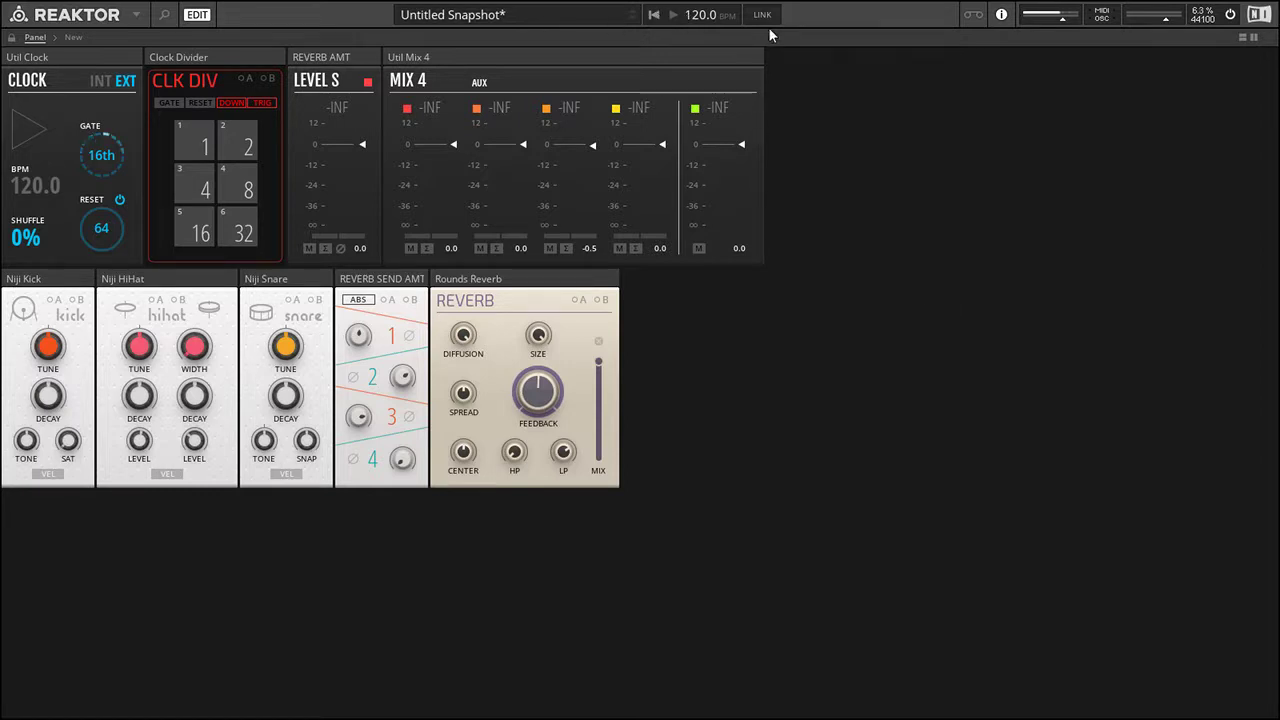
key("space")
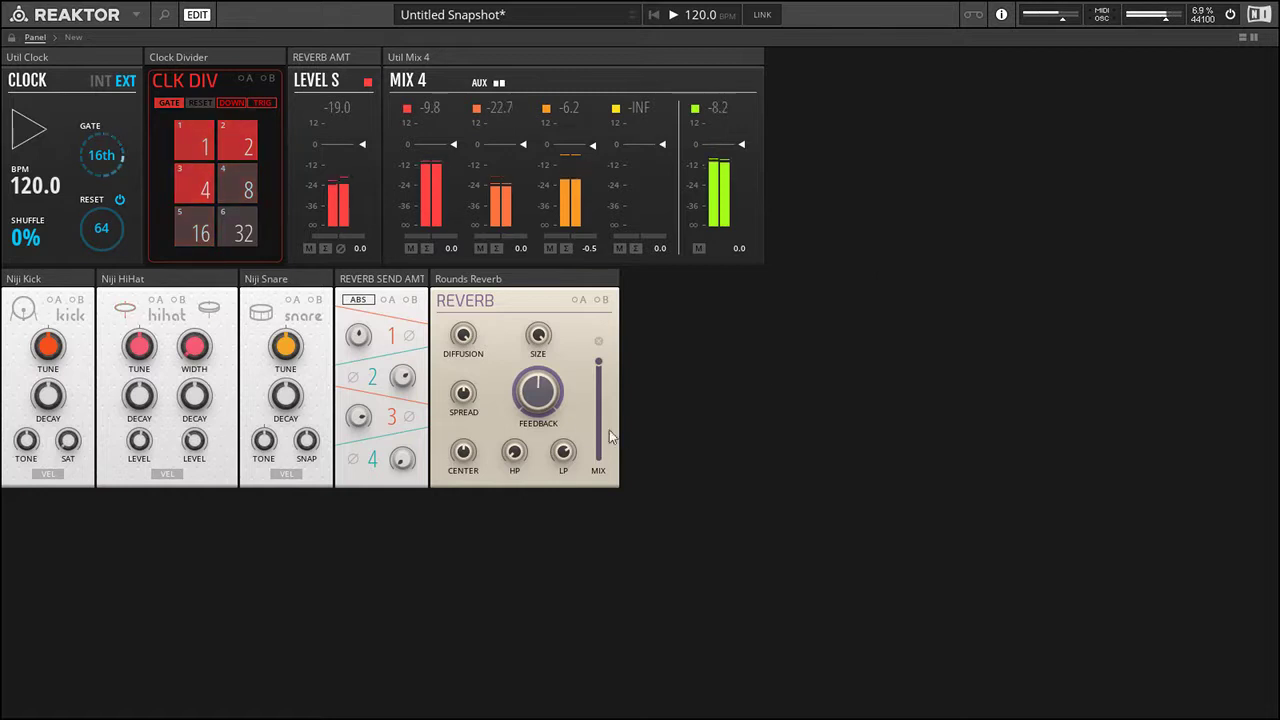
left_click_drag(363, 148, 363, 169)
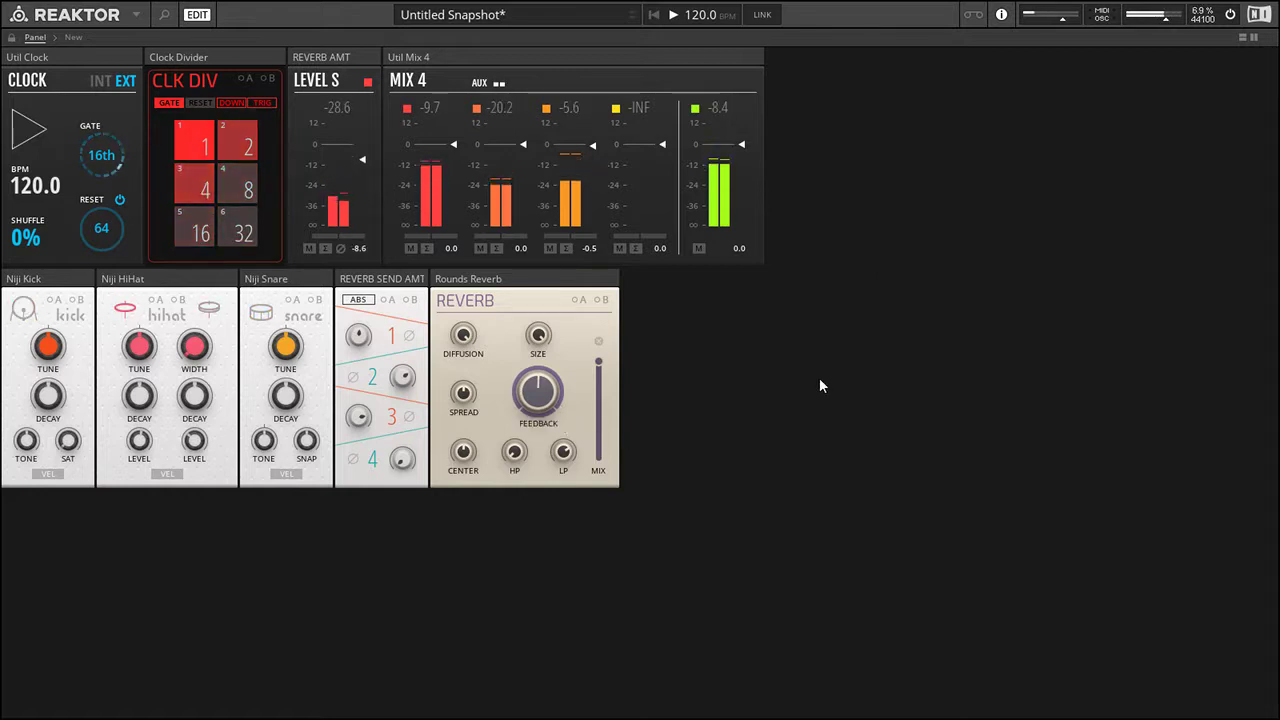
left_click_drag(364, 163, 364, 153)
double_click(365, 152)
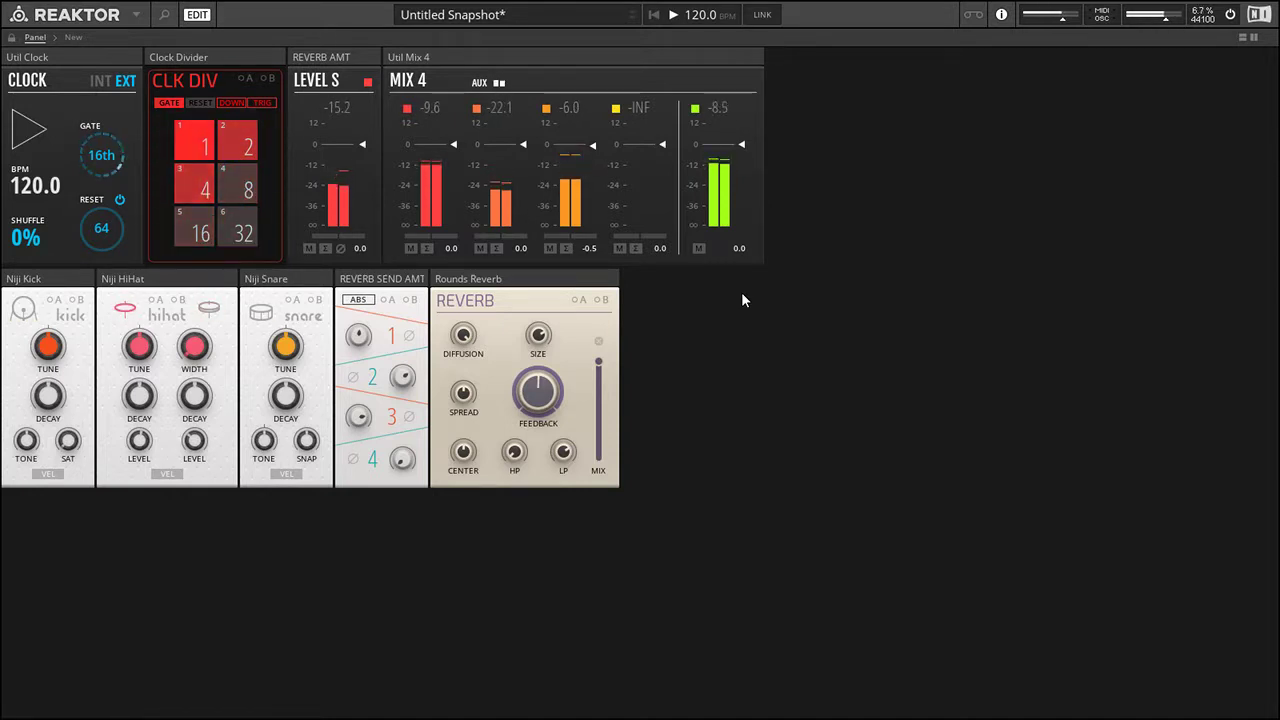
key("space")
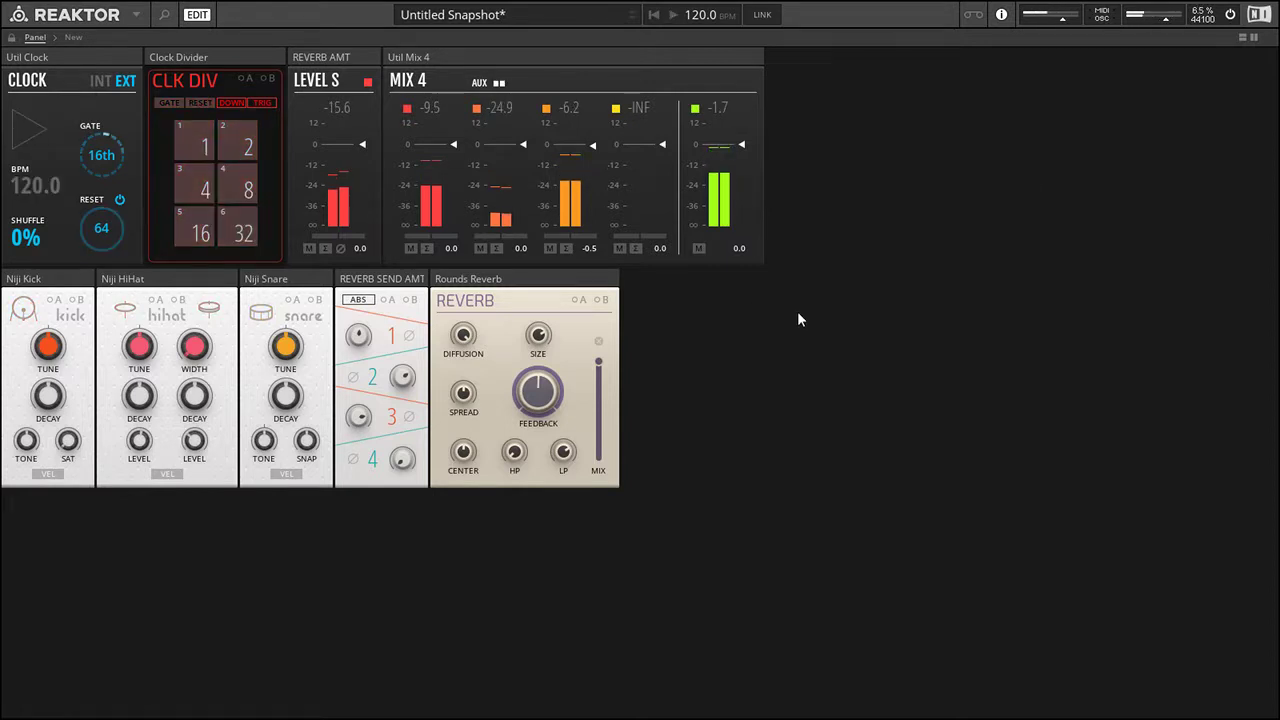
- Show the structure view and delete the six unused input terminals, In 1 to In 6
left_click(1243, 39)
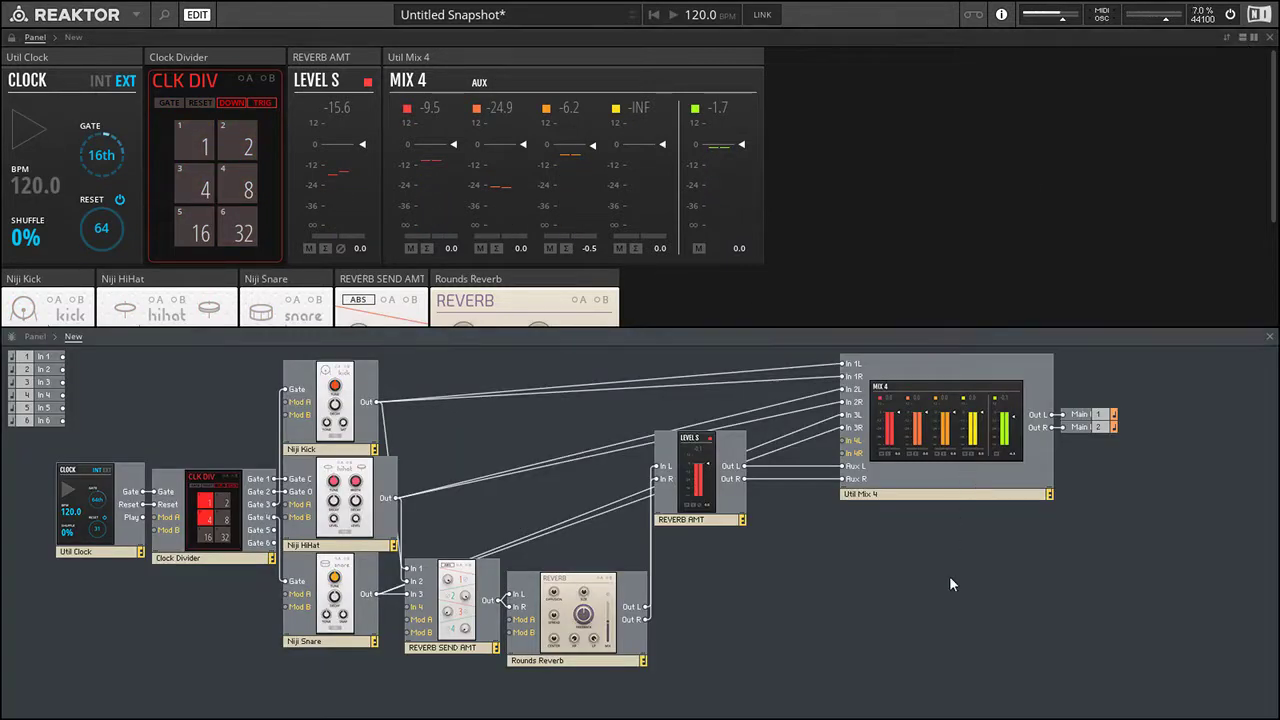
left_click_drag(78, 424, 3, 347)
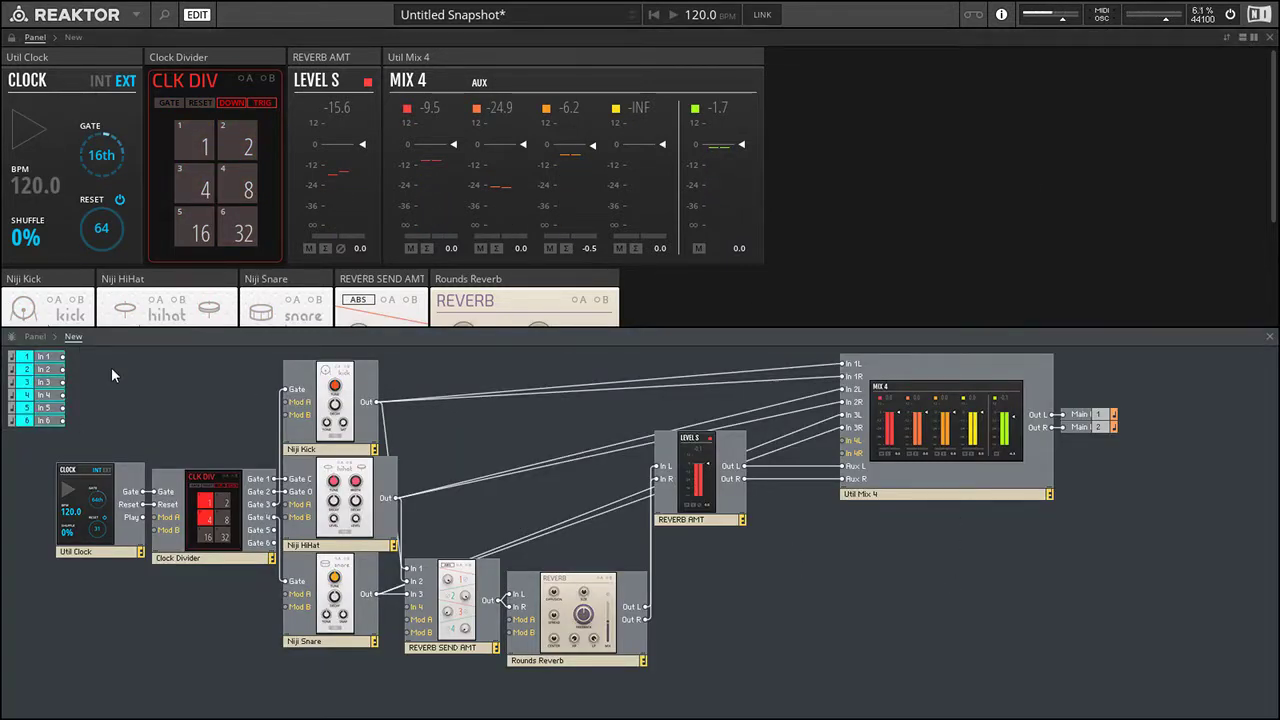
key("Delete")
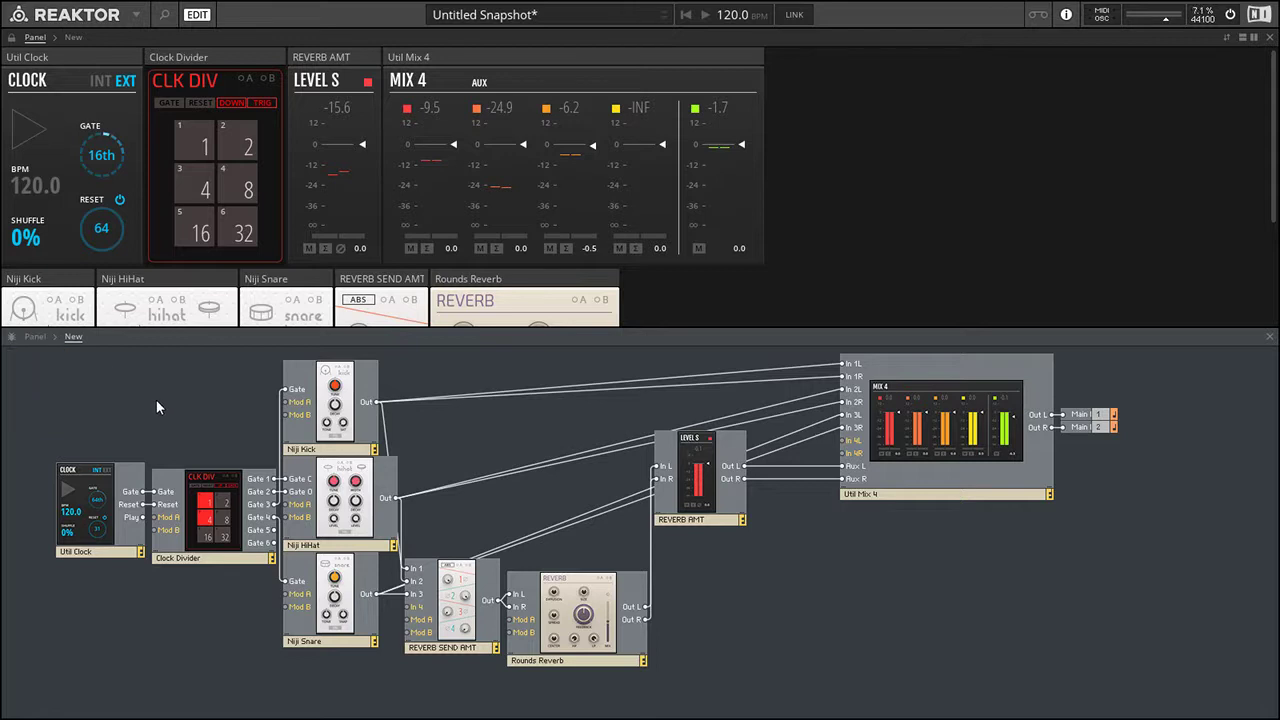
- Add a Wave-Table oscillator block to the structure and place it below the REVERB AMT block
double_click(800, 551)
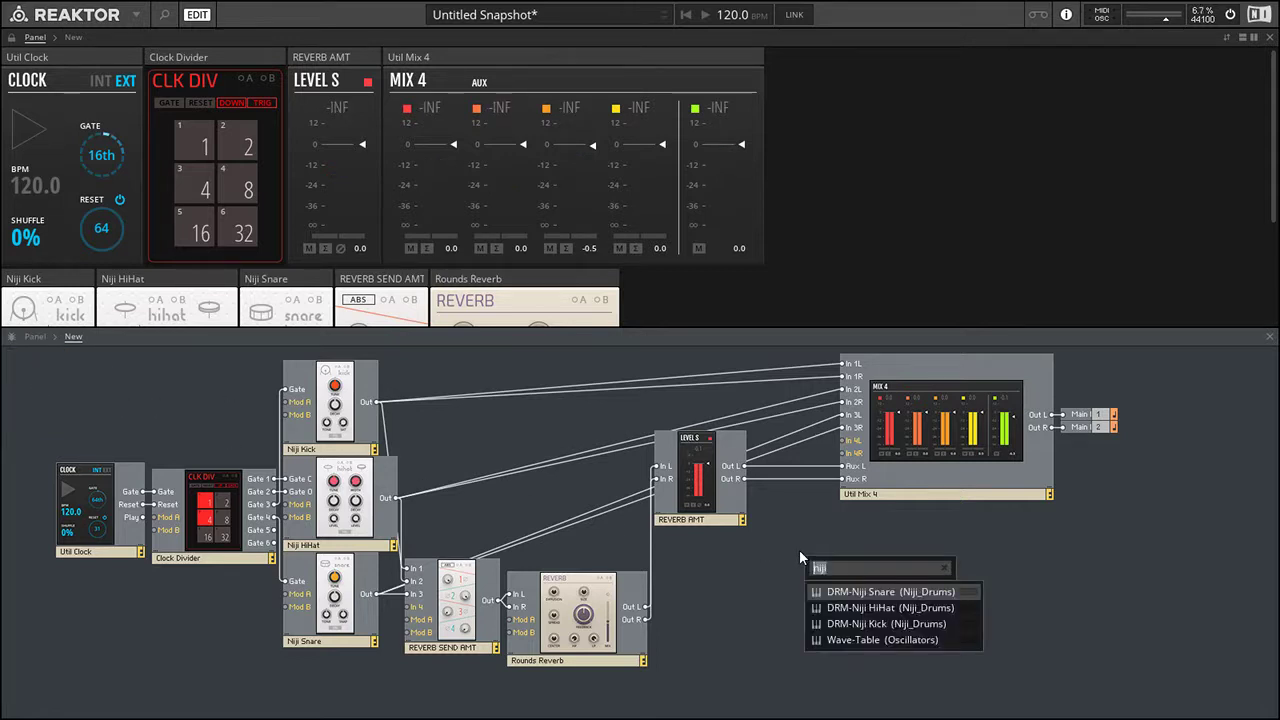
key("Return")
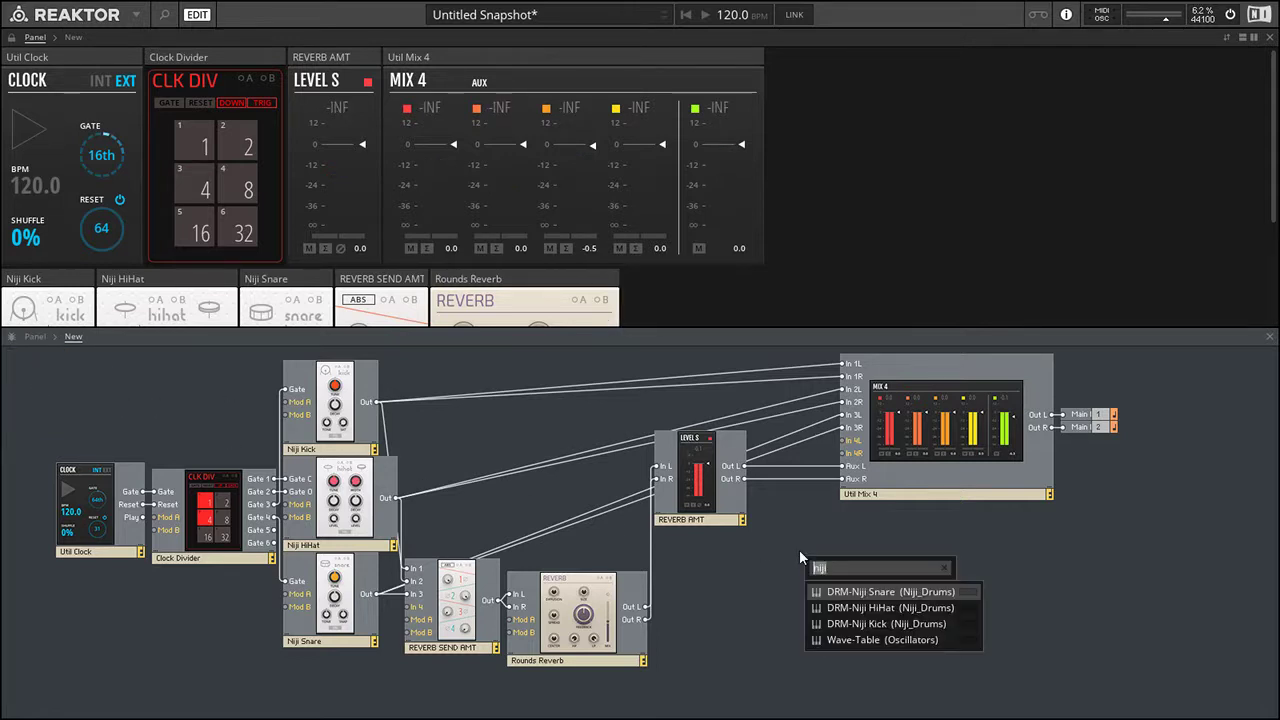
key("Down")
key("Down")
key("Down")
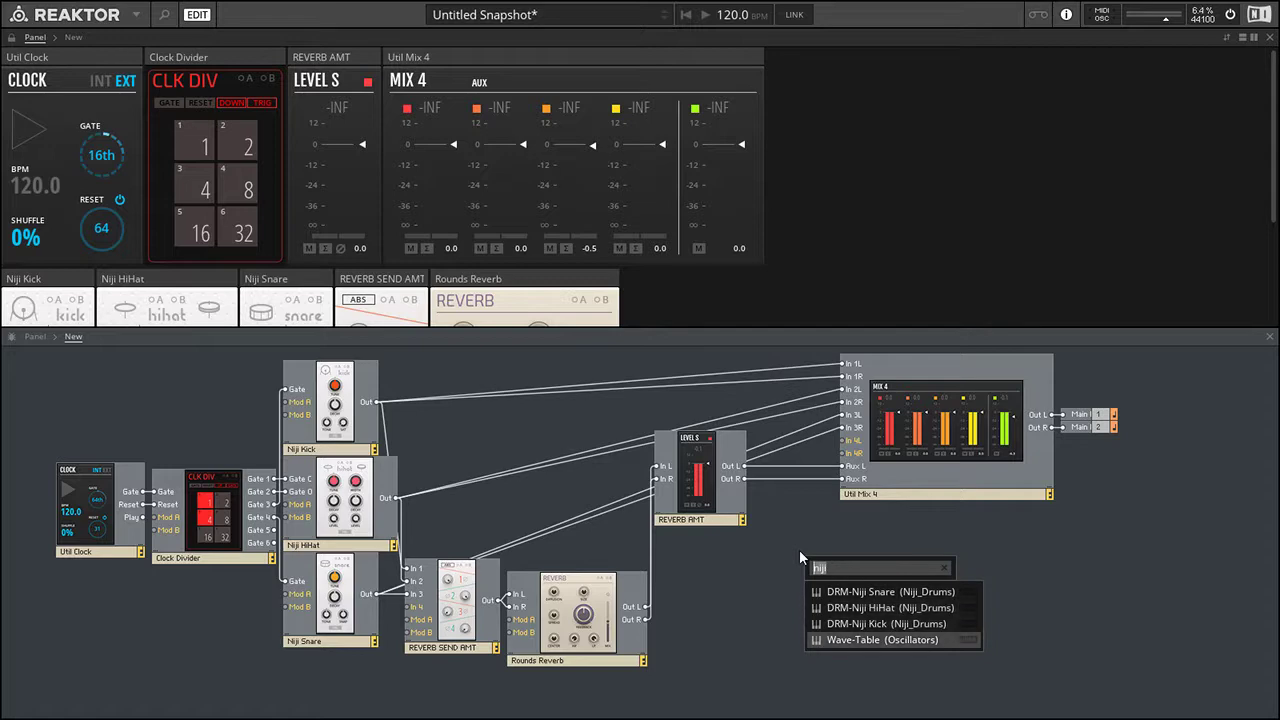
key("Return")
scroll(843, 285, "down", 3)
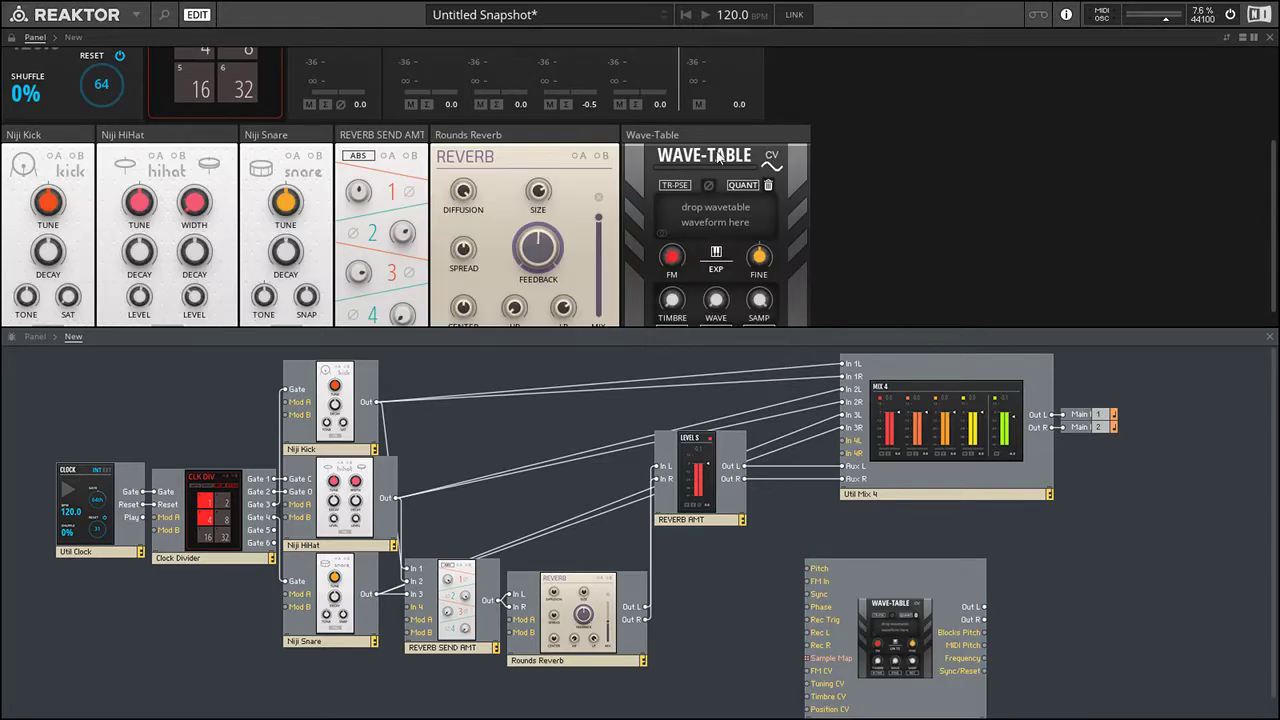
scroll(867, 210, "up", 2)
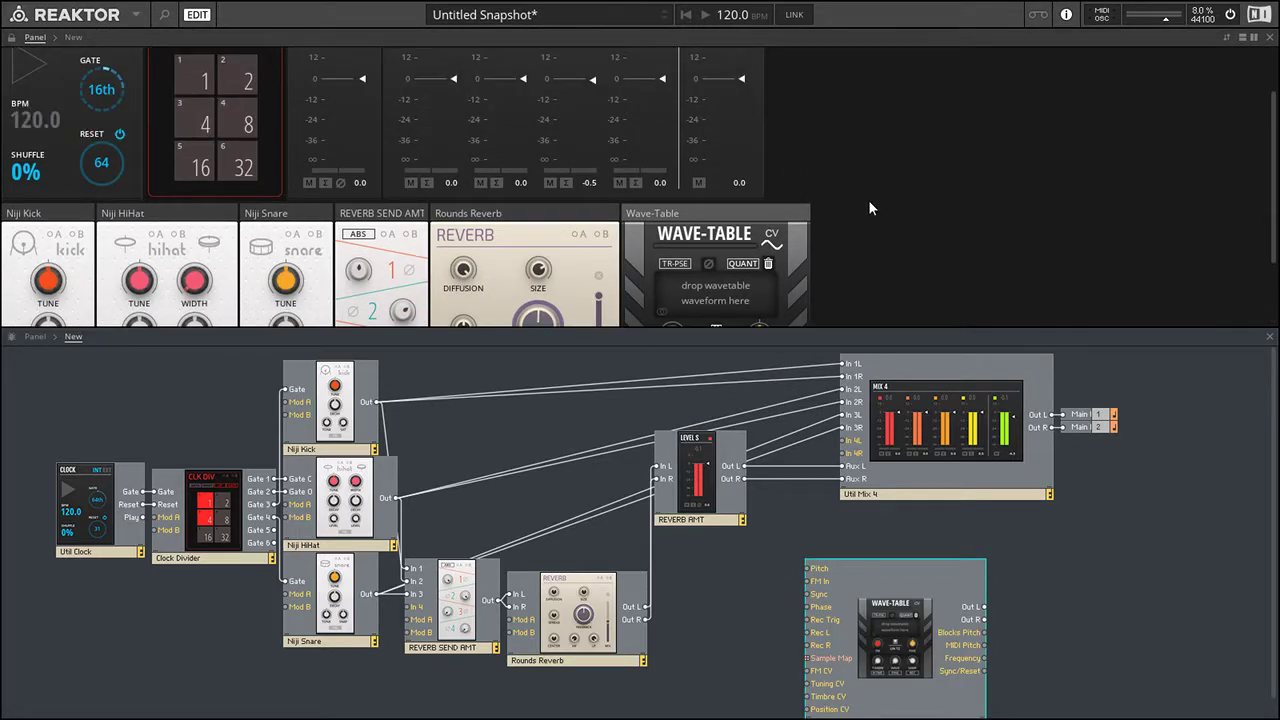
scroll(868, 199, "up", 2)
left_click_drag(889, 624, 786, 602)
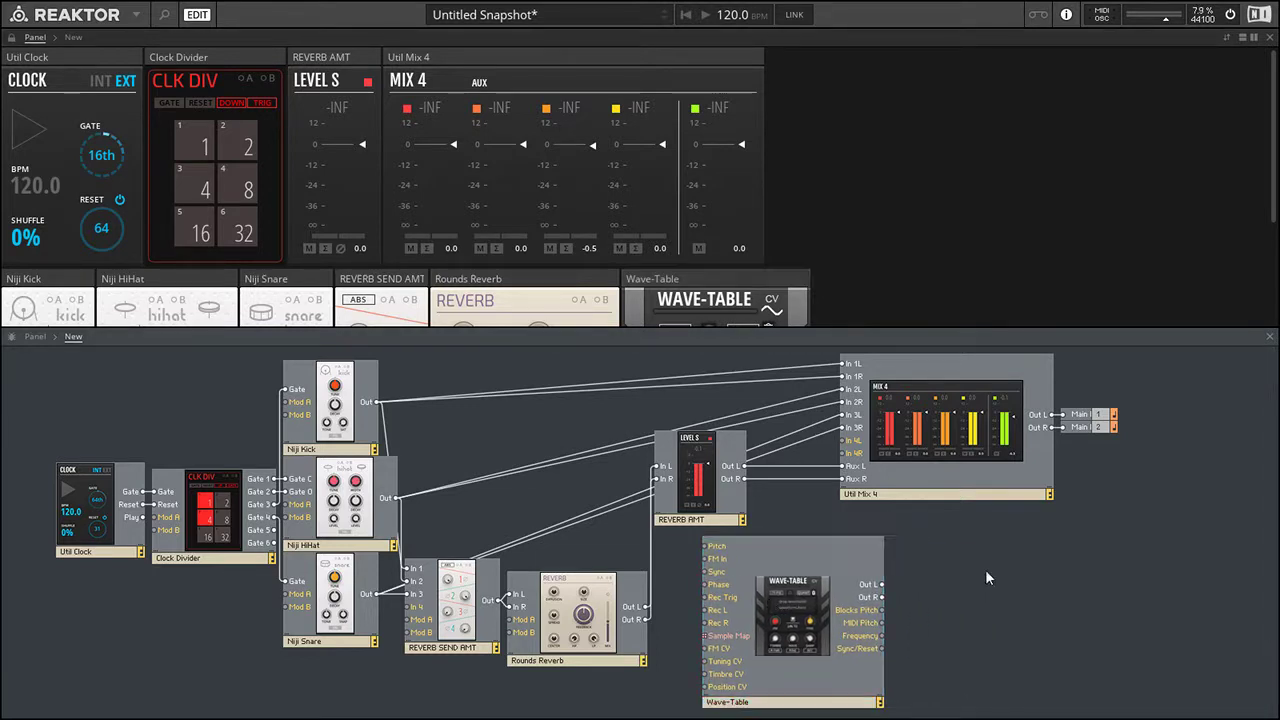
- Wire the Rounds Reverb's Out L and Out R to the Wave-Table's Rec L and Rec R, and move the Wave-Table closer
left_click_drag(642, 606, 708, 610)
left_click_drag(705, 625, 707, 622)
left_click_drag(787, 606, 740, 603)
- Connect the Wave-Table's Out L and Out R to mixer inputs 4L and 4R, and close the structure view
left_click(855, 578)
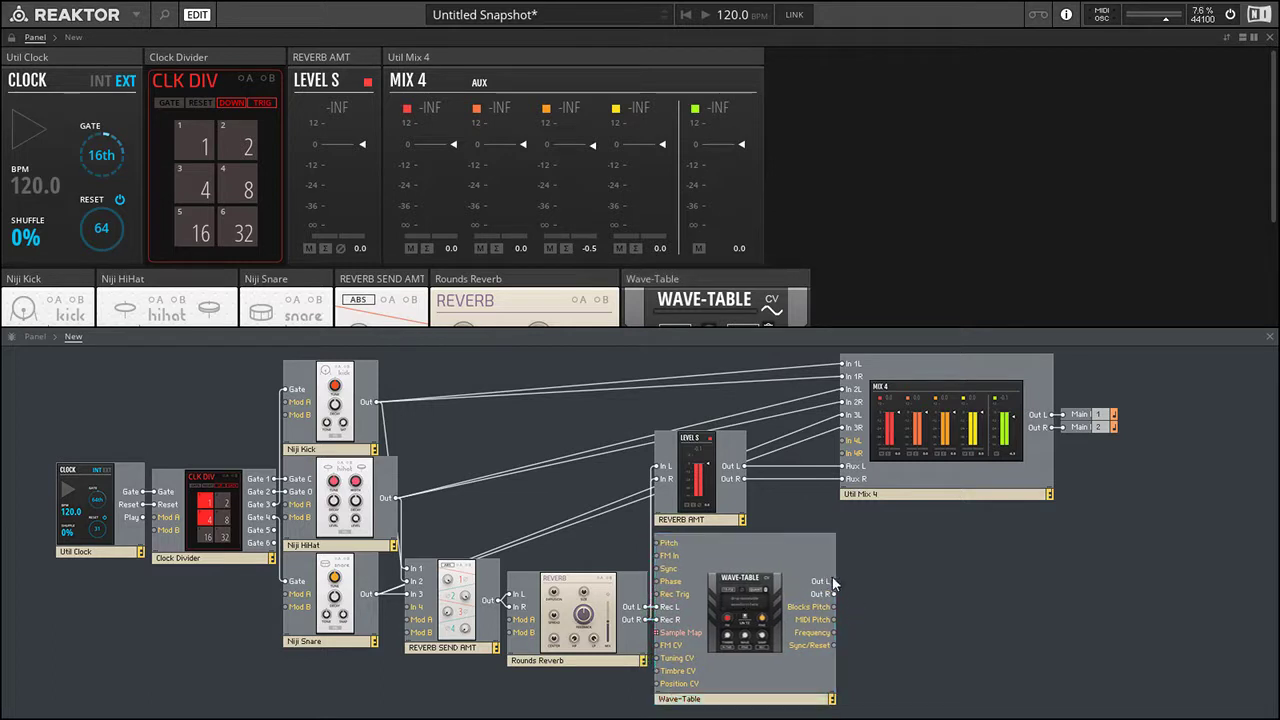
mouse_move(832, 580)
left_mouse_down()
mouse_move(842, 440)
mouse_move(897, 567)
mouse_move(843, 592)
left_mouse_up()
left_click(1270, 336)
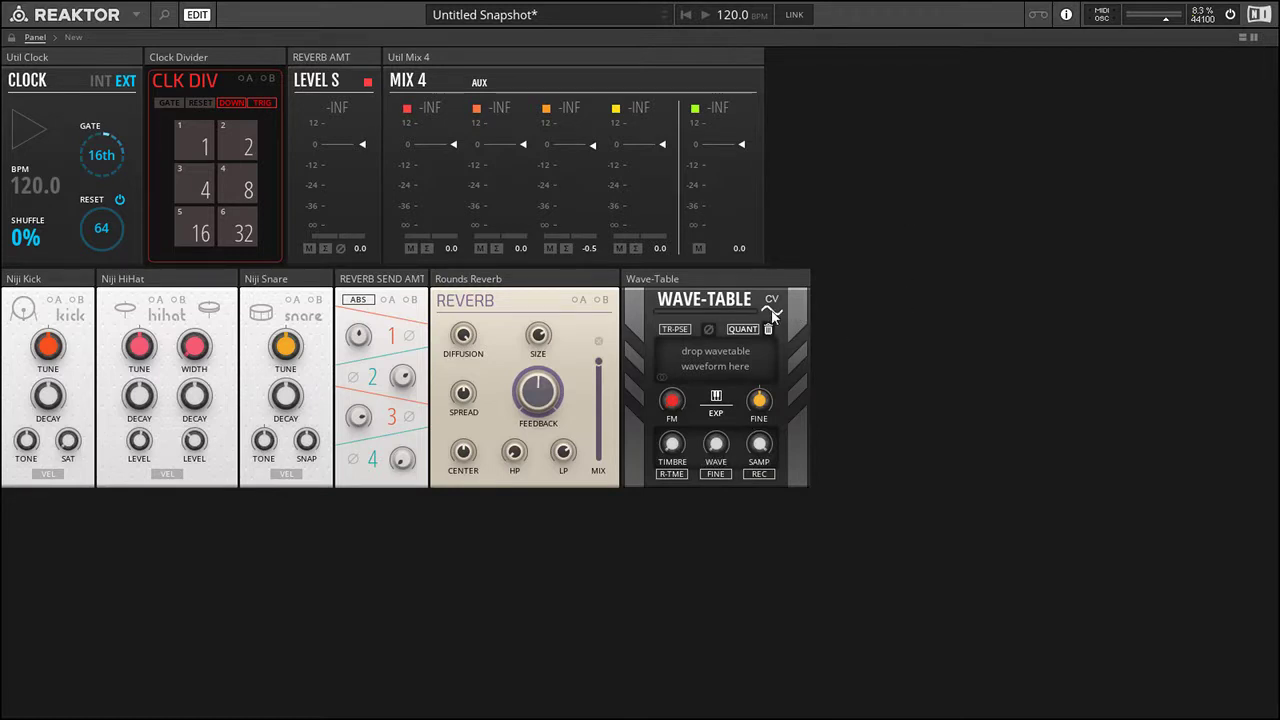
- Record the playing patch's reverb output into the Wave-Table and set its frequency to about 177 Hz
key("space")
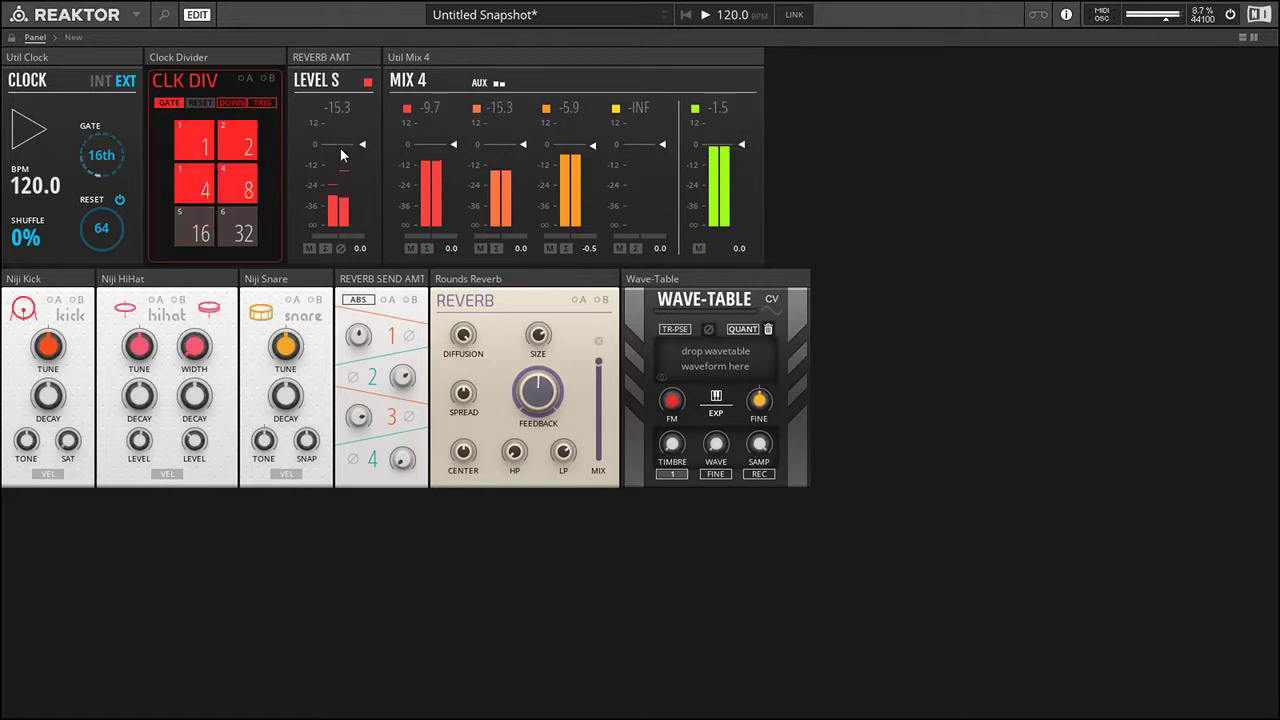
mouse_move(537, 335)
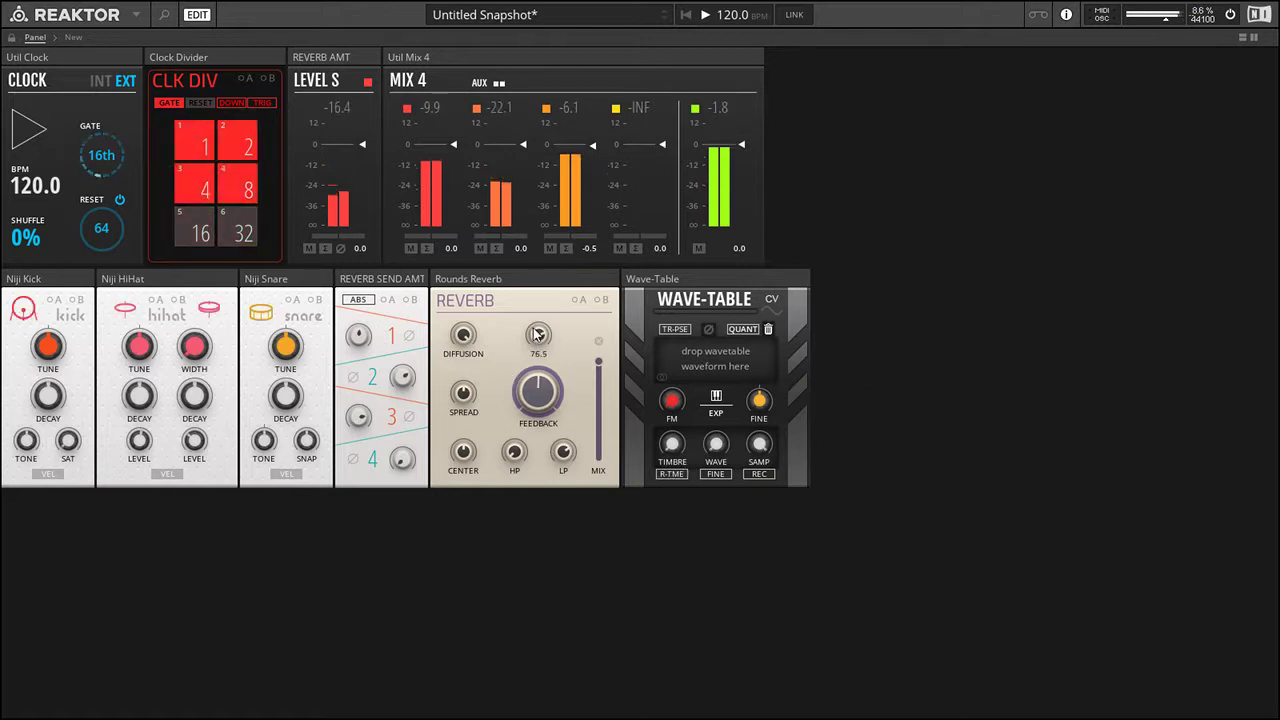
left_click_drag(533, 325, 533, 321)
left_click(768, 474)
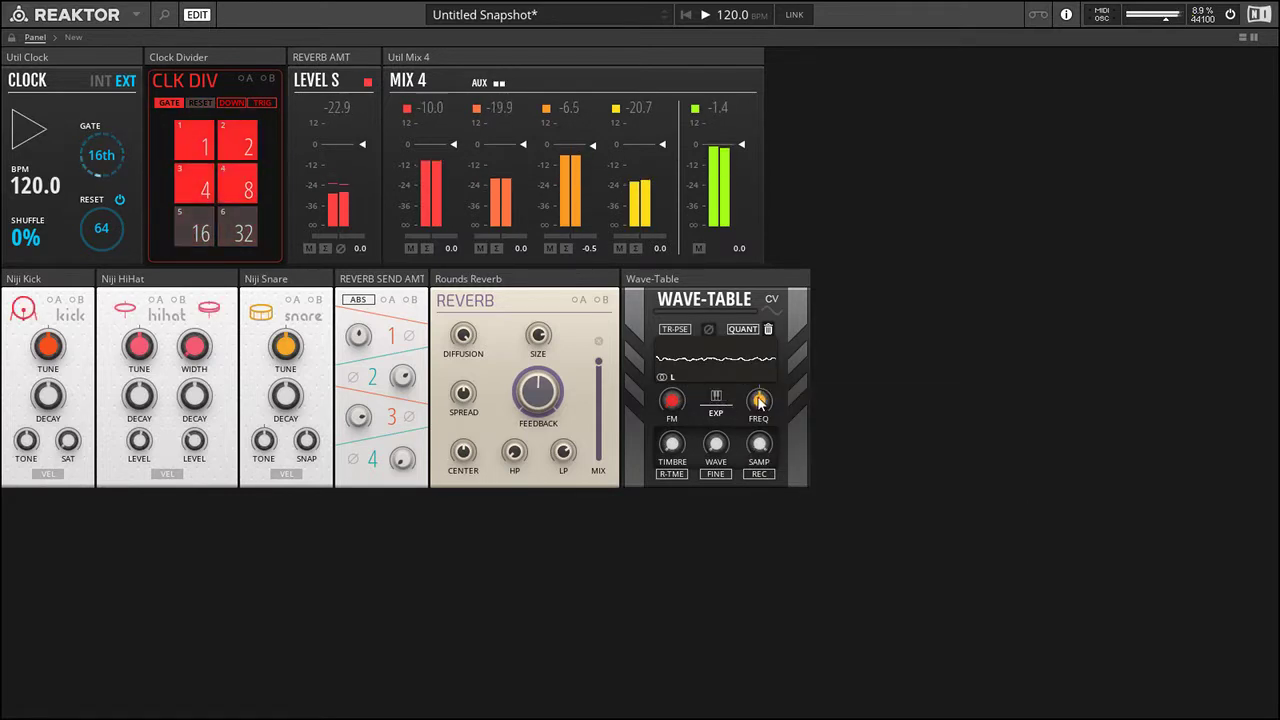
mouse_move(758, 397)
left_mouse_down()
mouse_move(759, 440)
mouse_move(766, 396)
left_mouse_up()
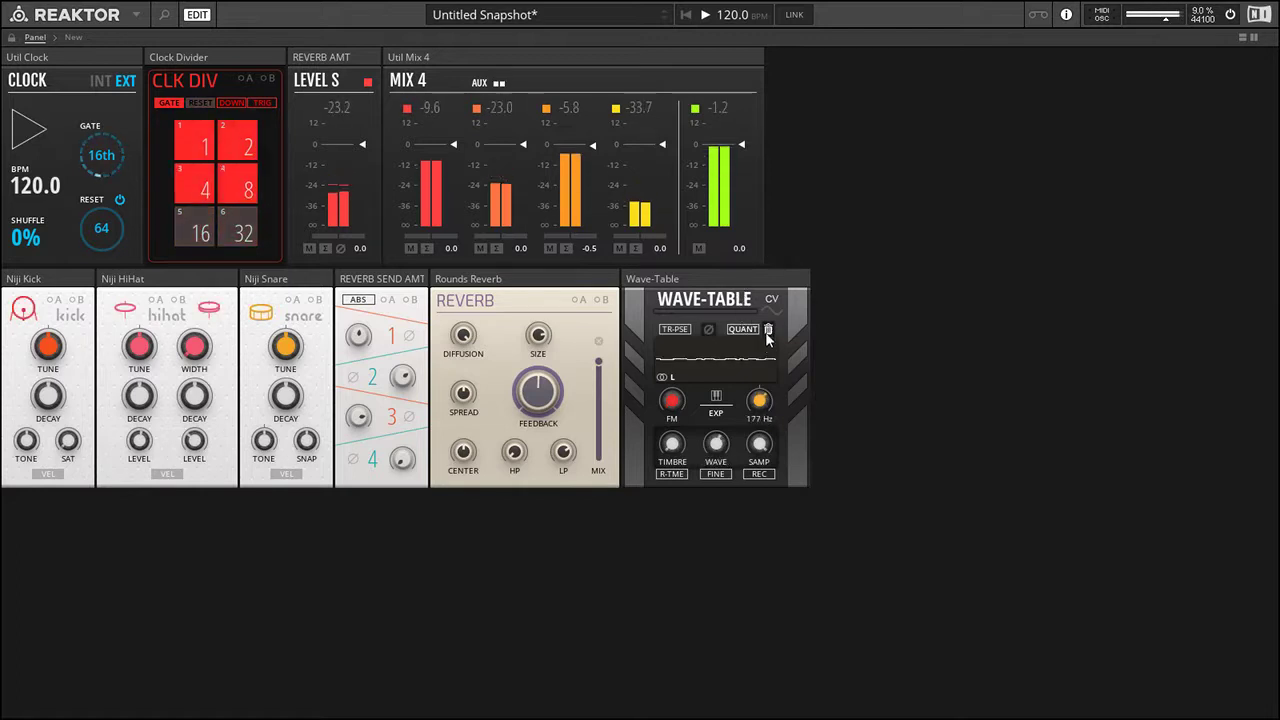
- Sweep the Wave-Table's quantized wave position up and down, ending at about 15.17
left_click_drag(731, 442, 733, 368)
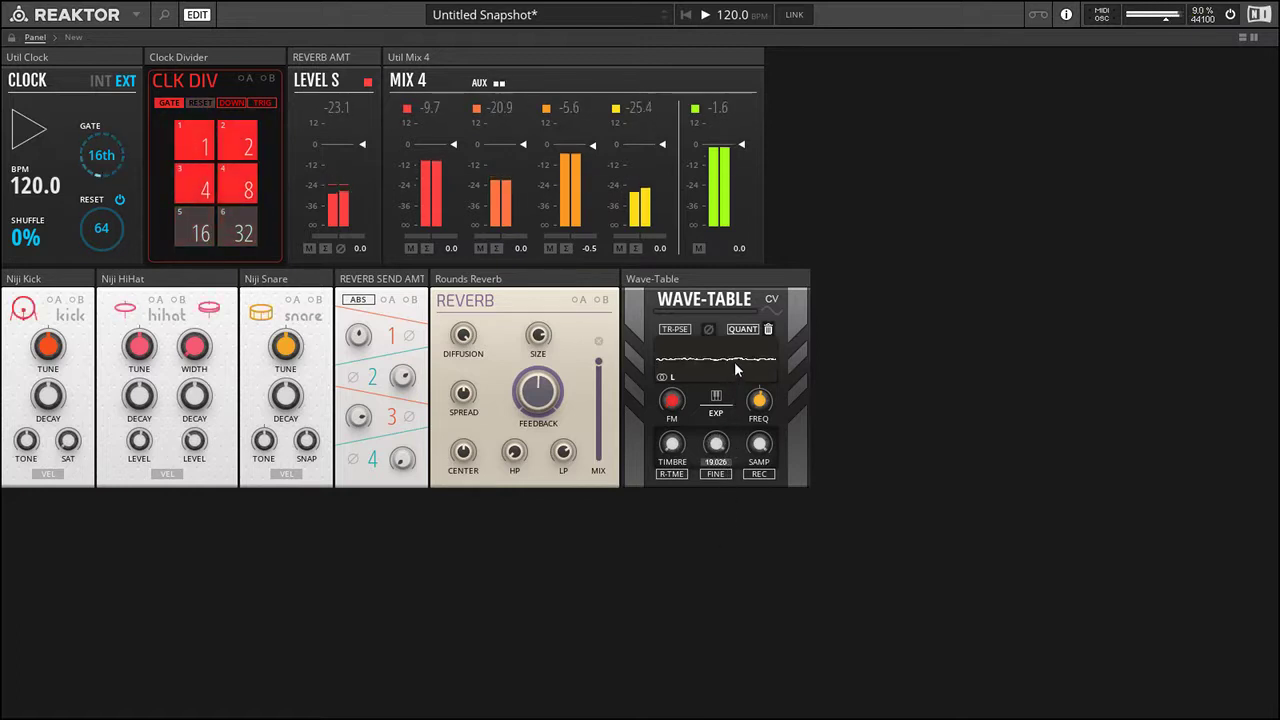
left_click_drag(729, 487, 744, 719)
left_click_drag(723, 478, 721, 299)
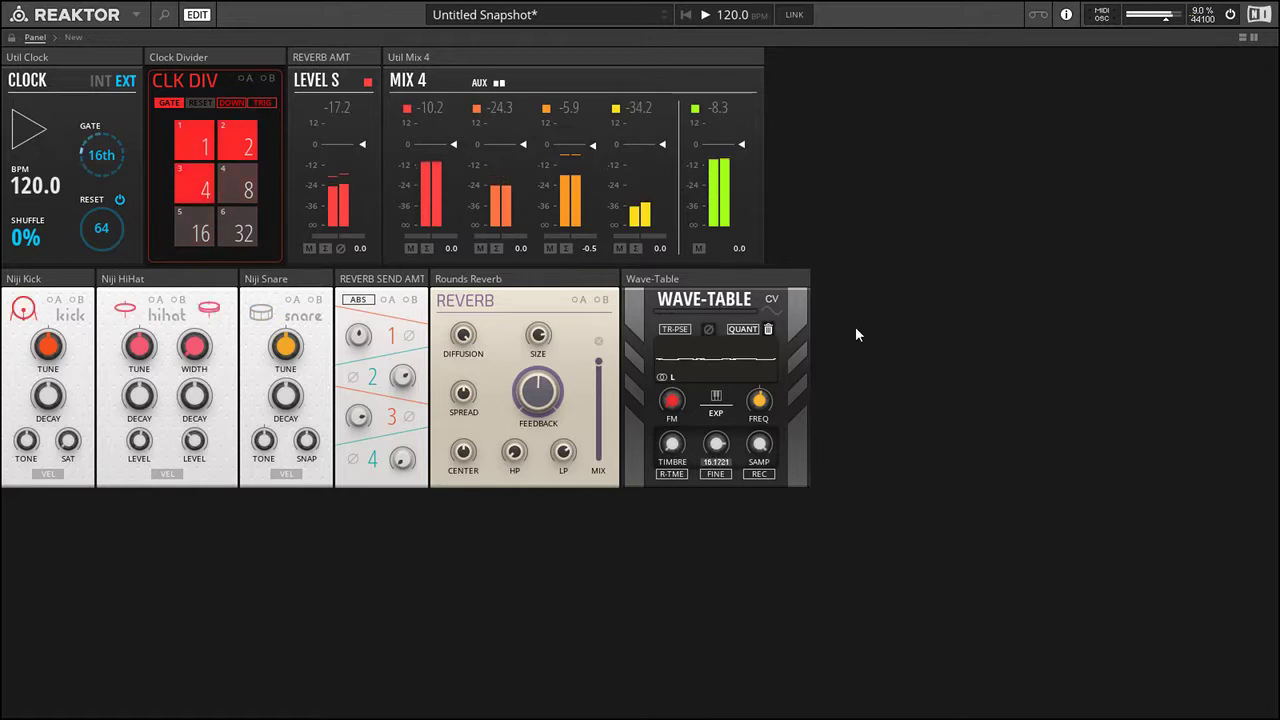
- Switch the Wave-Table from quantized to FREE mode and set its position to 0
left_click(740, 330)
left_click_drag(715, 474, 708, 615)
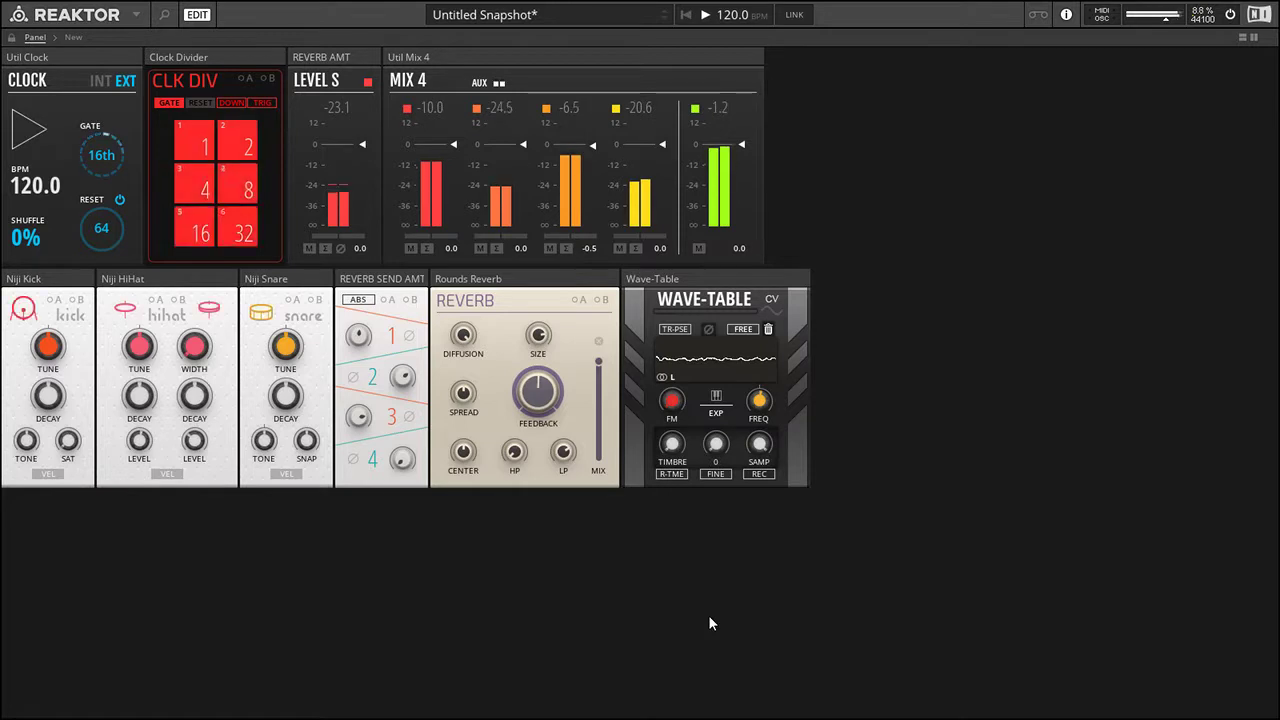
- Record the reverb into the Wave-Table again and sweep its position before stopping playback
left_click(765, 472)
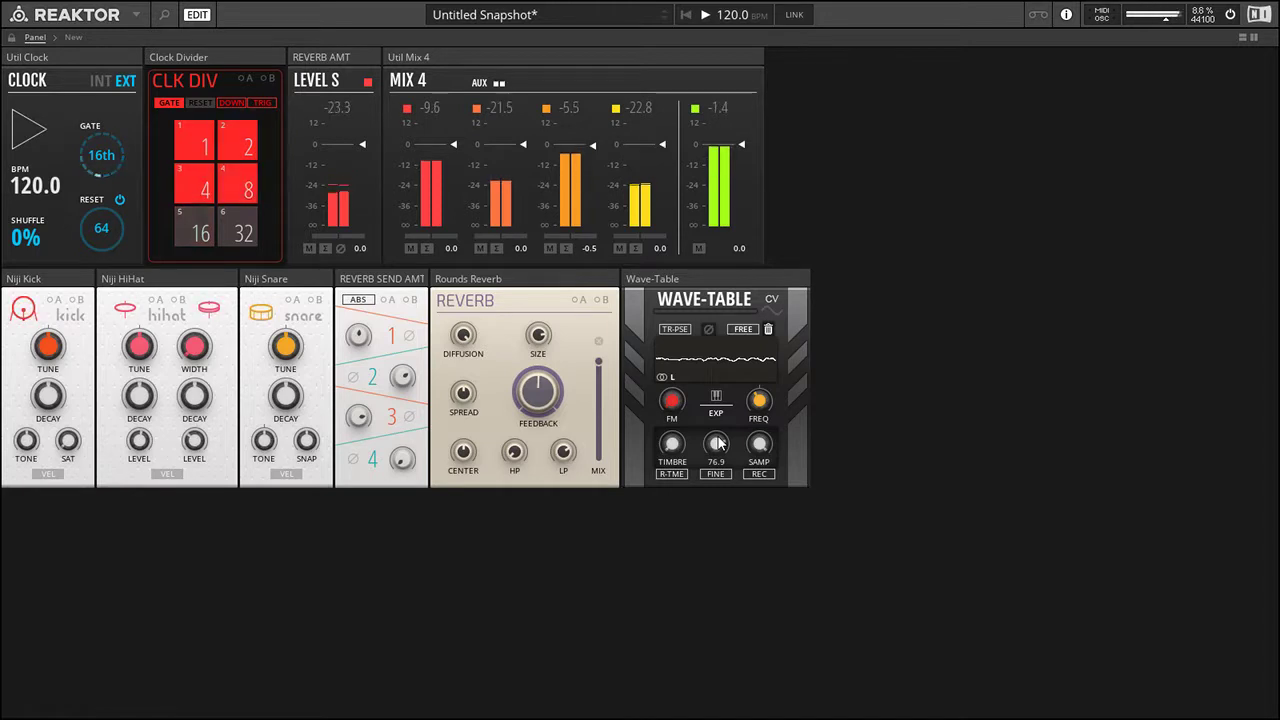
left_click_drag(719, 443, 718, 476)
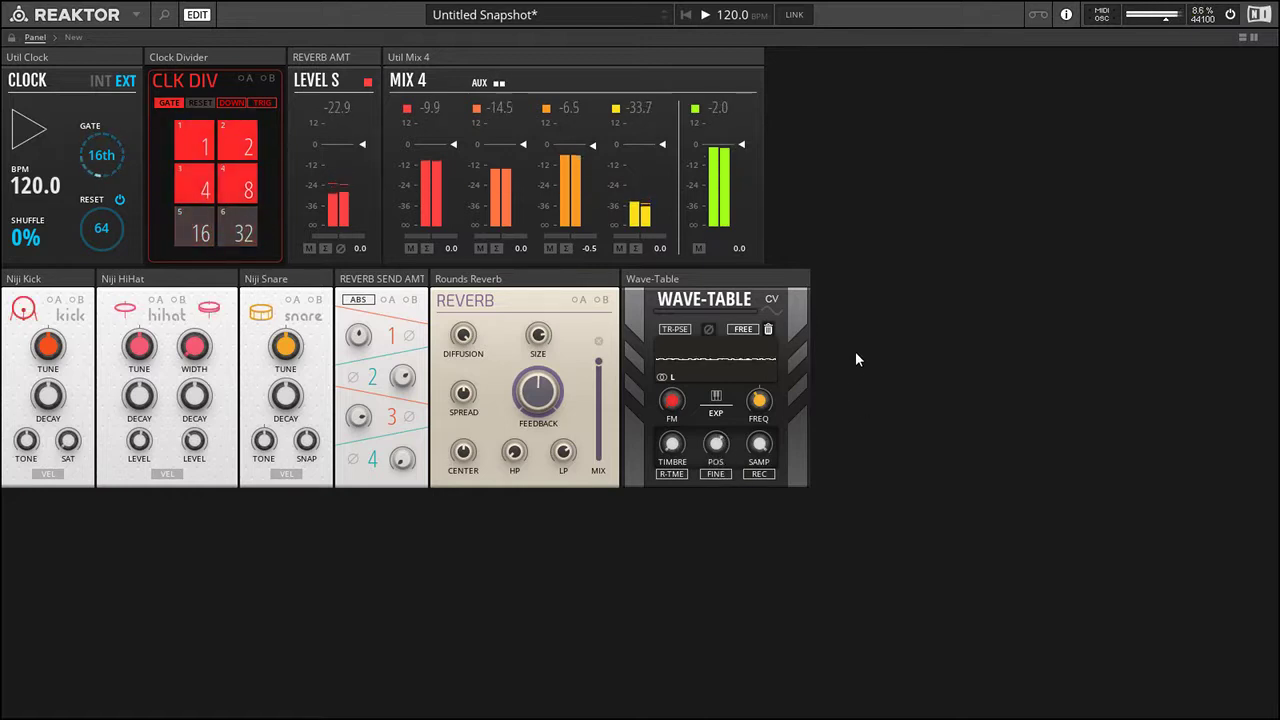
key("space")
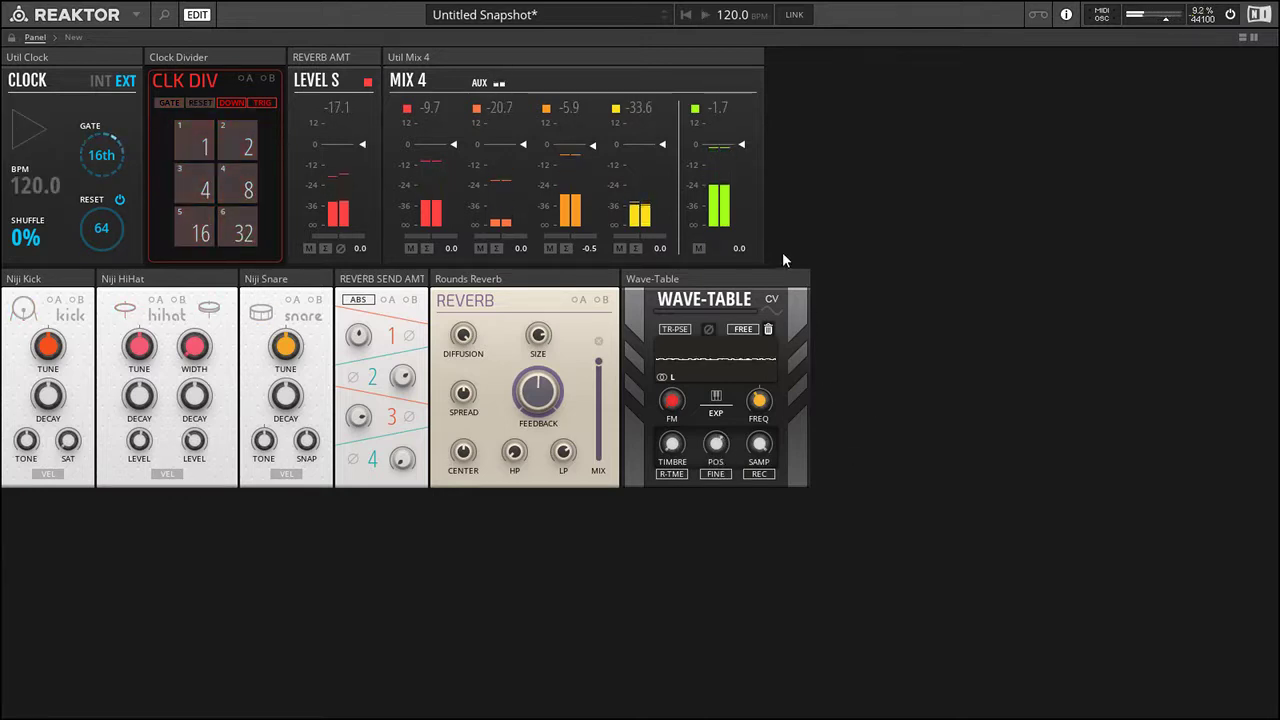
- Mute mixer channel 4, review the Wave-Table's wiring to the mixer in the structure view, and unmute the channel
left_click(618, 248)
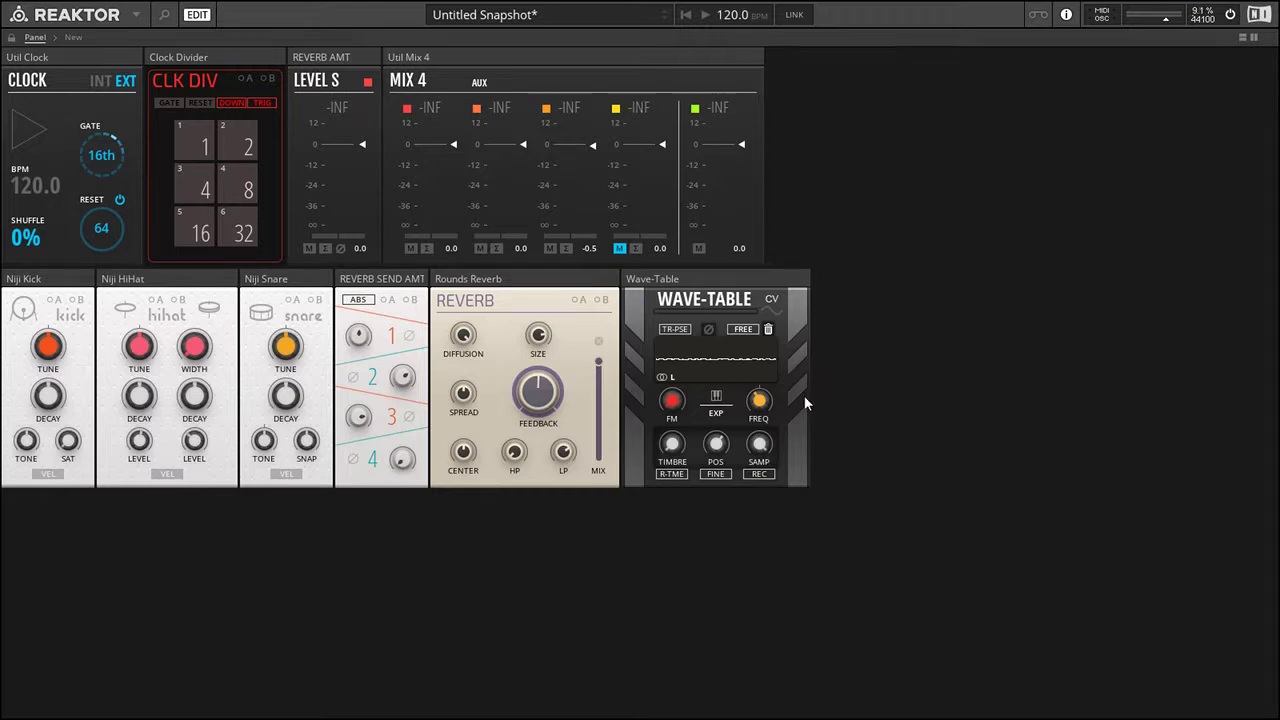
left_click(716, 400)
left_click(716, 398)
left_click(1242, 37)
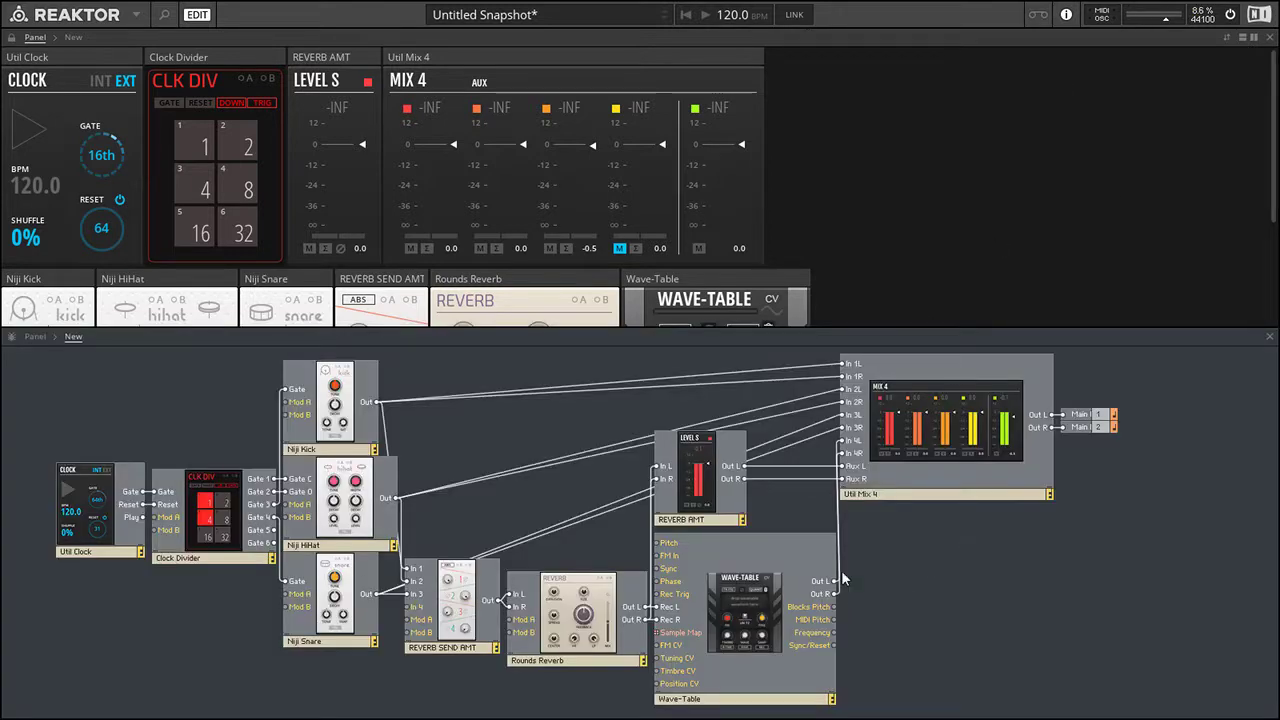
left_click(872, 560)
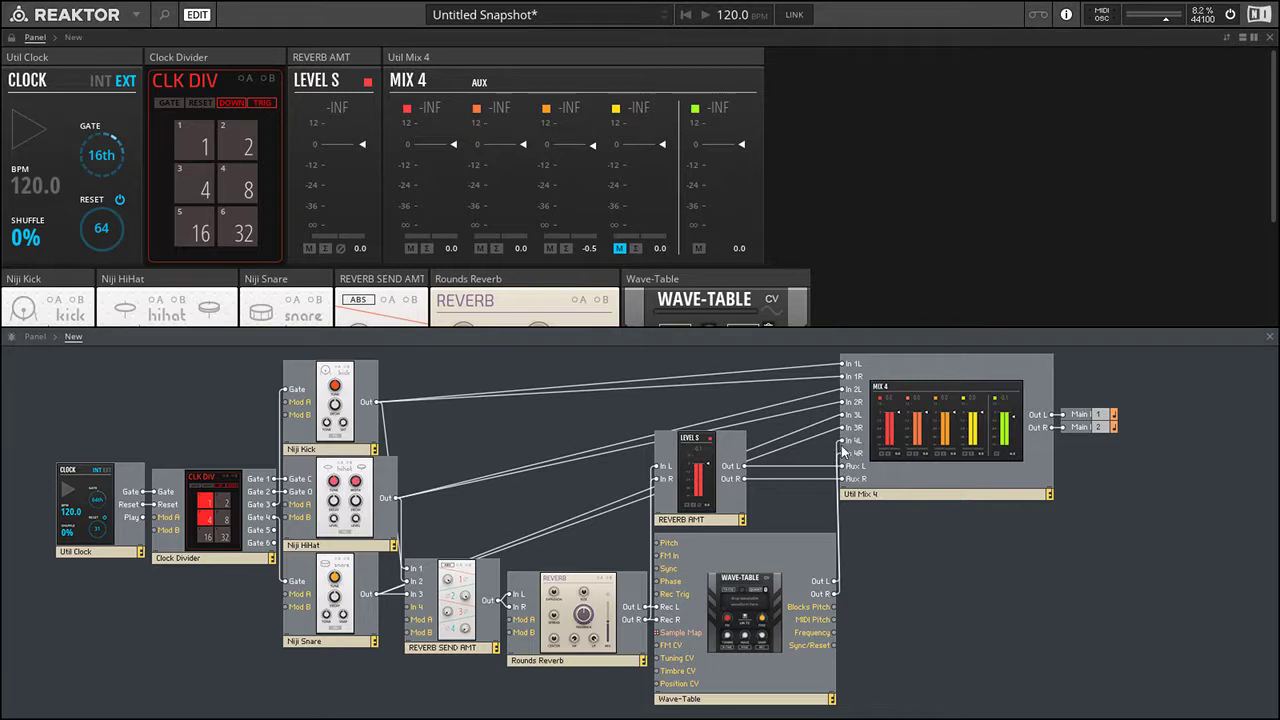
left_click(1269, 338)
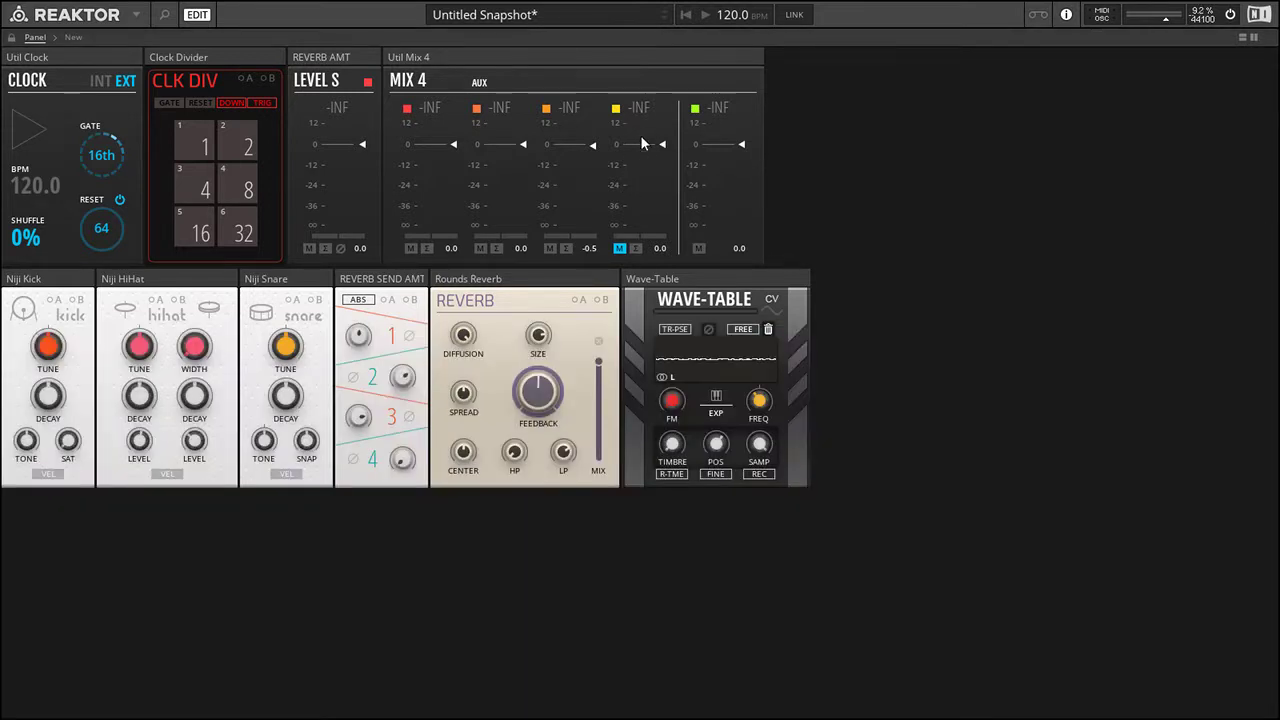
left_click(621, 248)
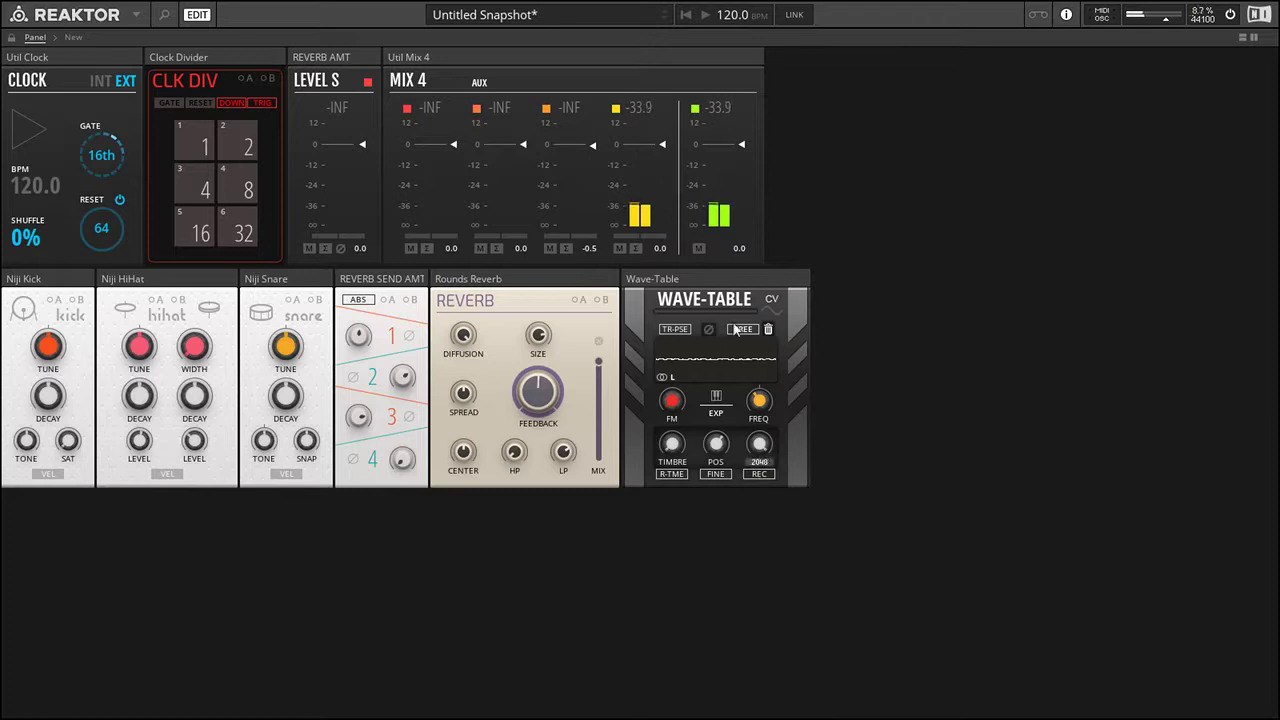
- Sweep the Wave-Table's position through the recorded sound and set its SAMP value to about 1750
left_click_drag(717, 448, 727, 408)
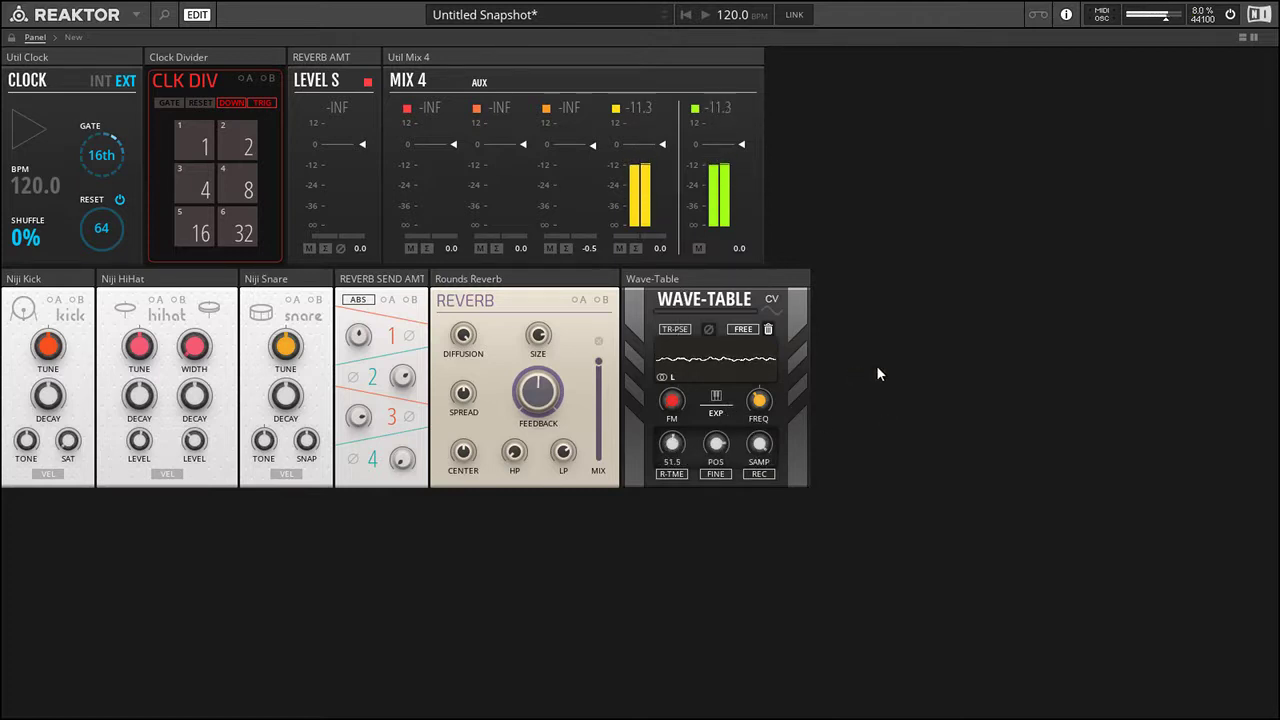
left_click_drag(709, 443, 758, 385)
mouse_move(781, 405)
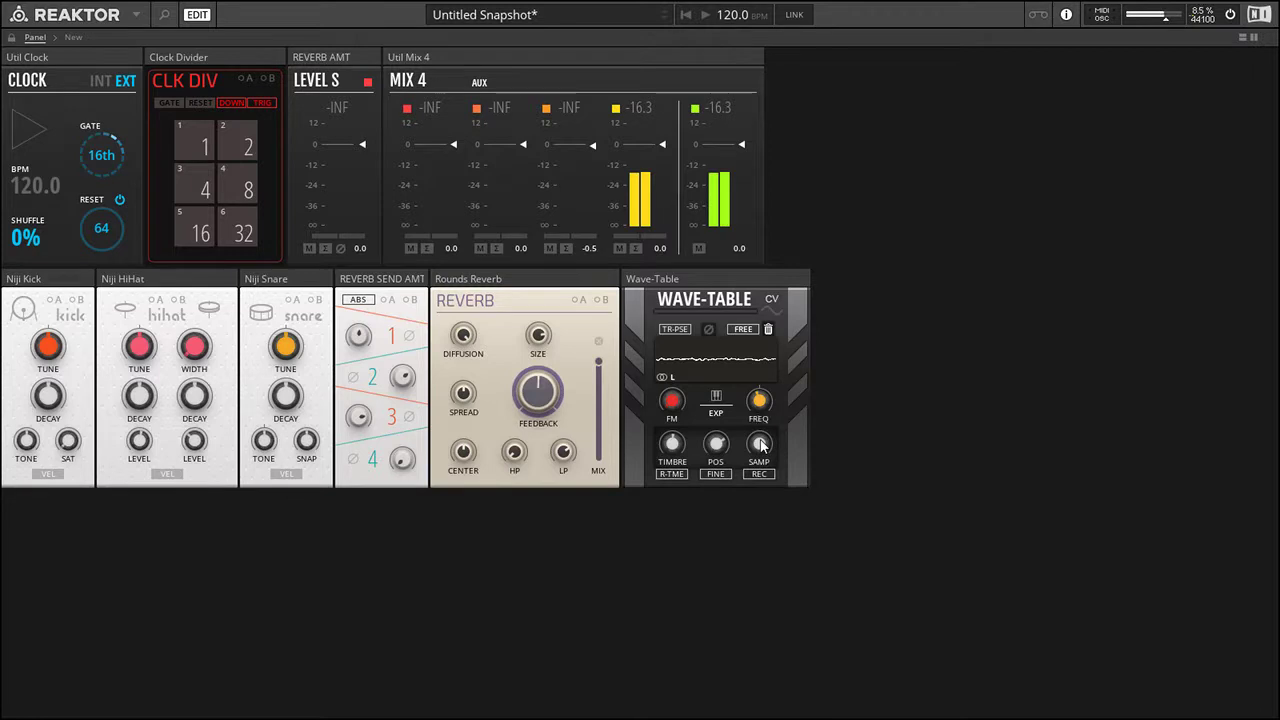
left_click_drag(760, 443, 761, 484)
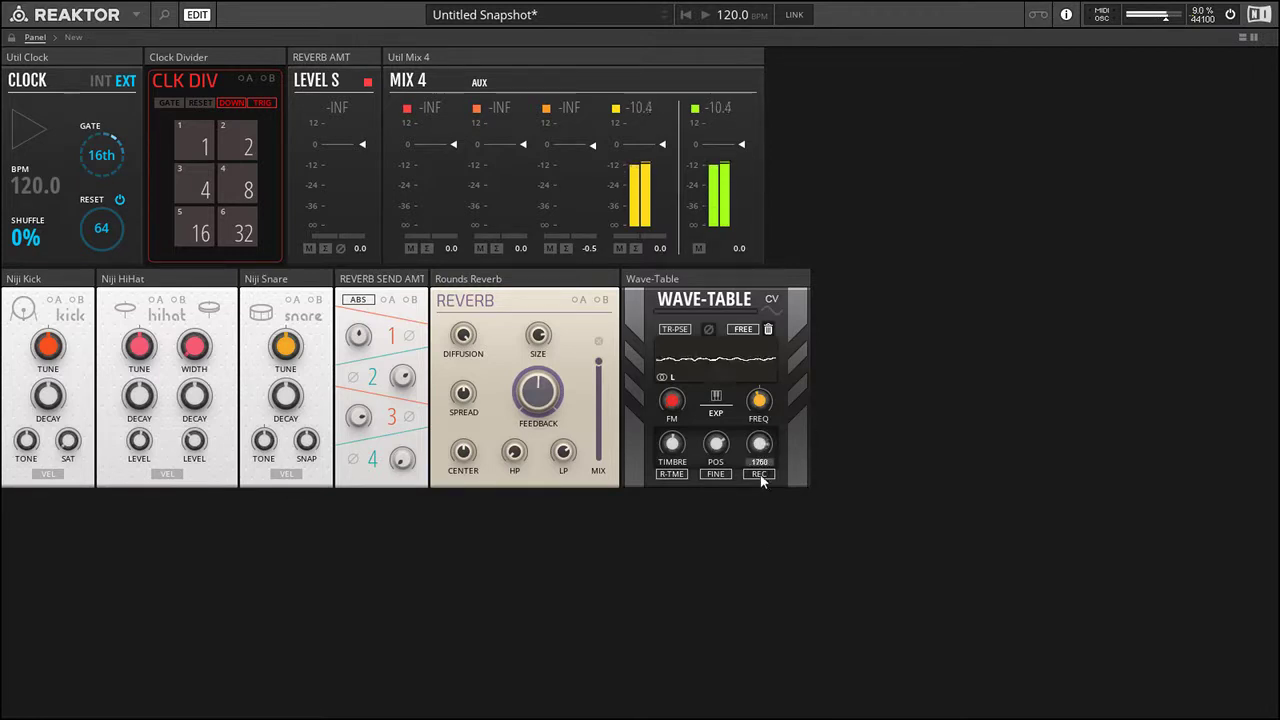
- Sweep the Wave-Table's position down and back up through the recorded sound, and mute mixer channel 4
left_click_drag(723, 441, 726, 501)
mouse_move(748, 462)
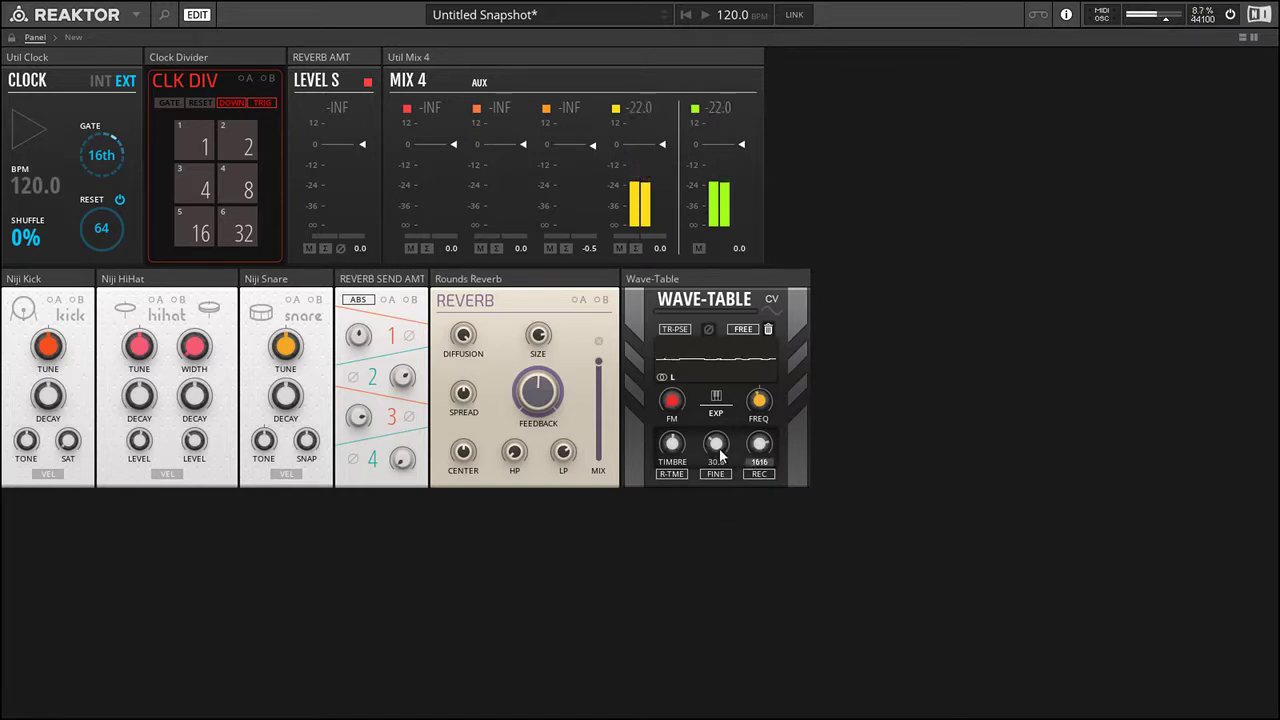
left_click_drag(720, 455, 757, 494)
left_click_drag(721, 445, 745, 388)
left_click(620, 249)
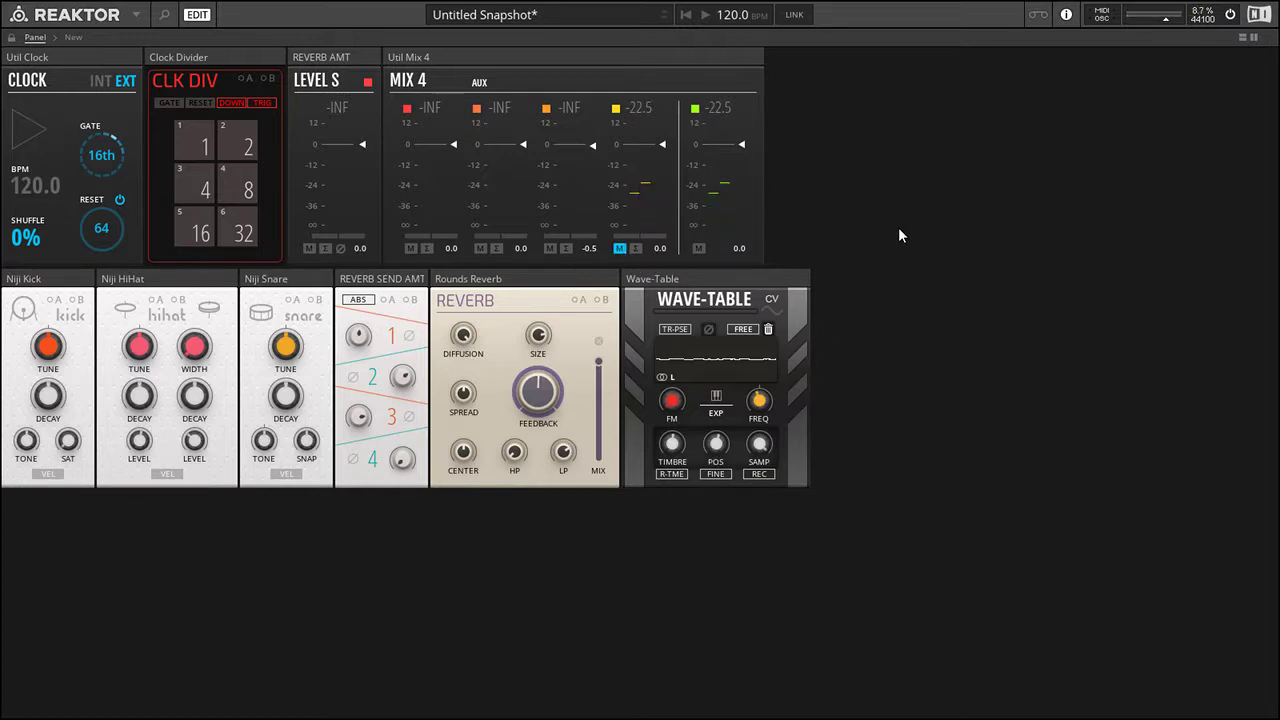
- Wire the Util Clock's Reset output to the Wave-Table's Rec Trig input, and close the structure view
left_click(686, 20)
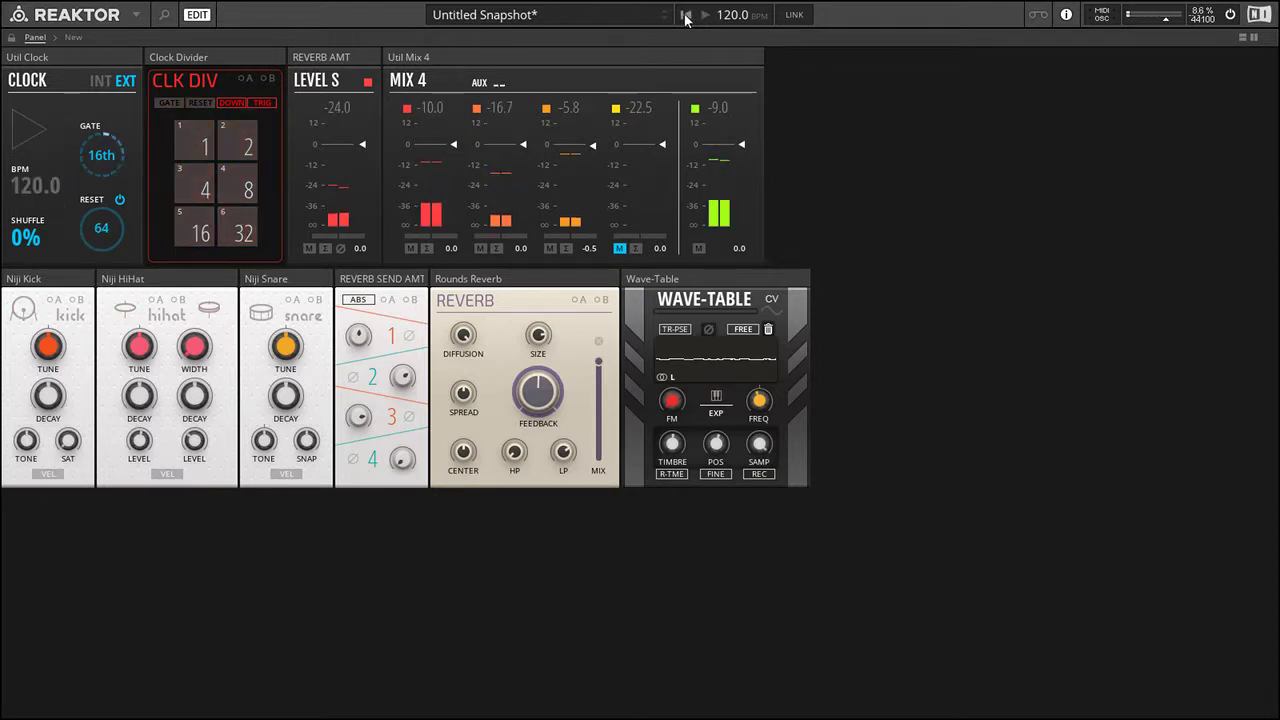
left_click(1241, 38)
left_click(1003, 631)
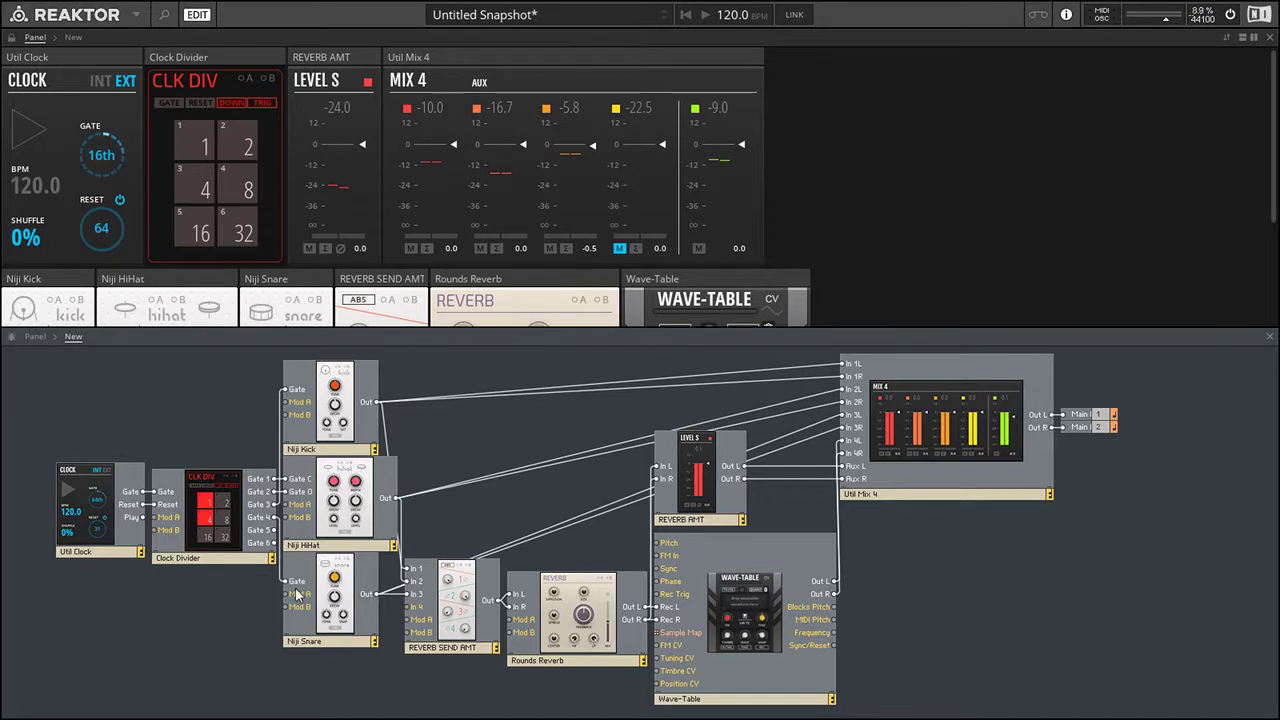
left_click_drag(144, 508, 658, 595)
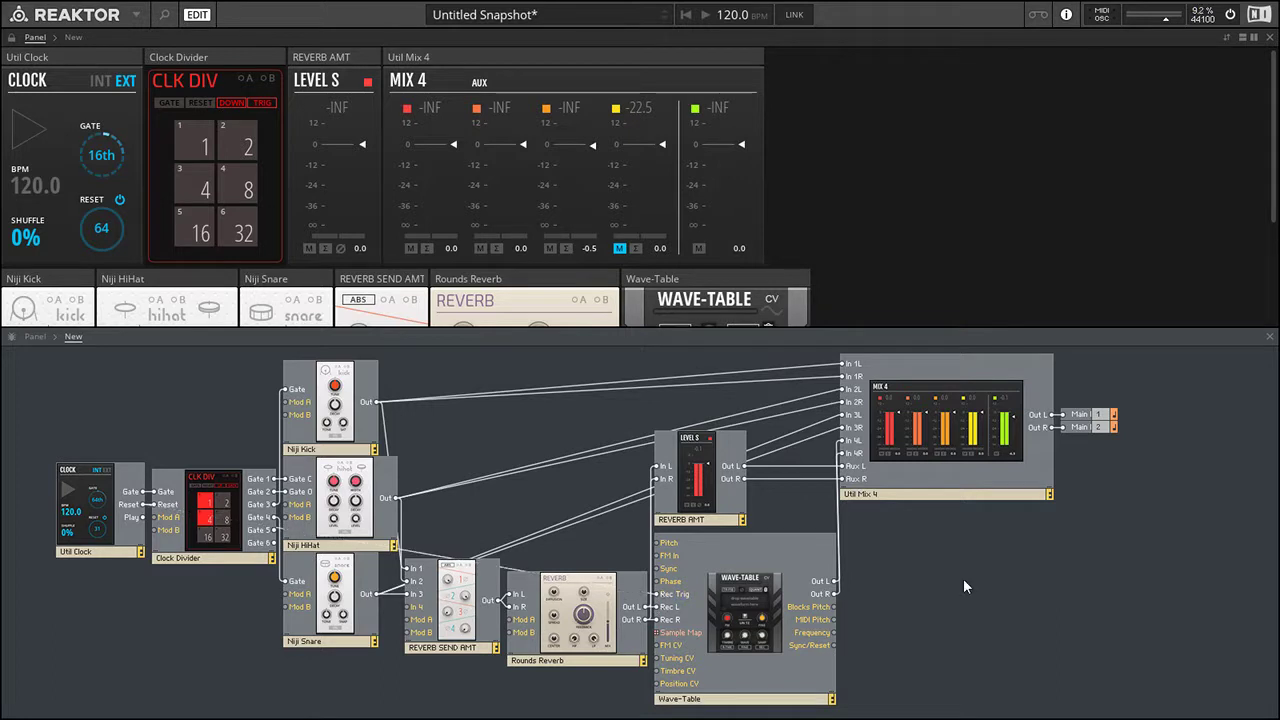
left_click(1264, 338)
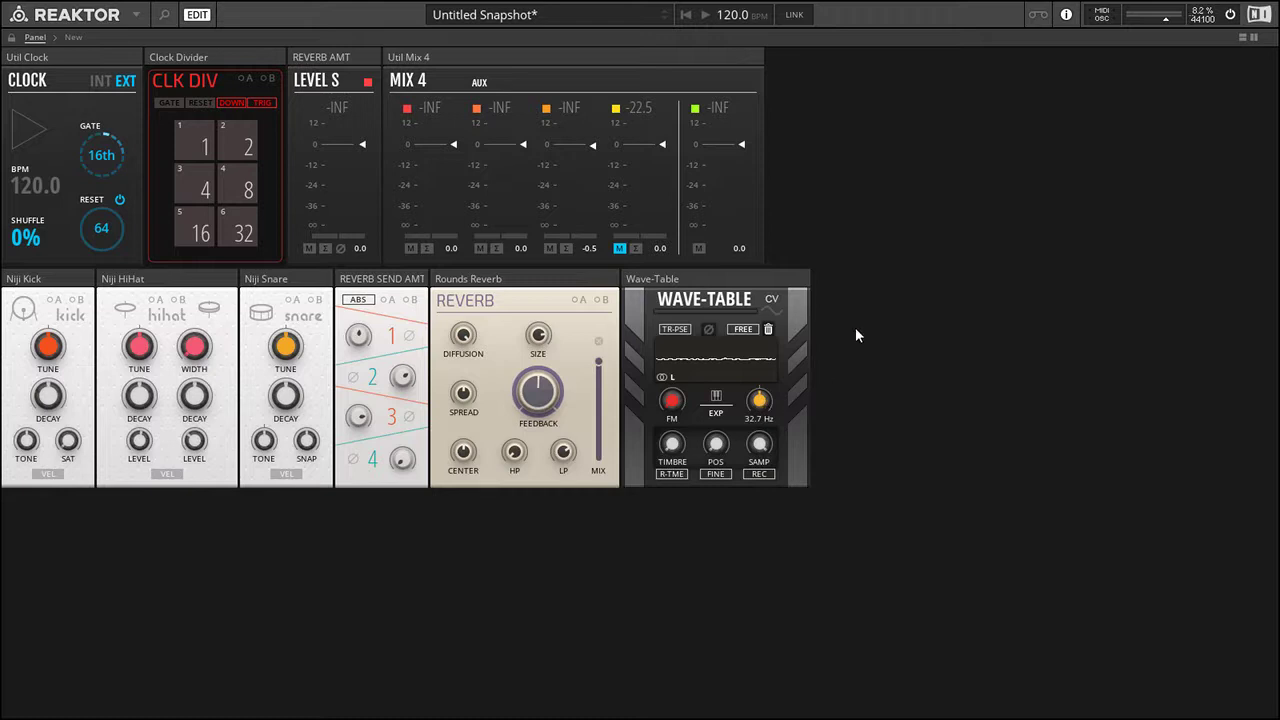
- Unmute mixer channel 4, start playback, and sweep the Wave-Table's position while it records automatically
left_click(619, 248)
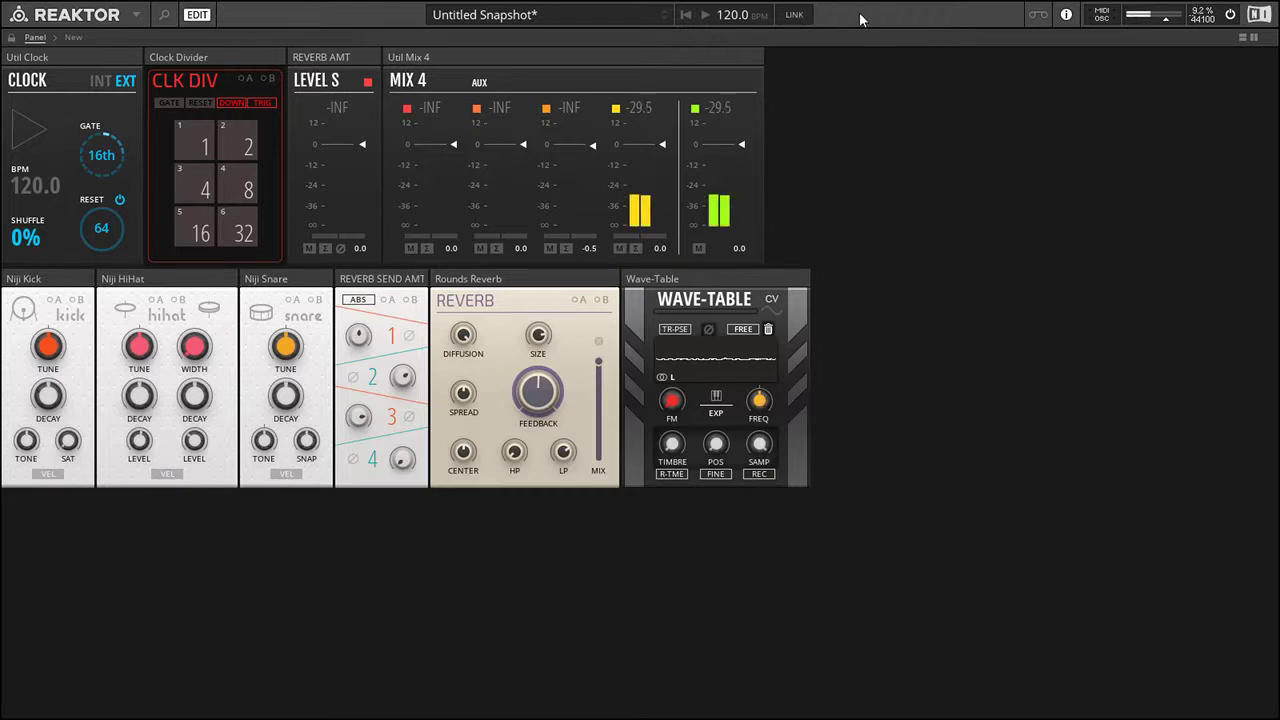
key("space")
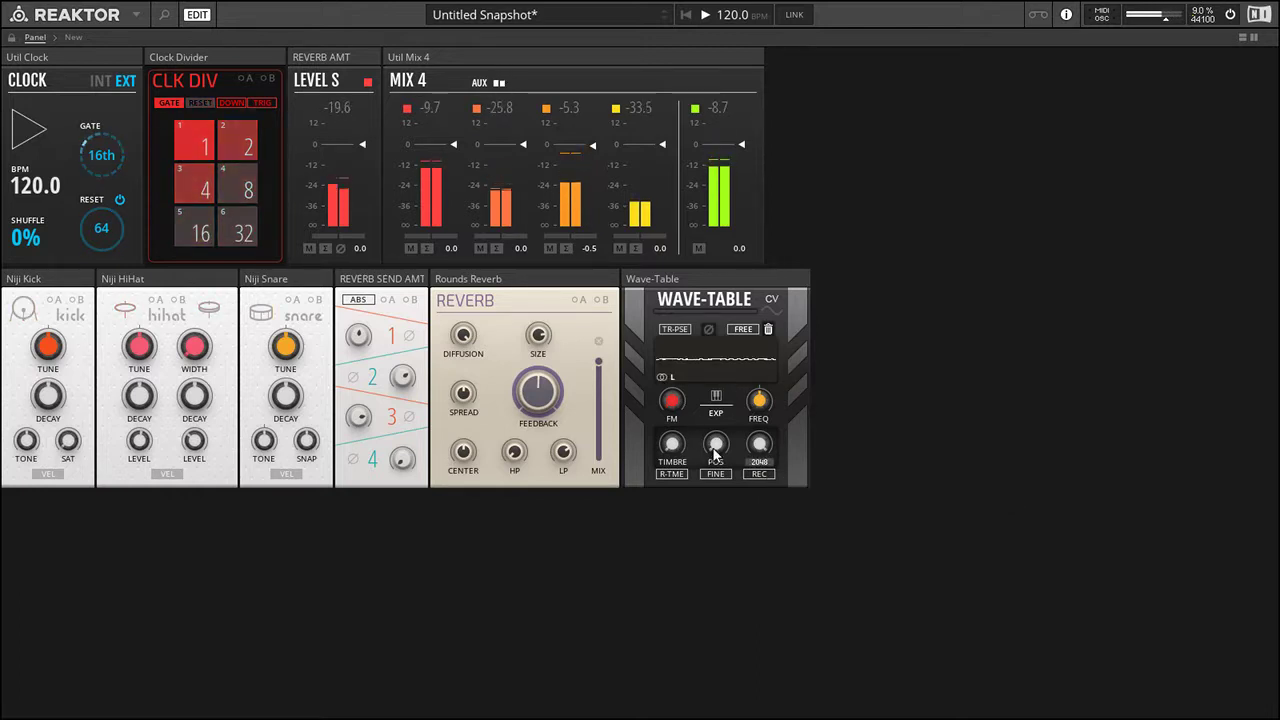
left_click_drag(714, 449, 752, 400)
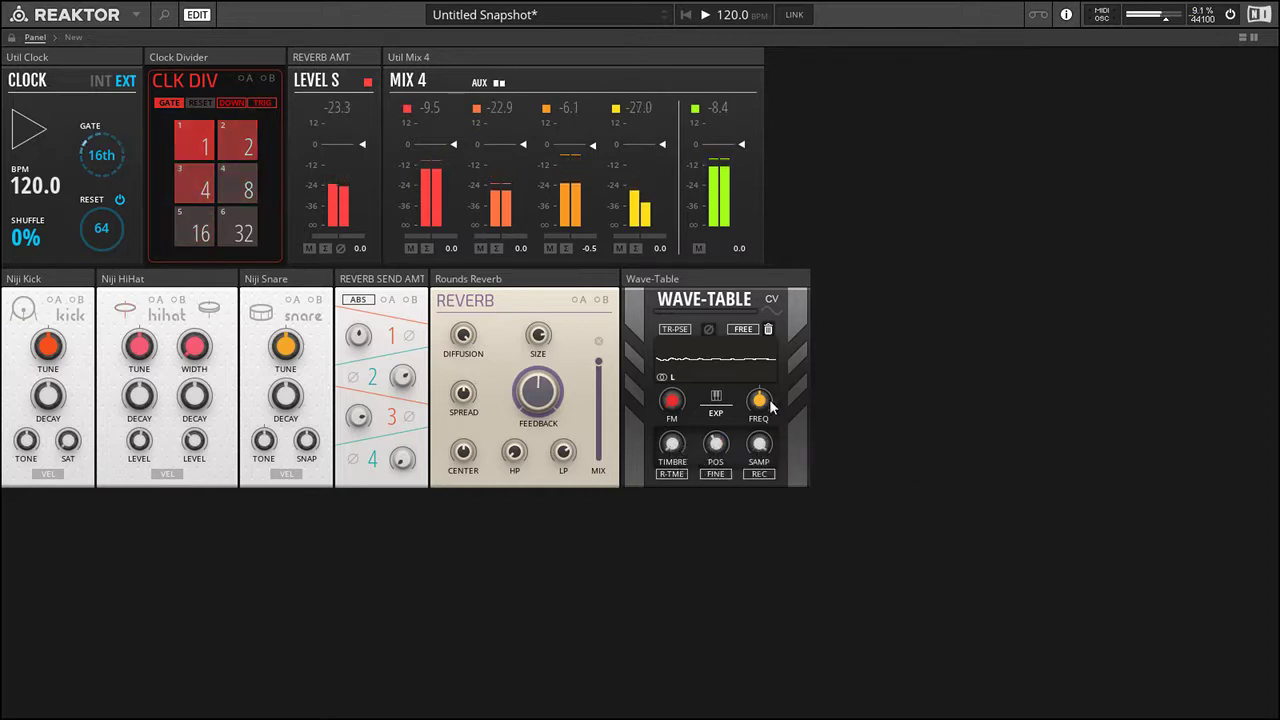
- Raise the Wave-Table's TIMBRE, set its FREQ to 65.4 Hz and vary its position, finishing with playback stopped and mixer channel 4 muted
left_click_drag(671, 446, 680, 400)
left_click_drag(764, 404, 766, 348)
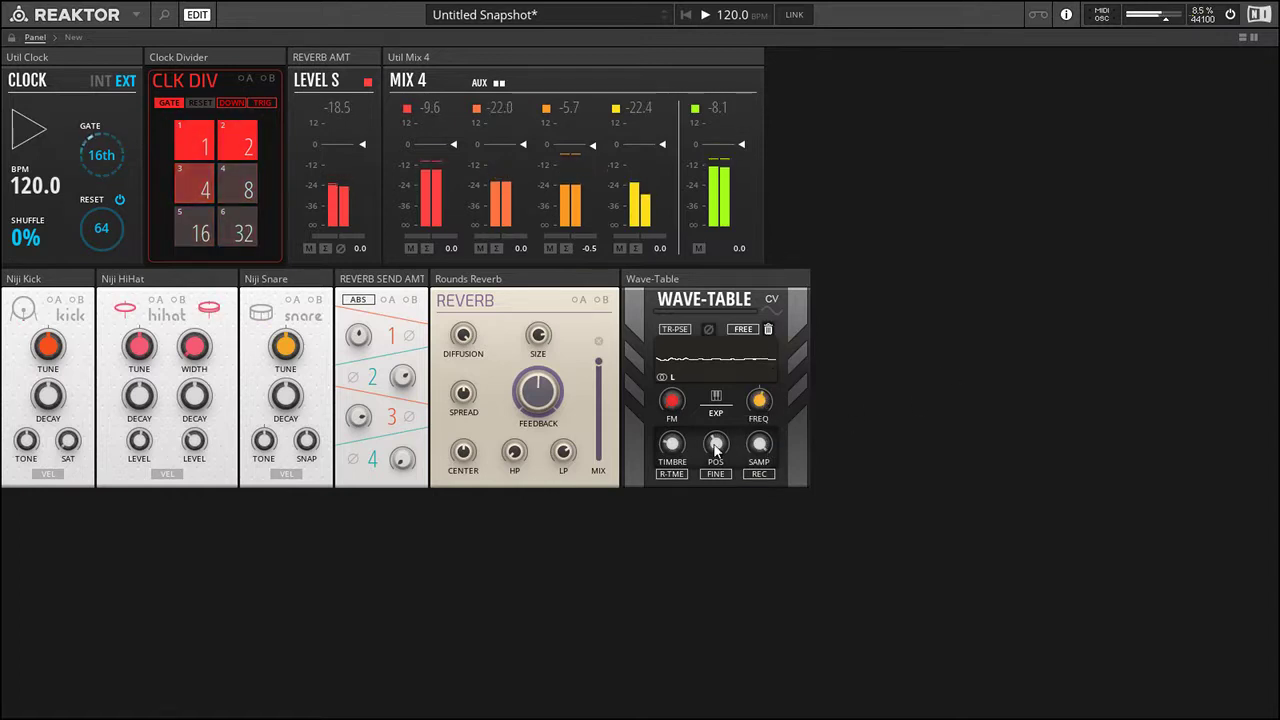
mouse_move(714, 443)
left_mouse_down()
mouse_move(717, 531)
mouse_move(736, 388)
mouse_move(724, 440)
left_mouse_up()
key("space")
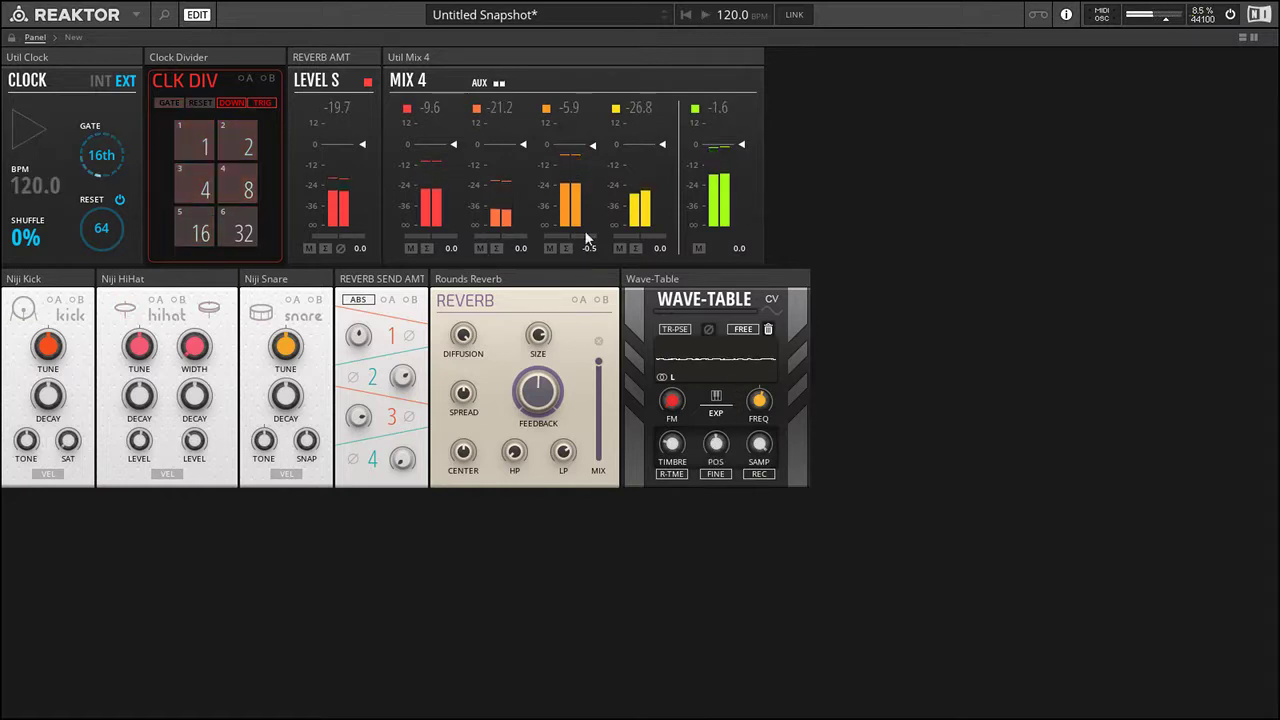
left_click(620, 248)
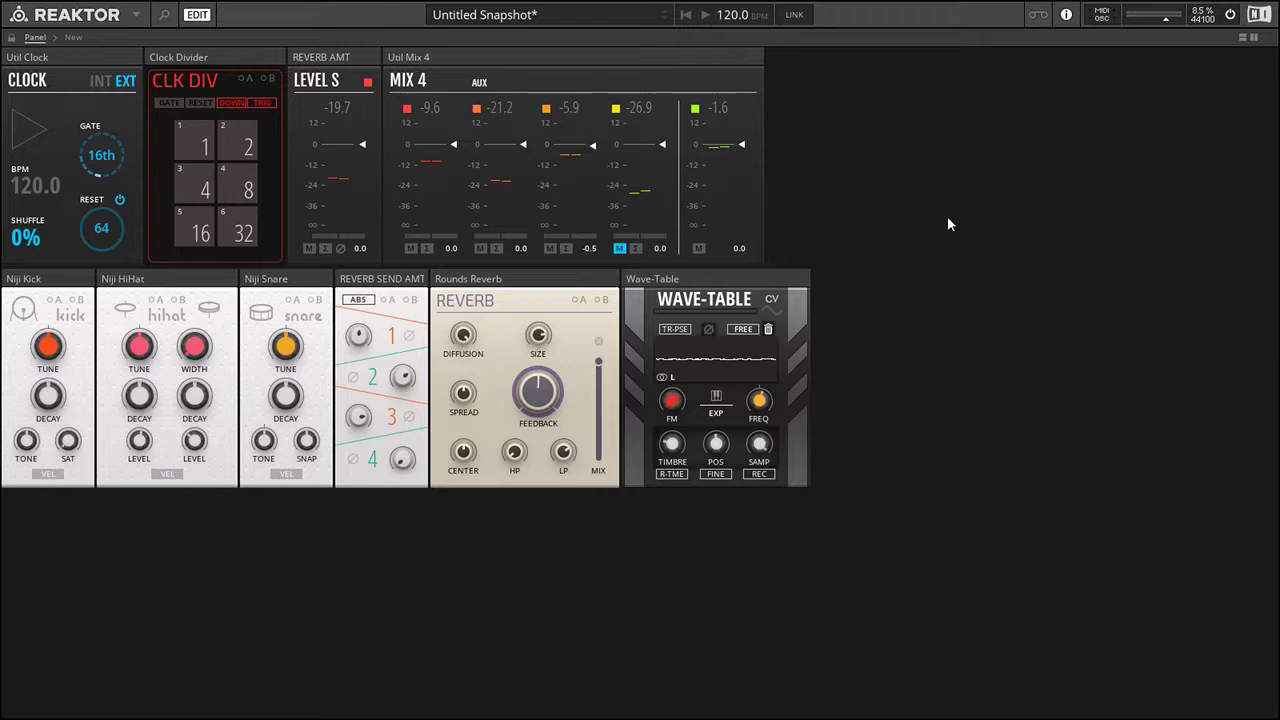
- Add an Add (+) module beside the Wave-Table's outputs in the structure view and make it mono
left_click(1253, 37)
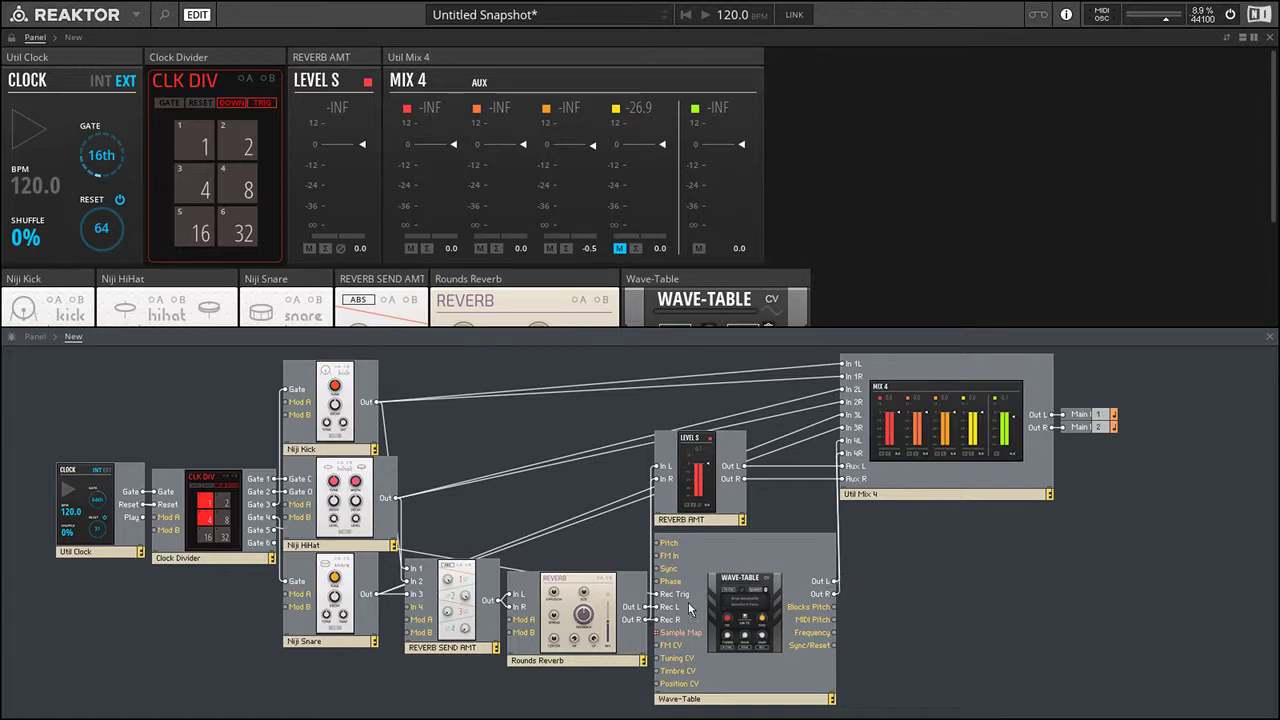
left_click_drag(835, 594, 970, 592)
key("Return")
type("+")
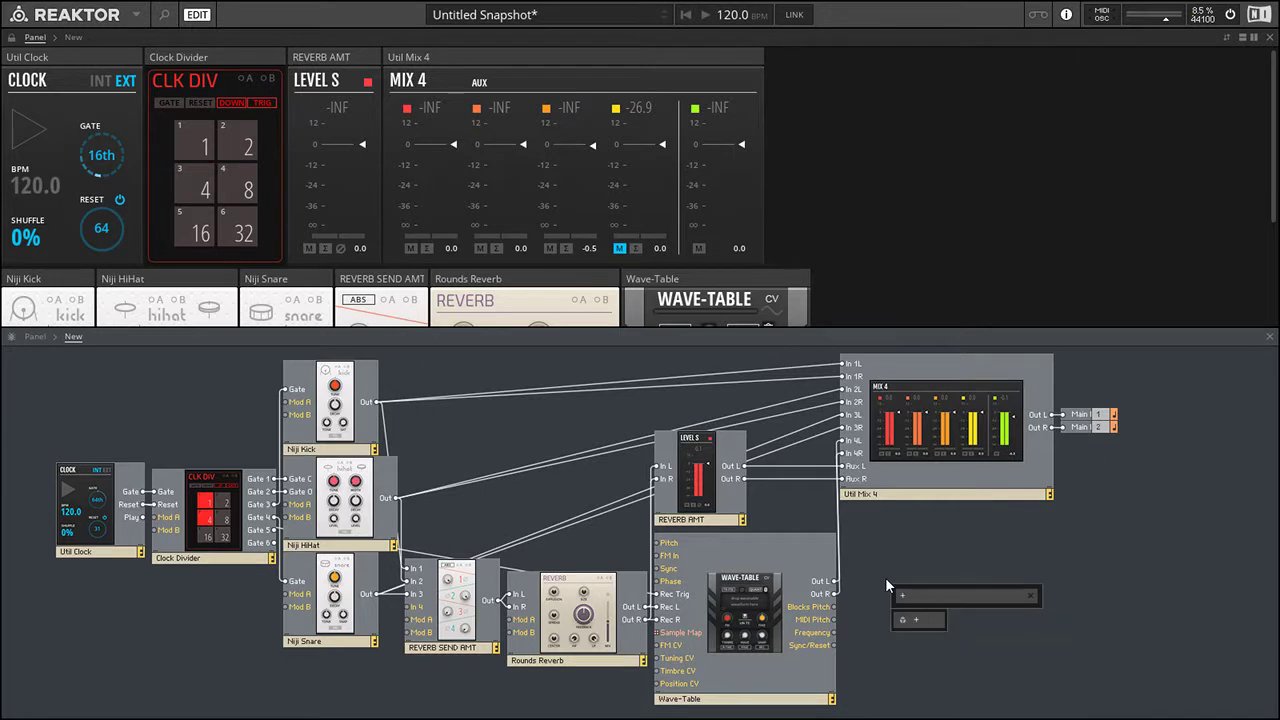
key("Return")
right_click(897, 612)
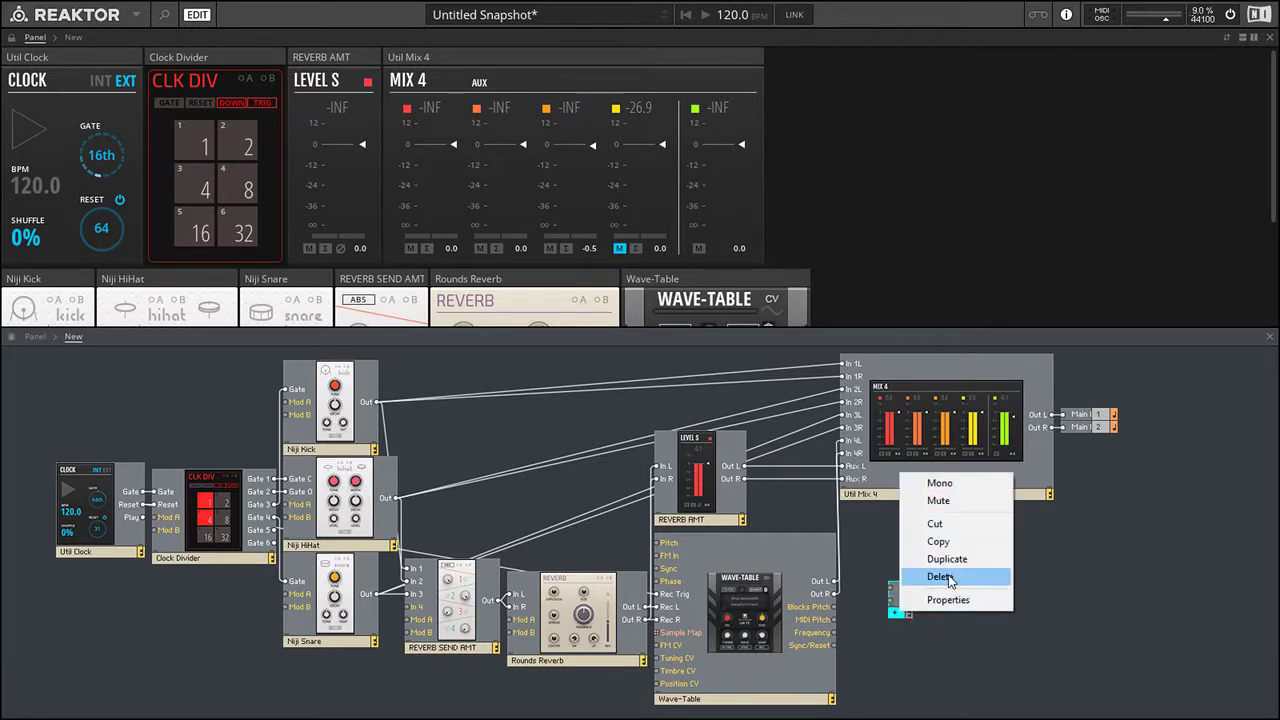
left_click(955, 485)
- Sum the Wave-Table's L and R outputs through the Add module into REVERB SEND AMT input 4, and place the module below Niji Snare
left_click_drag(879, 592, 406, 607)
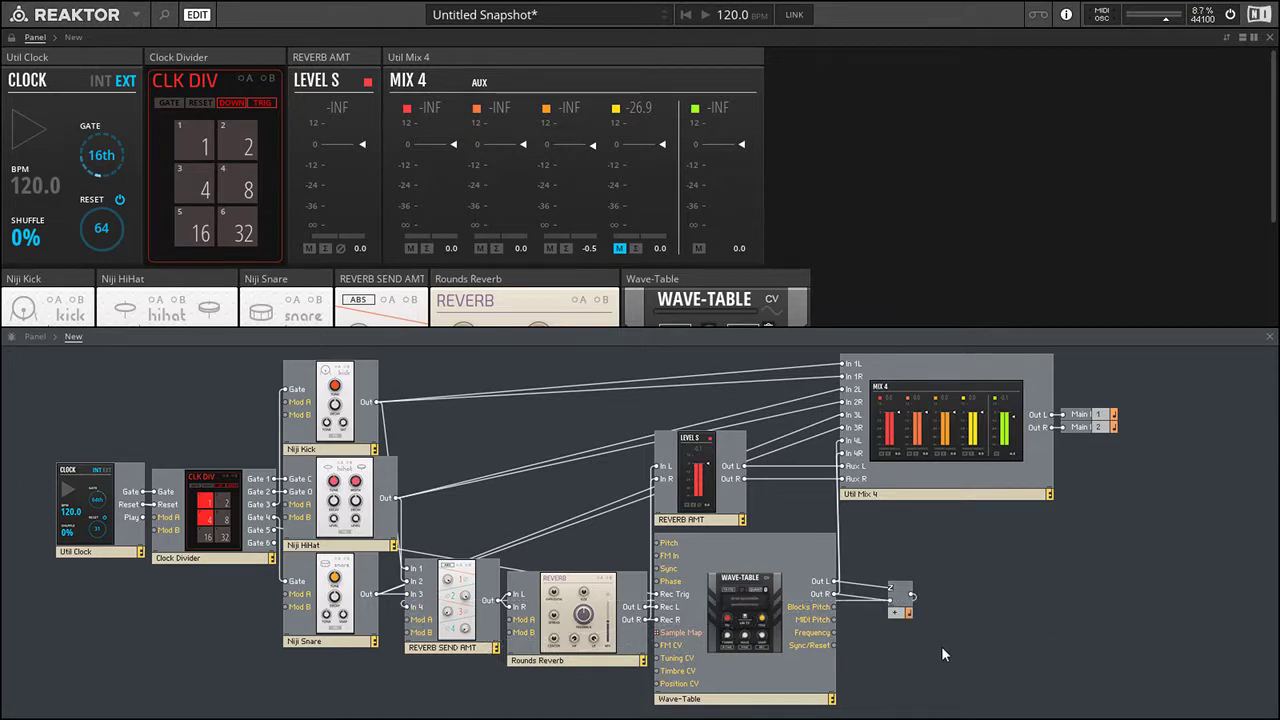
left_click_drag(907, 617, 392, 687)
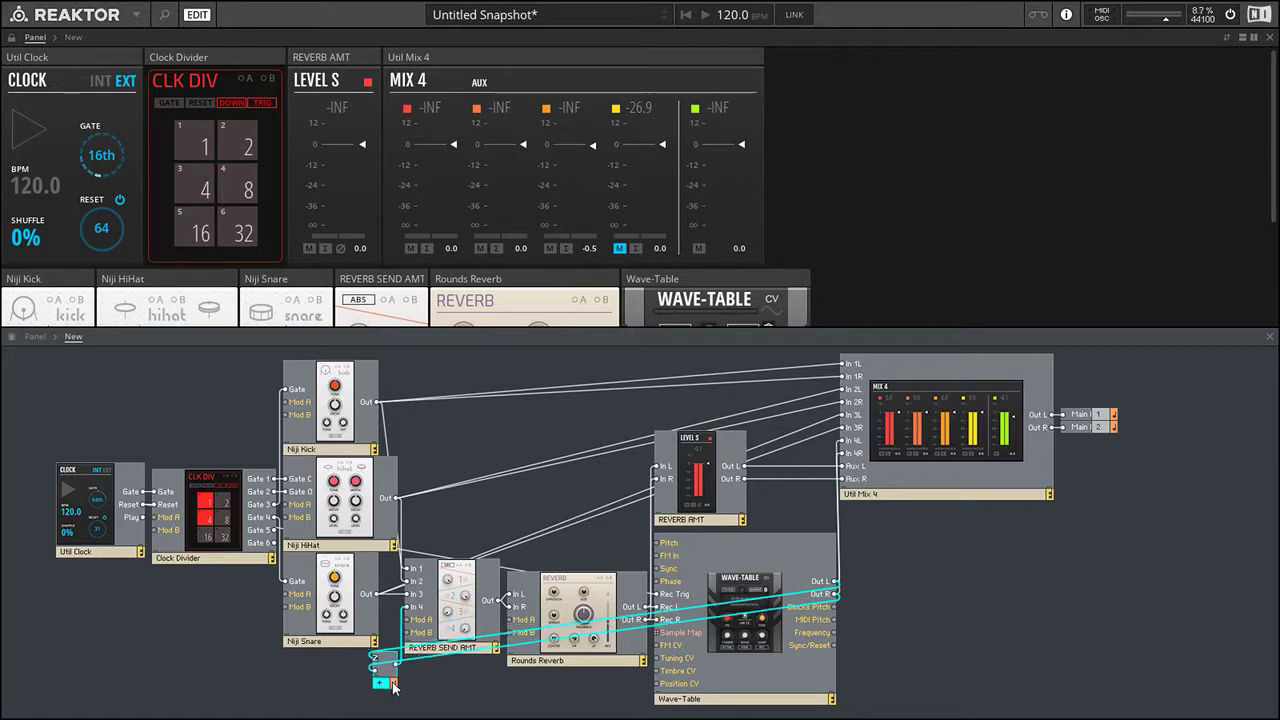
left_click(502, 708)
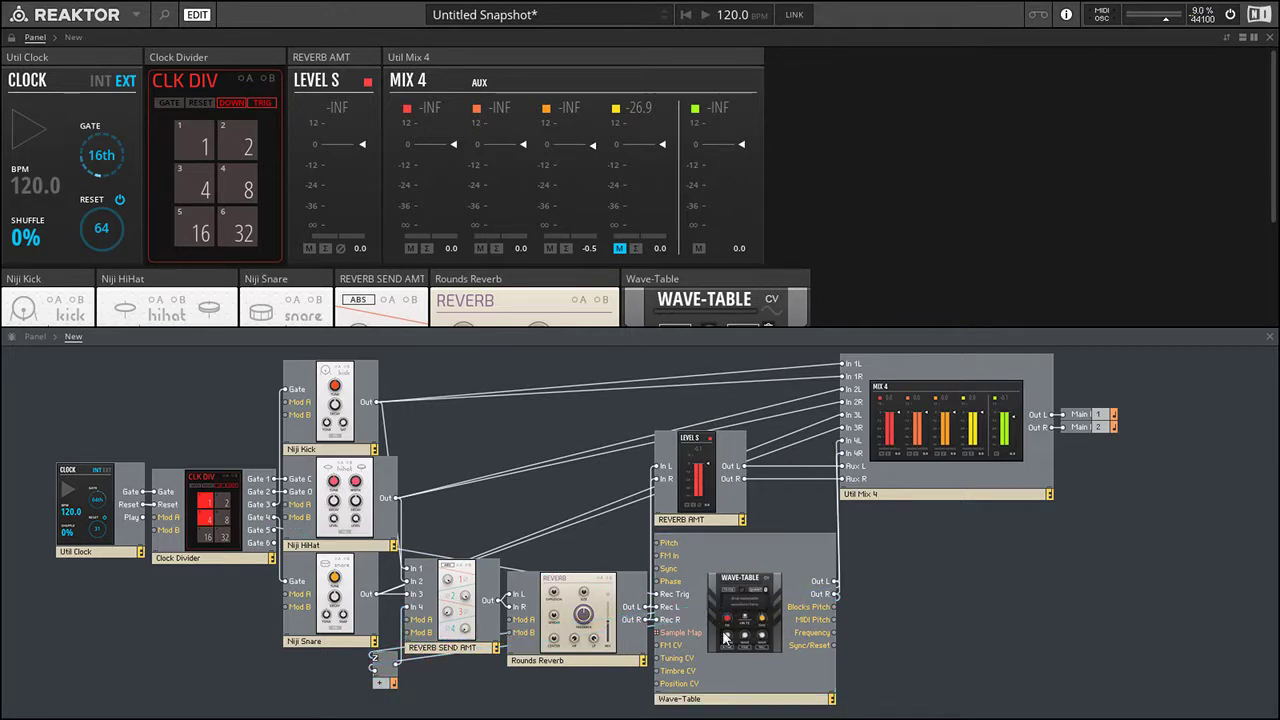
- Trace the feedback routing through REVERB SEND AMT, Rounds Reverb, the Wave-Table and the mixer, and close the structure view
left_click(462, 620)
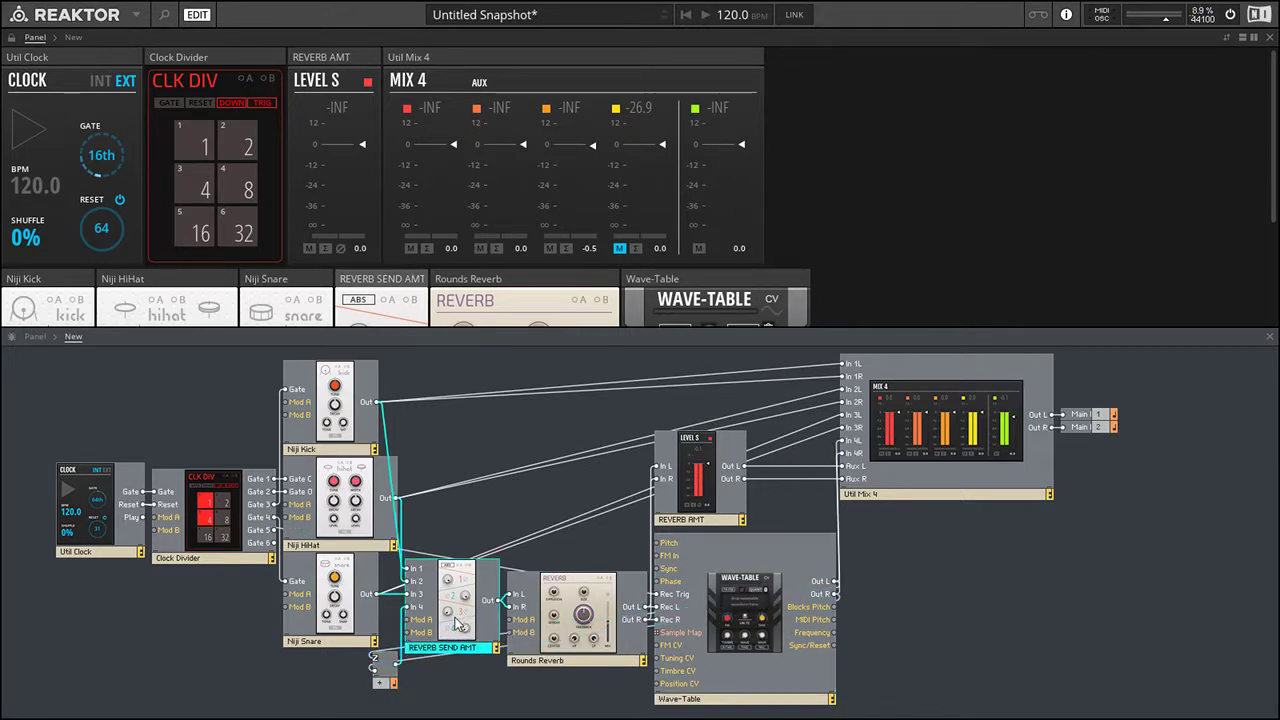
left_click(586, 643)
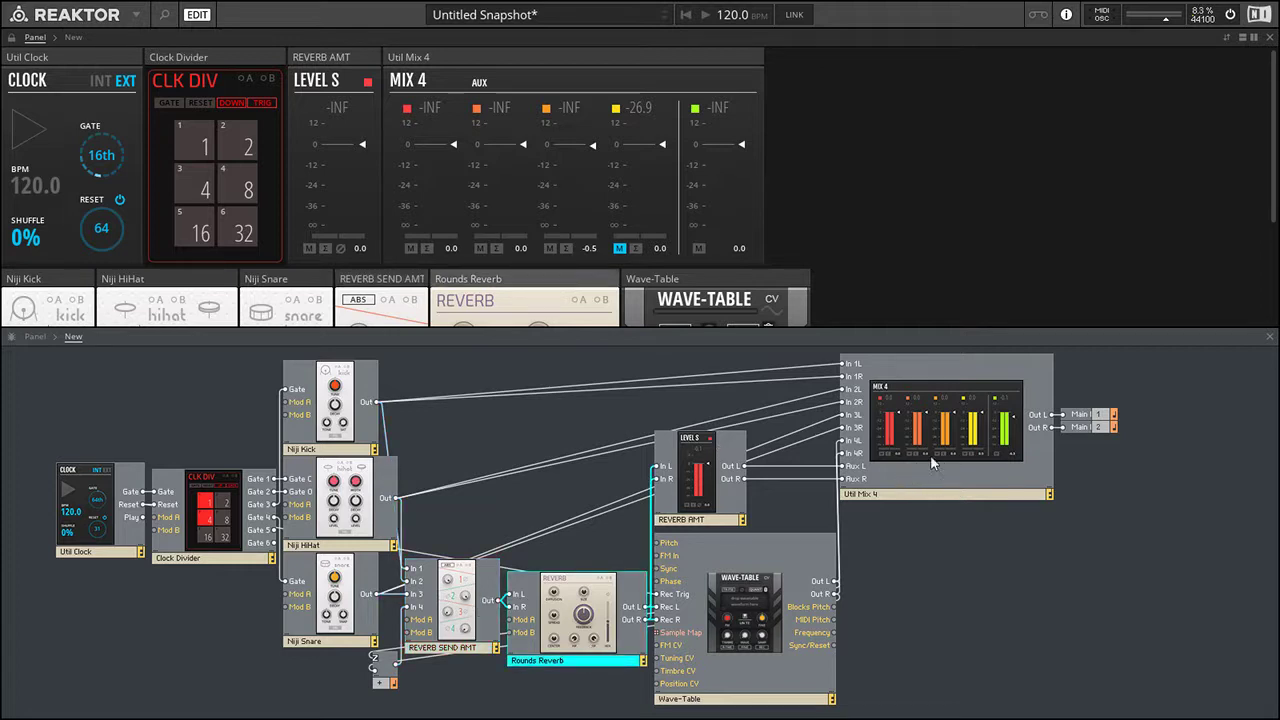
left_click(980, 648)
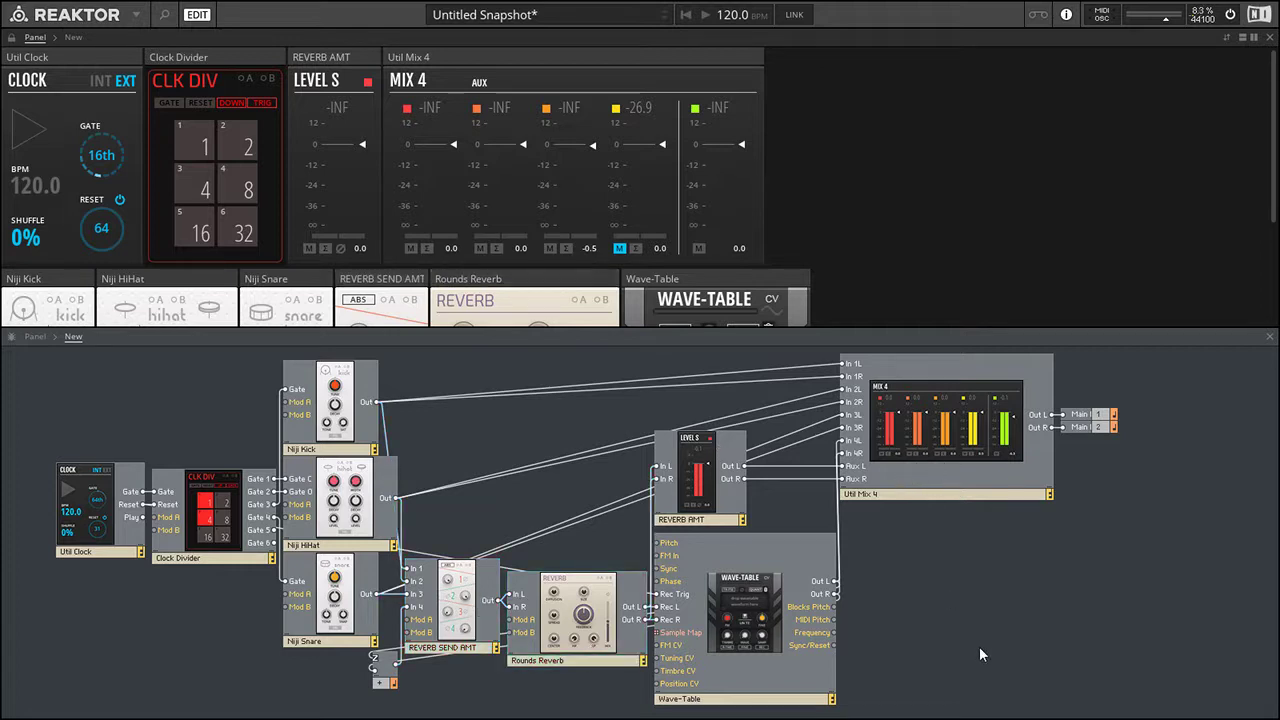
left_click(744, 620)
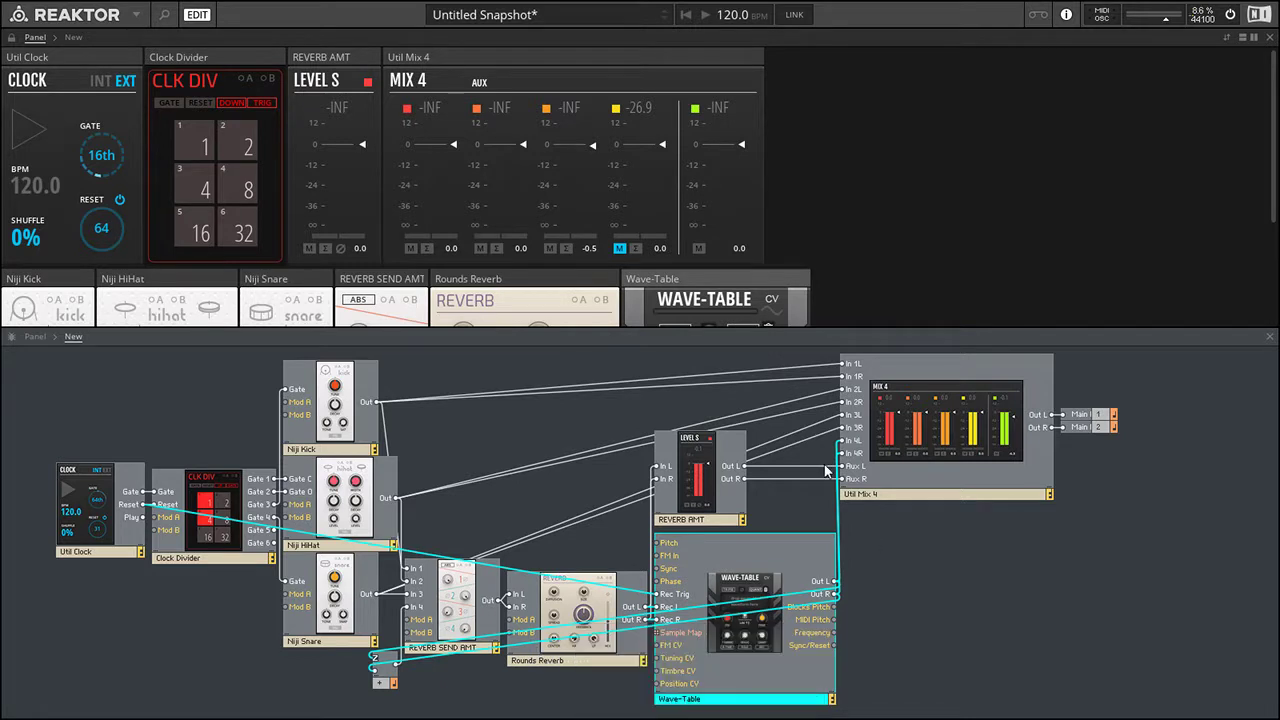
left_click(904, 580)
scroll(988, 144, "down", 2)
scroll(1019, 222, "up", 2)
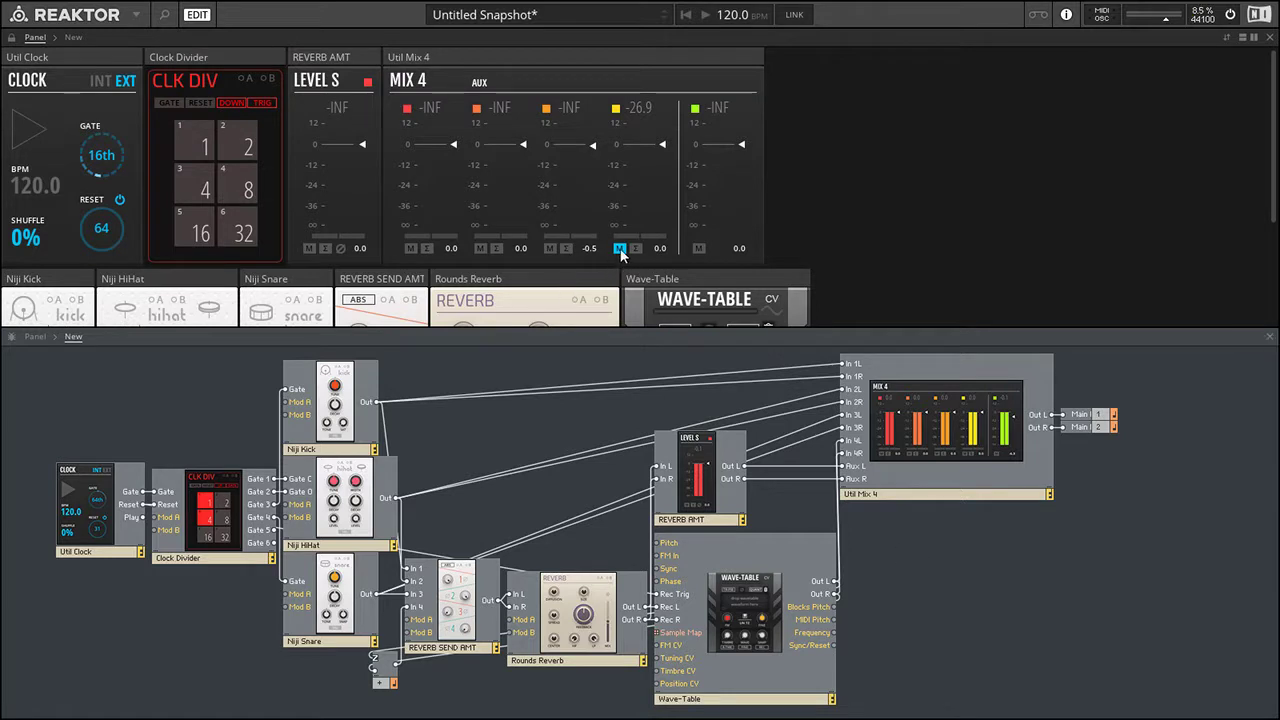
left_click(1269, 337)
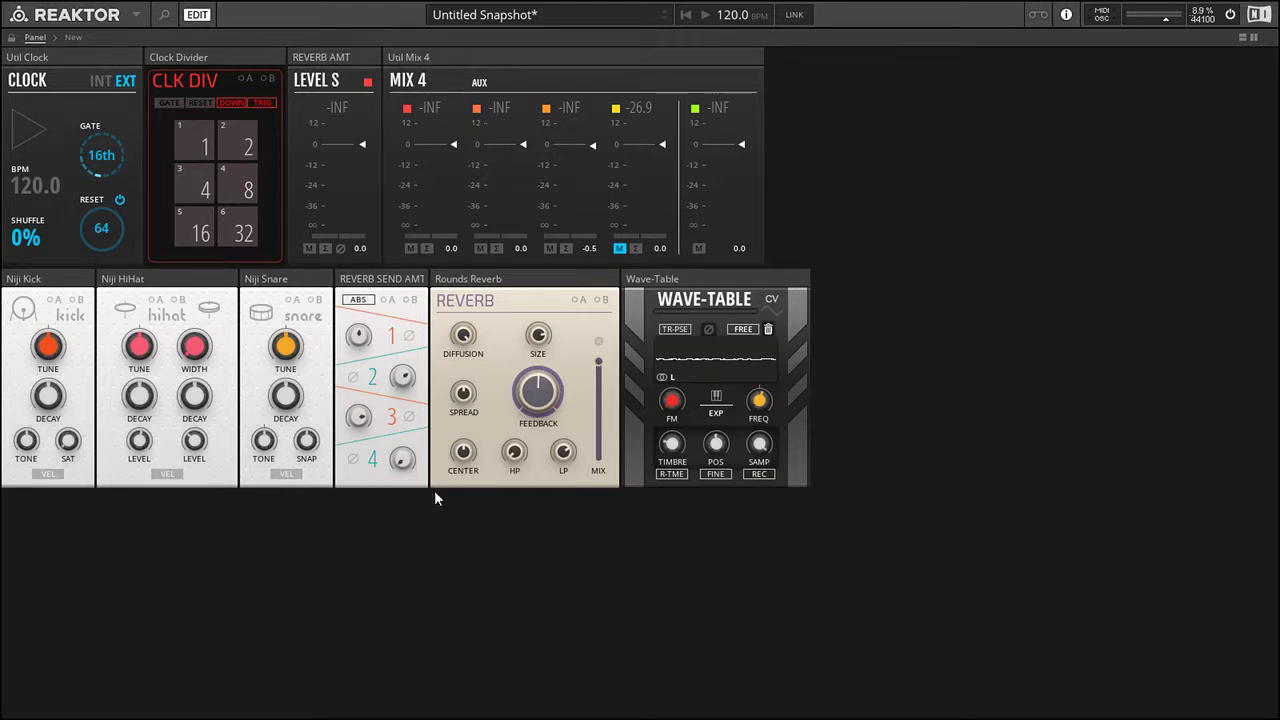
- Start playback, raise the Wave-Table's position, and set its TIMBRE to 40.6 and reverb send 4 to 49.9
left_click_drag(413, 370, 432, 280)
key("space")
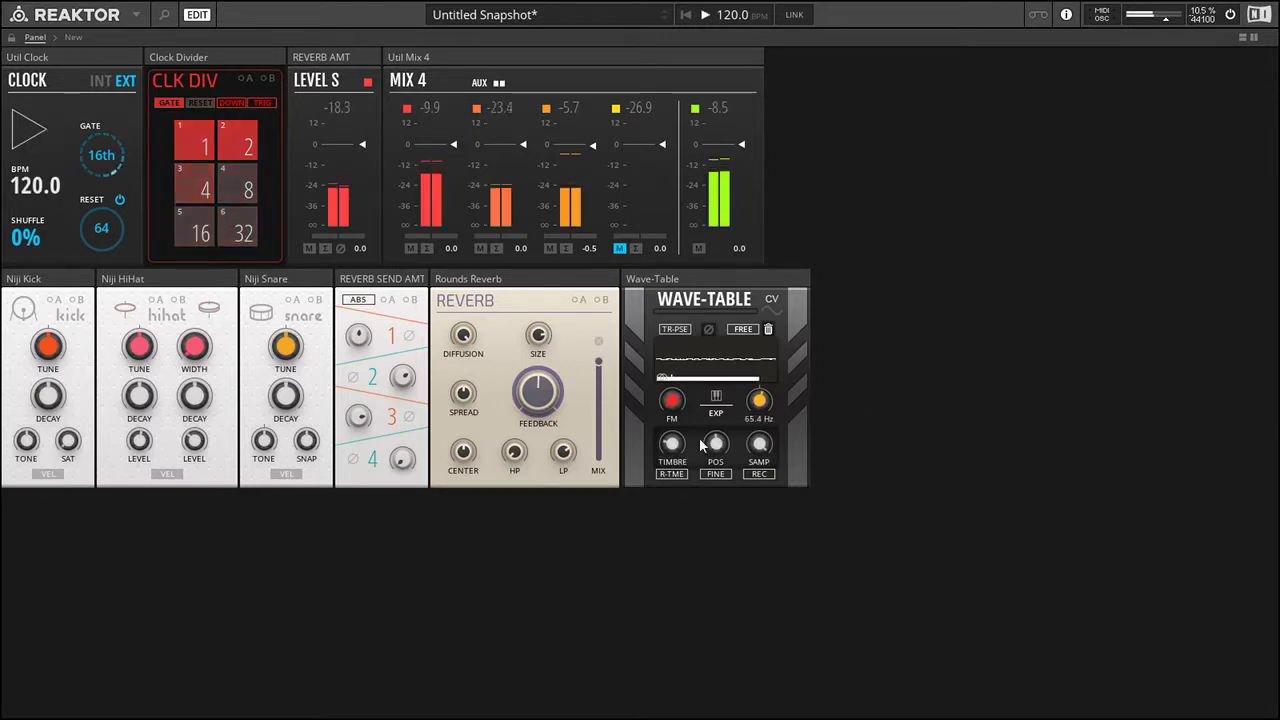
left_click_drag(714, 443, 722, 381)
left_click_drag(672, 443, 675, 386)
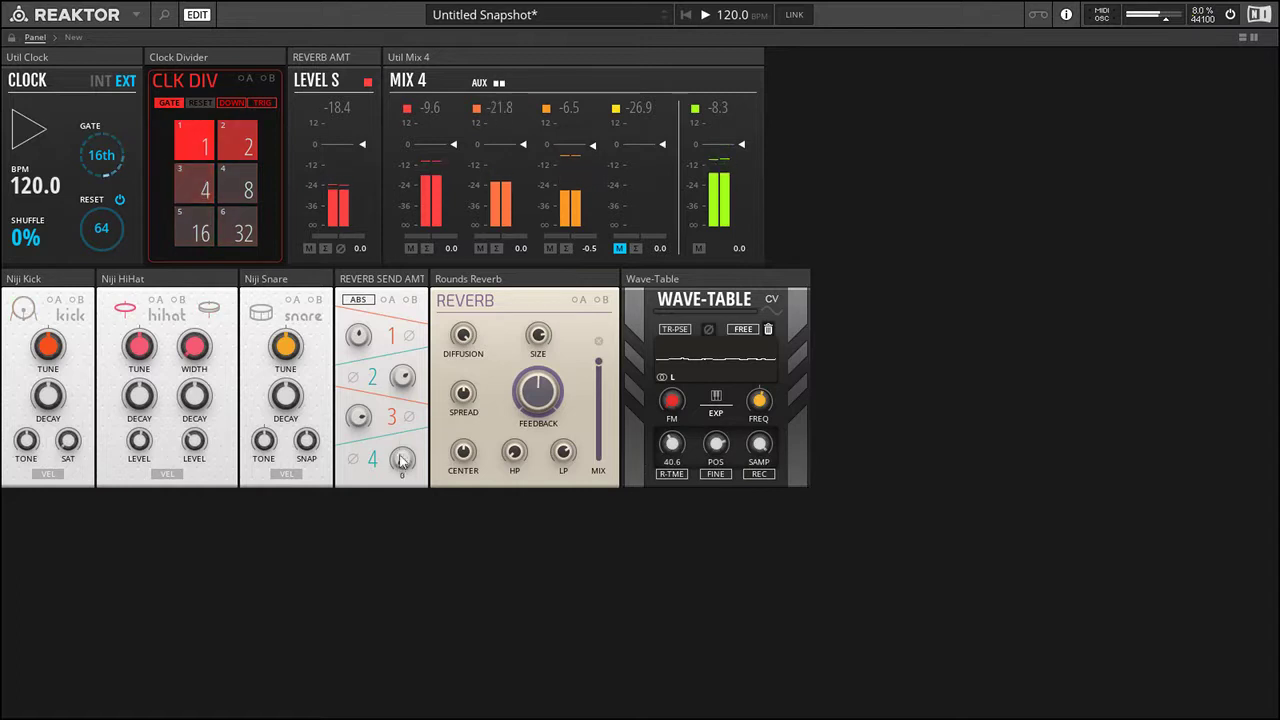
left_click_drag(402, 459, 407, 333)
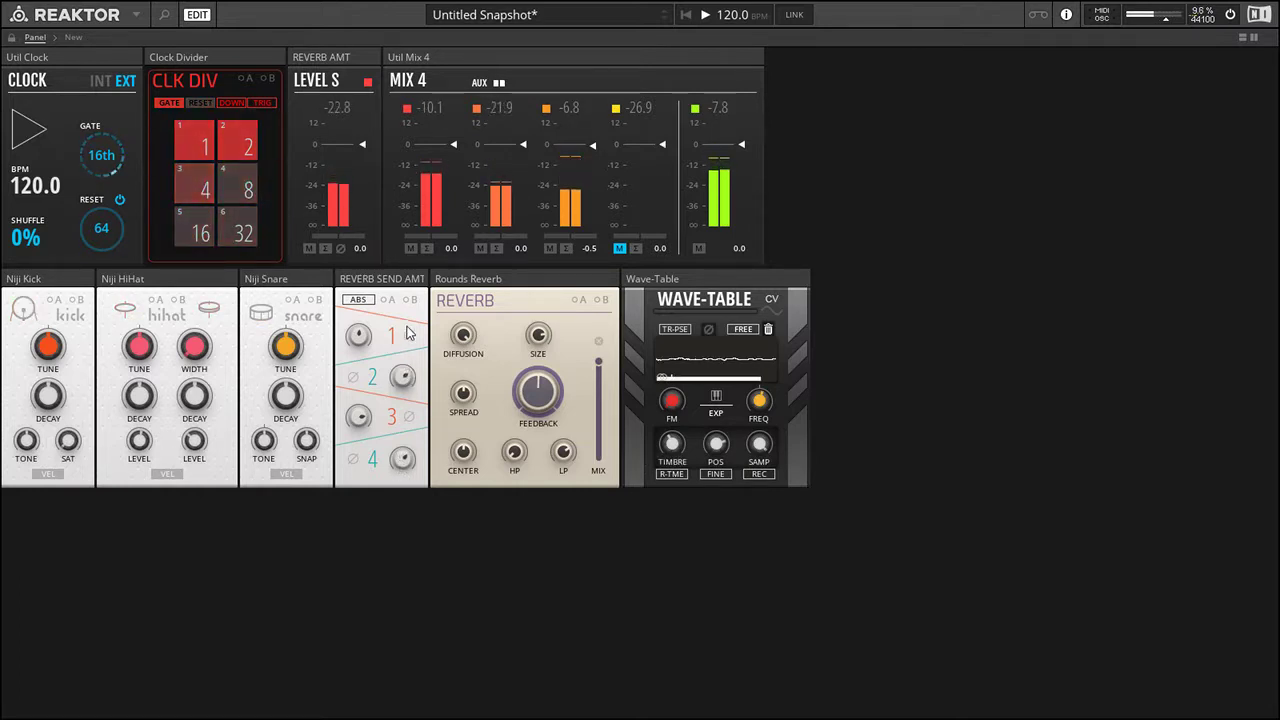
left_click_drag(407, 326, 407, 323)
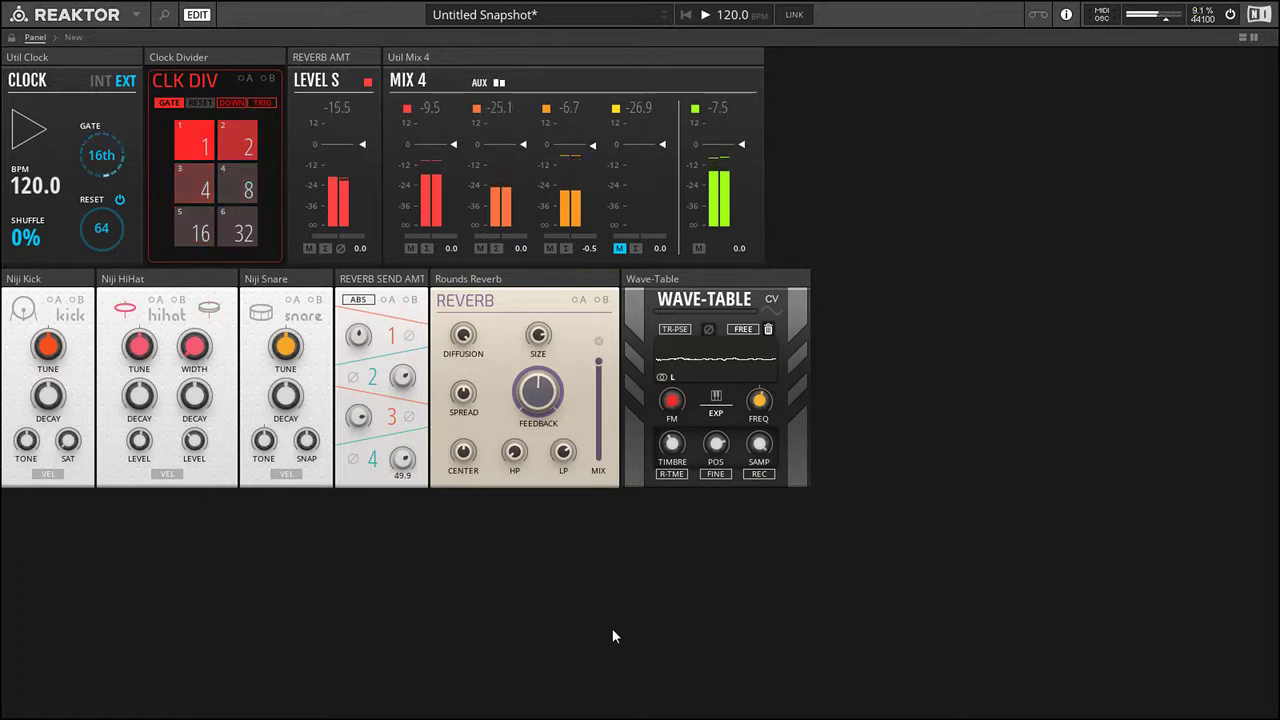
- Lower the Wave-Table's position and set TIMBRE to 0, raise the position to 71.4, and stop playback
left_click_drag(716, 445, 709, 599)
left_click_drag(680, 459, 665, 534)
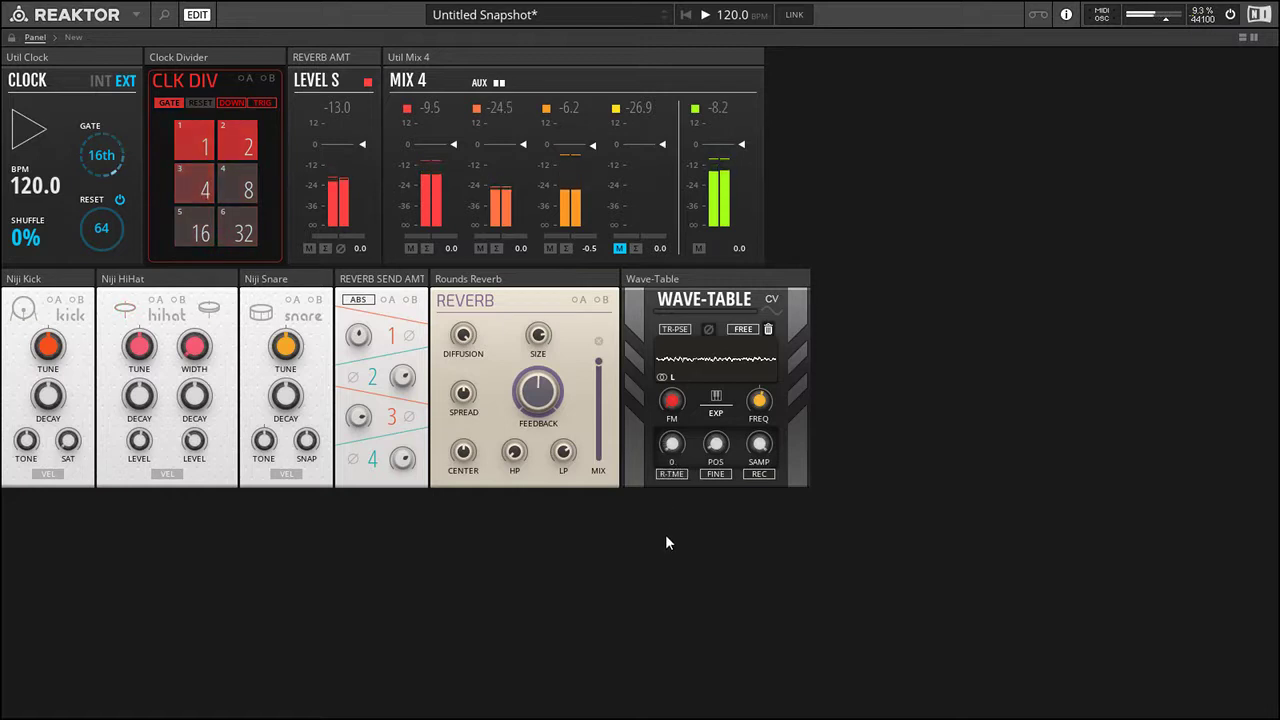
left_click_drag(717, 441, 726, 290)
key("space")
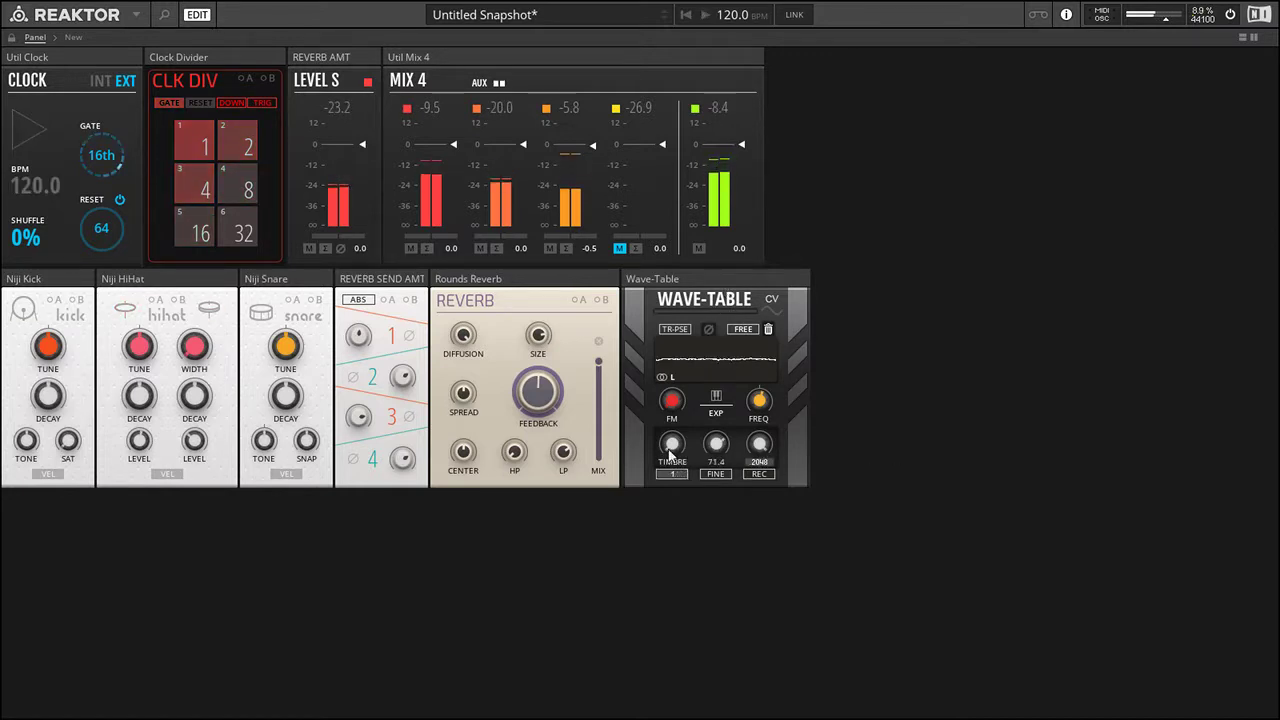
- Set the Wave-Table's TIMBRE to 32.8 and play the patch briefly to hear the reverb feedback
left_click_drag(673, 446, 672, 352)
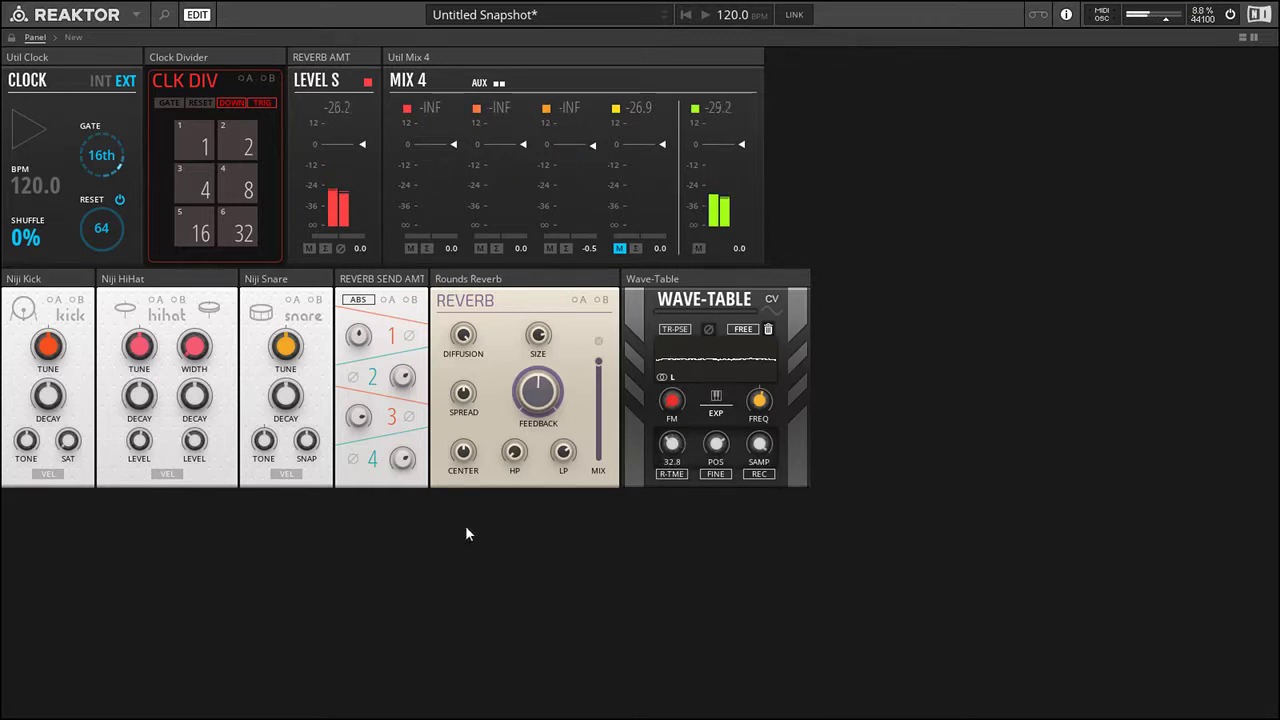
key("space")
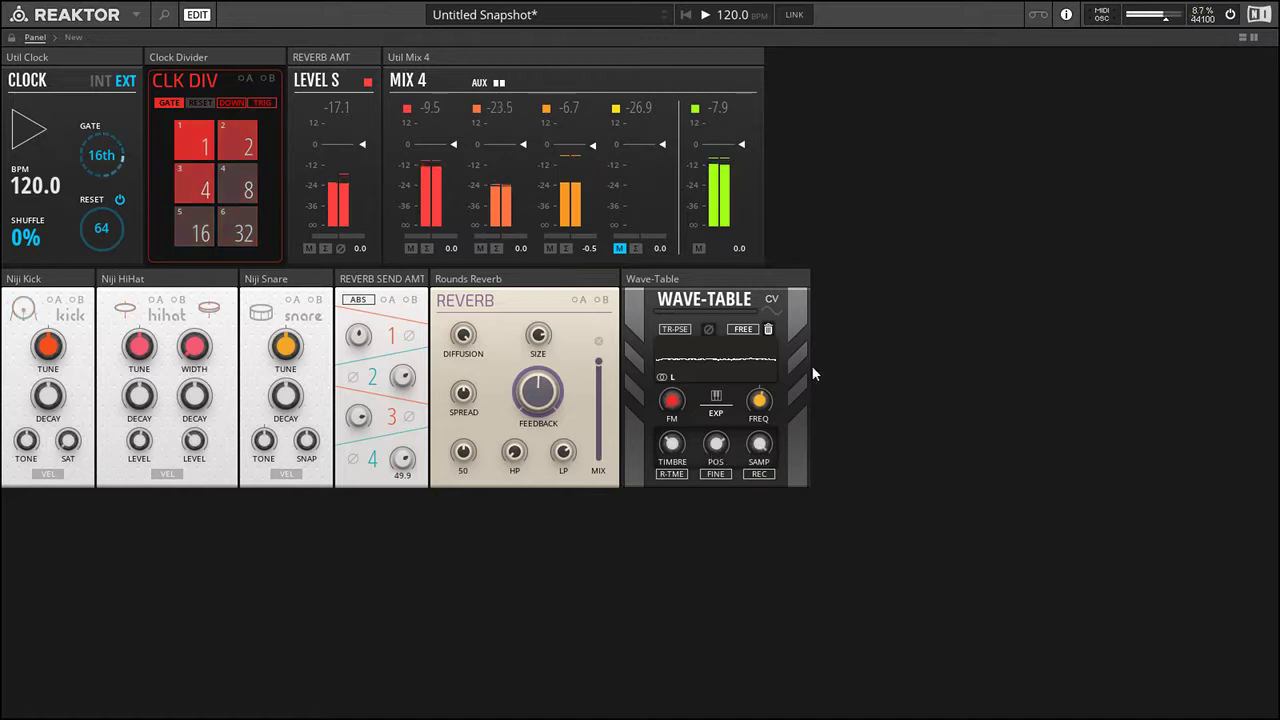
key("space")
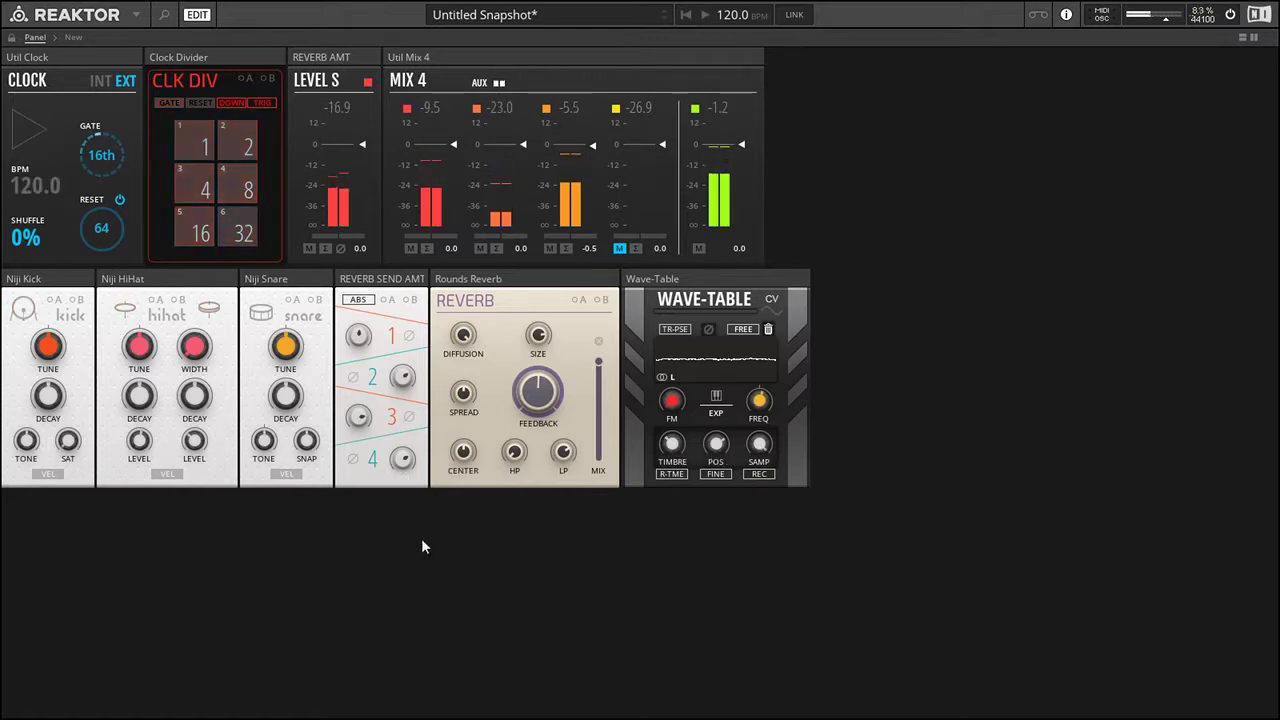
- Add a MOD-Rounds LFO block from the Rounds library below the Clock Divider and connect the Clock's Gate to its Gate input
left_click(1241, 37)
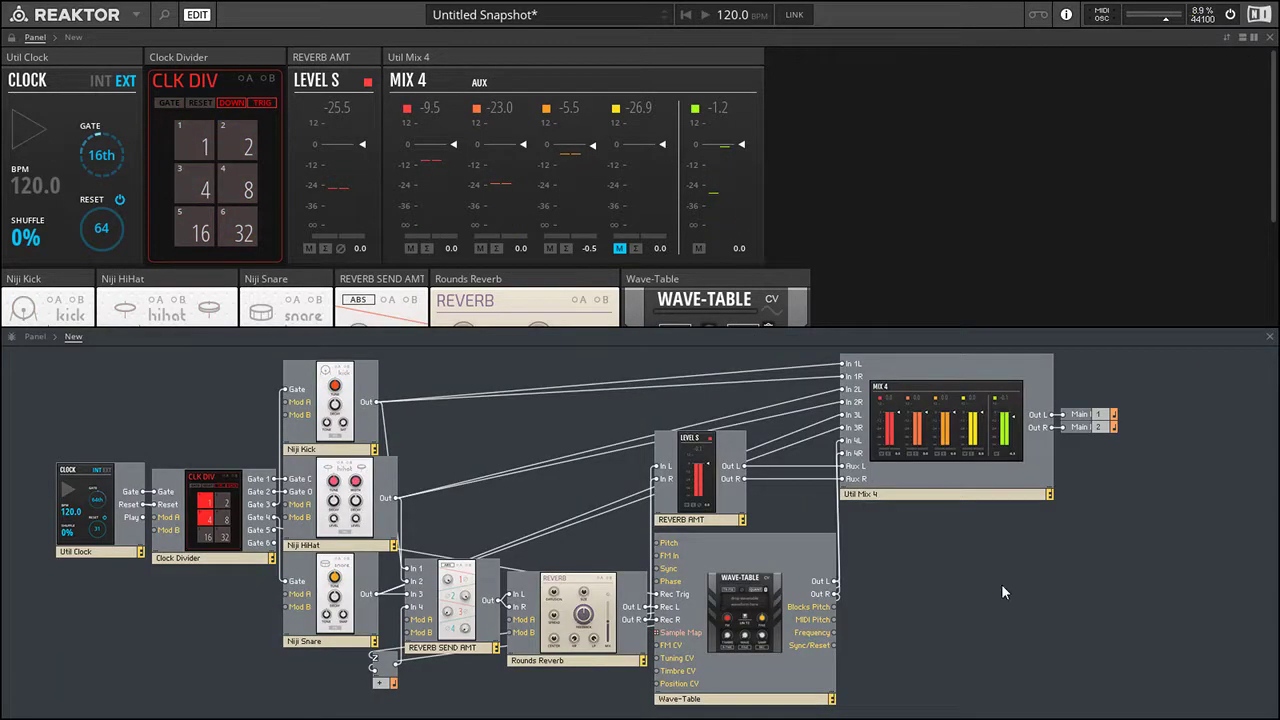
left_click(166, 14)
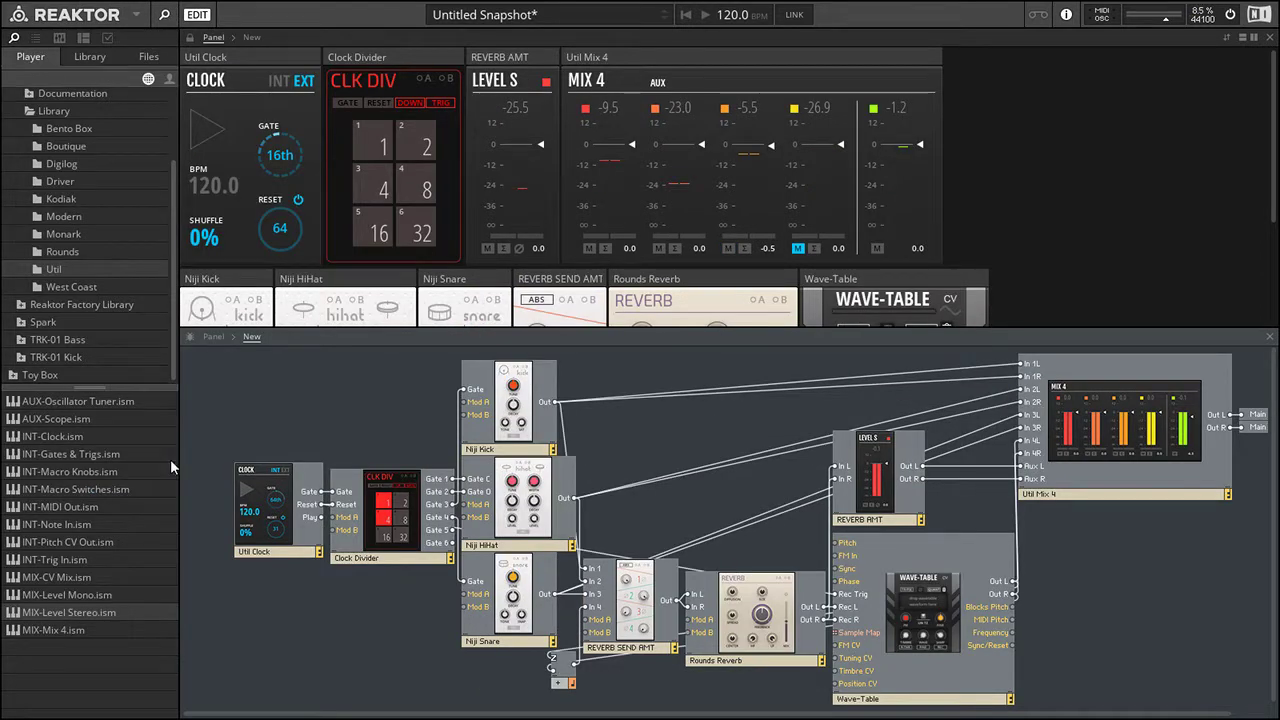
left_click(62, 252)
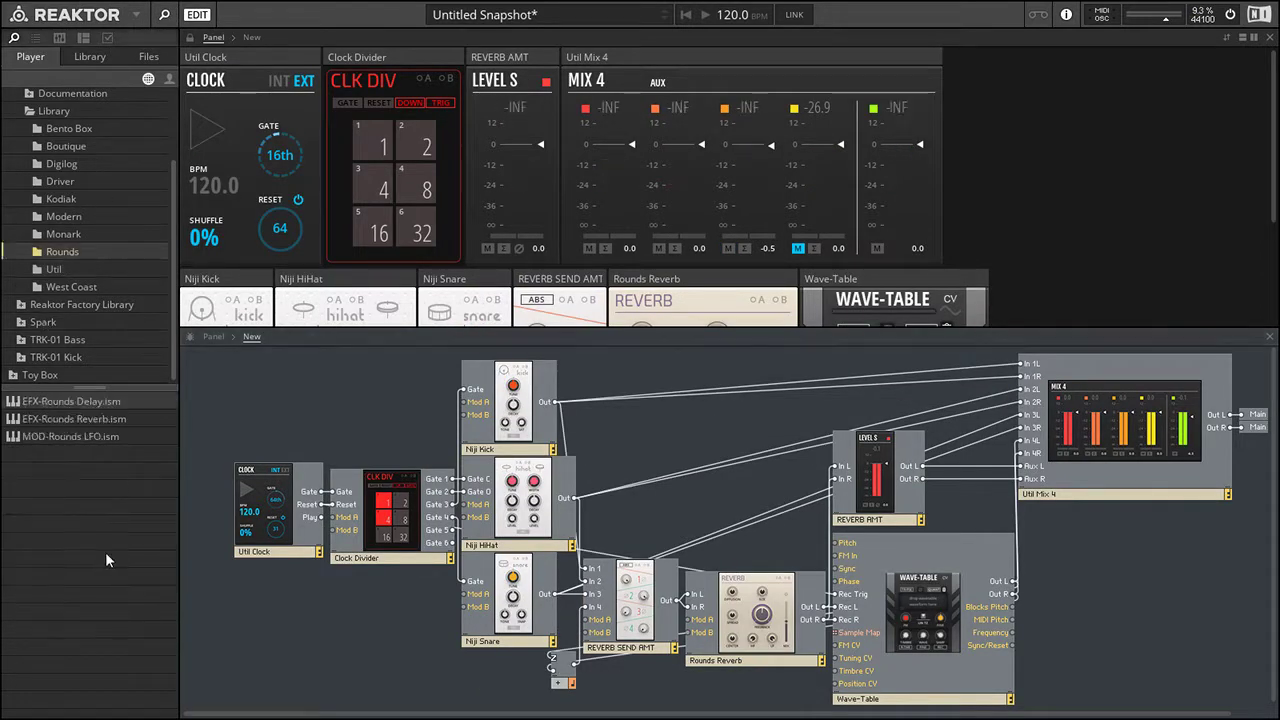
left_click_drag(57, 437, 332, 616)
left_click_drag(380, 658, 396, 639)
left_click(321, 623)
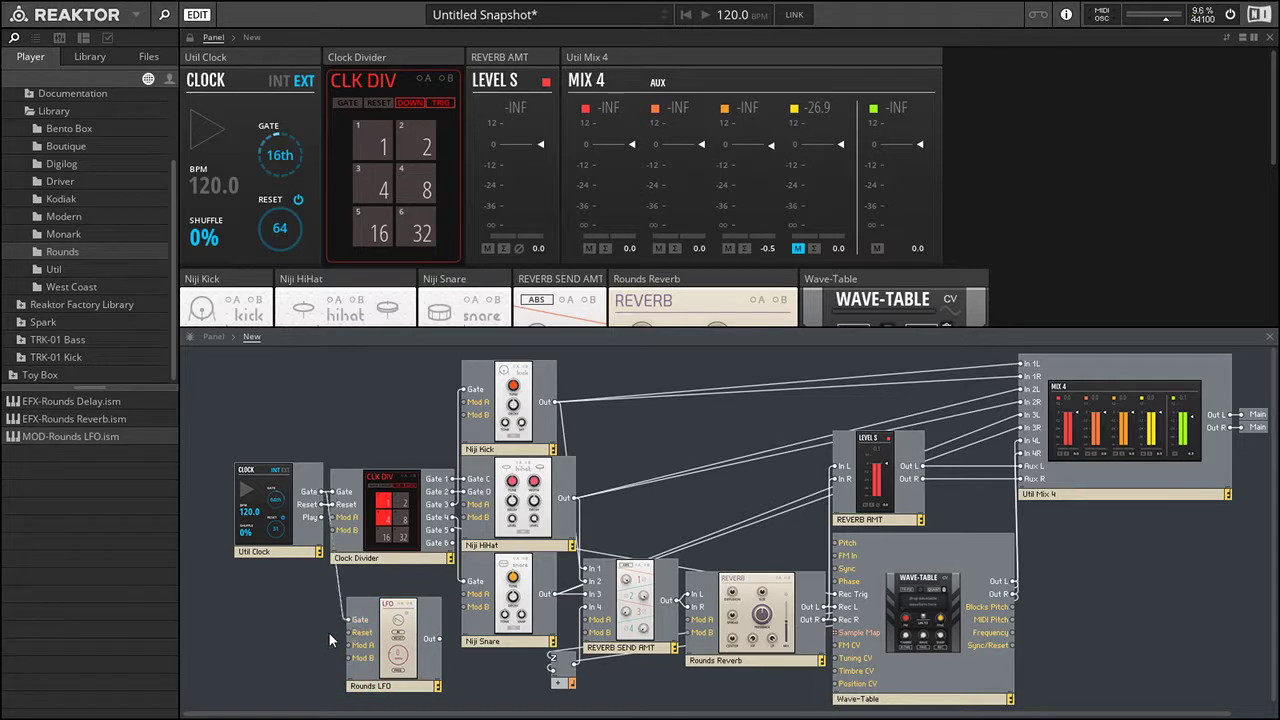
- Connect the Clock's Reset to the Rounds LFO's Reset and the LFO's output to the Wave-Table's Position CV
left_click_drag(350, 633, 321, 504)
left_click_drag(403, 655, 394, 665)
left_click(447, 645)
scroll(446, 643, "down", 1)
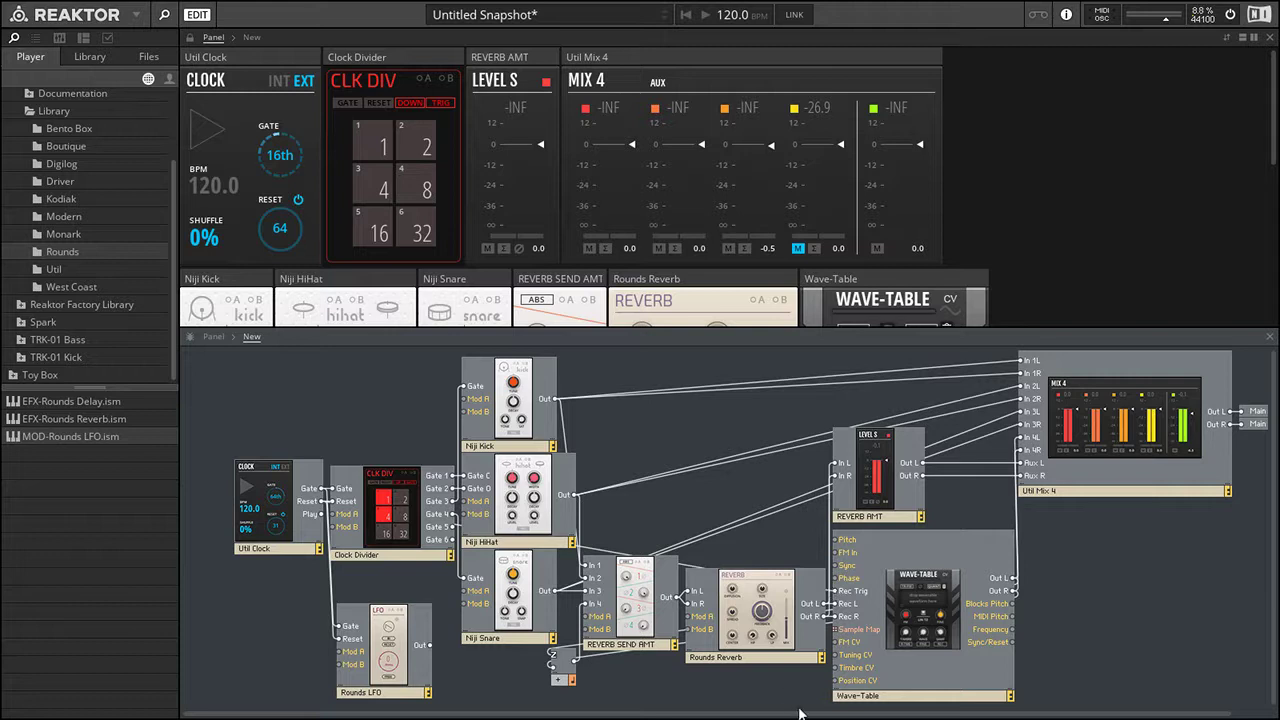
left_click_drag(792, 695, 429, 645)
left_click_drag(398, 634, 775, 672)
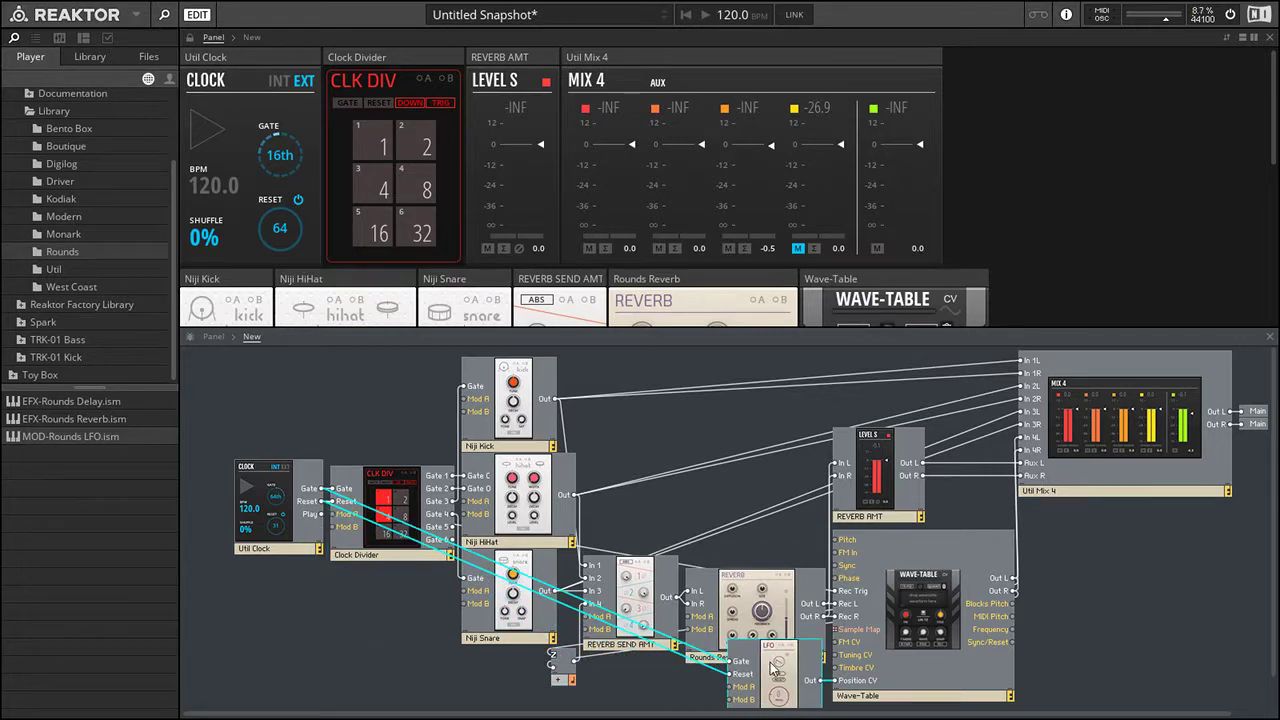
key("ctrl+z")
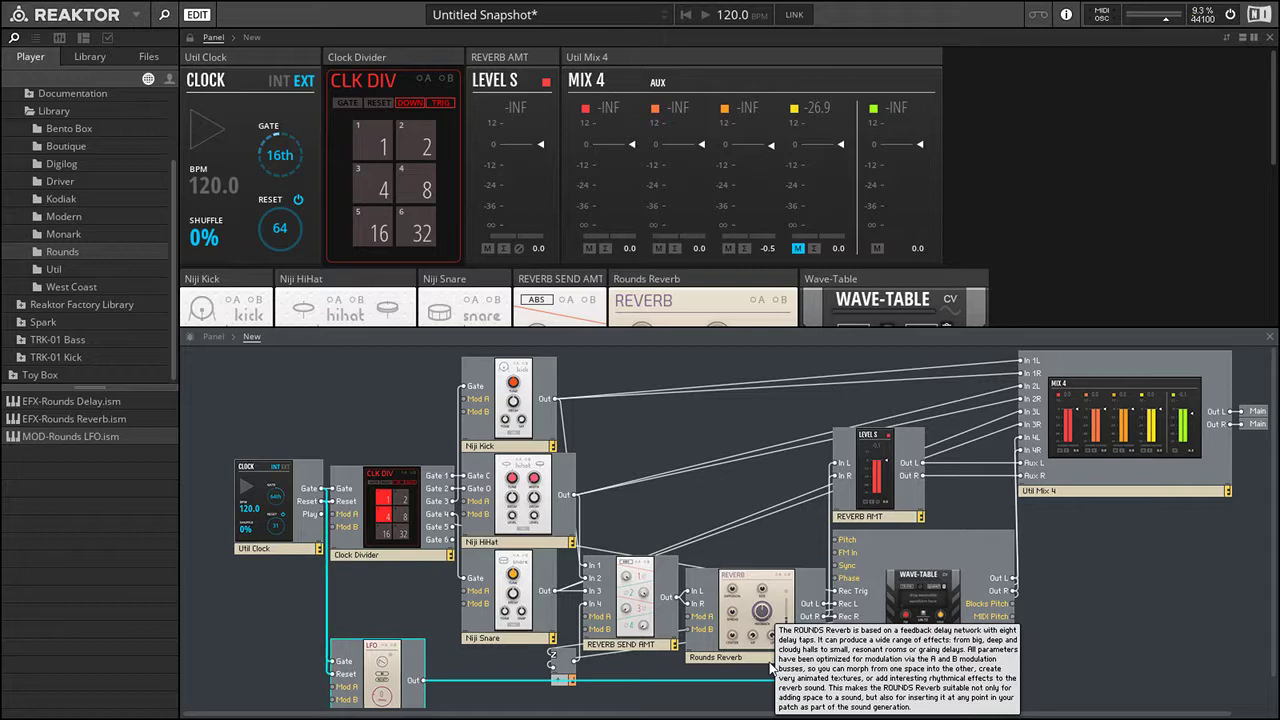
- Close the structure view, place the Rounds LFO panel beside Mix 4, and switch its rate mode to GATE
left_click(1270, 337)
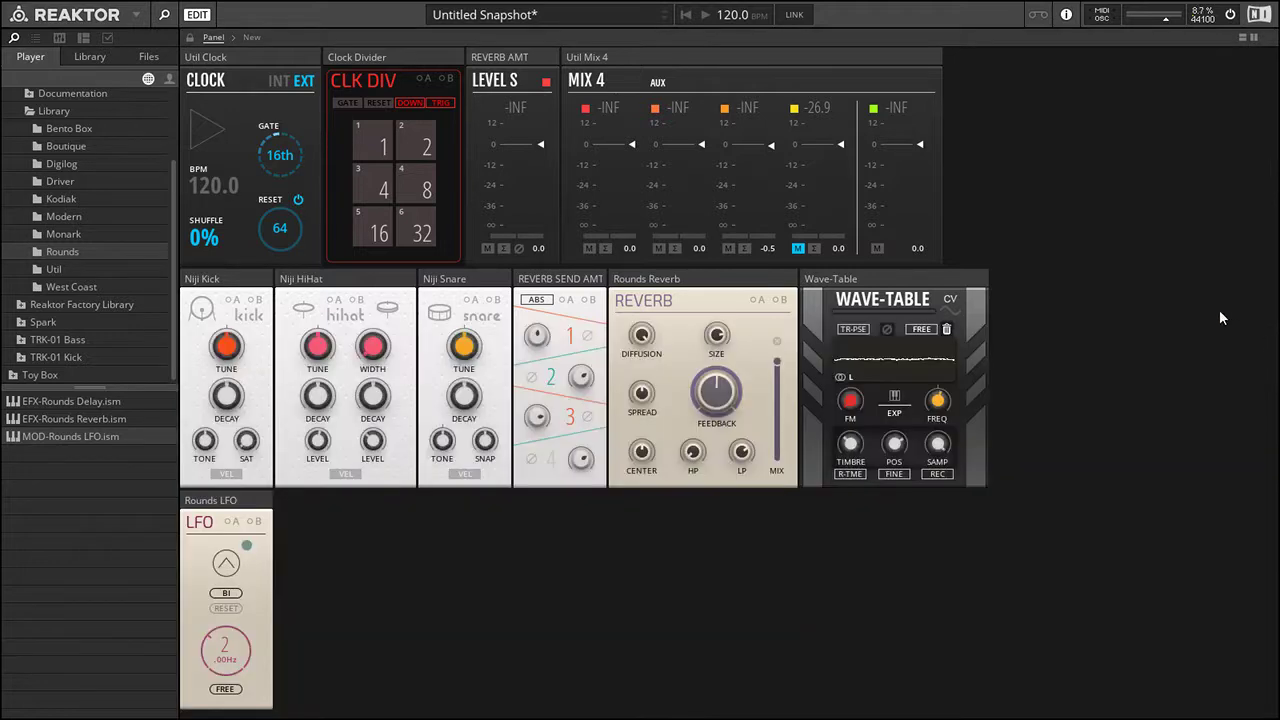
left_click_drag(228, 507, 1100, 216)
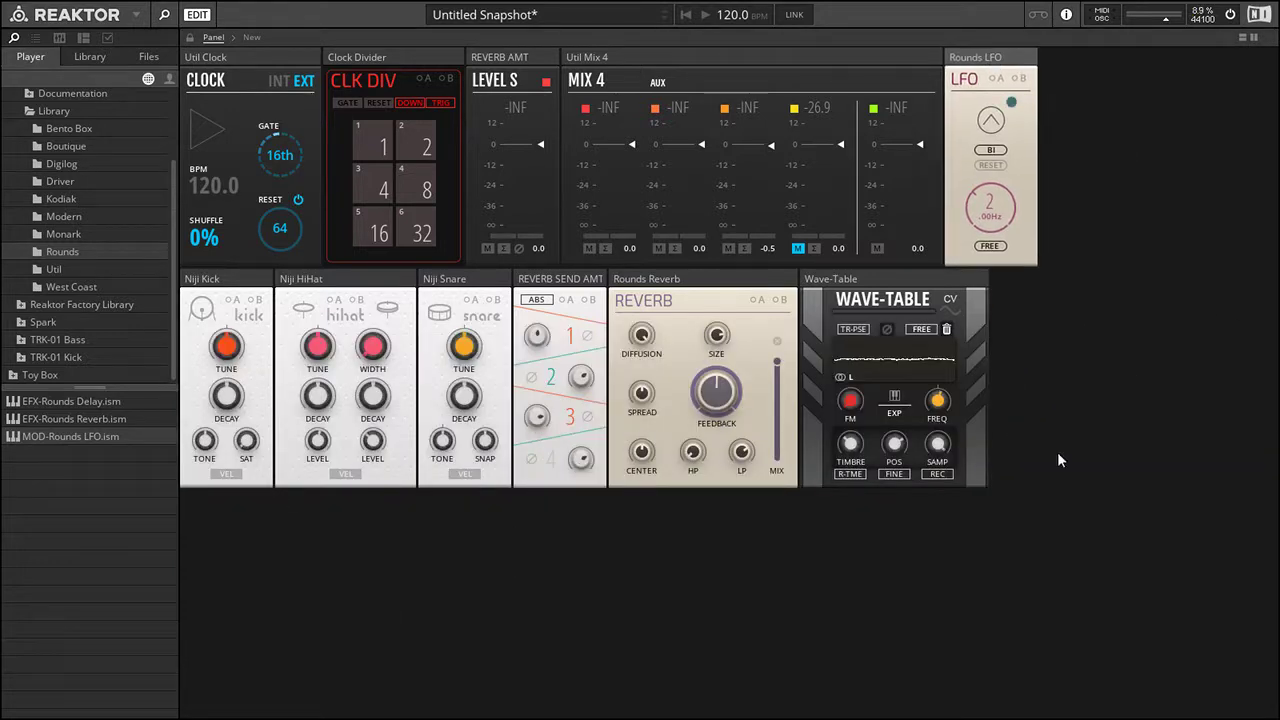
left_click(990, 246)
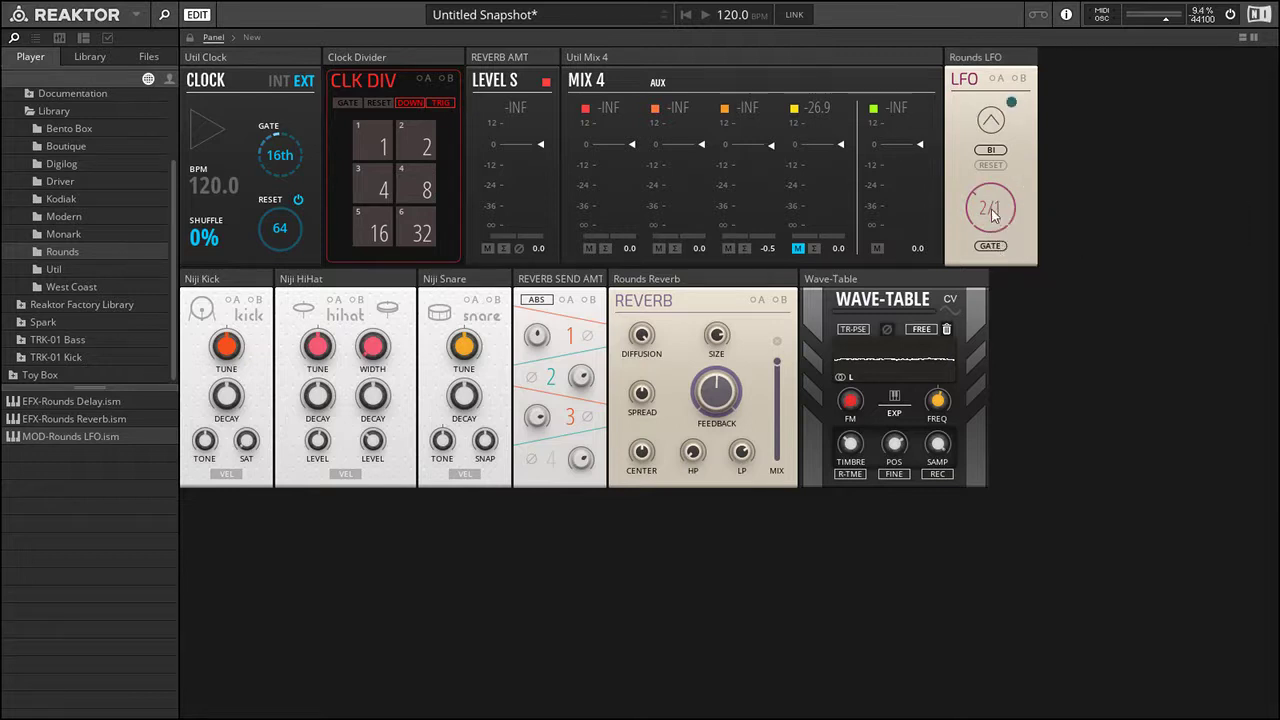
- Show the Wave-Table's CV modulation controls, raise the modulation amount for POS, and start playback
left_click(951, 300)
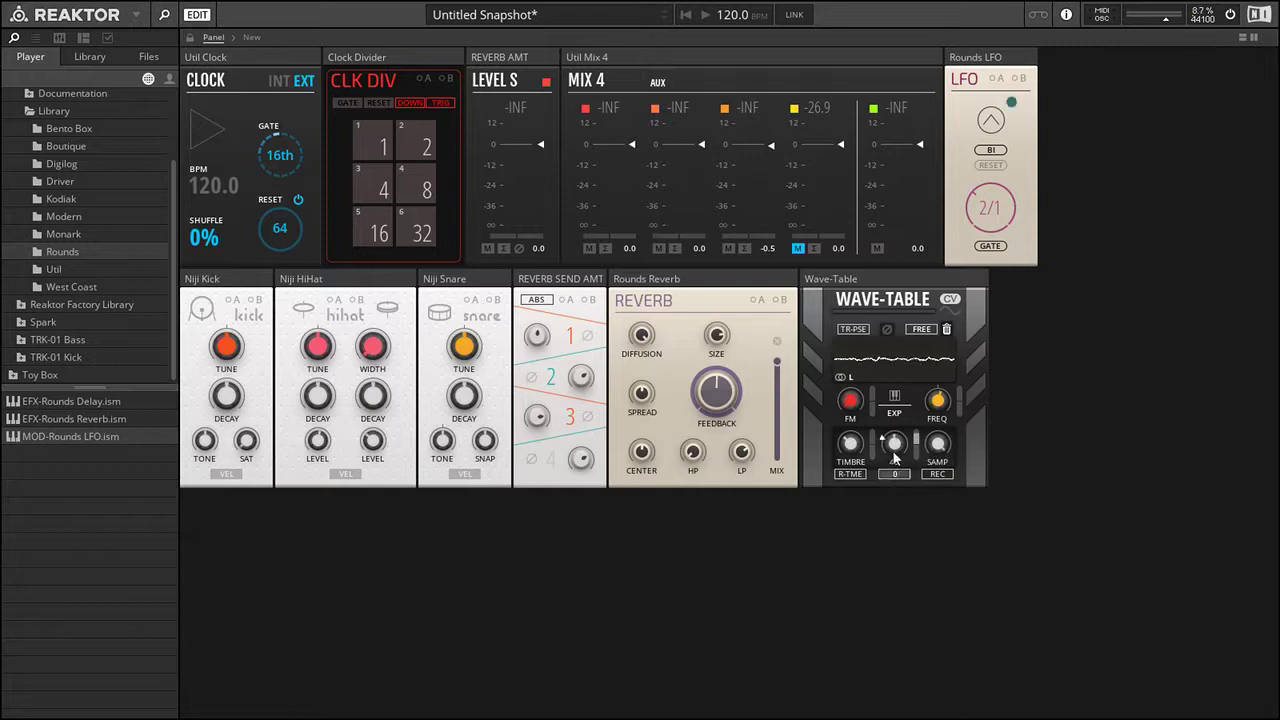
left_click_drag(897, 448, 899, 411)
key("space")
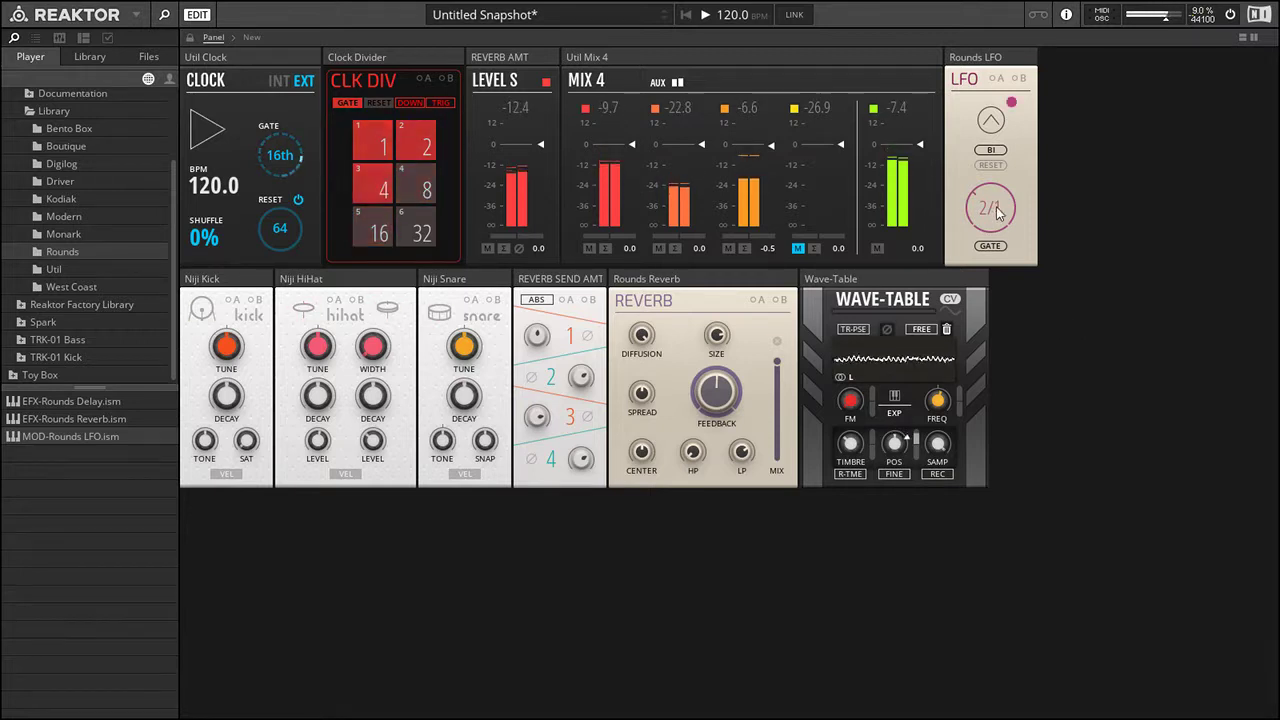
- Switch the Rounds LFO to the stepped waveform and set its rate to 1/1 after trying 5/16 and 6/4
left_click_drag(997, 211, 1013, 7)
left_click(990, 120)
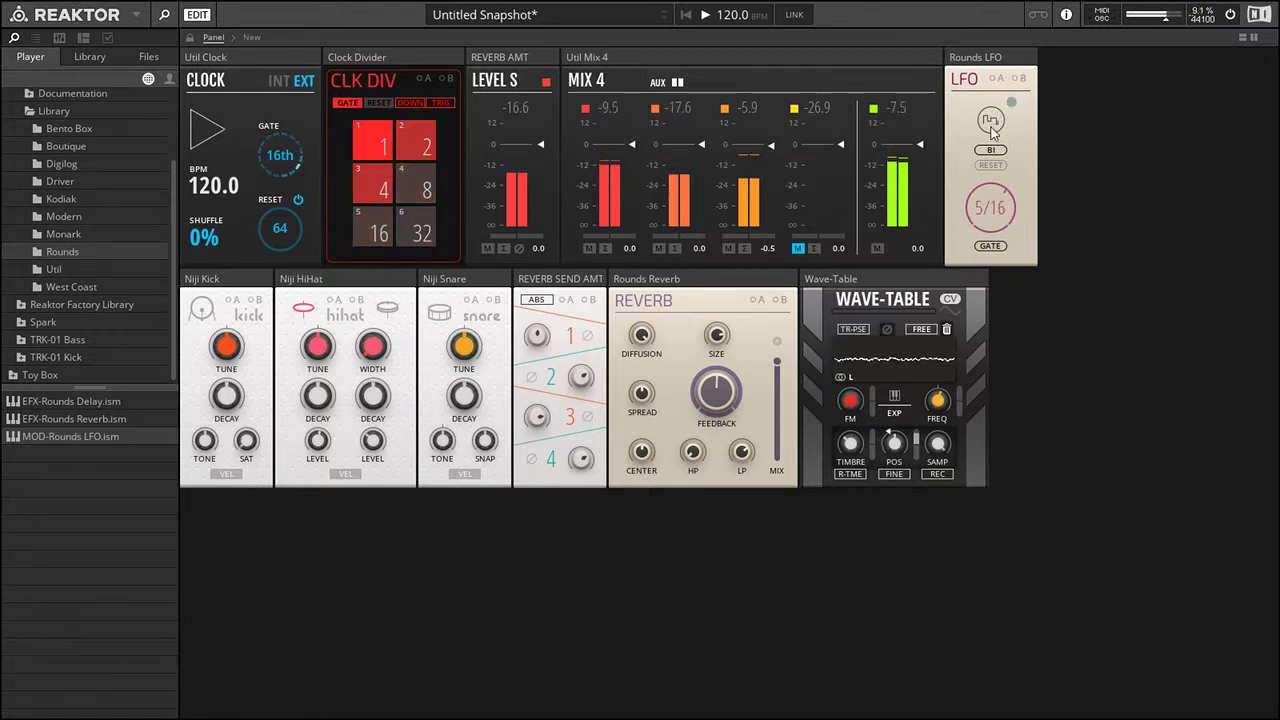
left_click_drag(998, 218, 983, 274)
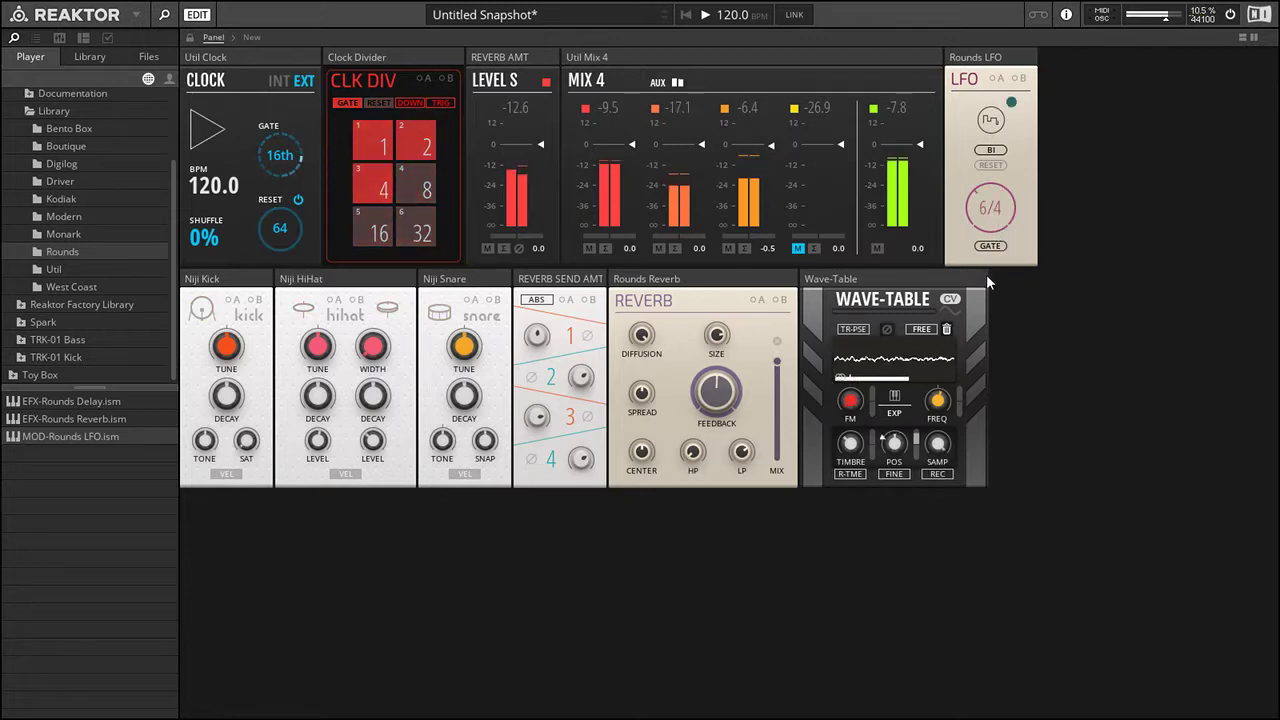
left_click(992, 121)
left_click(992, 121)
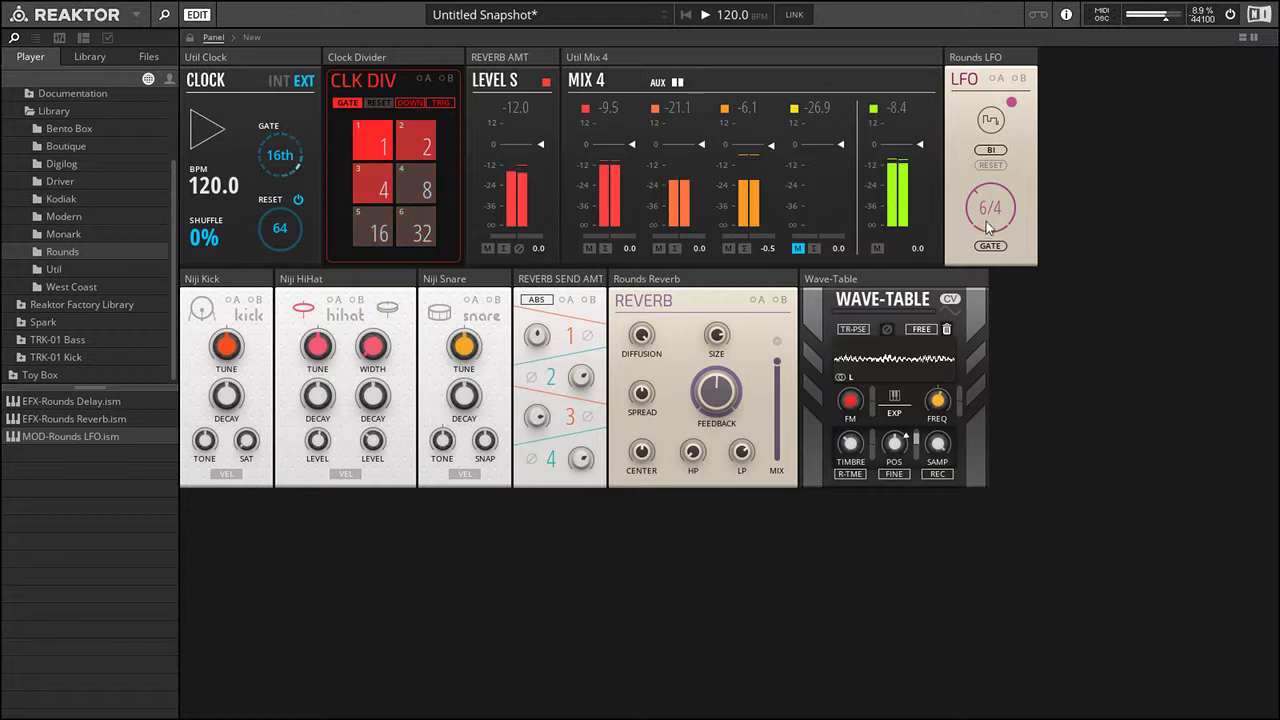
left_click_drag(990, 211, 997, 190)
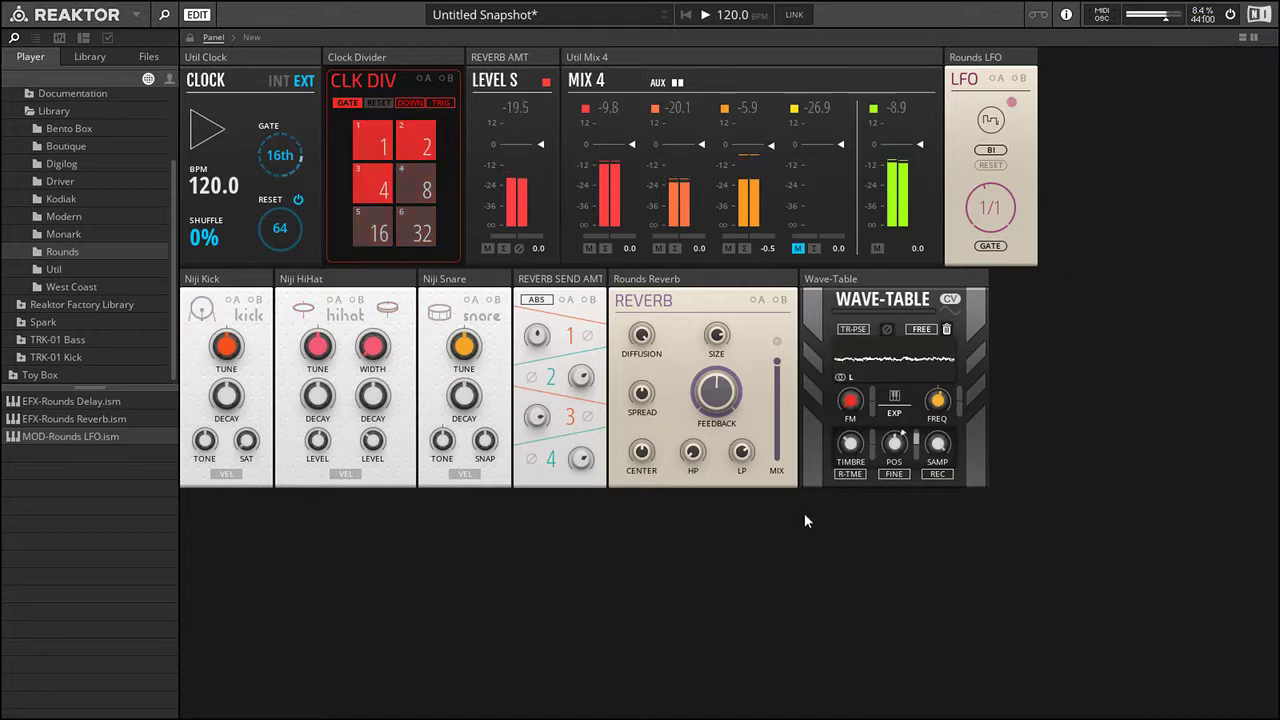
- Adjust the Wave-Table's FREQ and raise its TIMBRE to 78.1 while the patch plays
left_click(937, 473)
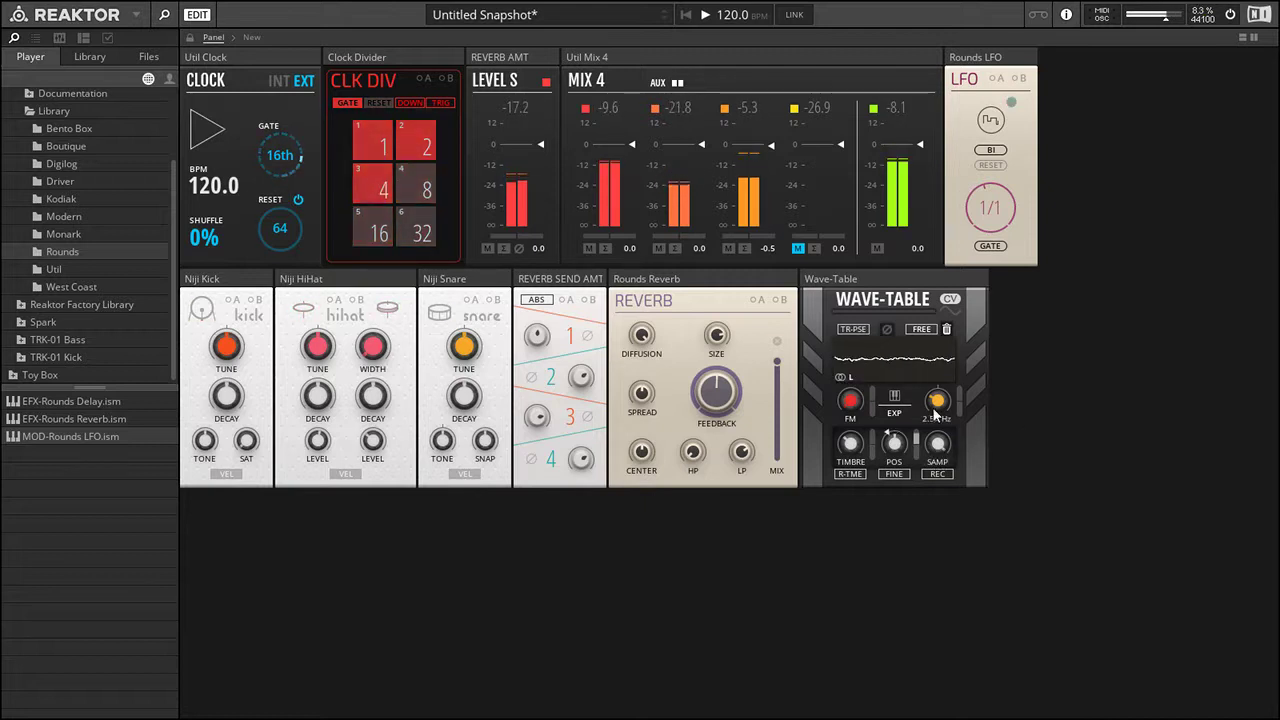
mouse_move(934, 409)
left_mouse_down()
mouse_move(943, 331)
mouse_move(941, 385)
left_mouse_up()
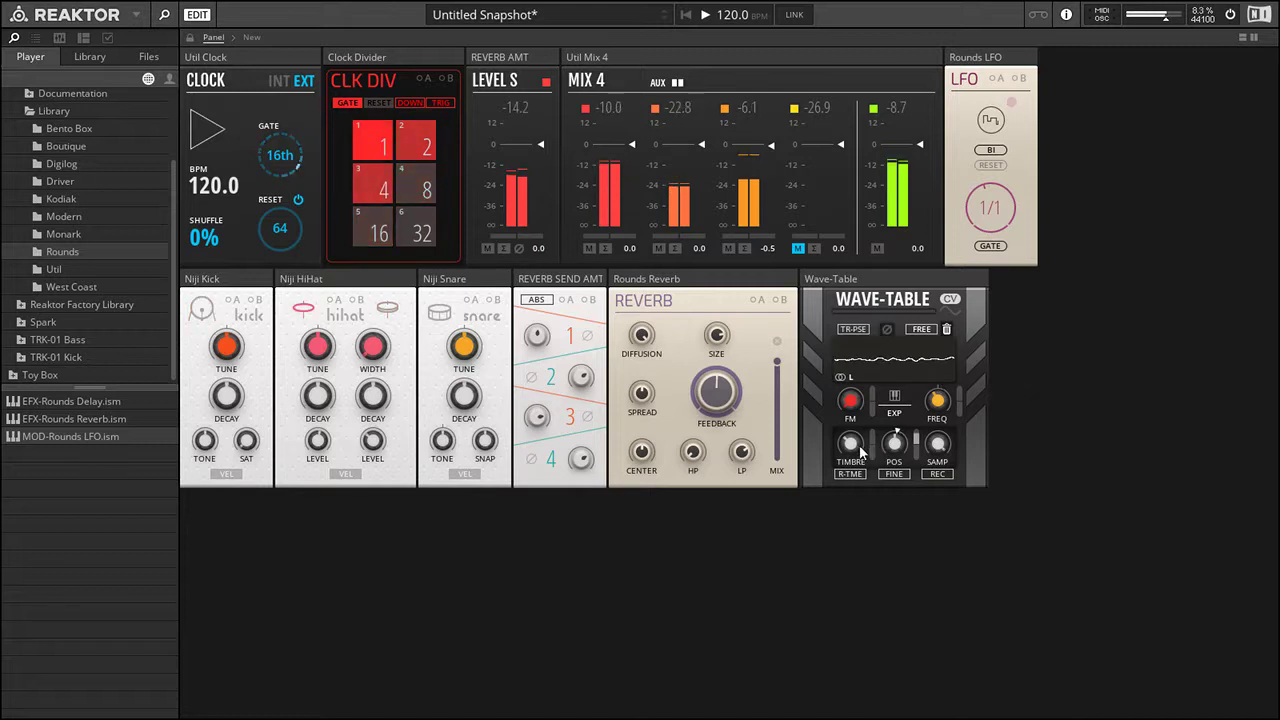
left_click_drag(862, 452, 866, 393)
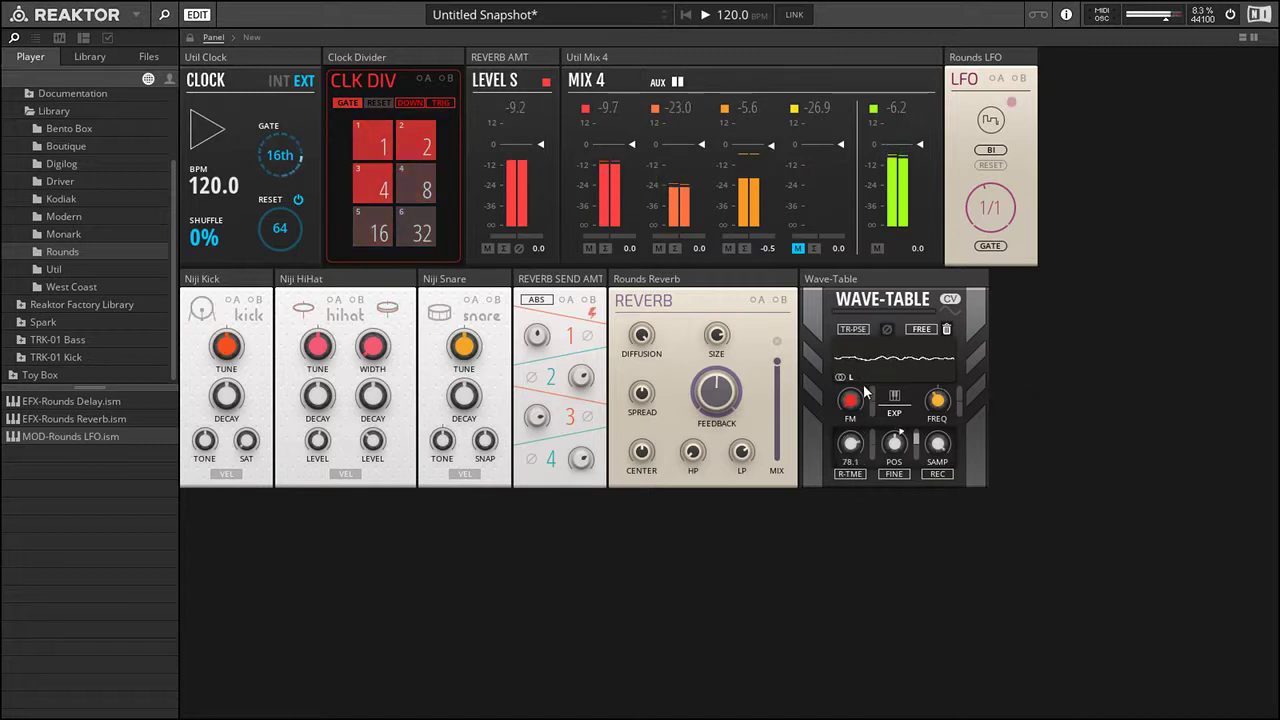
- Stop playback, set the Wave-Table's FREQ to 32.7 Hz, and raise reverb send 4 with playback running again
key("space")
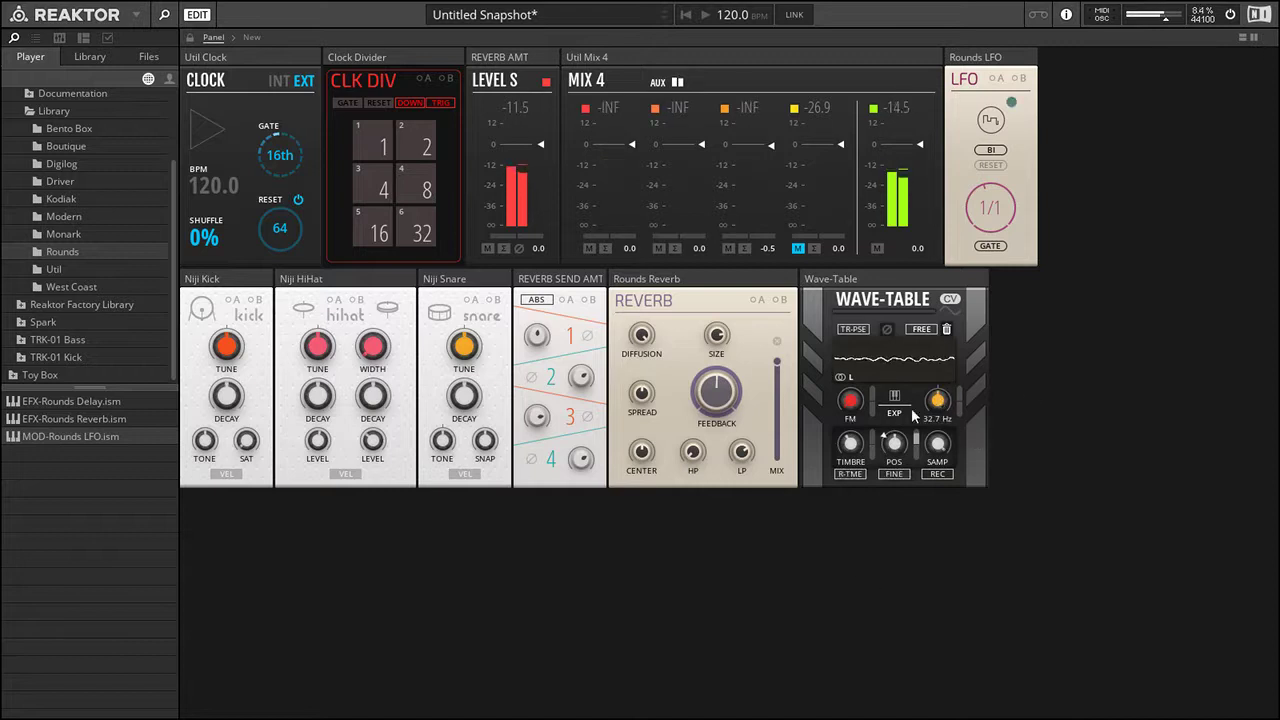
key("space")
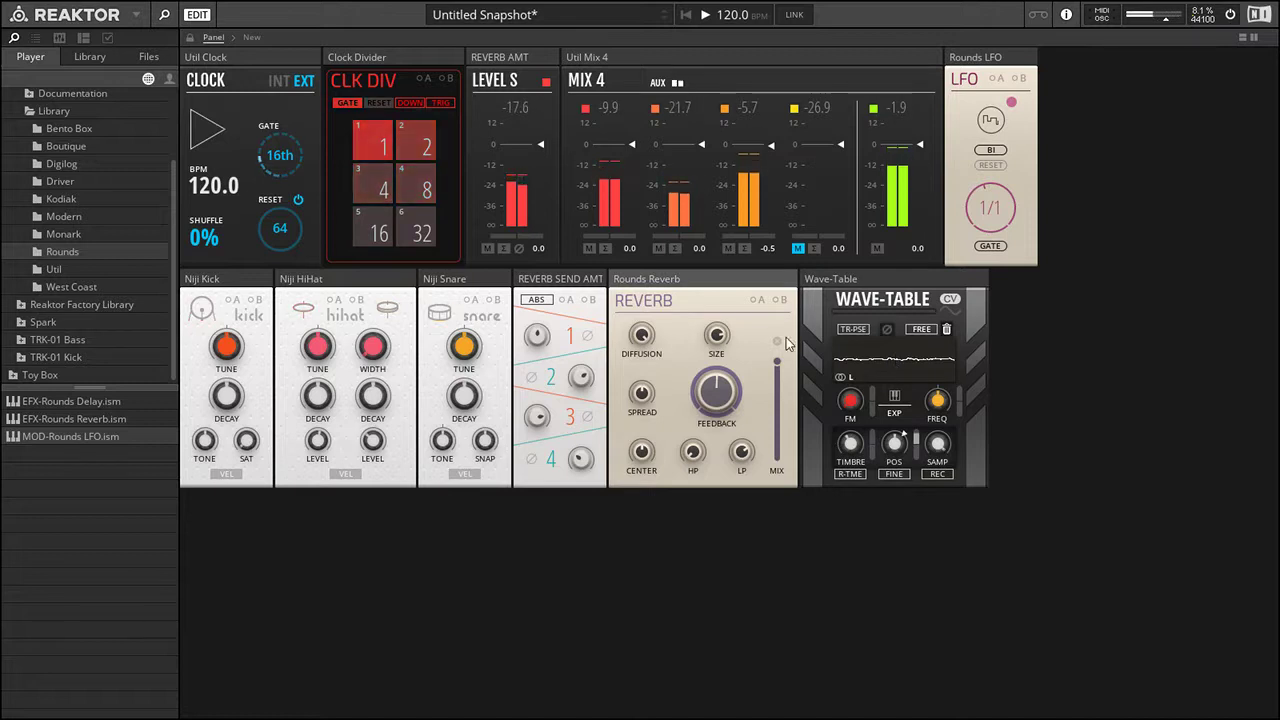
left_click_drag(580, 459, 585, 399)
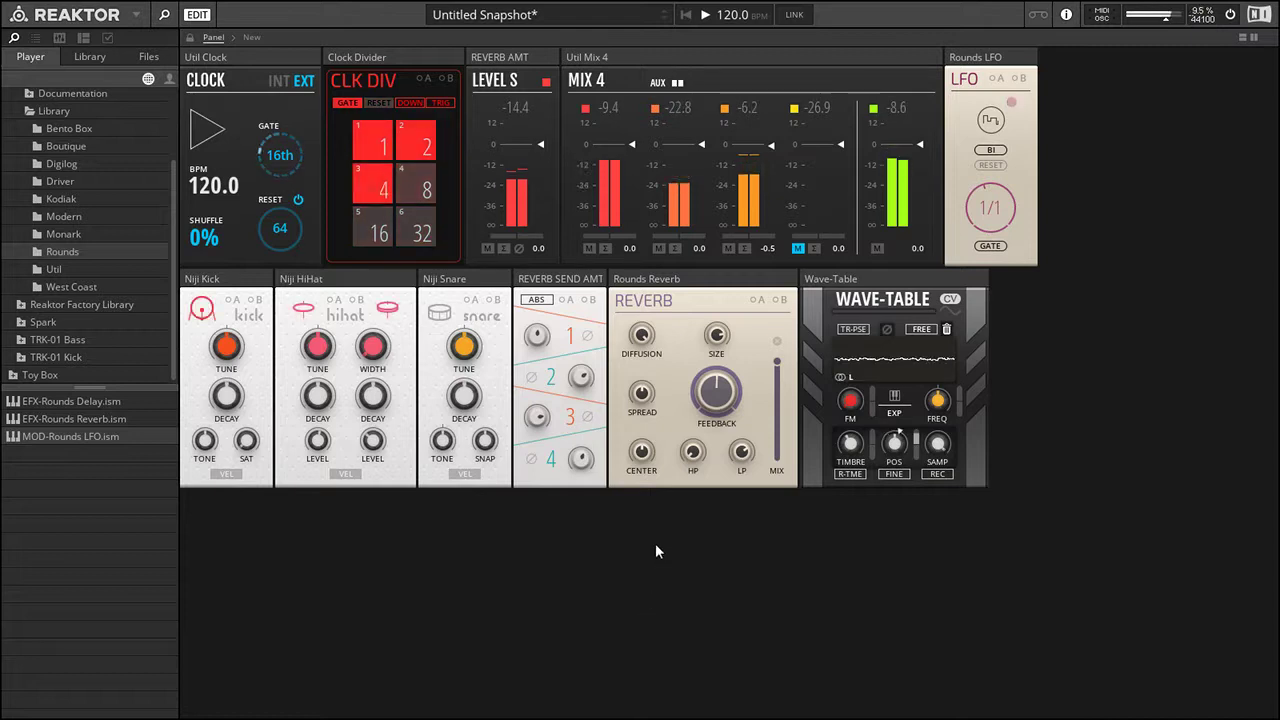
- Connect the Rounds LFO's output to the Rounds Reverb's Mod A, assign modulation A to SIZE, and stop playback
left_click(1241, 37)
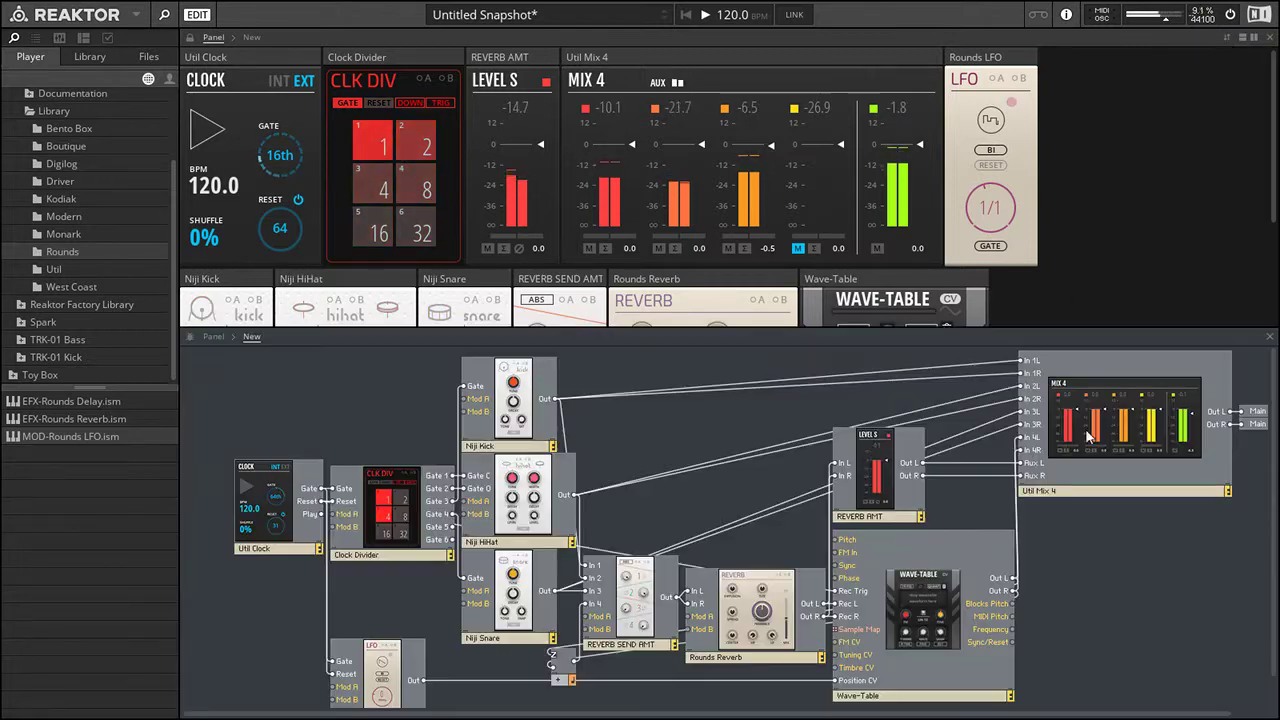
scroll(1151, 539, "down", 1)
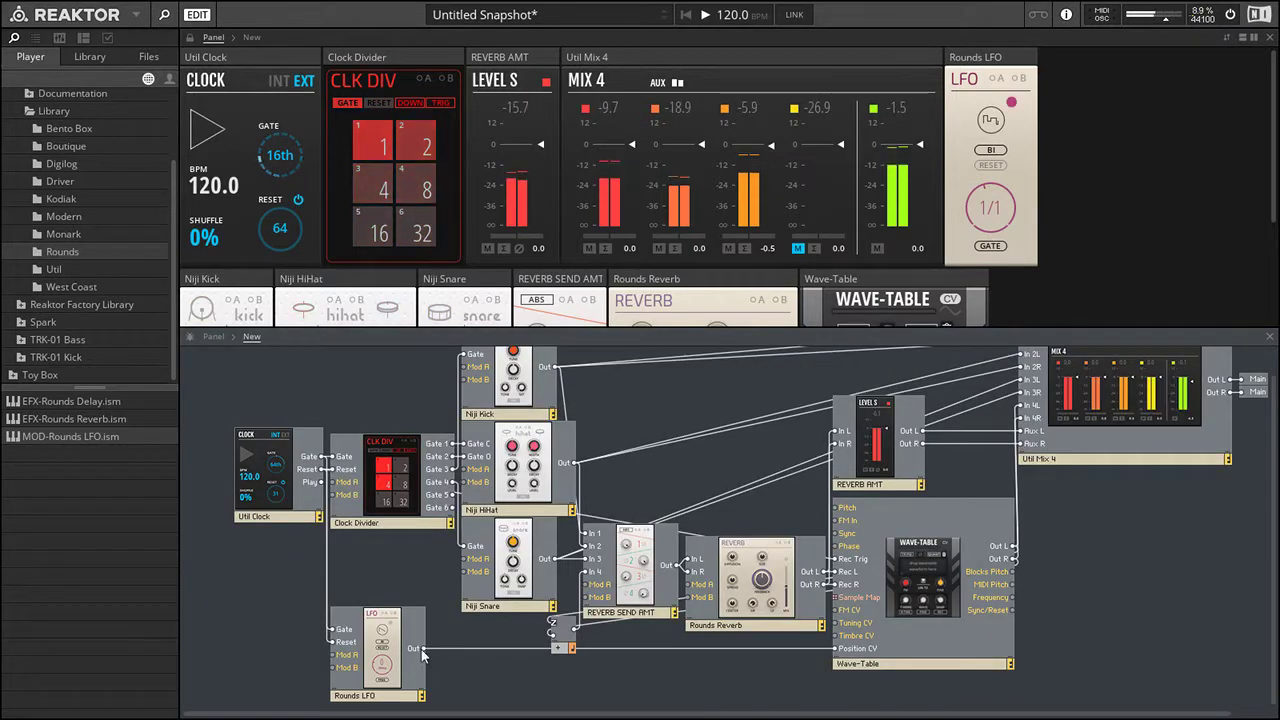
left_click_drag(651, 595, 692, 585)
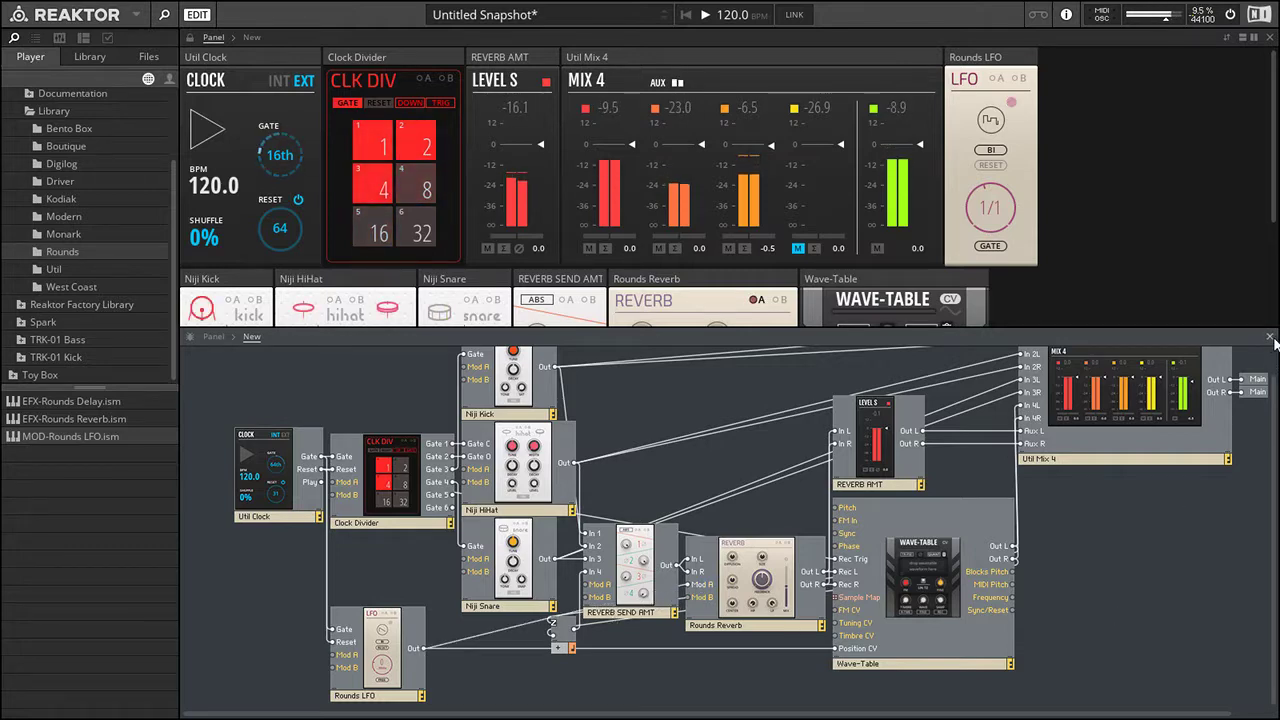
left_click(1269, 336)
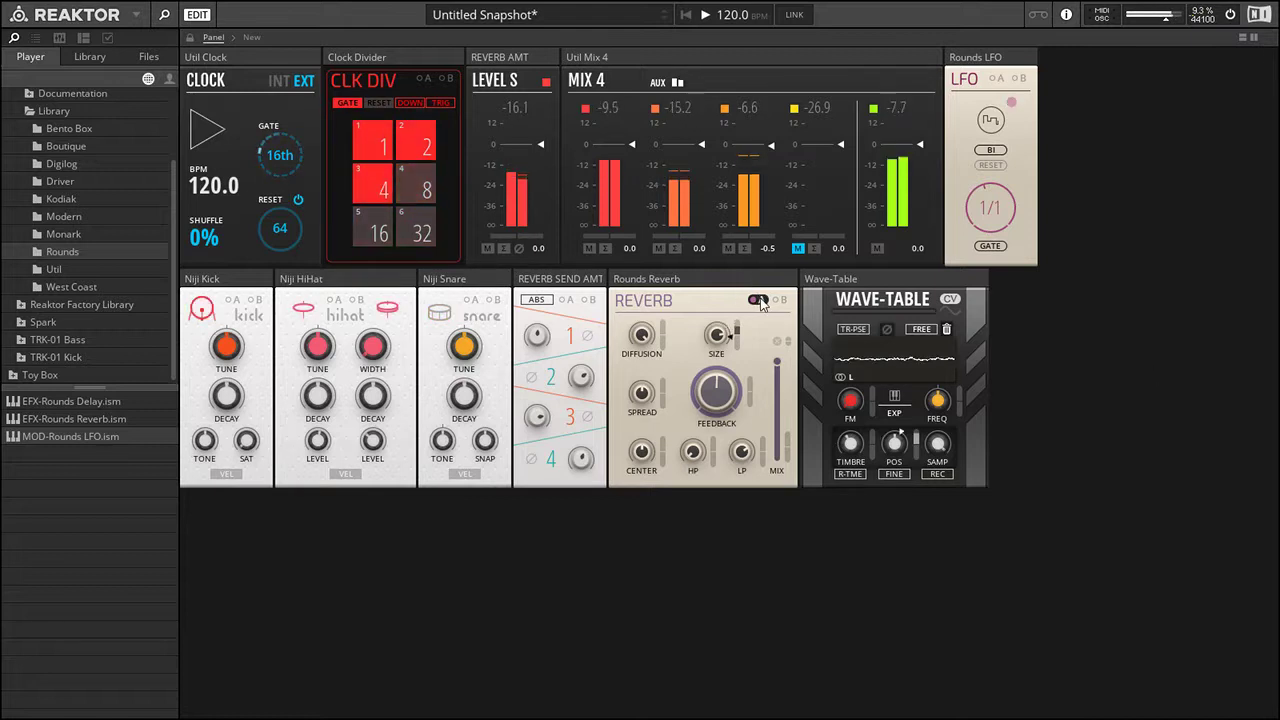
key("space")
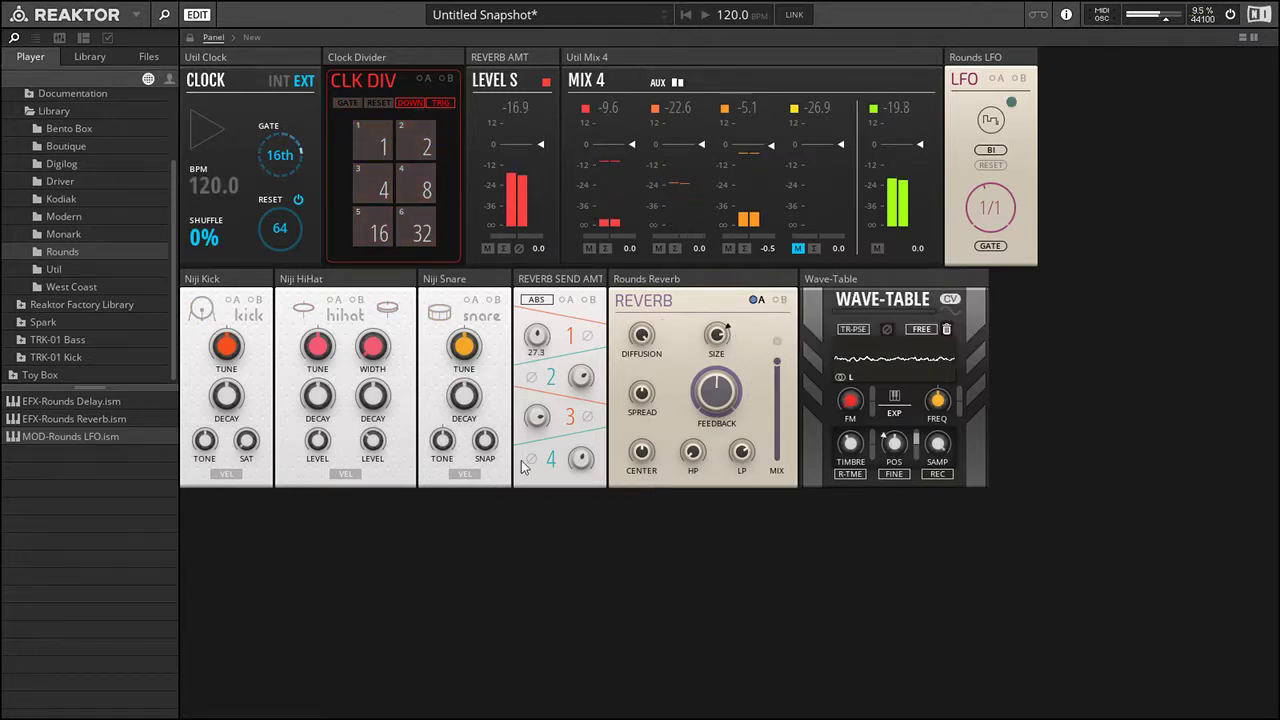
- Add a PRO-CV Processor from Bento Box, fed by the Rounds LFO, and connect its output to the Wave-Table's Position CV
left_click(1243, 37)
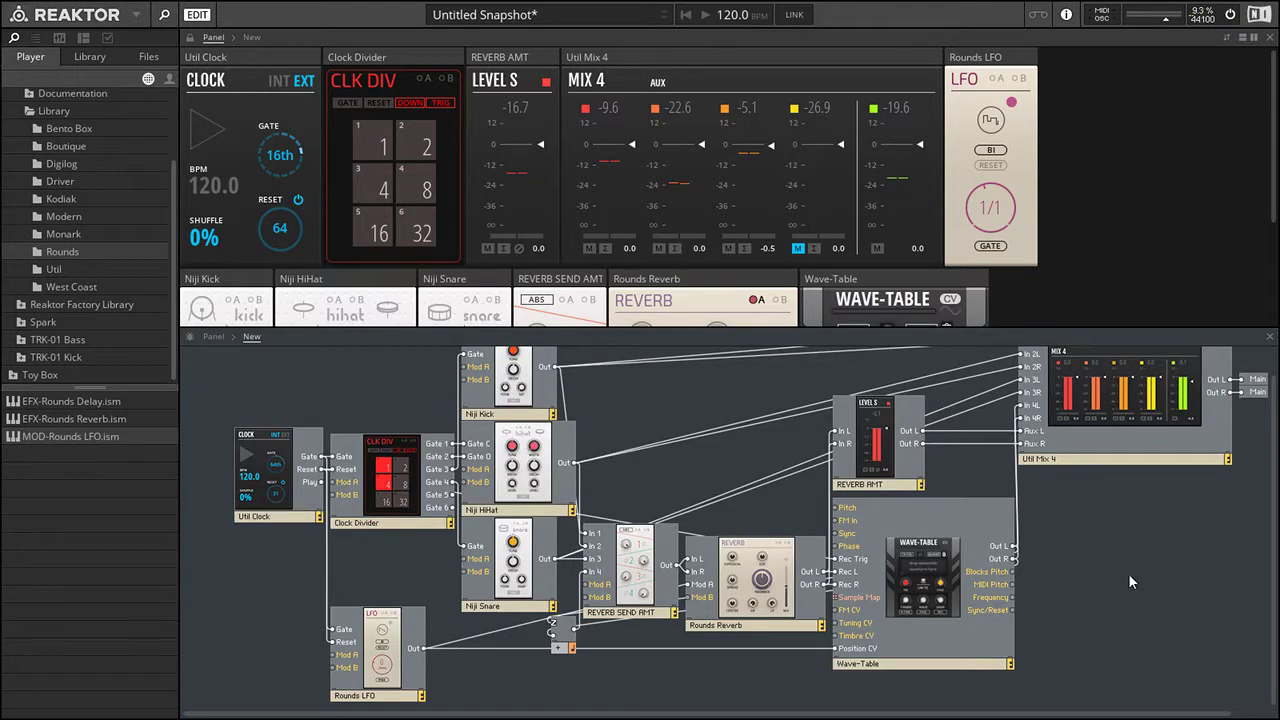
left_click(1131, 578)
left_click(68, 128)
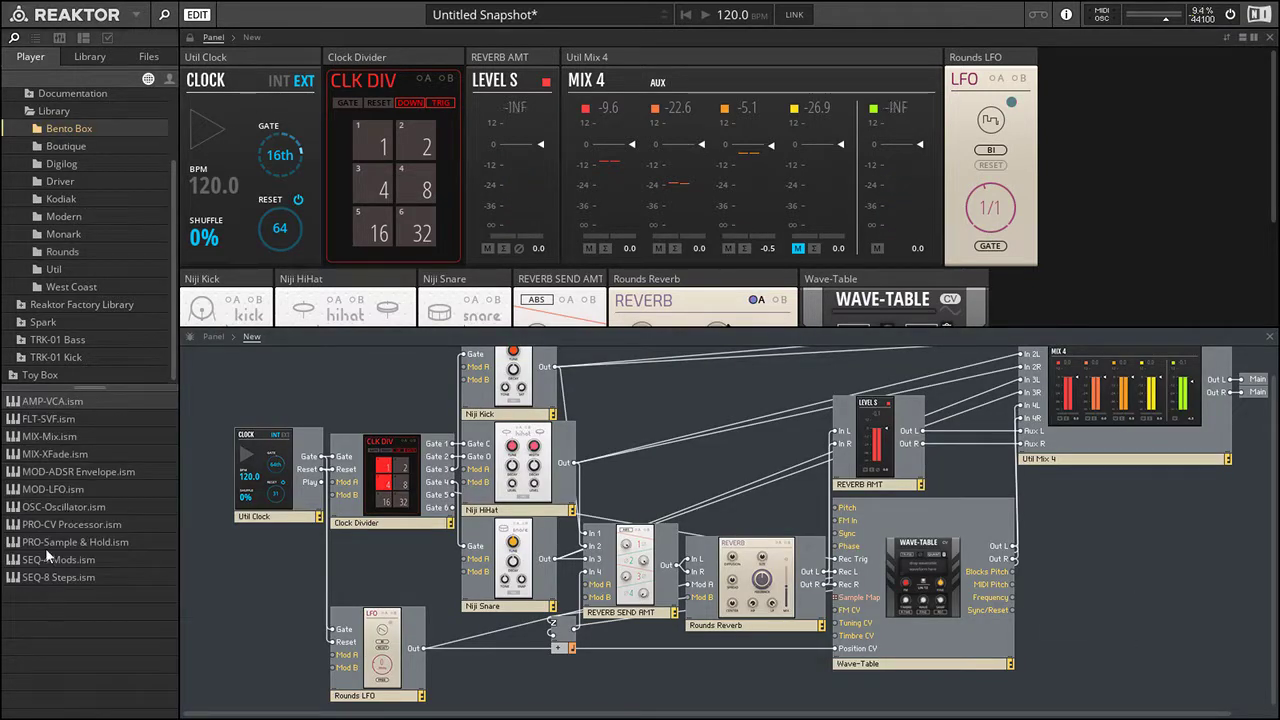
left_click_drag(63, 528, 689, 549)
left_click_drag(529, 626, 835, 613)
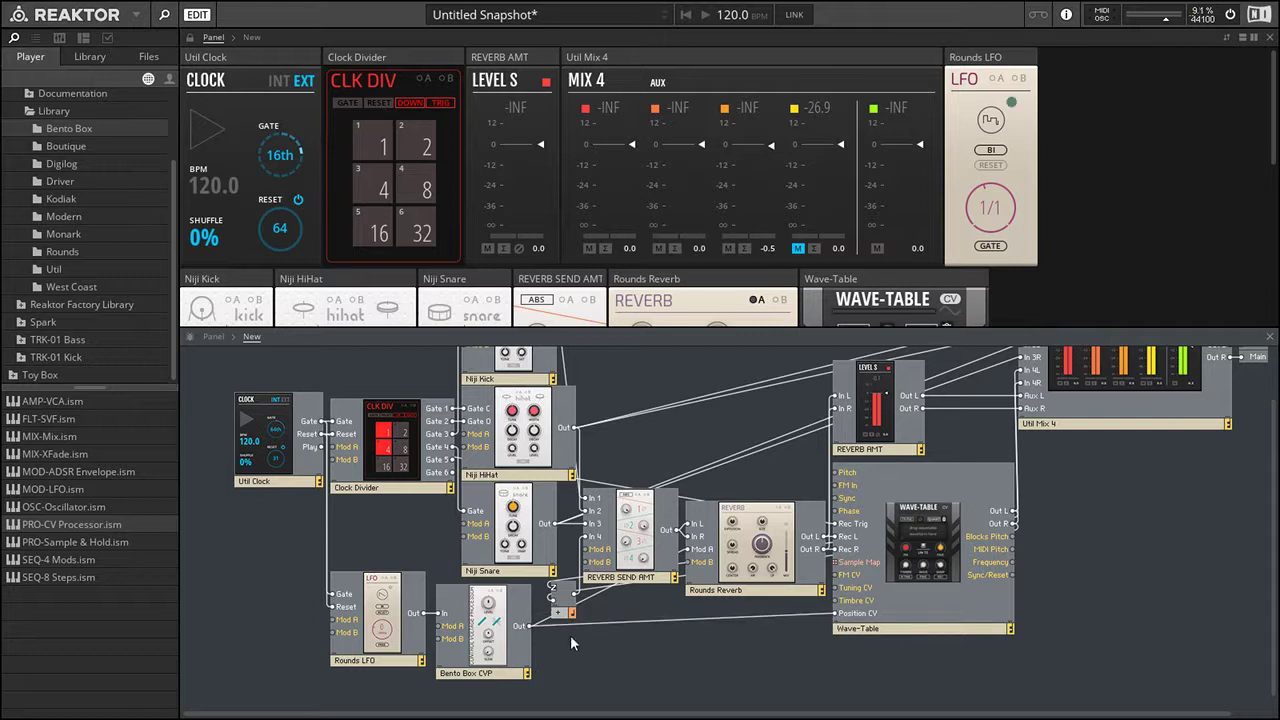
- Try connecting the CV Processor's output to the Wave-Table's FM In, and delete that connection
left_click_drag(571, 613, 765, 597)
left_click_drag(765, 597, 836, 491)
left_click_drag(836, 491, 836, 491)
left_click(1270, 337)
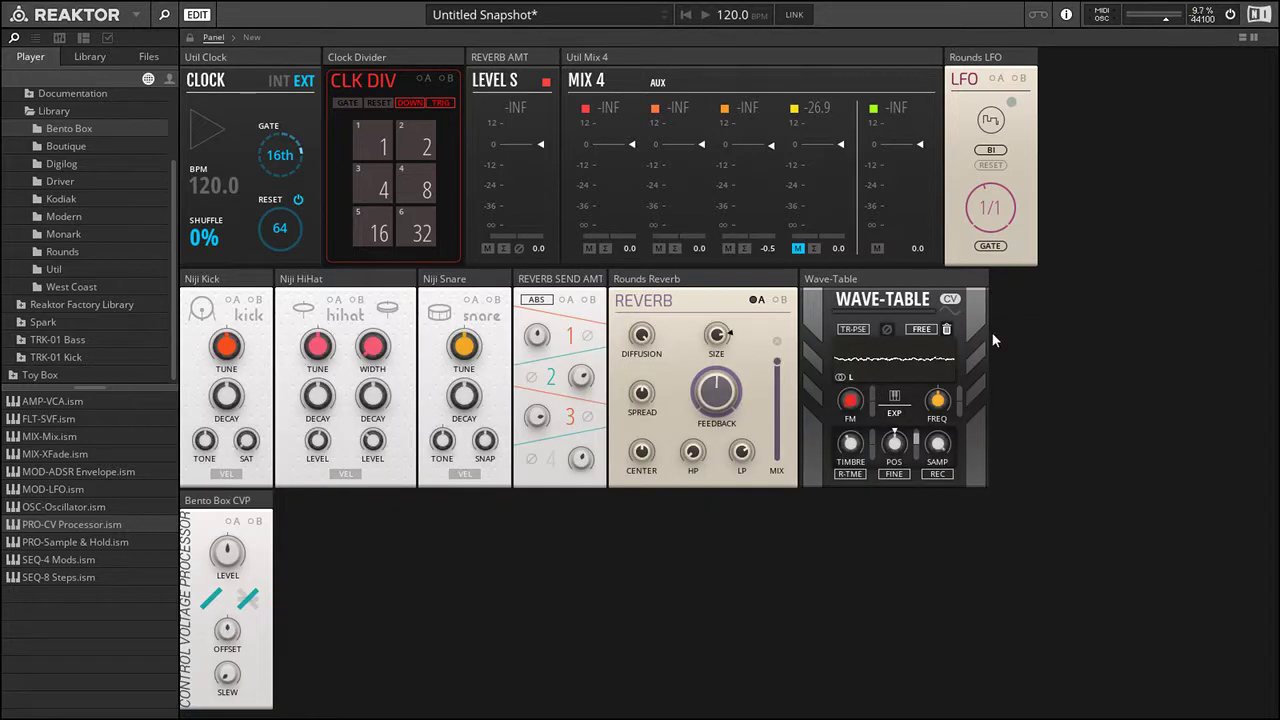
left_click(1241, 37)
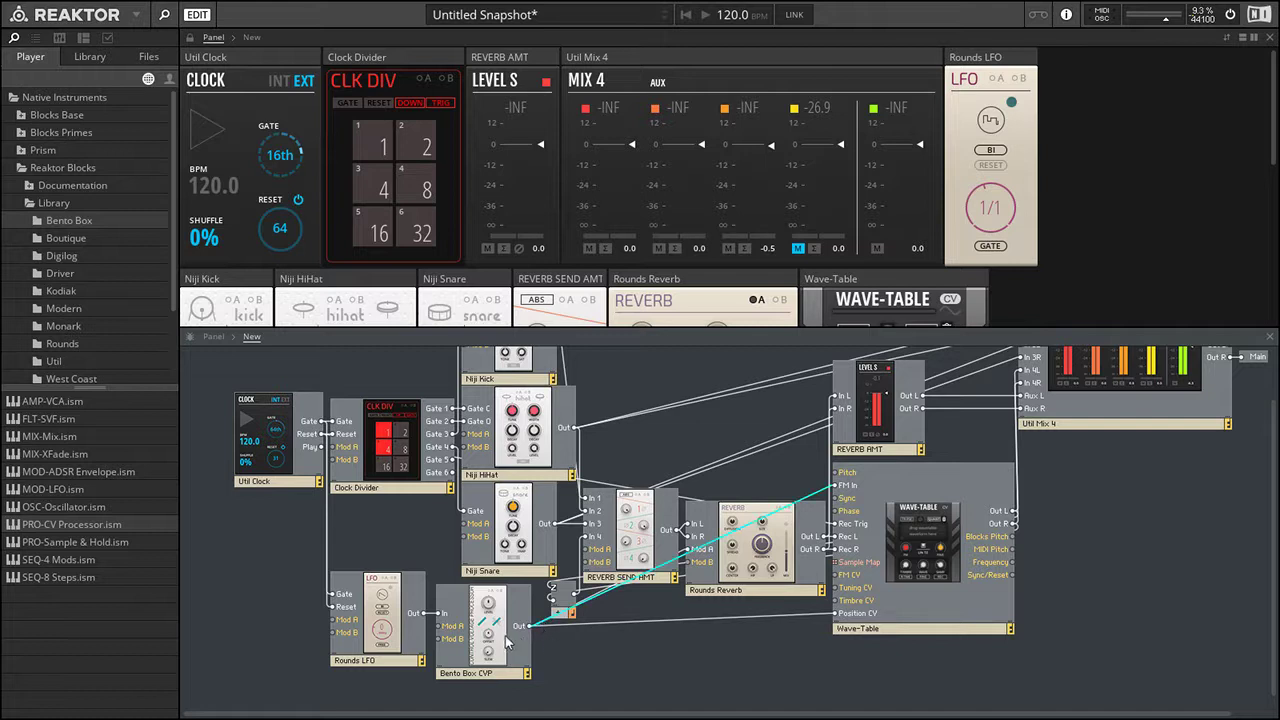
key("Delete")
- Connect the CV Processor's output to the Wave-Table's Tuning CV and place the processor's panel beside the Rounds LFO
left_click_drag(530, 627, 830, 613)
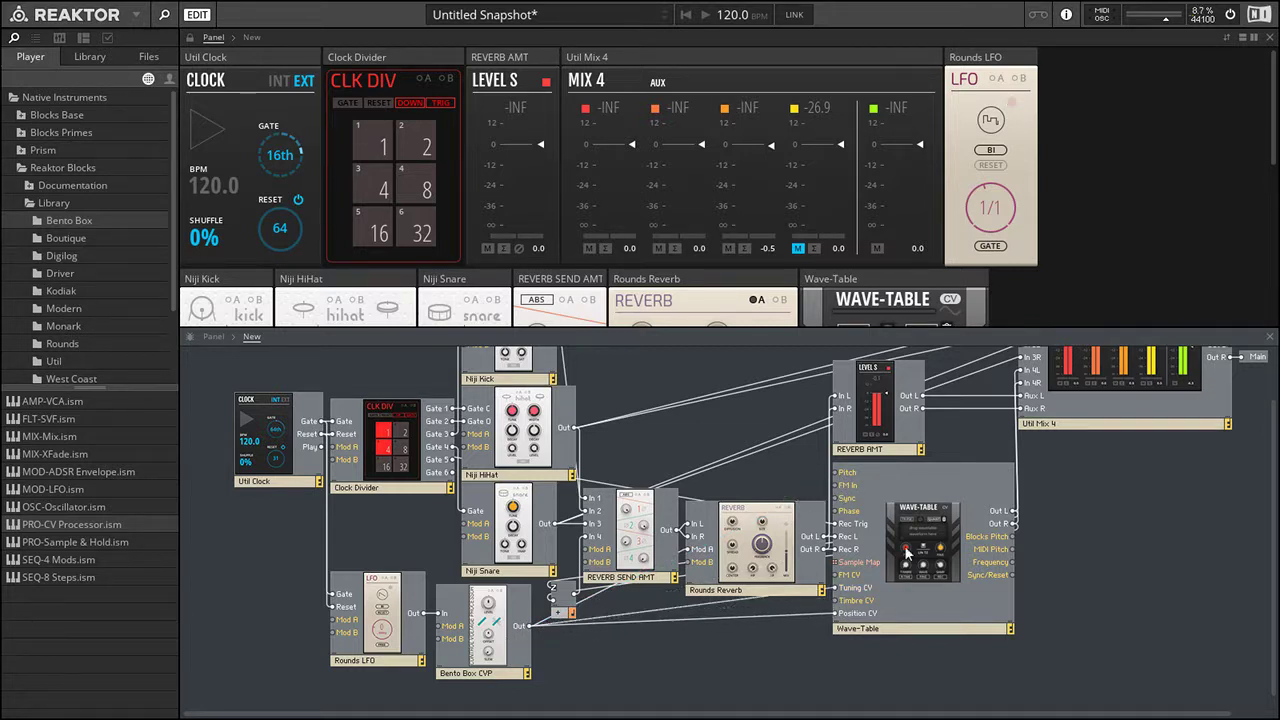
left_click(1271, 338)
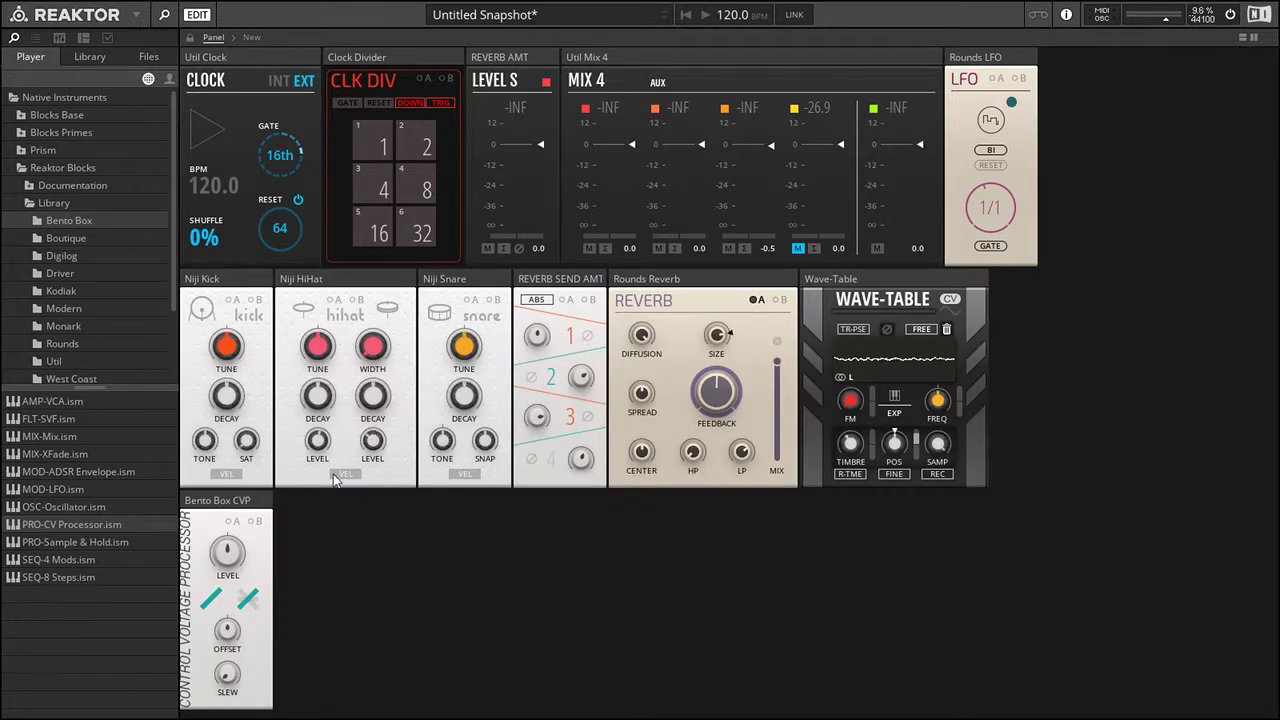
left_click_drag(217, 505, 1054, 253)
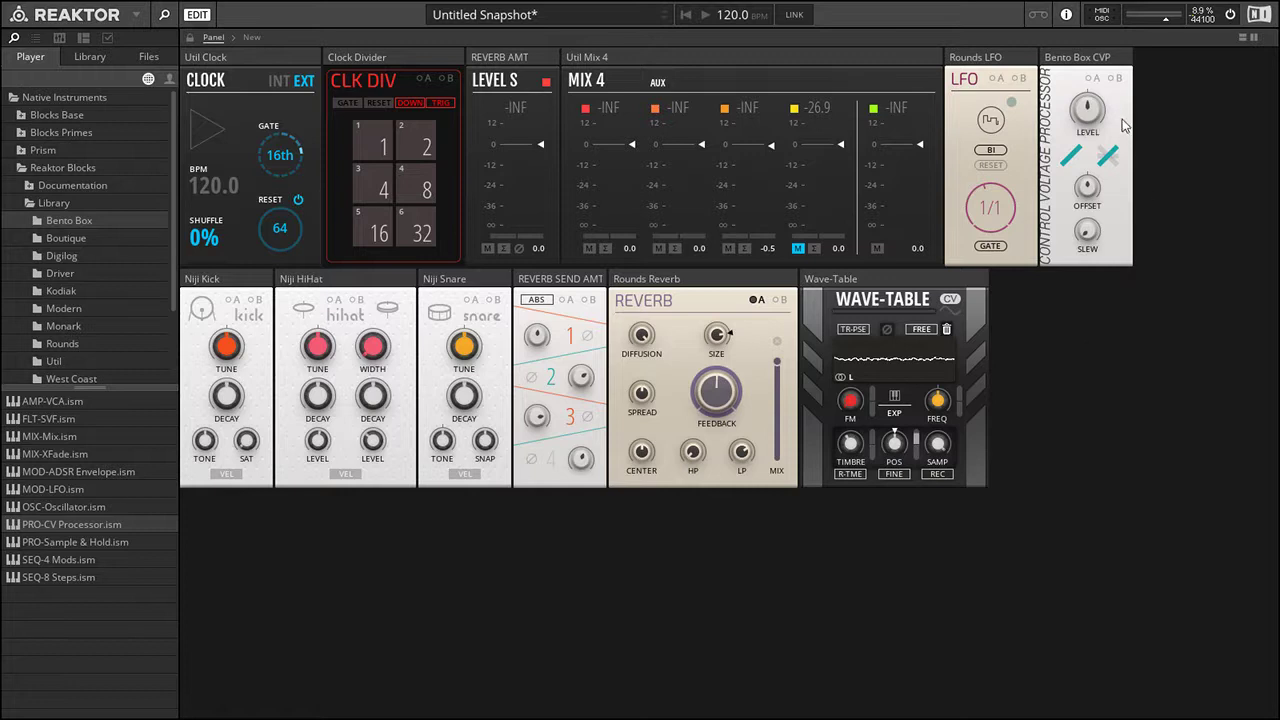
- Start playback with the browser hidden, and set the Rounds LFO's rate to 2/1
key("space")
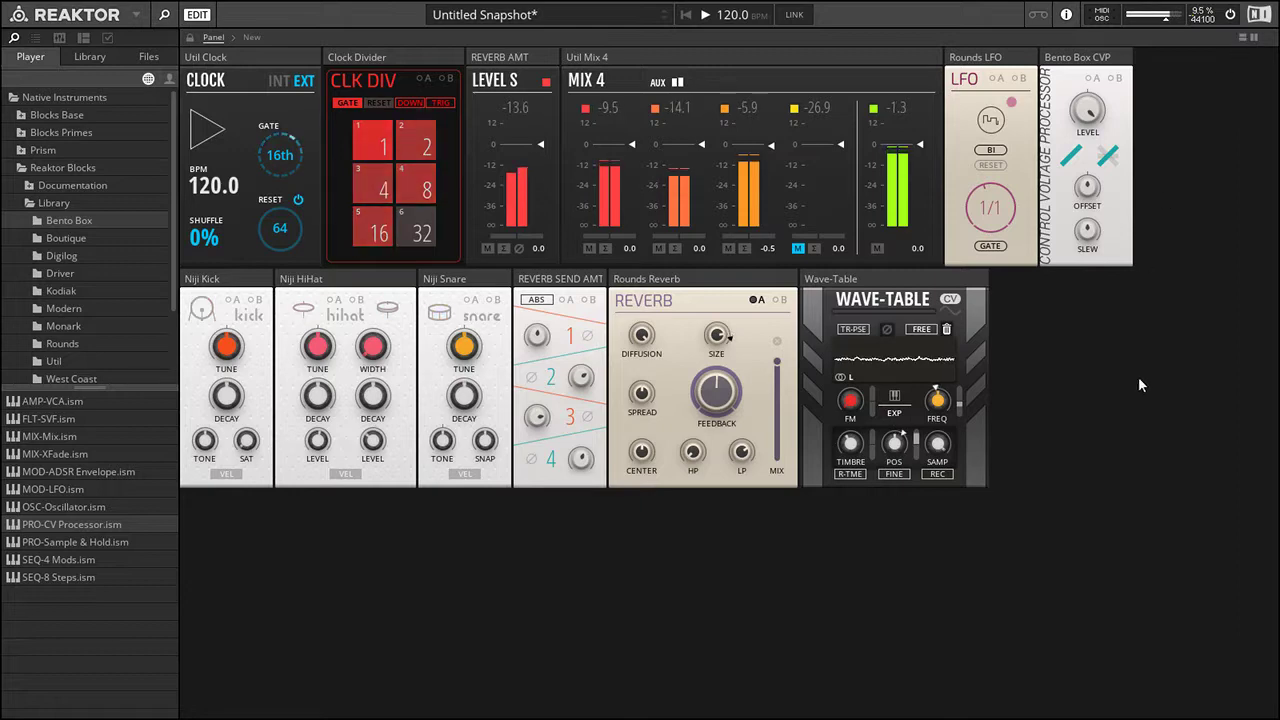
left_click(164, 14)
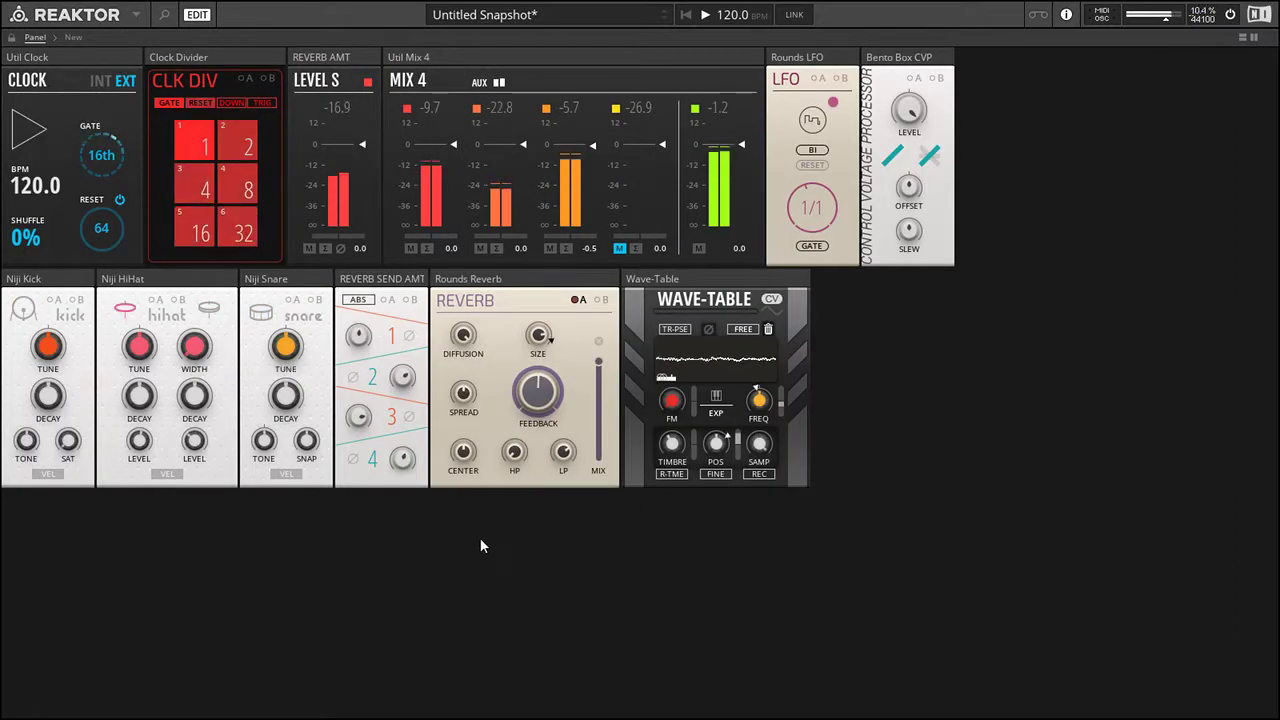
mouse_move(461, 464)
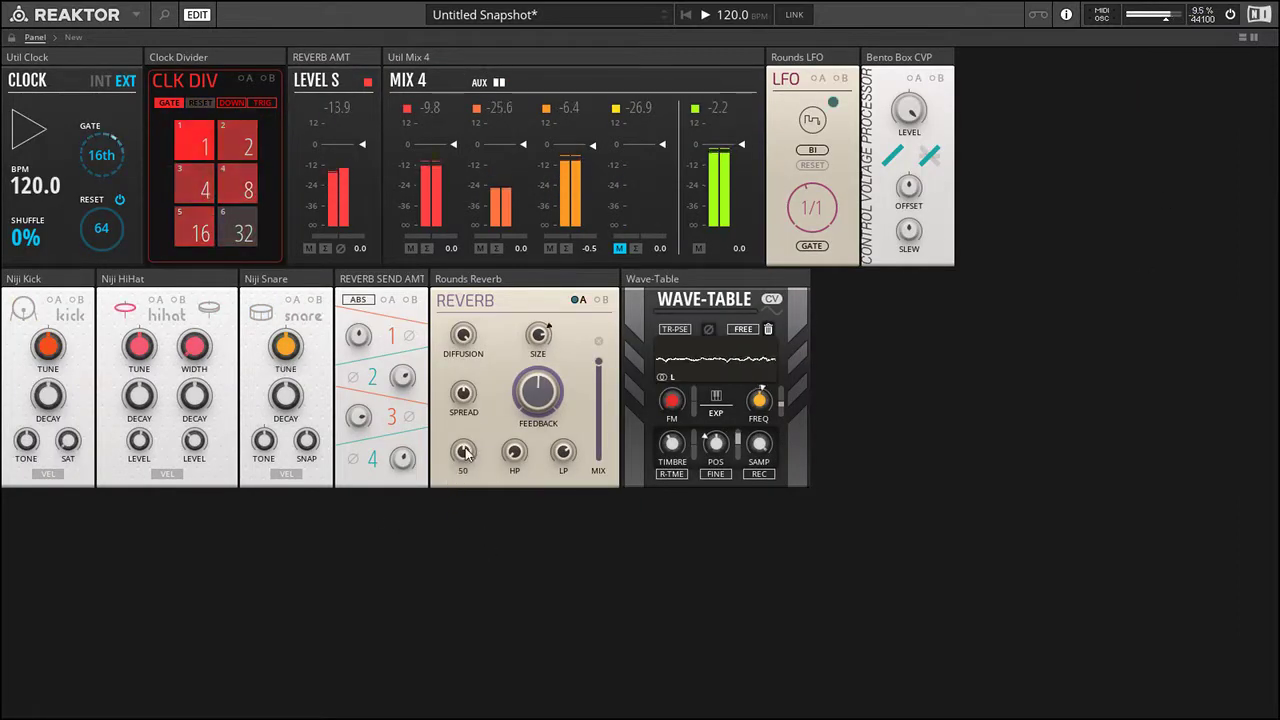
left_click_drag(817, 206, 821, 213)
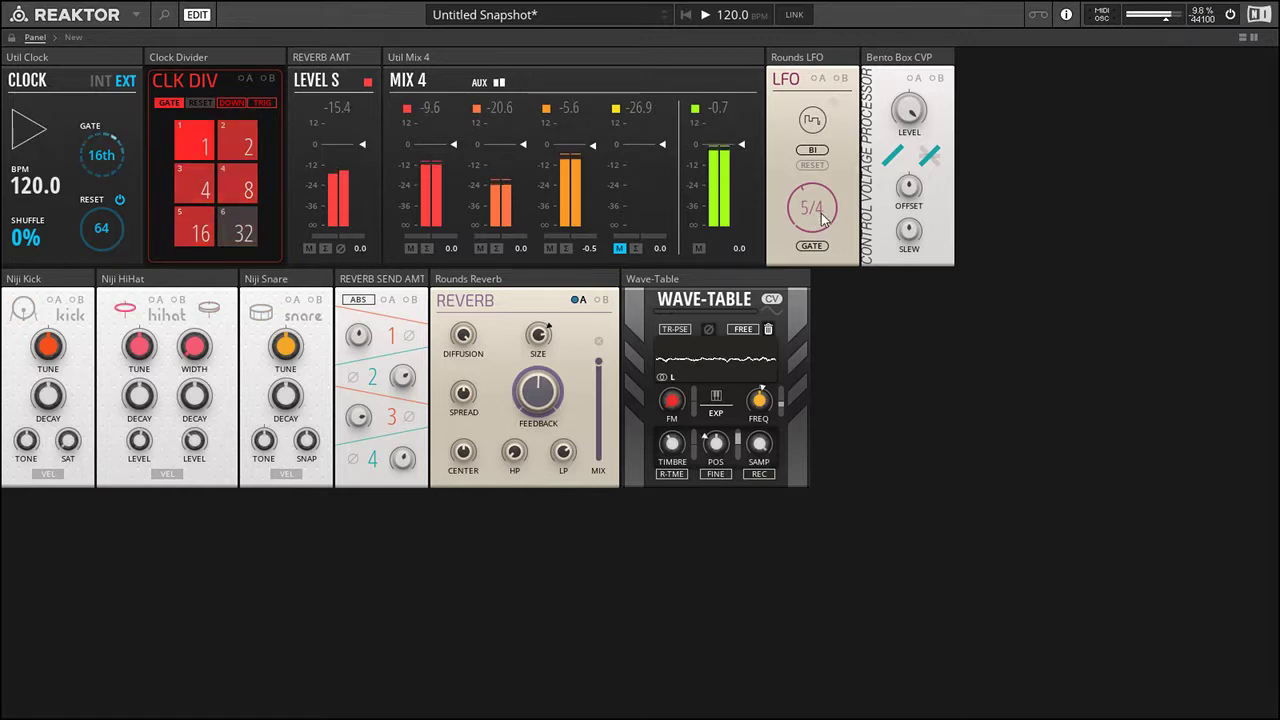
left_click_drag(822, 218, 822, 240)
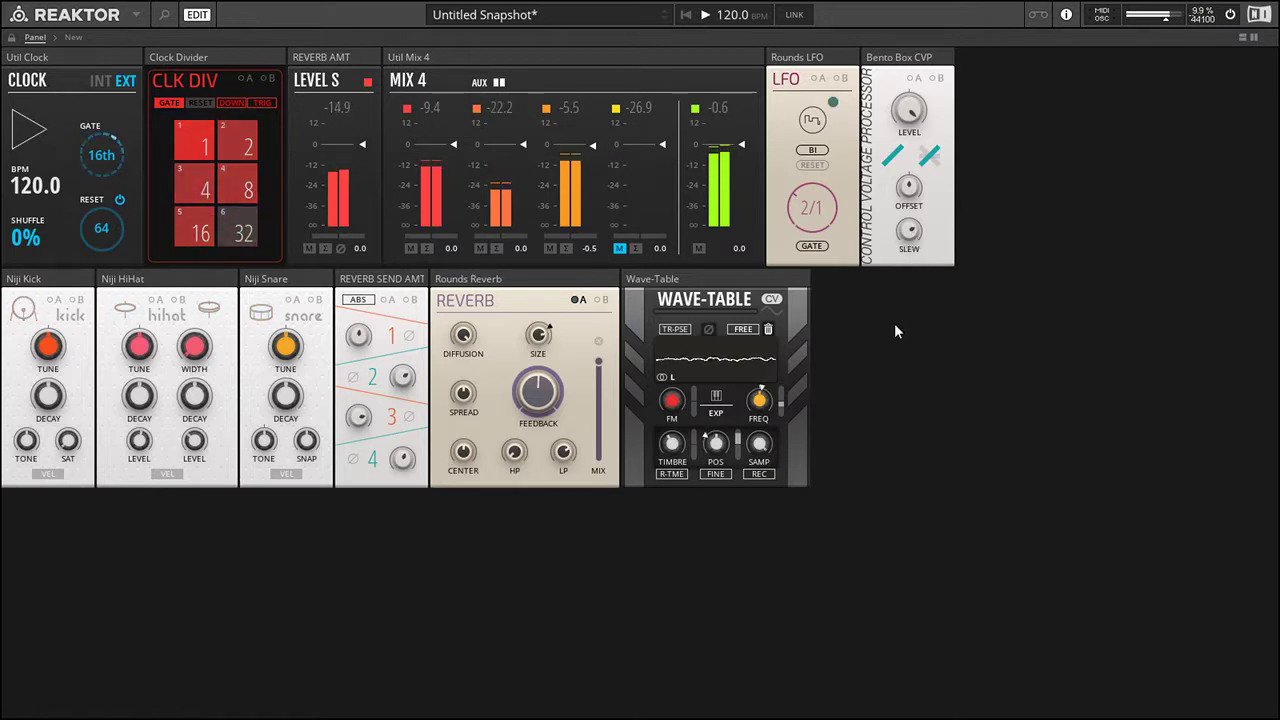
- Adjust the Niji Kick's decay and both Niji HiHat decays, setting the first hi-hat's decay to 85.1
left_click_drag(47, 397, 55, 346)
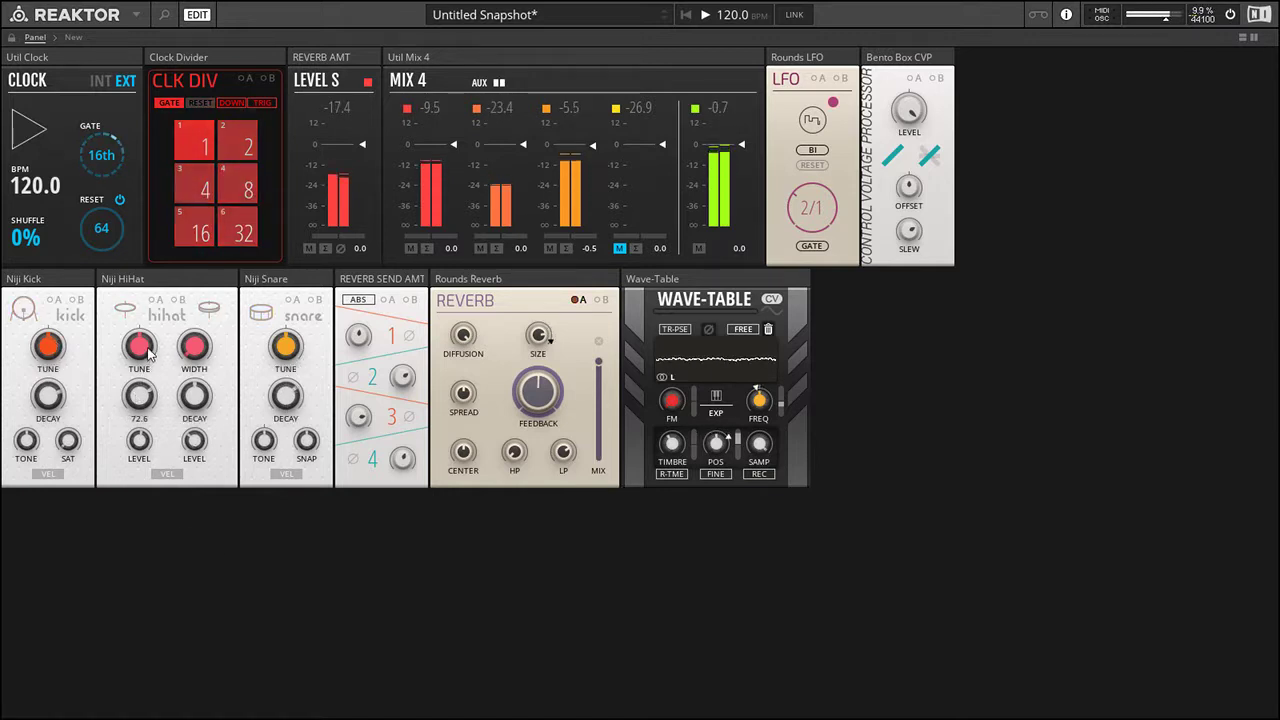
left_click_drag(150, 340, 163, 304)
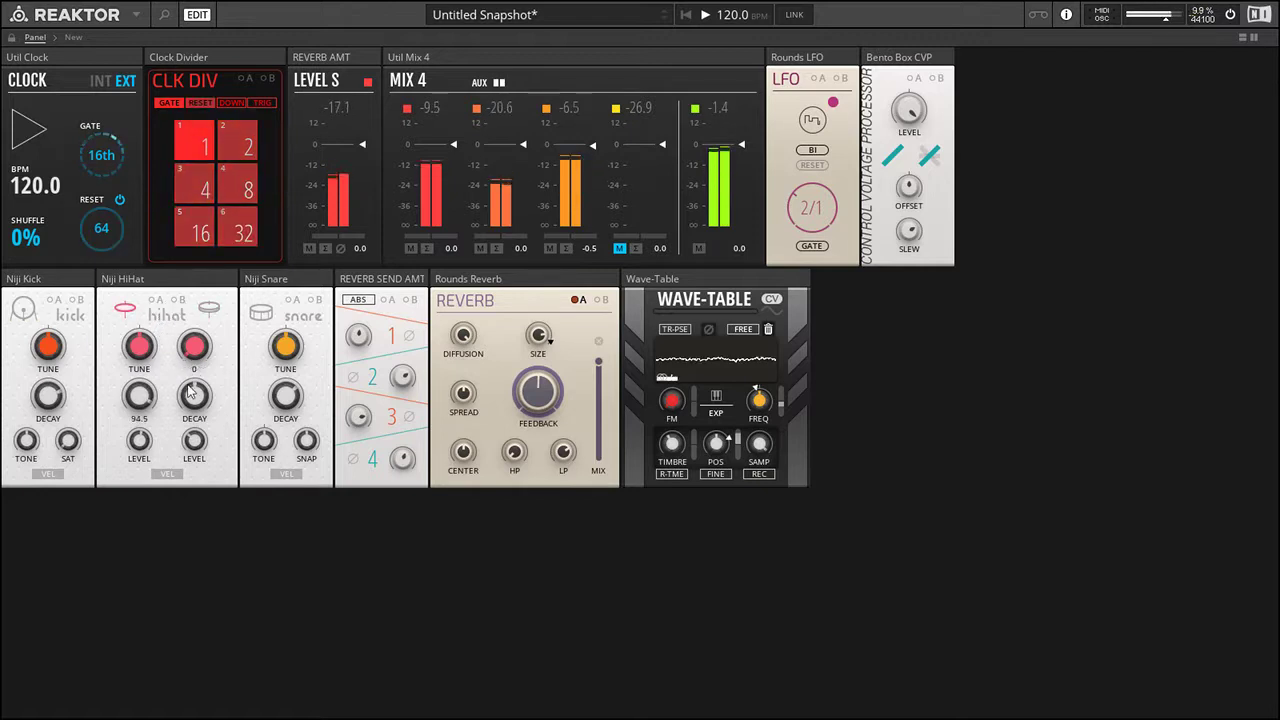
left_click_drag(194, 396, 197, 310)
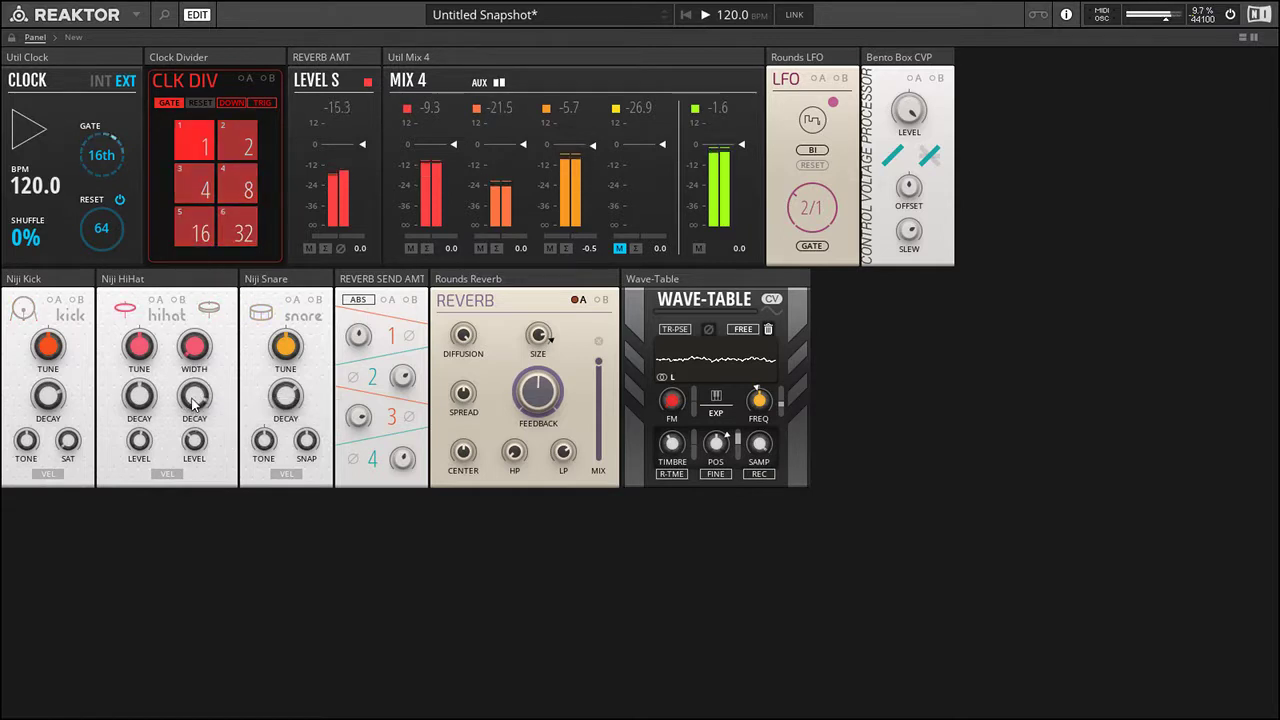
left_click_drag(200, 380, 188, 537)
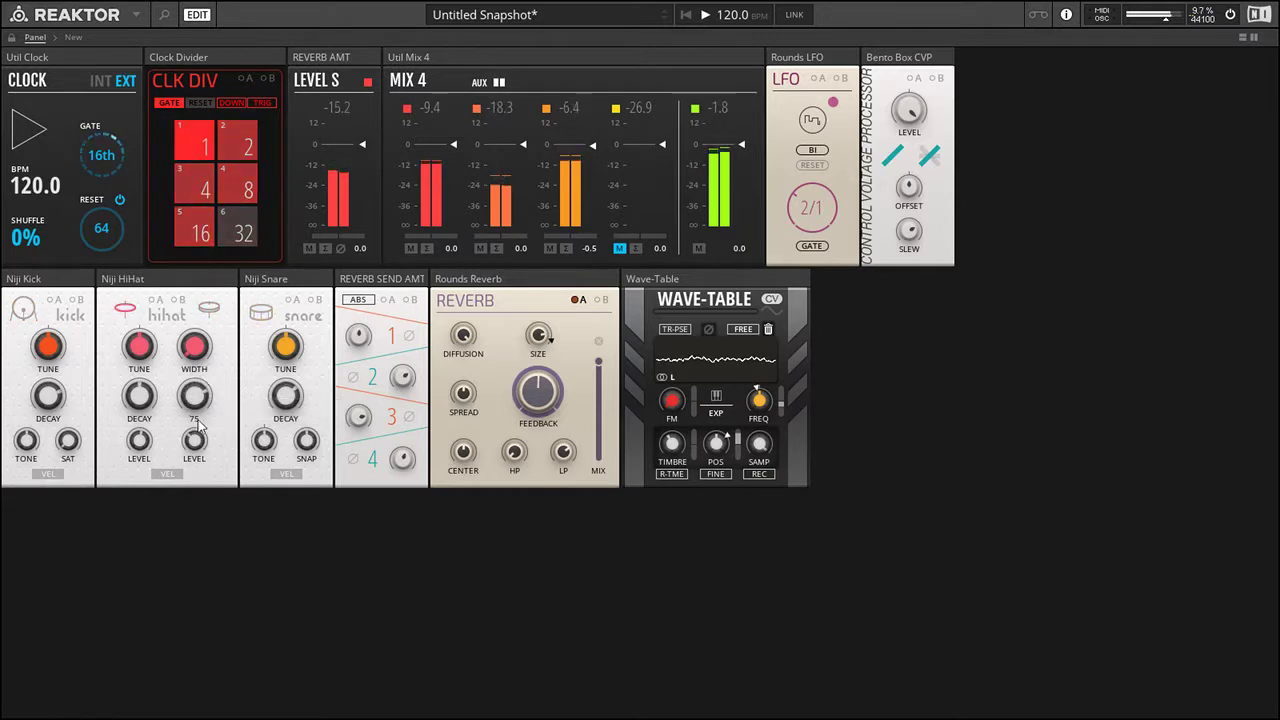
left_click_drag(221, 170, 189, 448)
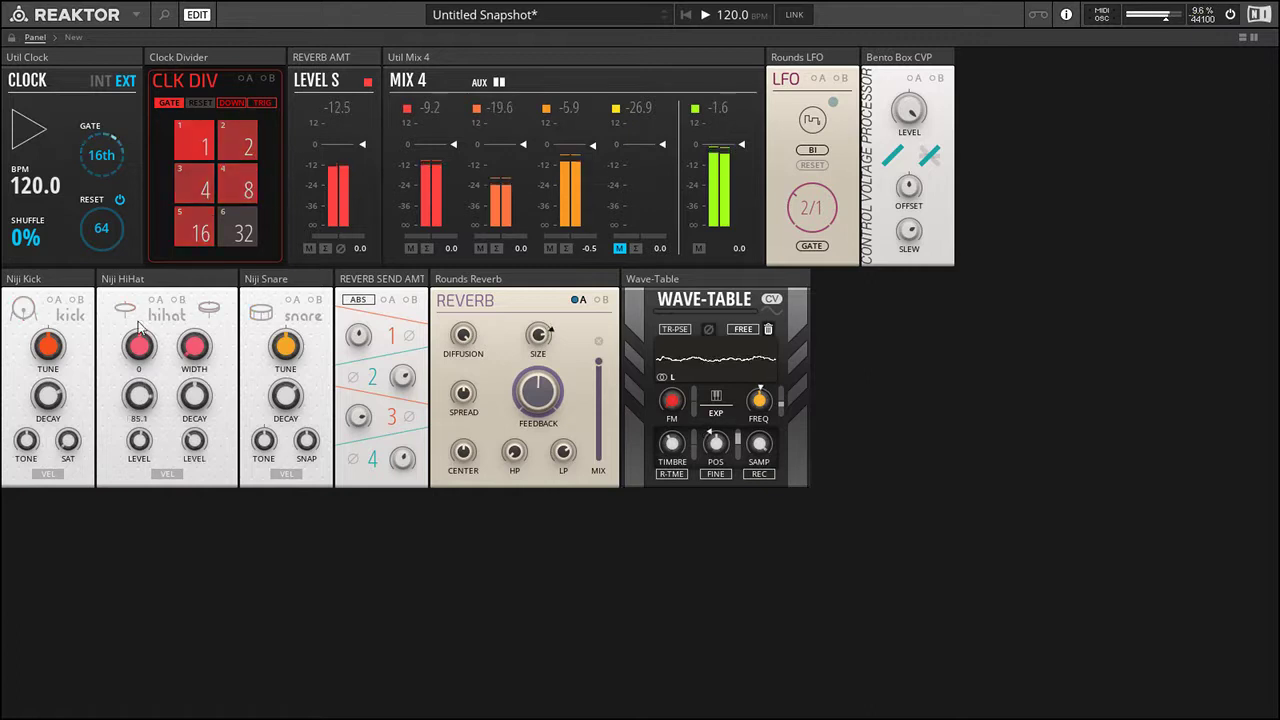
mouse_move(207, 416)
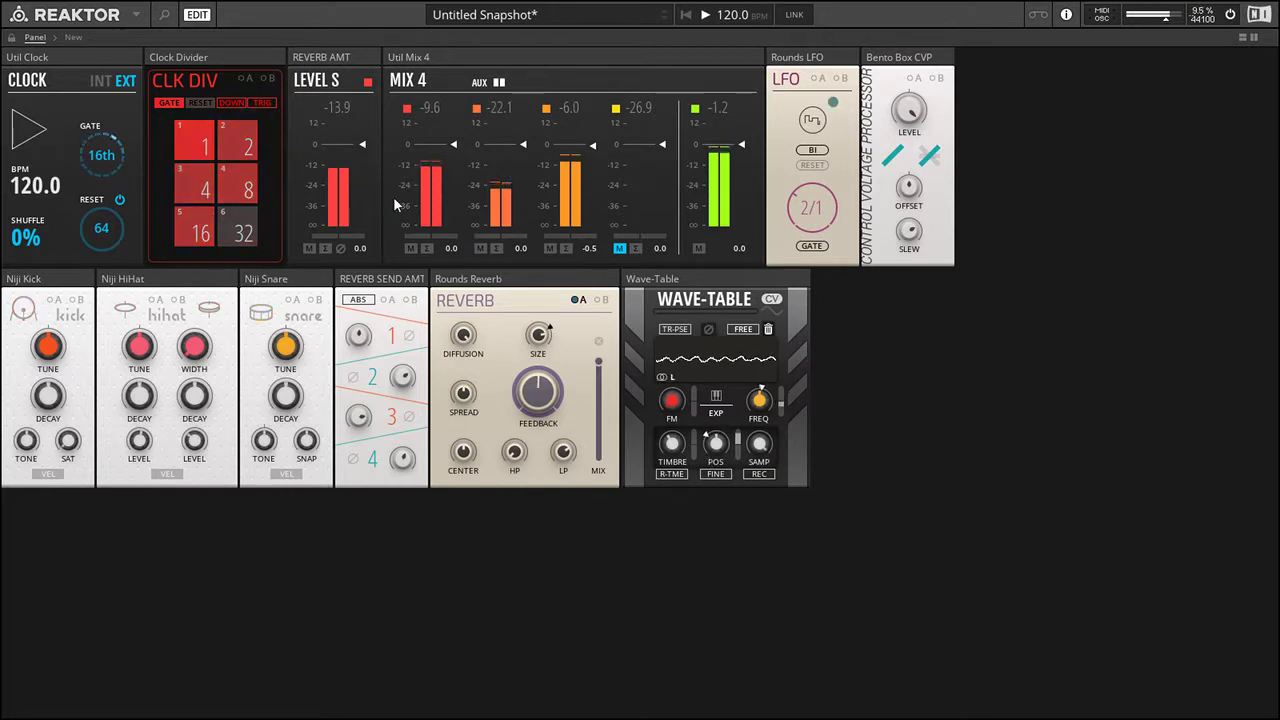
- Mute the first three channels of the Util Mix 4 so only the reverb return is heard
left_click(410, 248)
left_click(480, 248)
left_click(549, 248)
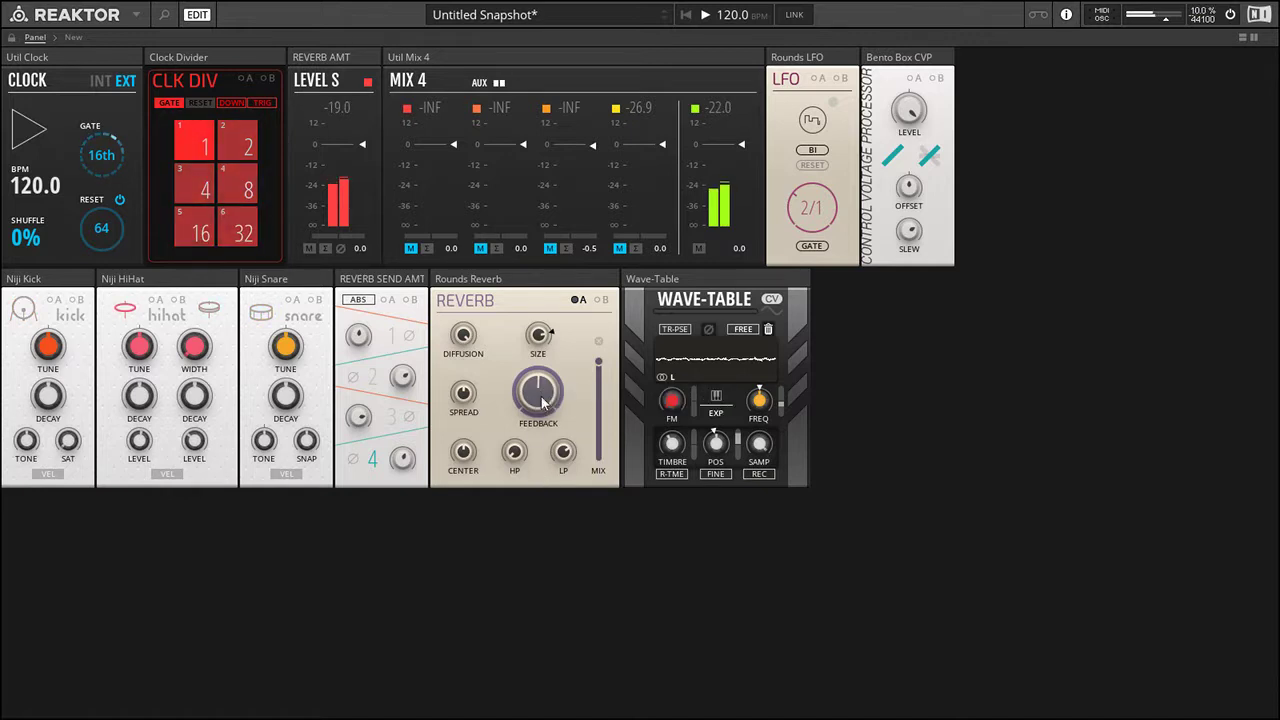
- Raise the Rounds Reverb's feedback and set the Wave-Table's timbre to 59.3
left_click_drag(672, 448, 677, 420)
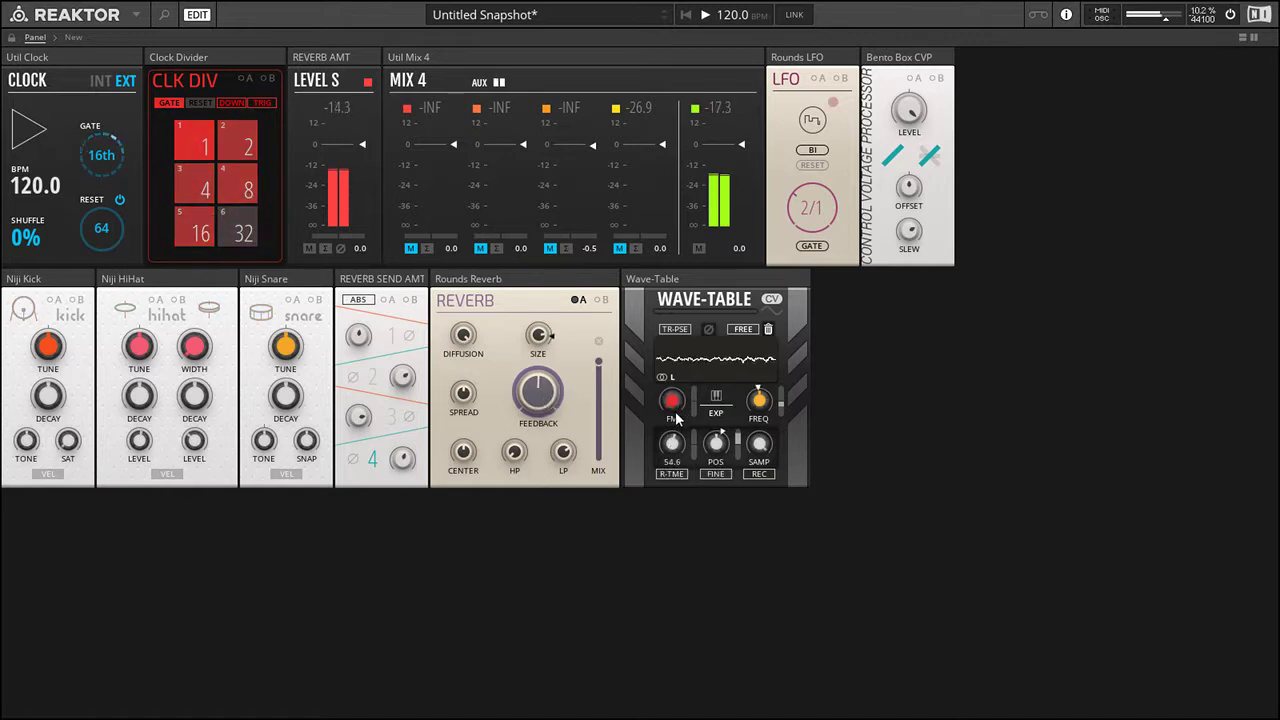
left_click_drag(540, 385, 546, 328)
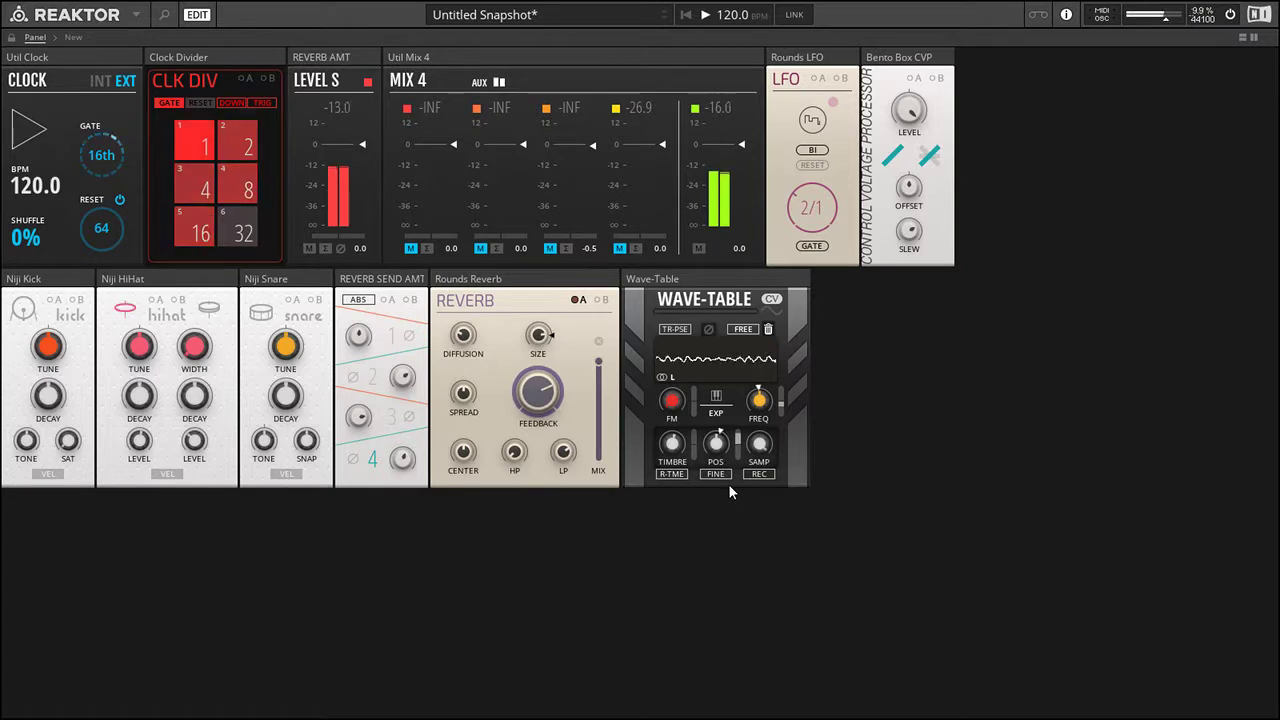
mouse_move(719, 445)
left_mouse_down()
mouse_move(713, 548)
mouse_move(712, 422)
mouse_move(714, 460)
mouse_move(715, 438)
left_mouse_up()
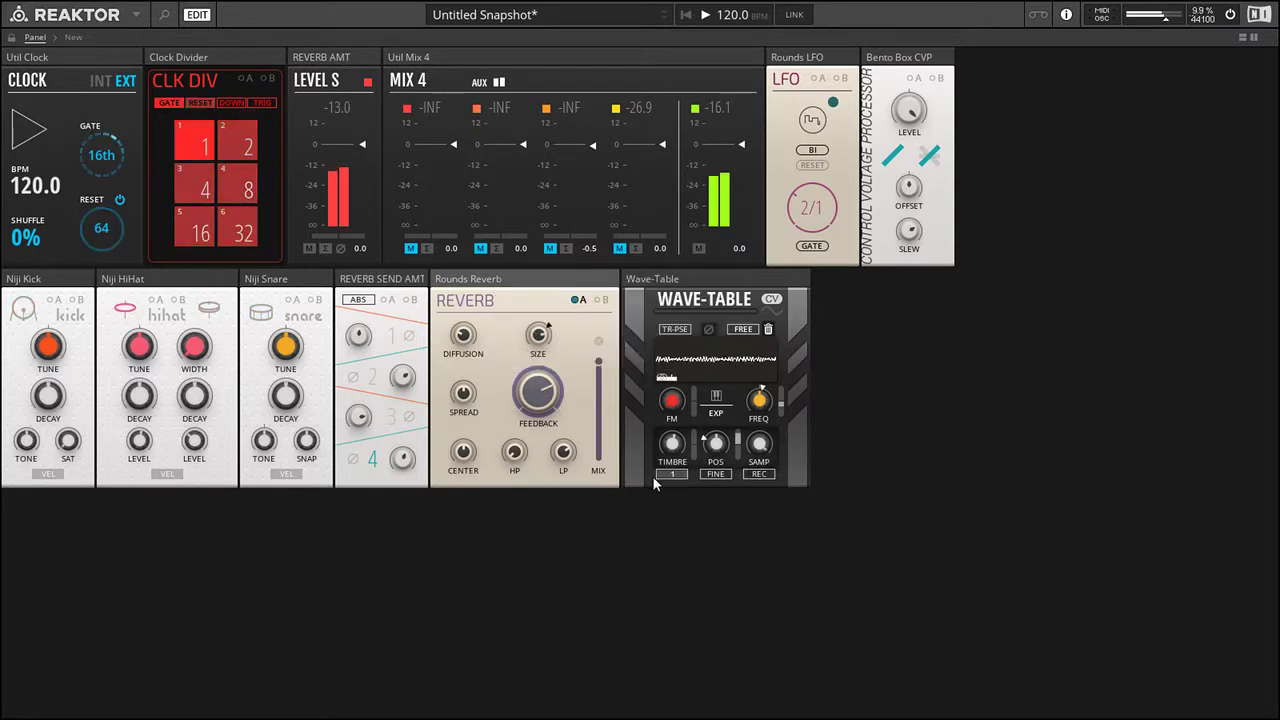
left_click_drag(668, 452, 700, 358)
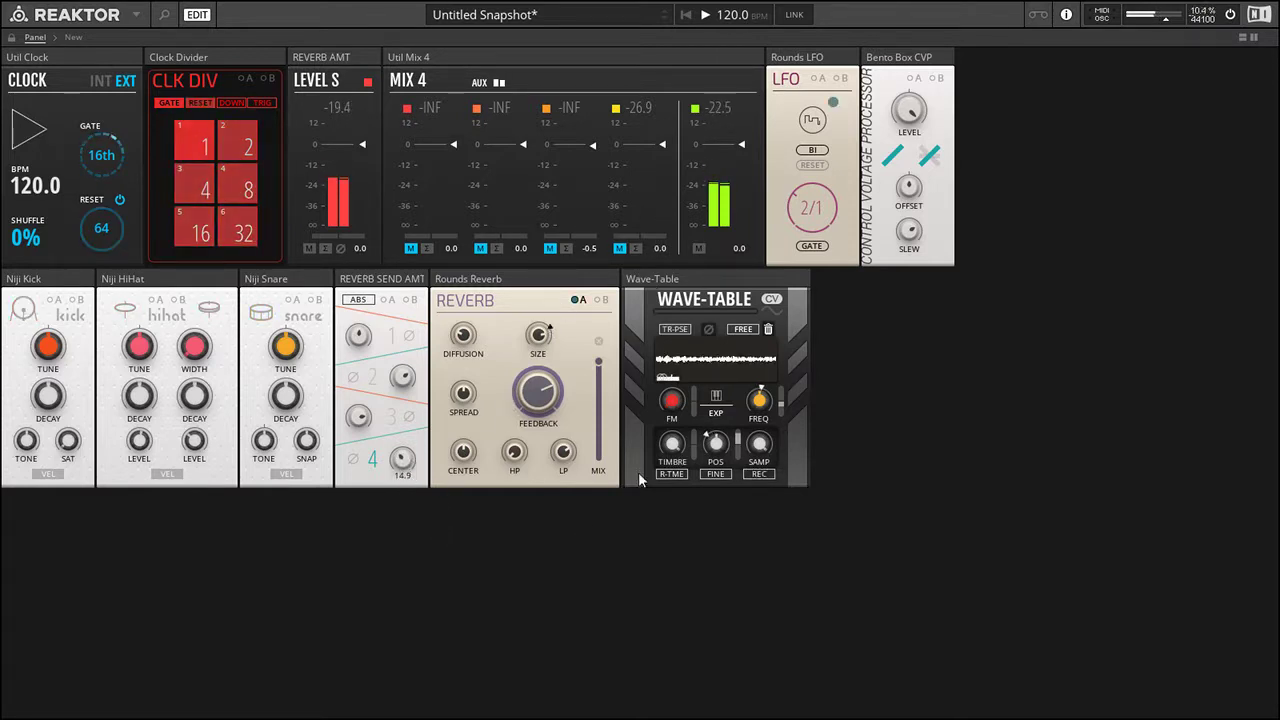
mouse_move(687, 398)
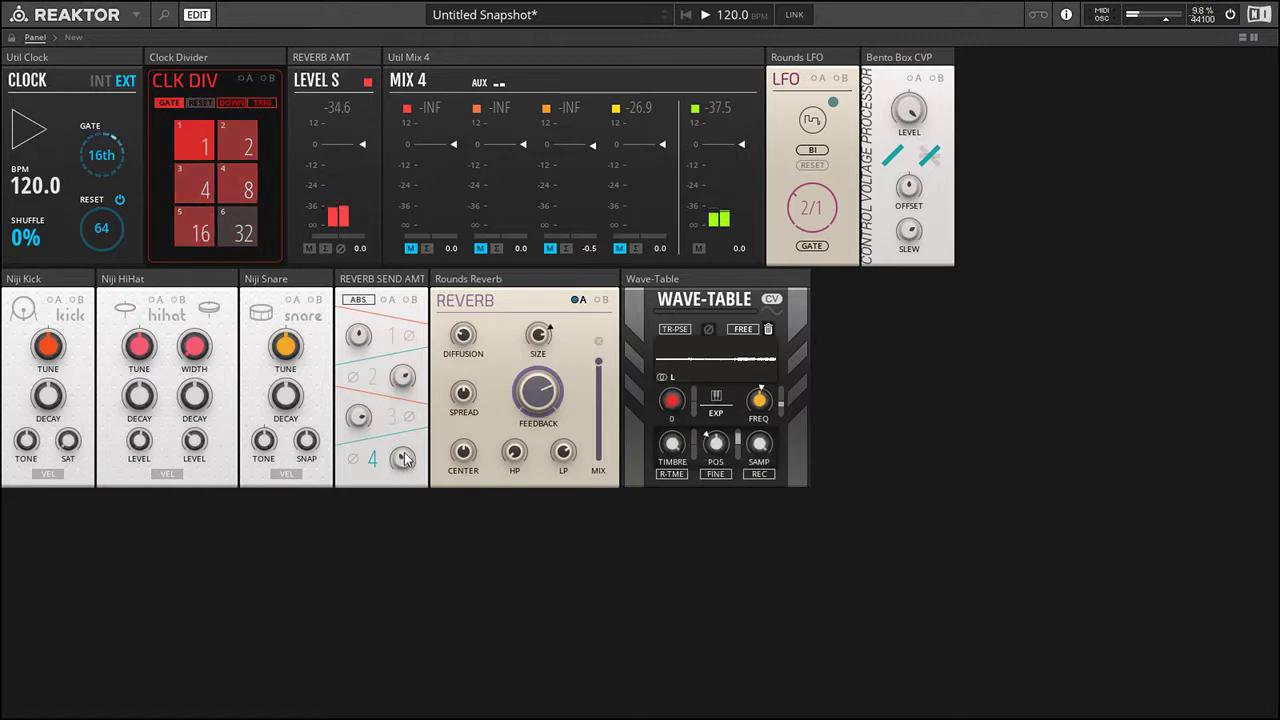
mouse_move(652, 463)
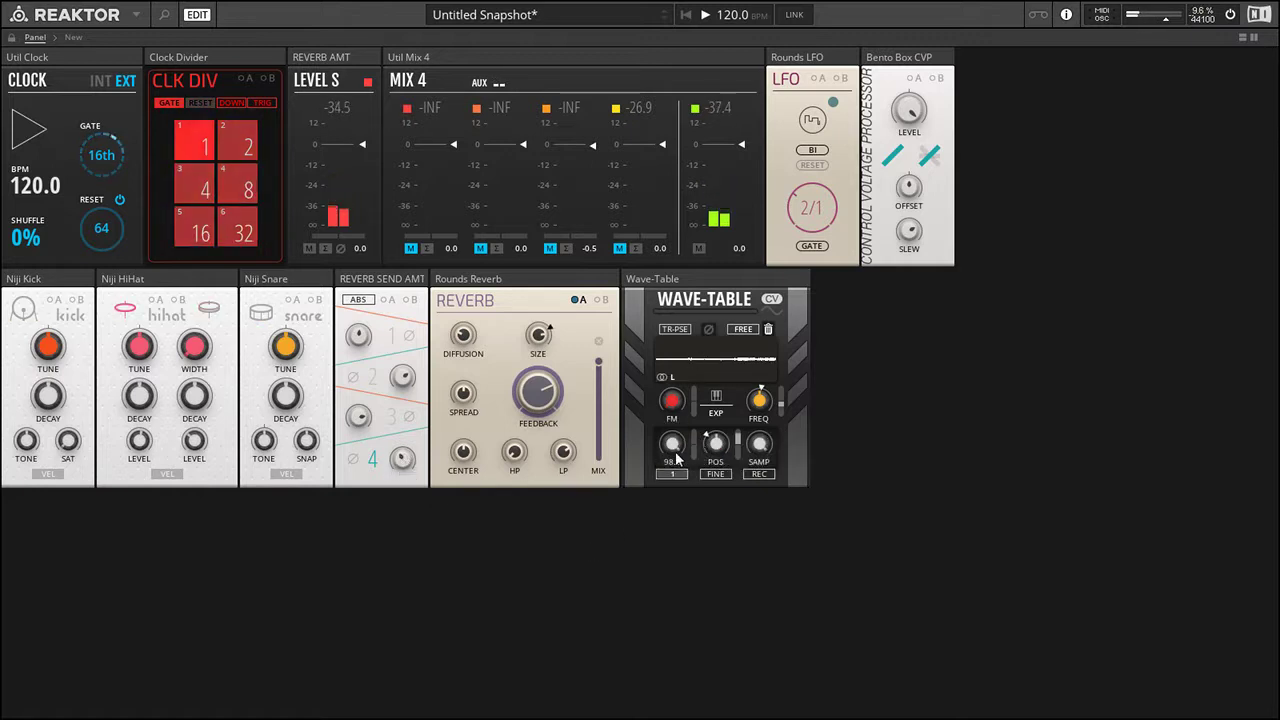
left_click_drag(670, 456, 672, 522)
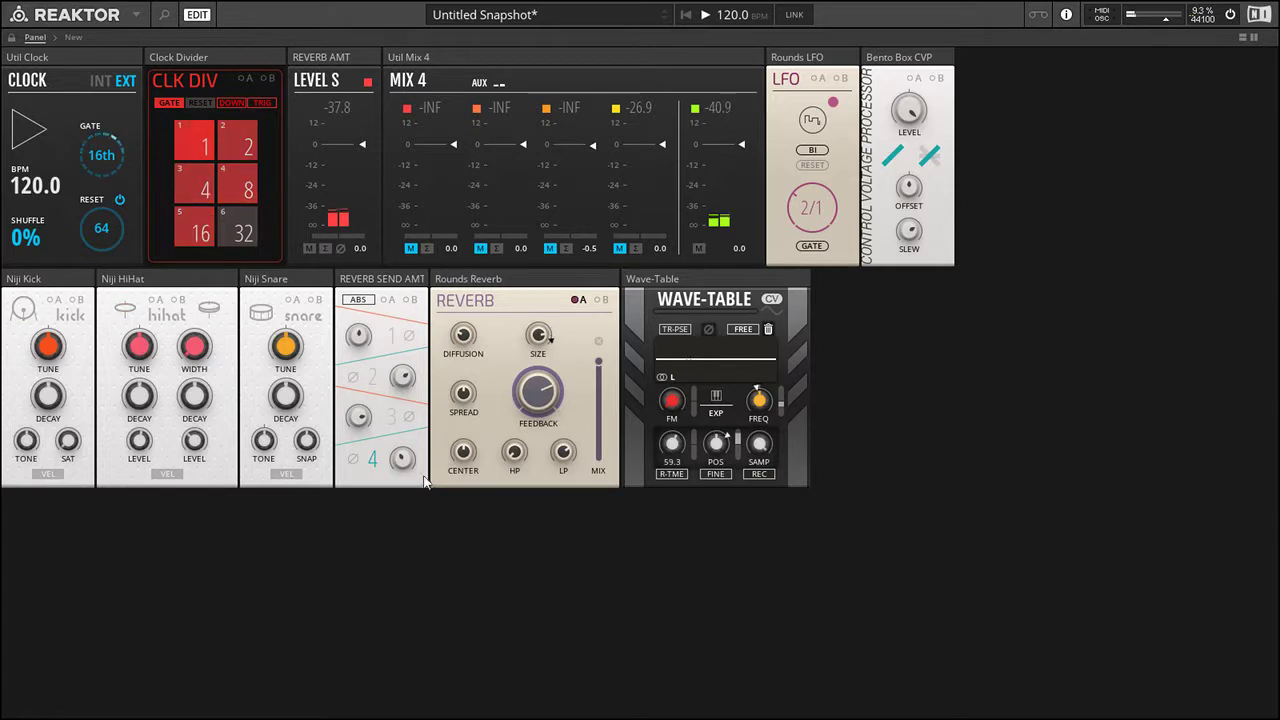
- Raise the fourth reverb send amount to 100.0 and lower the REVERB AMT level to -10.7
left_click_drag(402, 460, 408, 400)
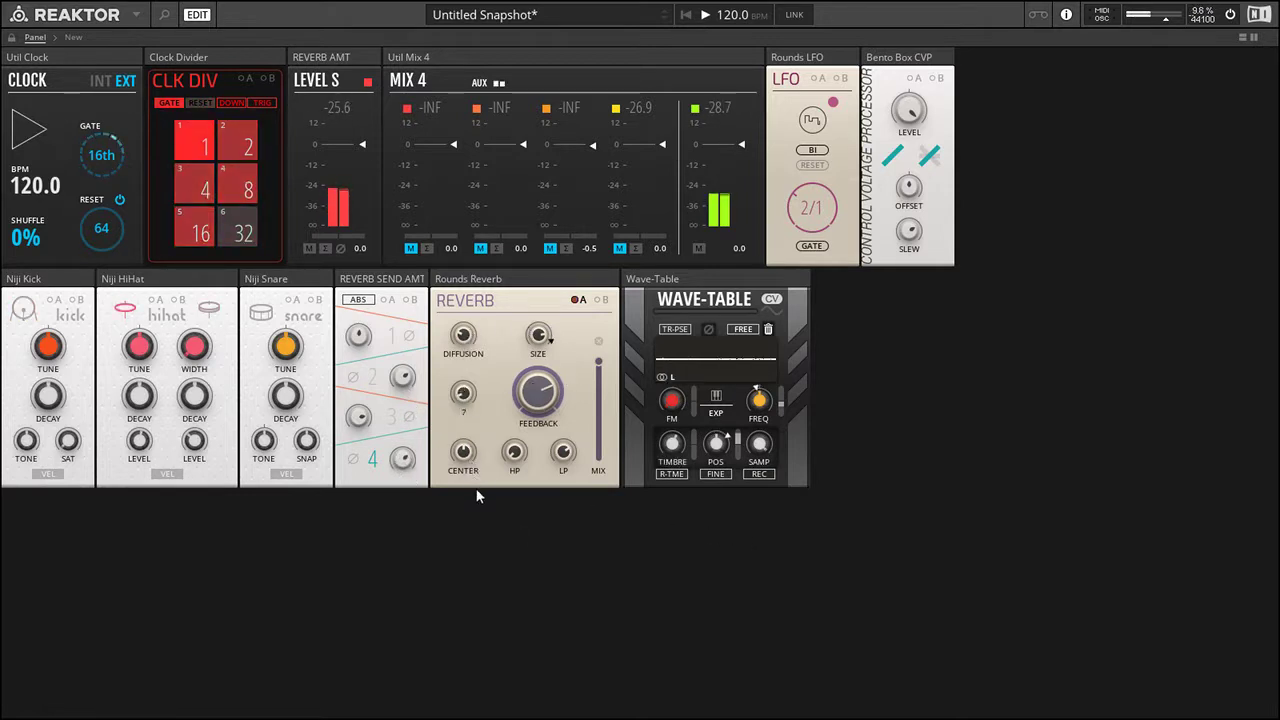
left_click_drag(476, 496, 462, 340)
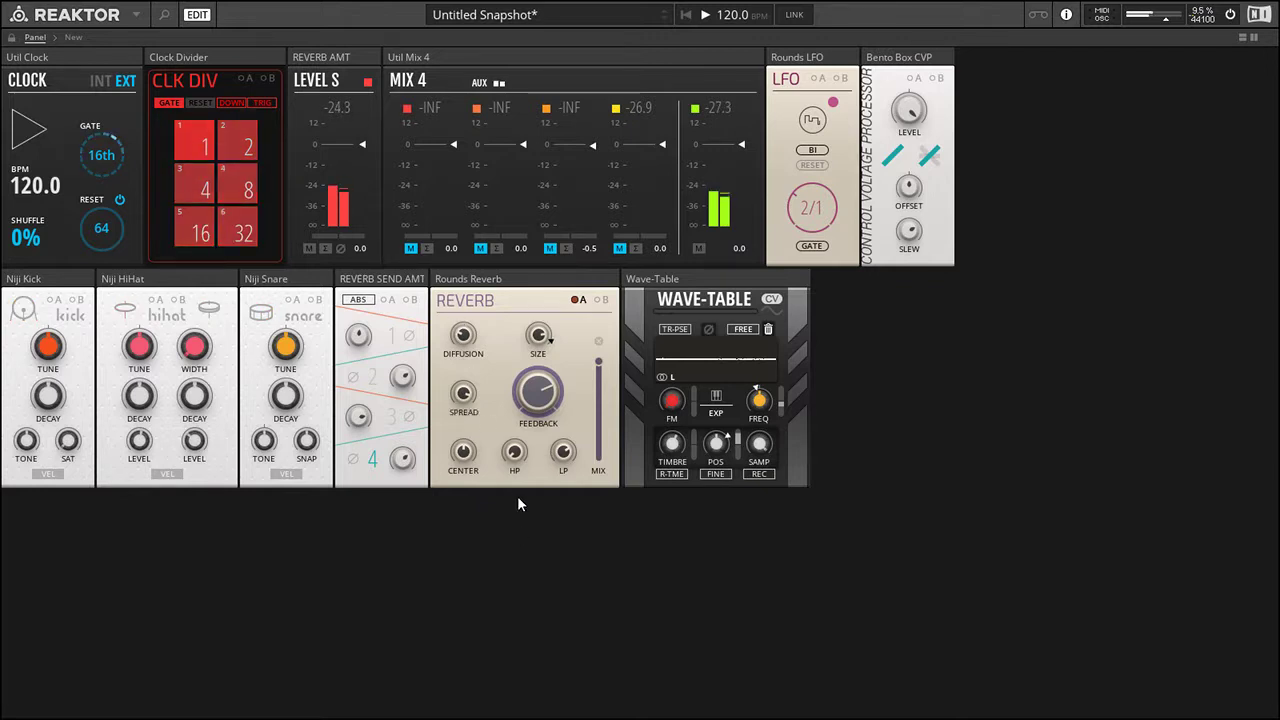
left_click_drag(400, 467, 405, 416)
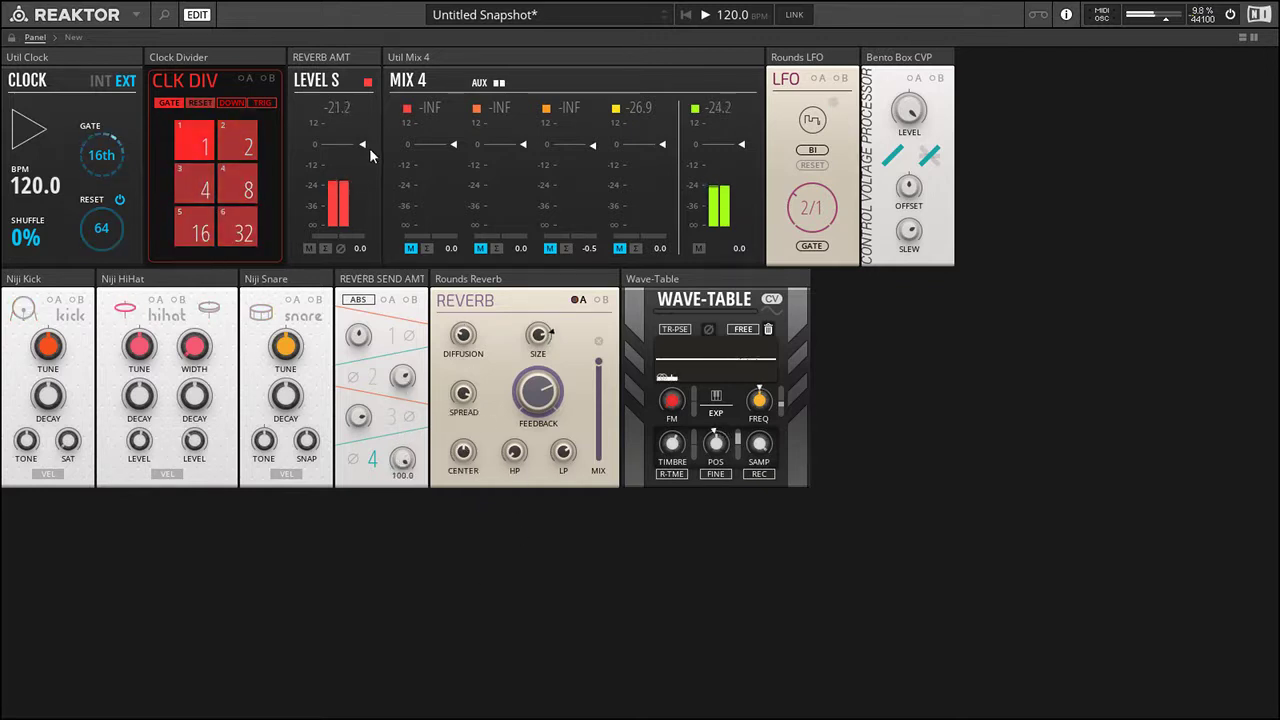
left_click_drag(362, 144, 359, 169)
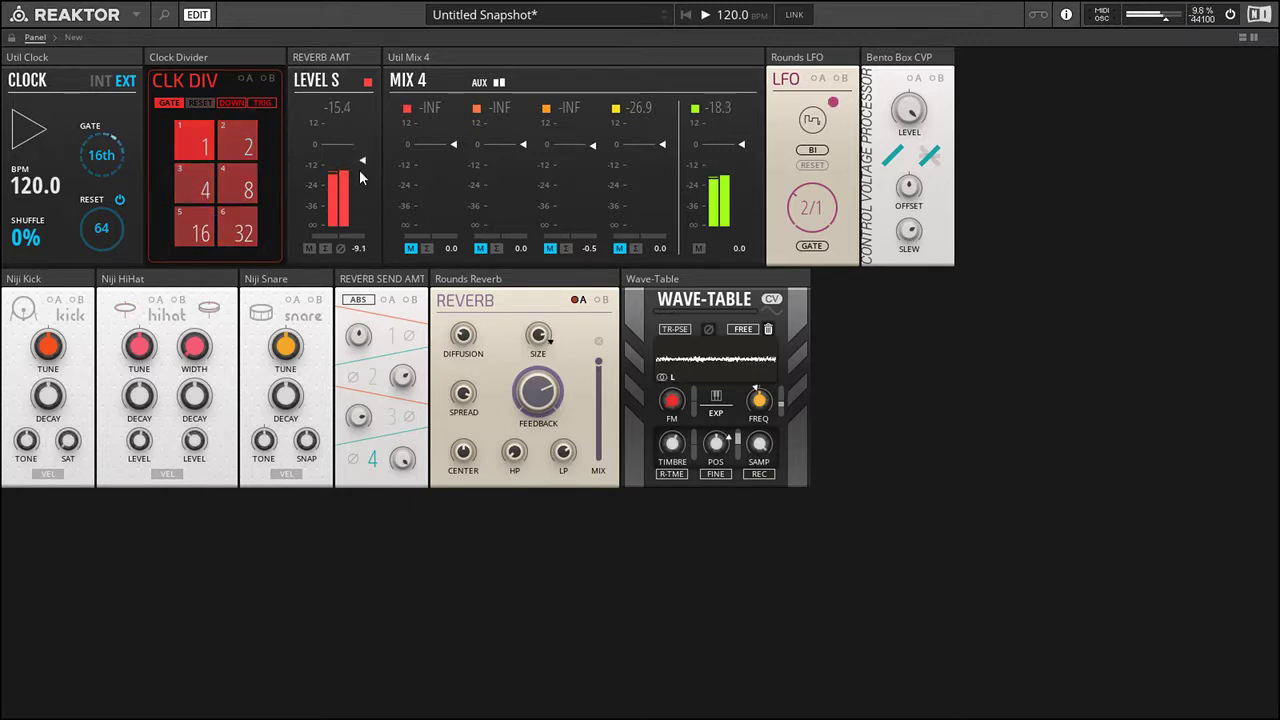
- Try different size and feedback amounts on the Rounds Reverb, and apply its modulation A to CENTER
mouse_move(545, 338)
left_click_drag(545, 338, 554, 531)
left_click_drag(541, 445, 539, 373)
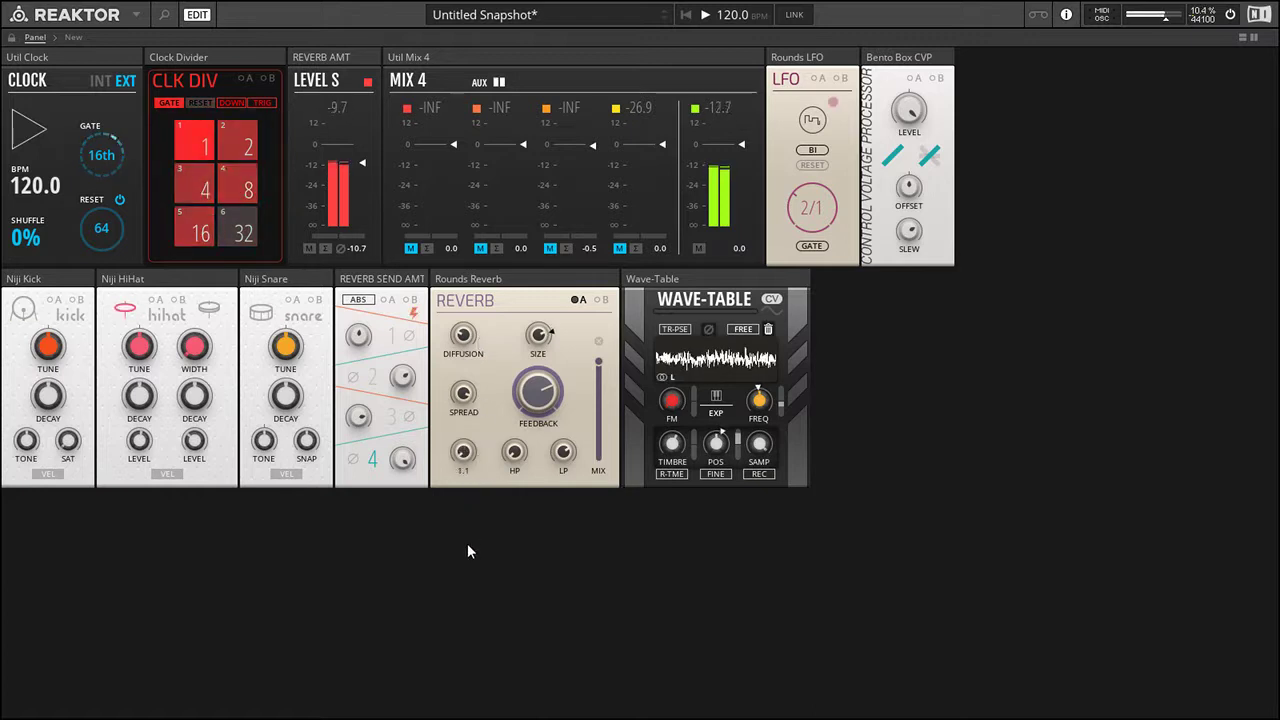
left_click_drag(463, 461, 464, 451)
left_click(578, 300)
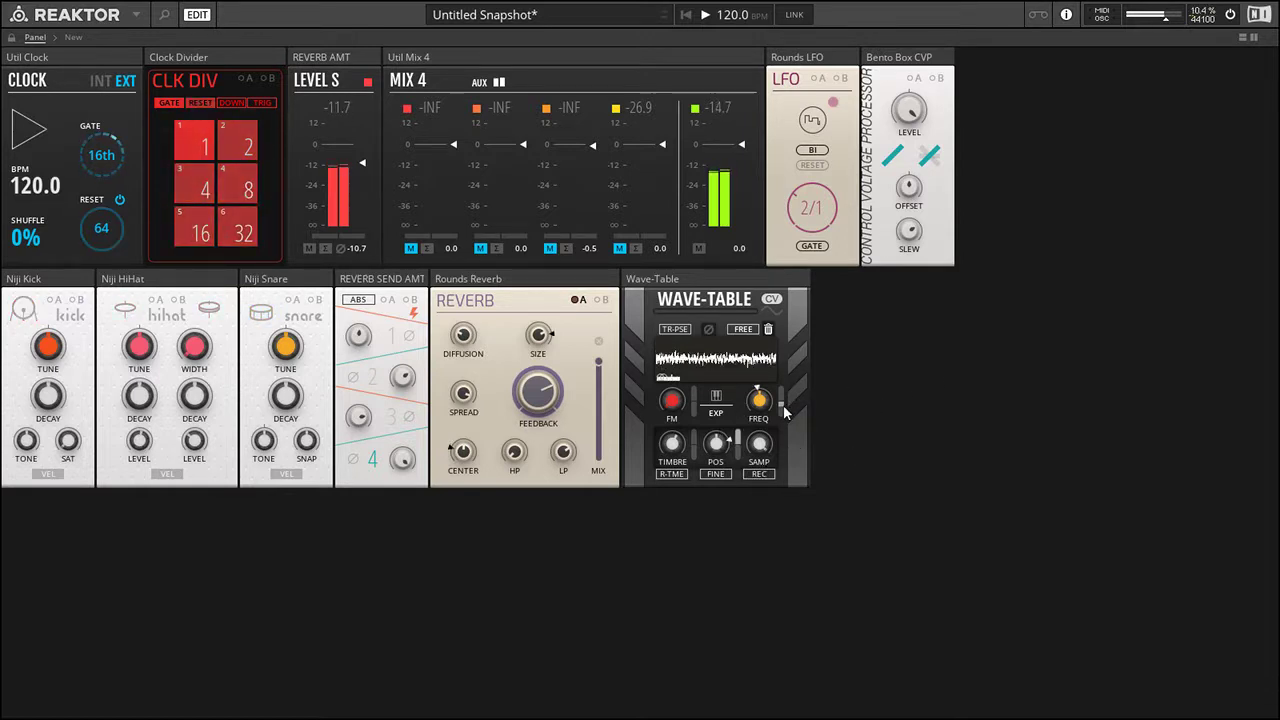
- Tune the Wave-Table's frequency to about 12.6 Hz and increase the CV Processor's slew
left_click_drag(760, 393, 762, 407)
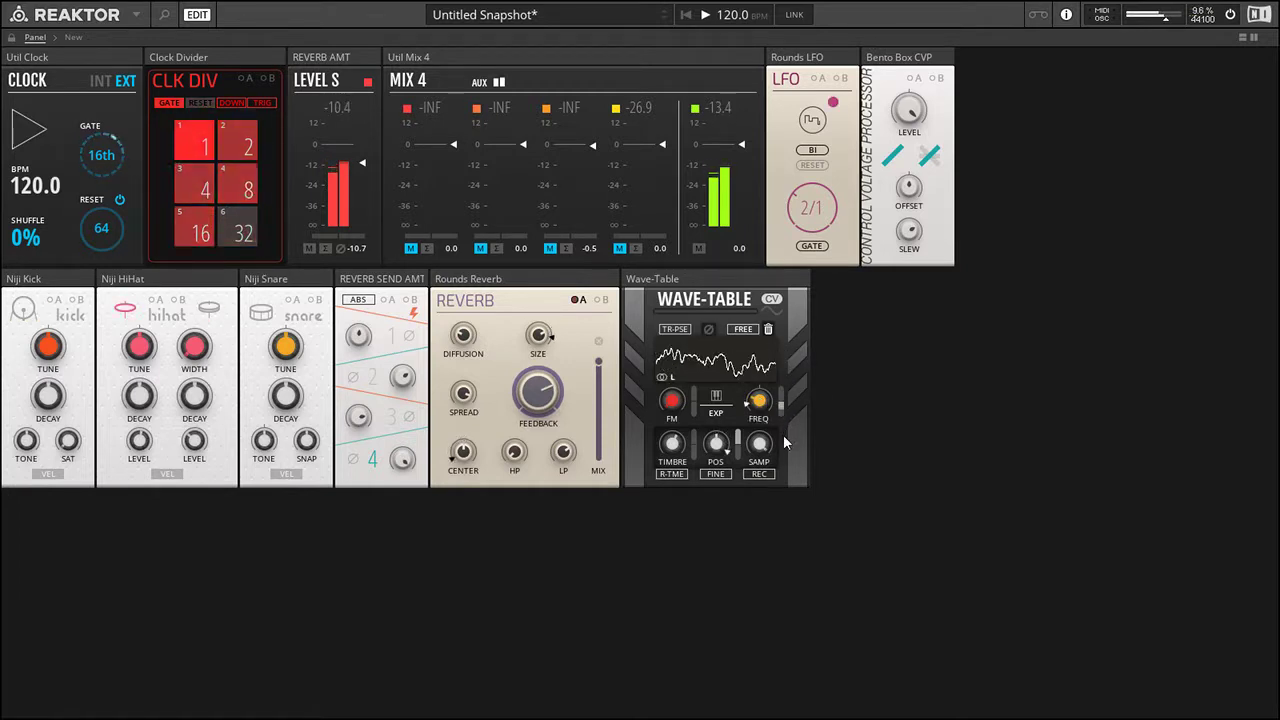
left_click_drag(757, 398, 760, 386)
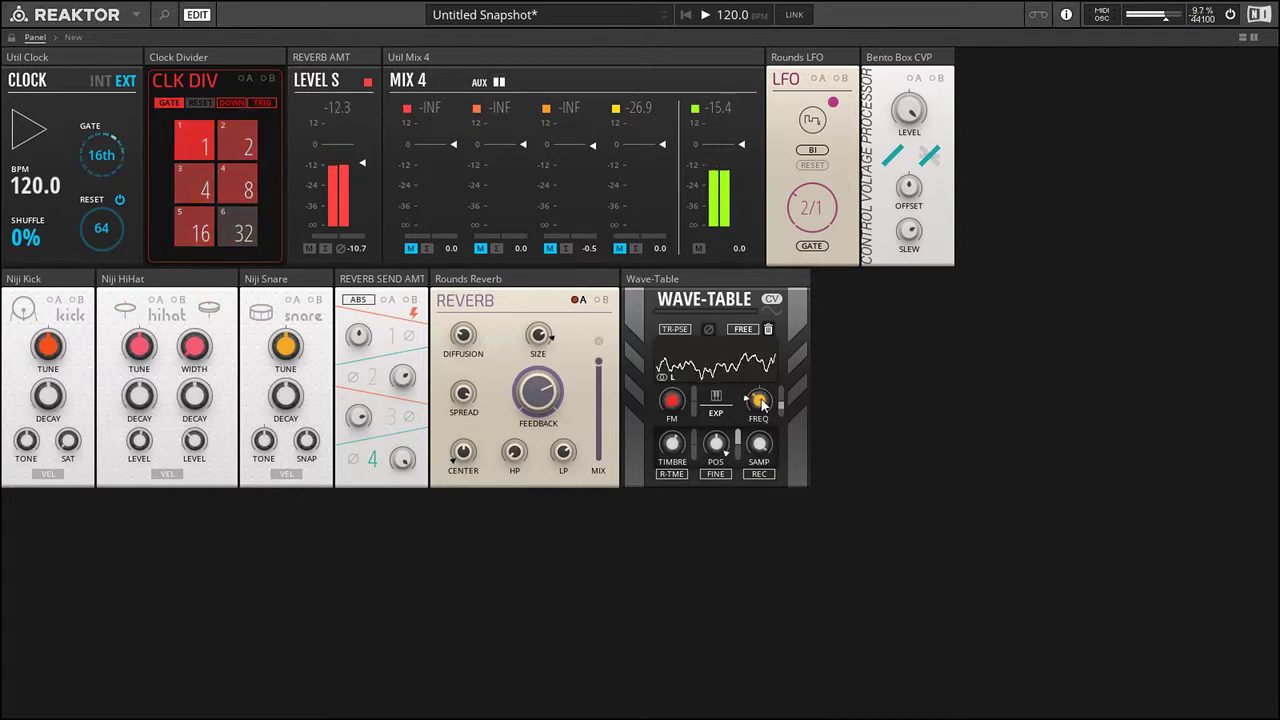
mouse_move(721, 452)
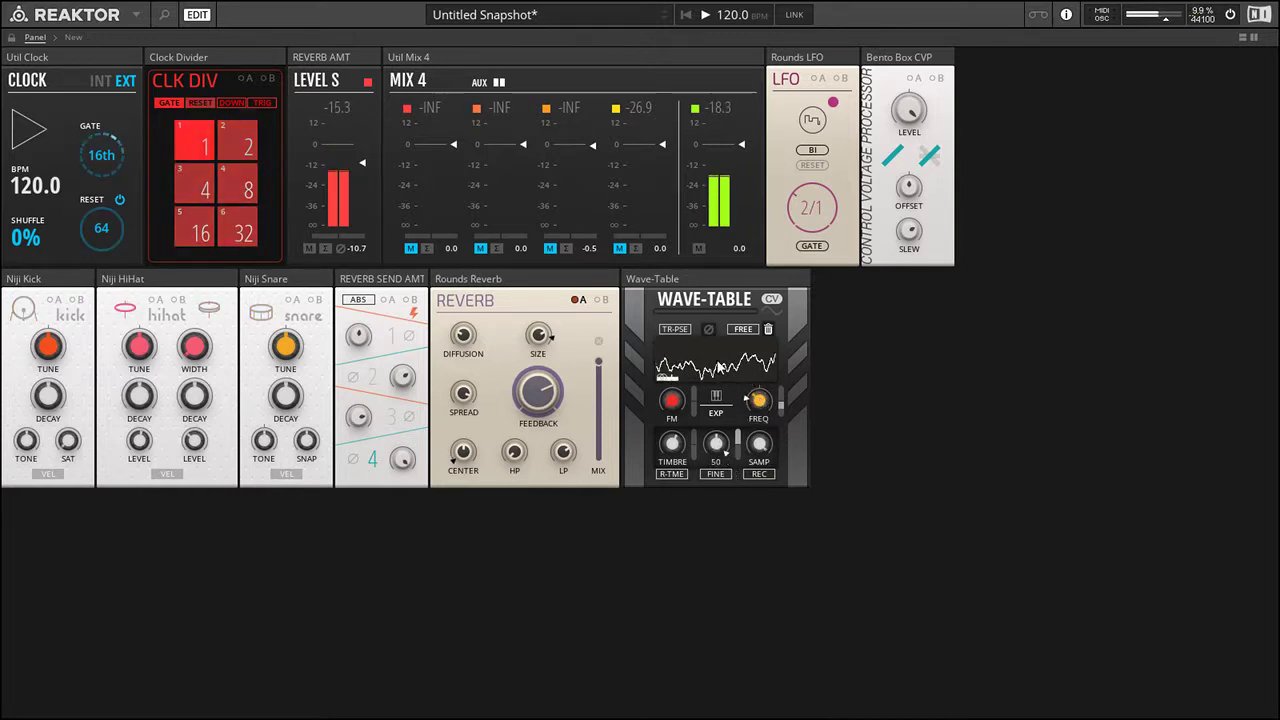
left_click_drag(912, 234, 916, 205)
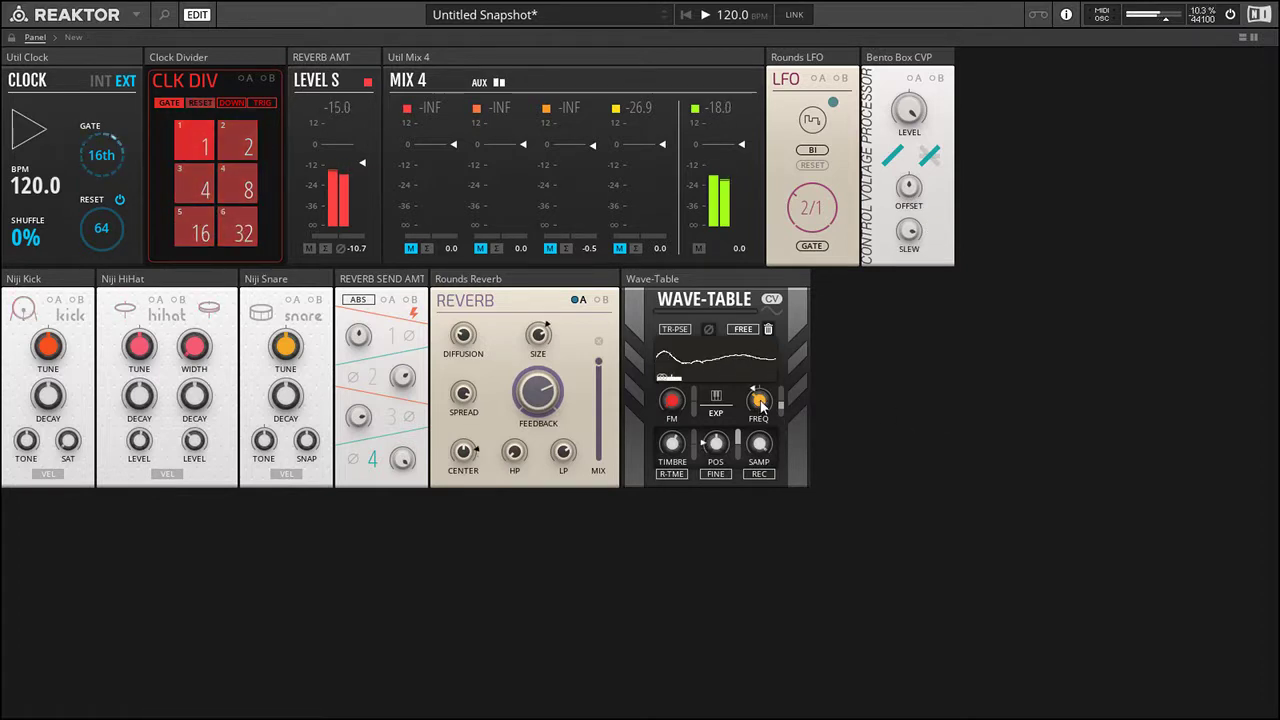
left_click_drag(755, 403, 764, 383)
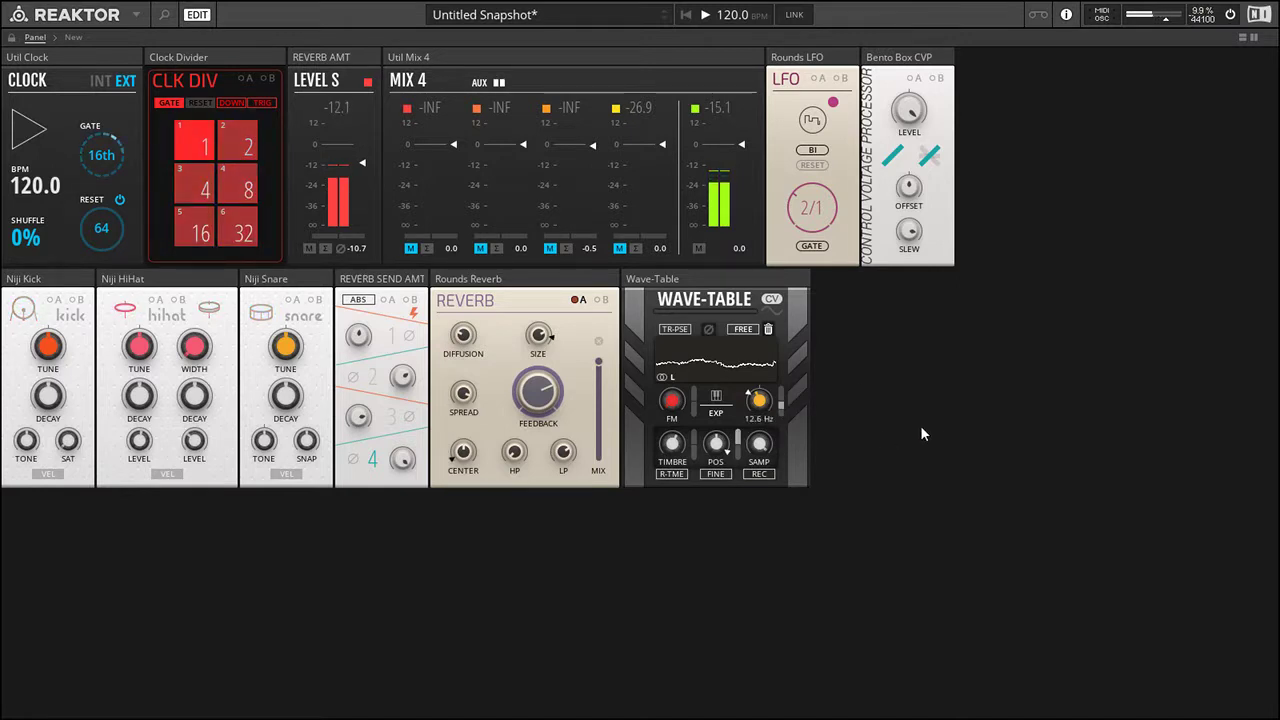
left_click_drag(759, 402, 762, 396)
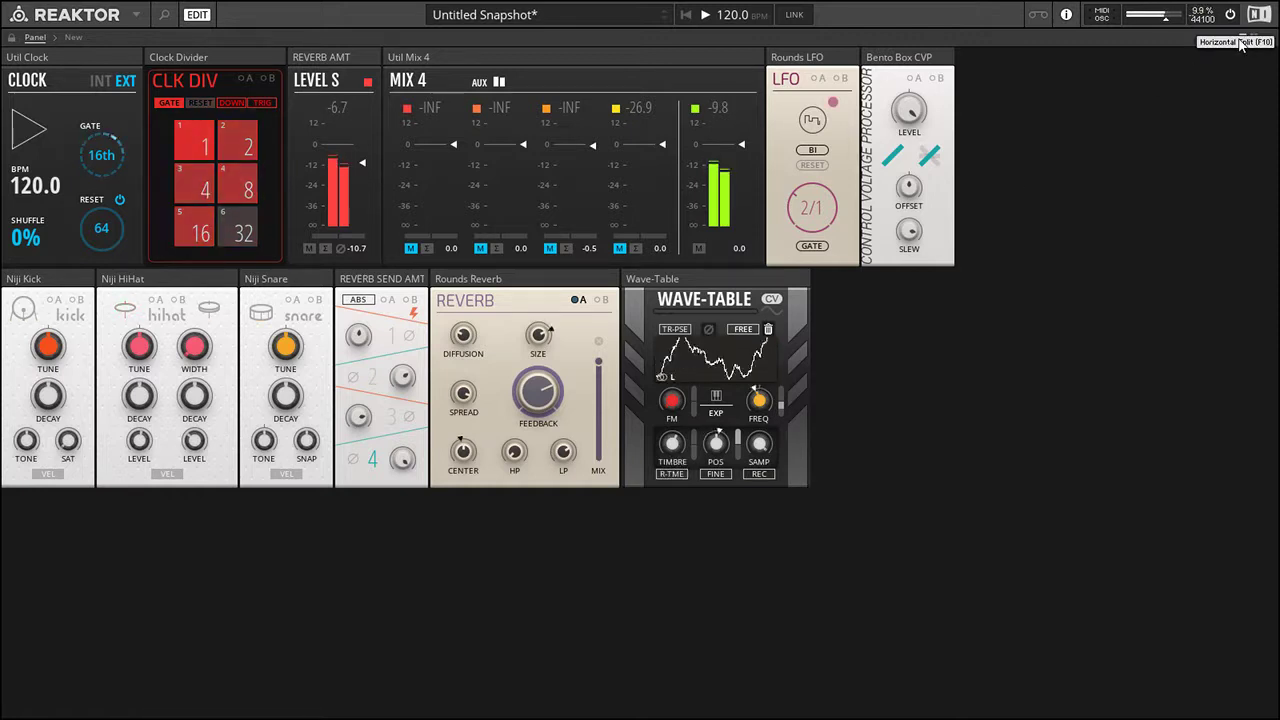
- Mute the REVERB AMT level and the Util Mix 4's master output, and turn the audio engine off
left_click(717, 414)
left_click(717, 416)
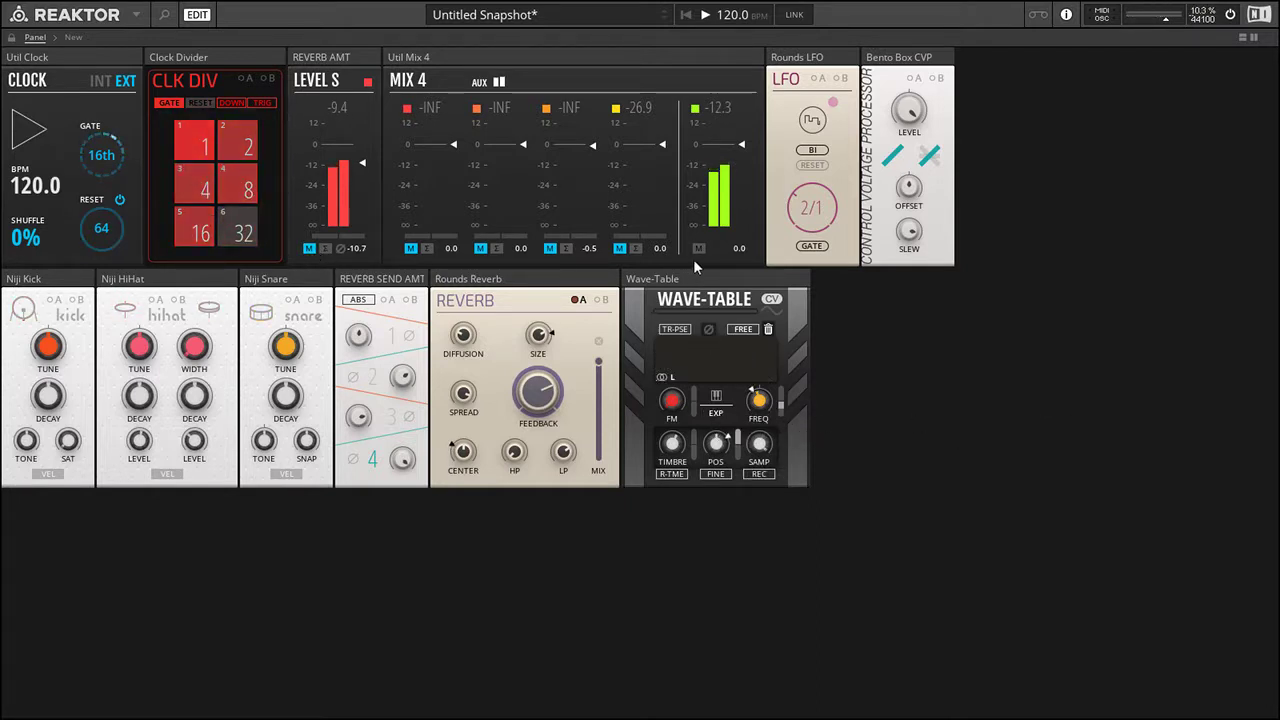
left_click(1231, 15)
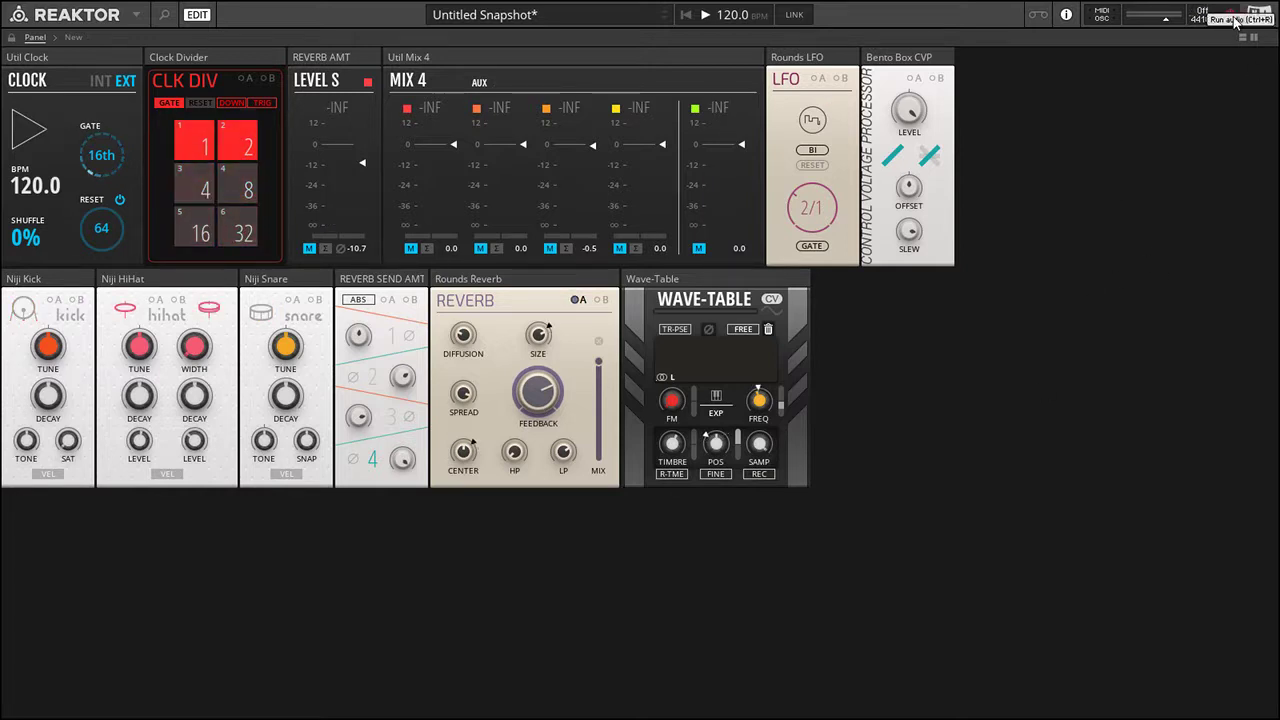
left_click(368, 460)
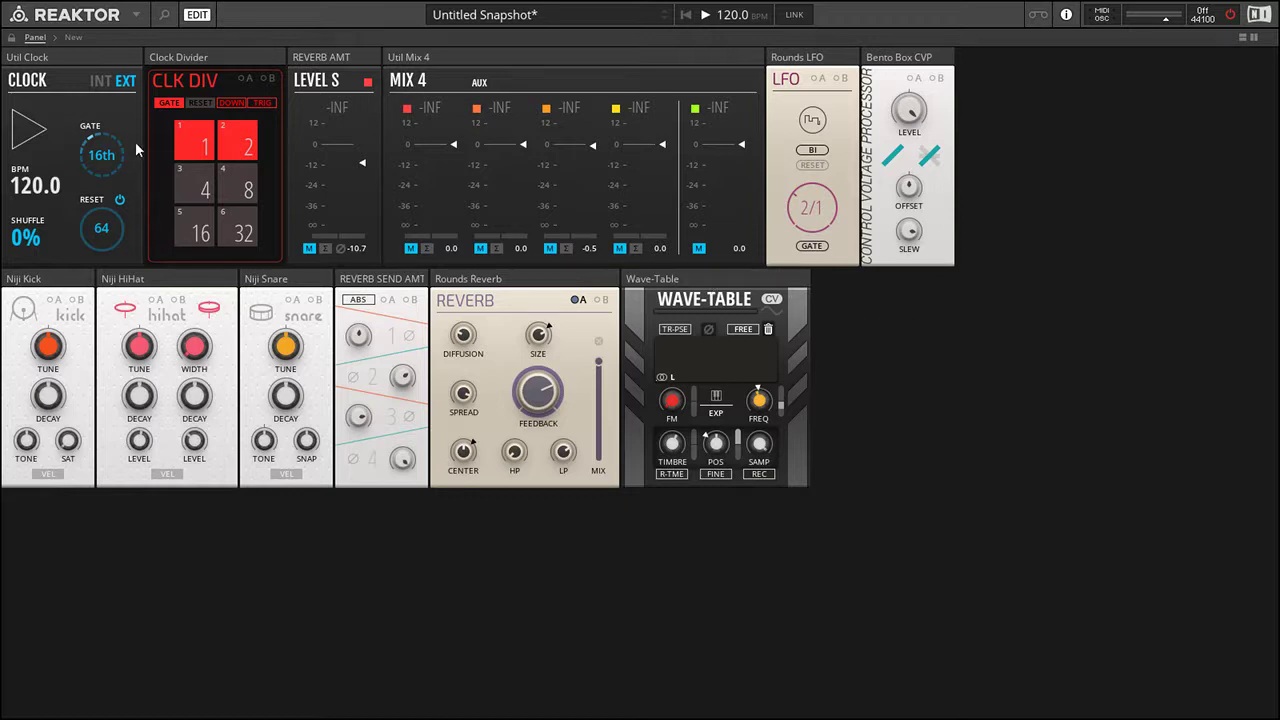
- Create a new ensemble without saving the current one, and turn the audio engine on
left_click(136, 15)
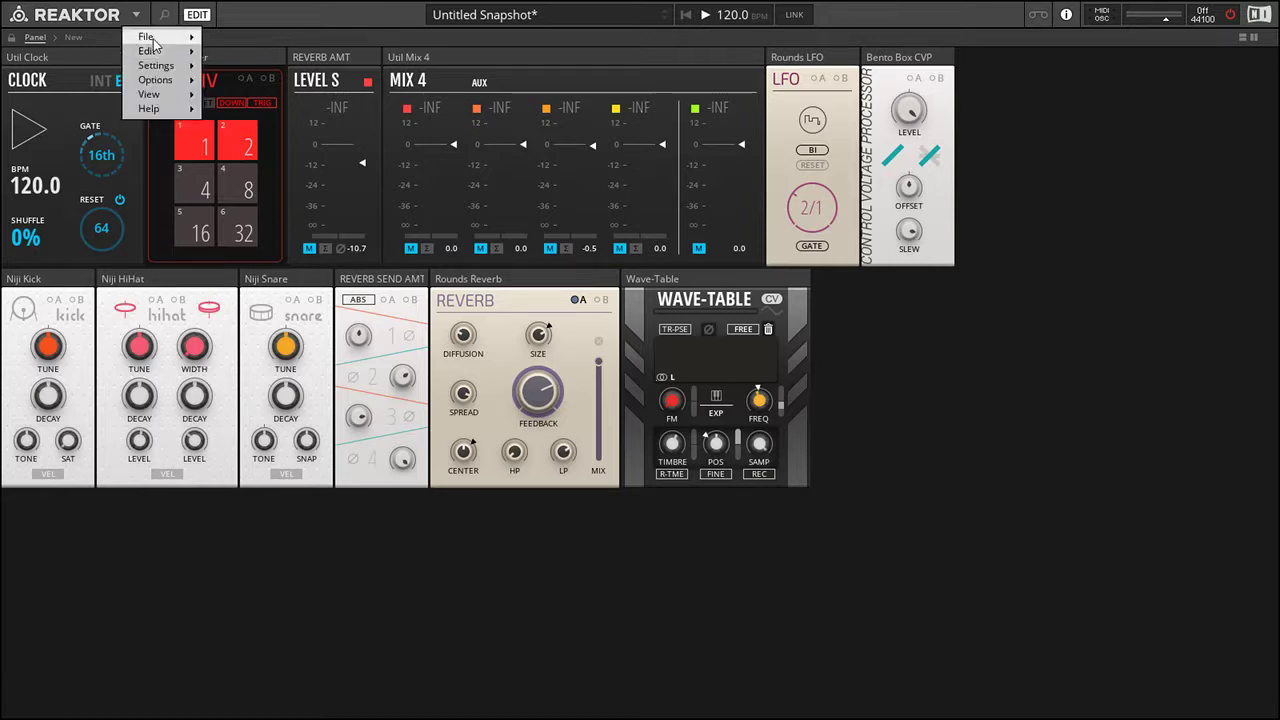
mouse_move(153, 40)
left_click(271, 38)
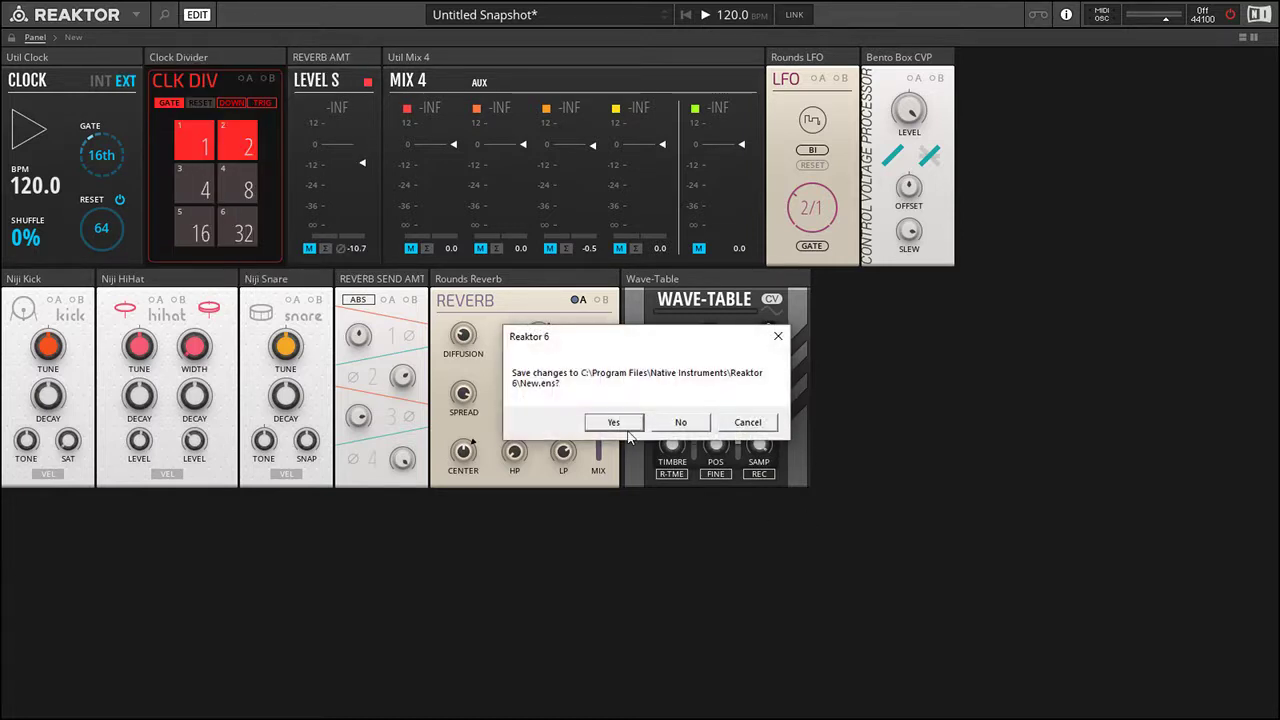
left_click(680, 423)
left_click(1230, 15)
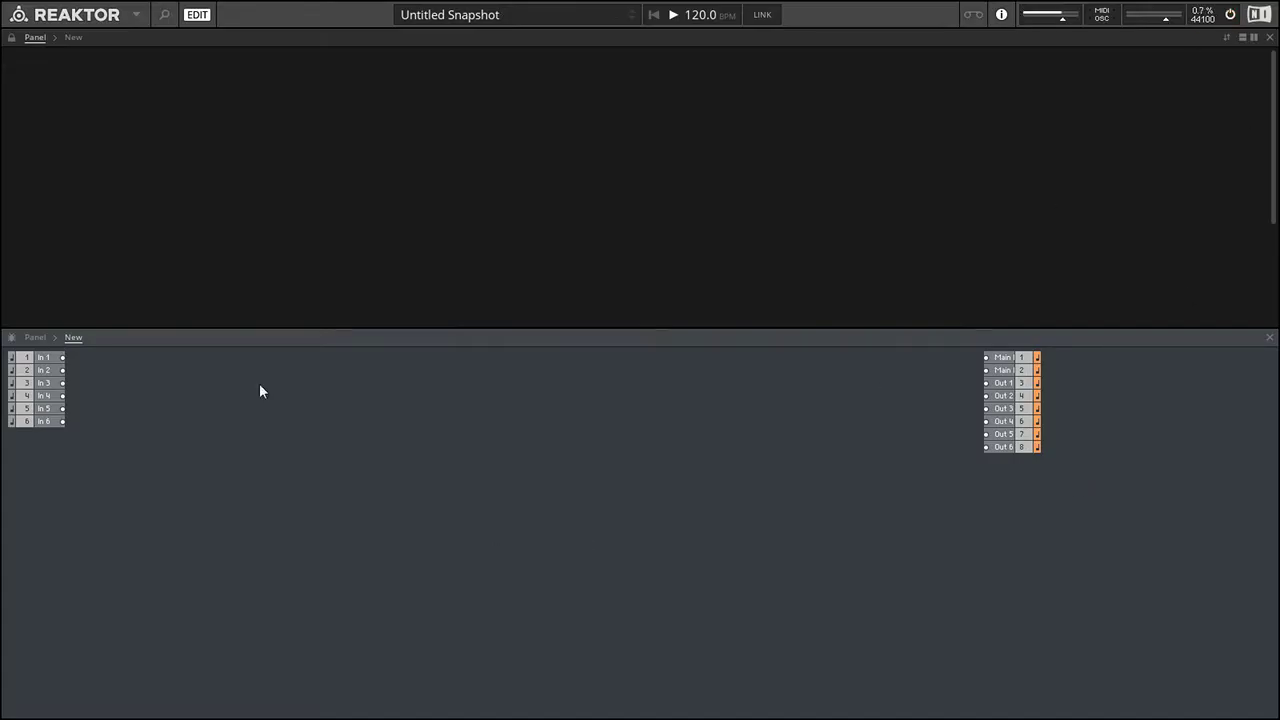
- Add a Wave-Table block to the empty structure and place it near the middle
double_click(344, 458)
key("Down")
key("Down")
key("Up")
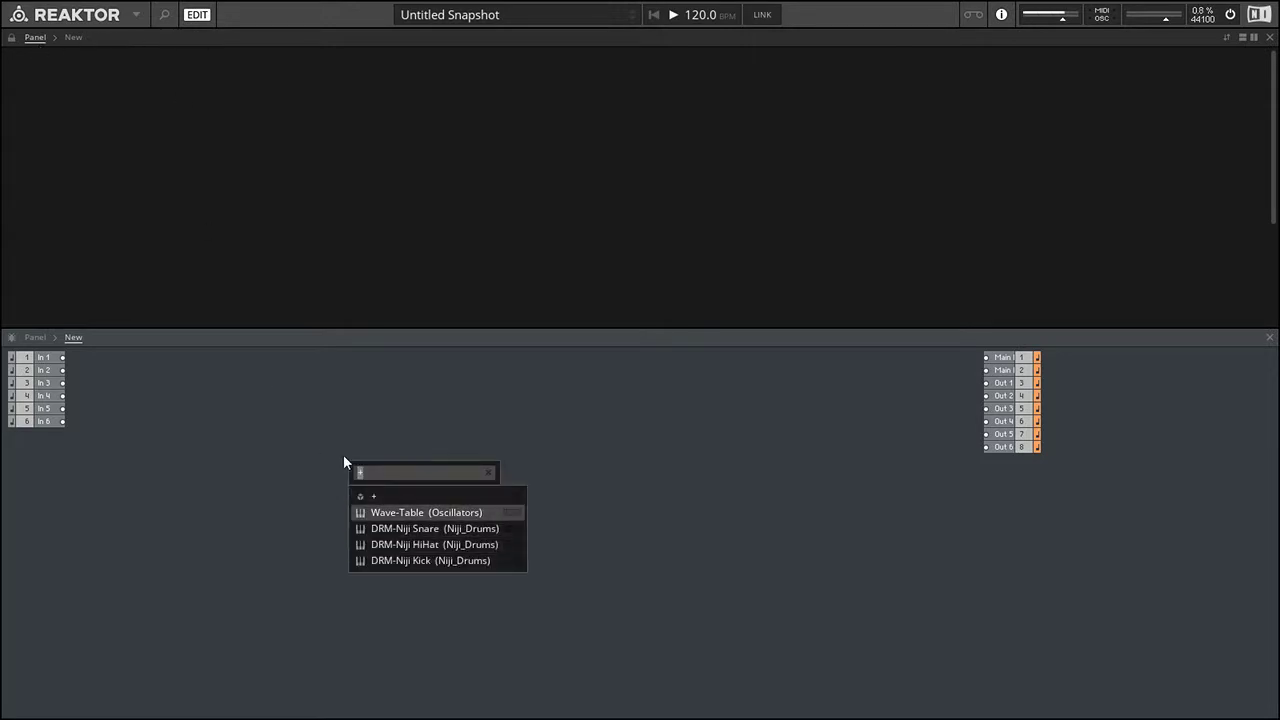
key("Return")
left_click_drag(453, 527, 469, 466)
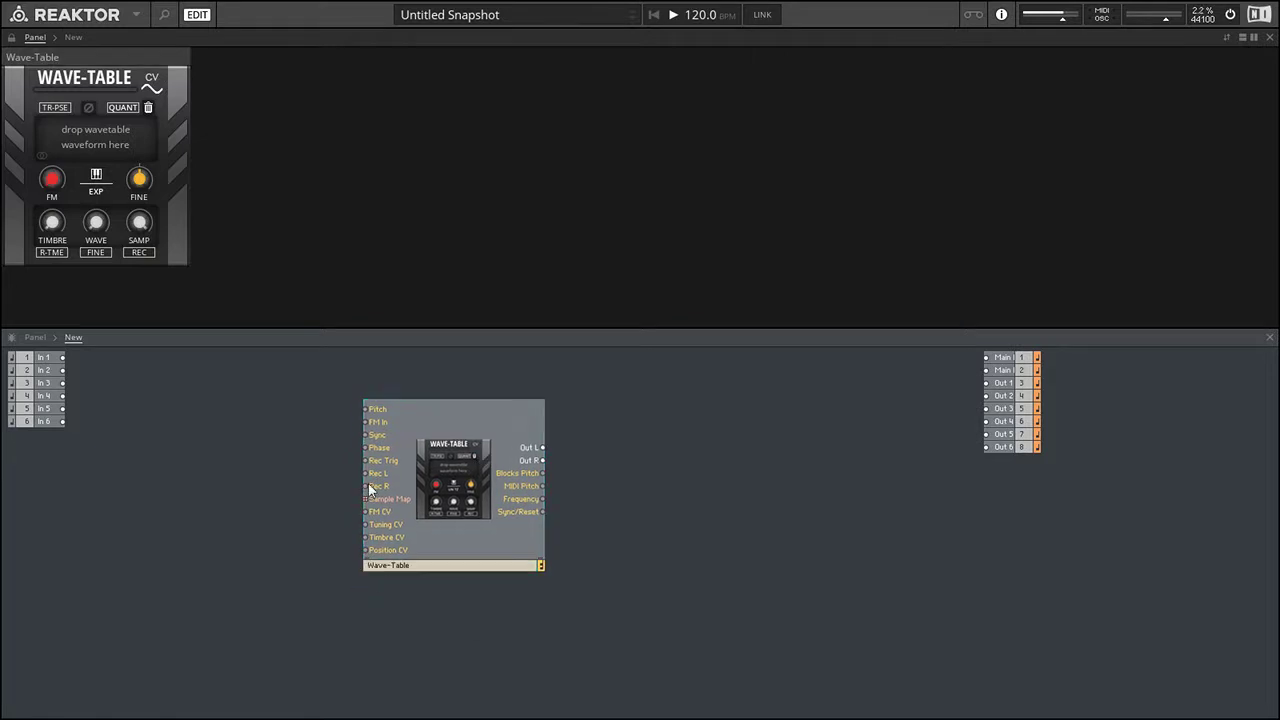
- Wire In 5 and In 6 to the Wave-Table's Rec L and Rec R inputs and place both terminals beside the block
left_click_drag(365, 473, 62, 408)
left_click_drag(165, 461, 365, 486)
left_click_drag(434, 480, 354, 509)
left_click_drag(57, 464, 239, 507)
- Delete the unused In 1 to In 4 terminals and reposition the Wave-Table with its two inputs
left_click(68, 442)
left_click_drag(68, 442, 18, 352)
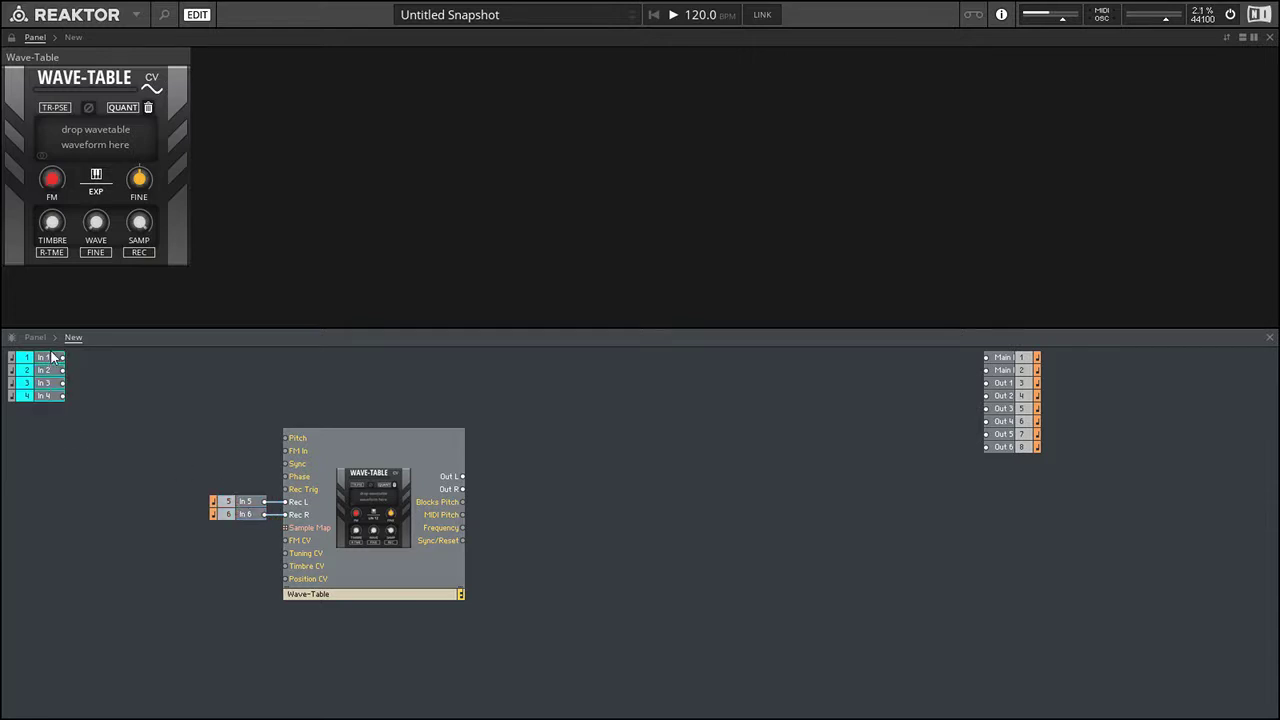
key("Delete")
left_click_drag(205, 387, 323, 576)
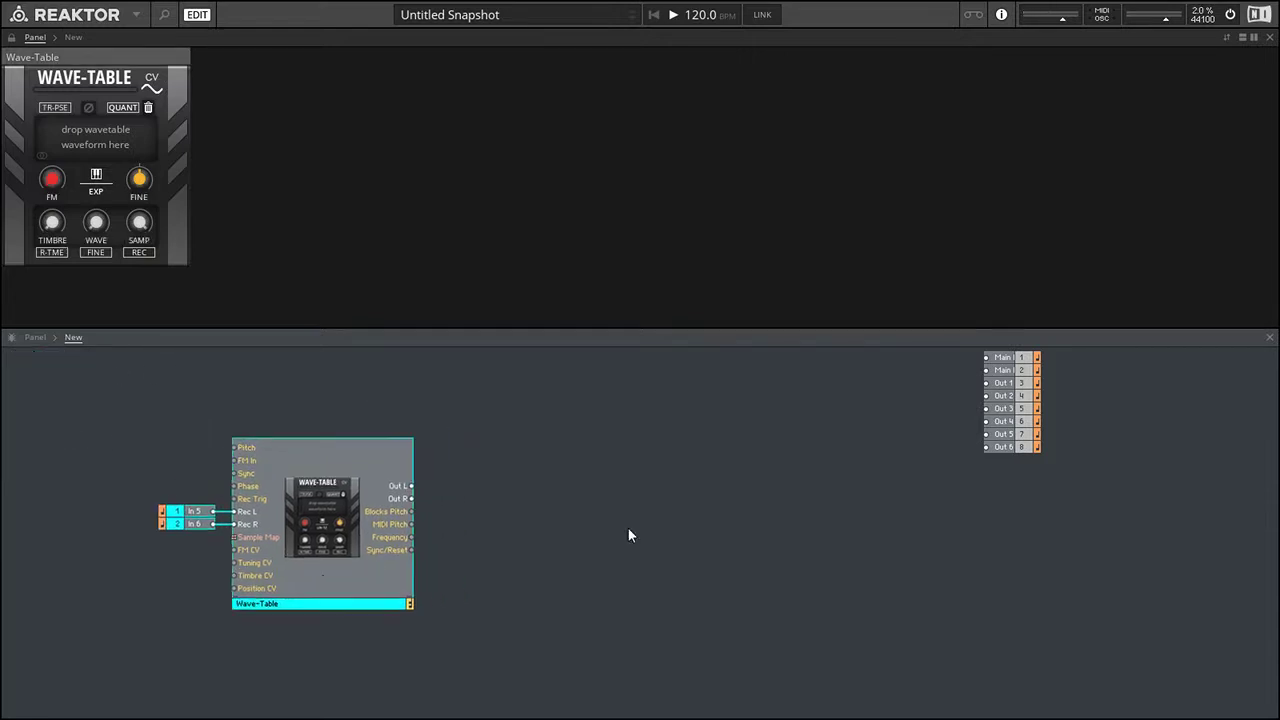
left_click(628, 528)
- Add the MIX-Level Stereo block from the Reaktor Blocks Util library beside the Wave-Table
left_click(164, 14)
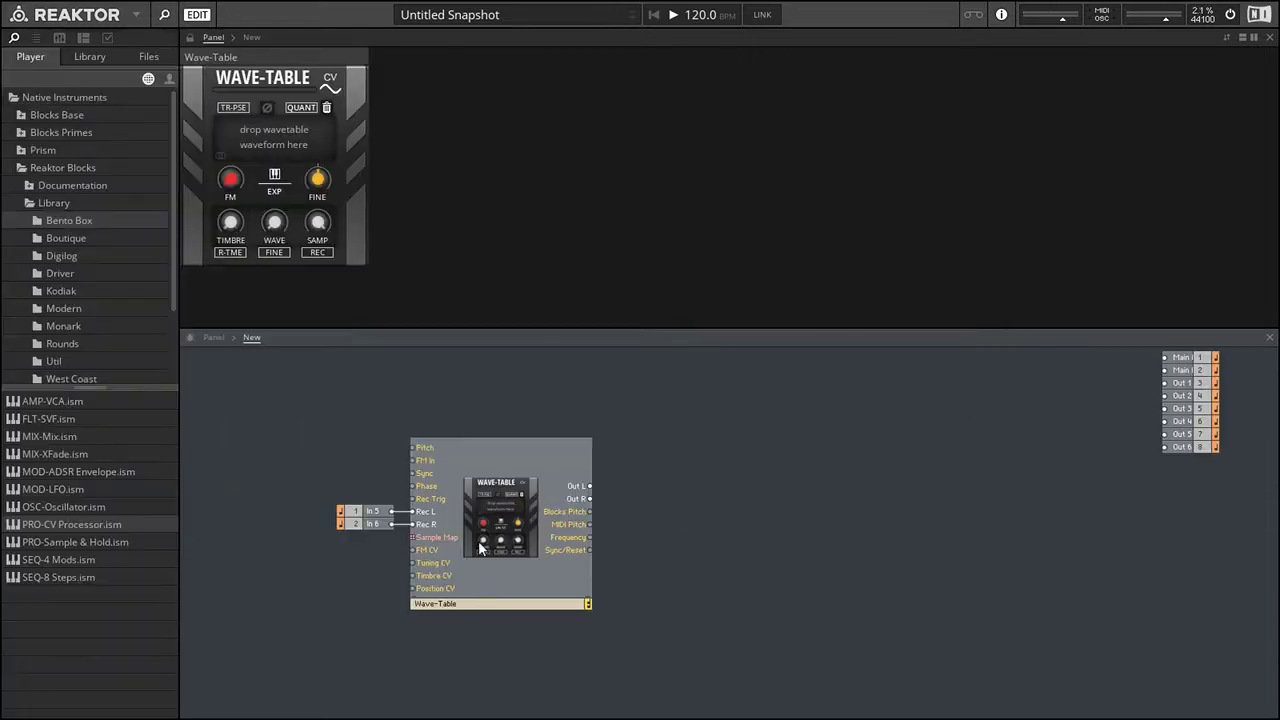
left_click_drag(497, 568, 433, 571)
left_click(650, 497)
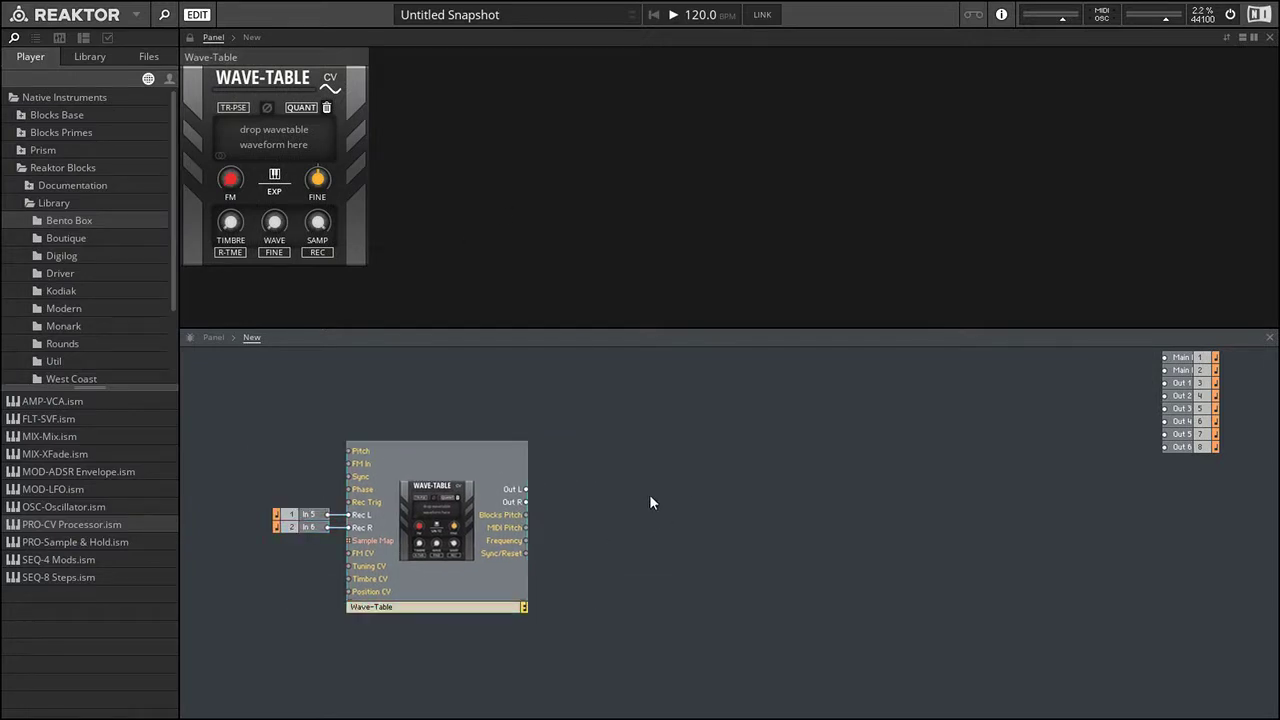
scroll(90, 323, "down", 2)
left_click(71, 273)
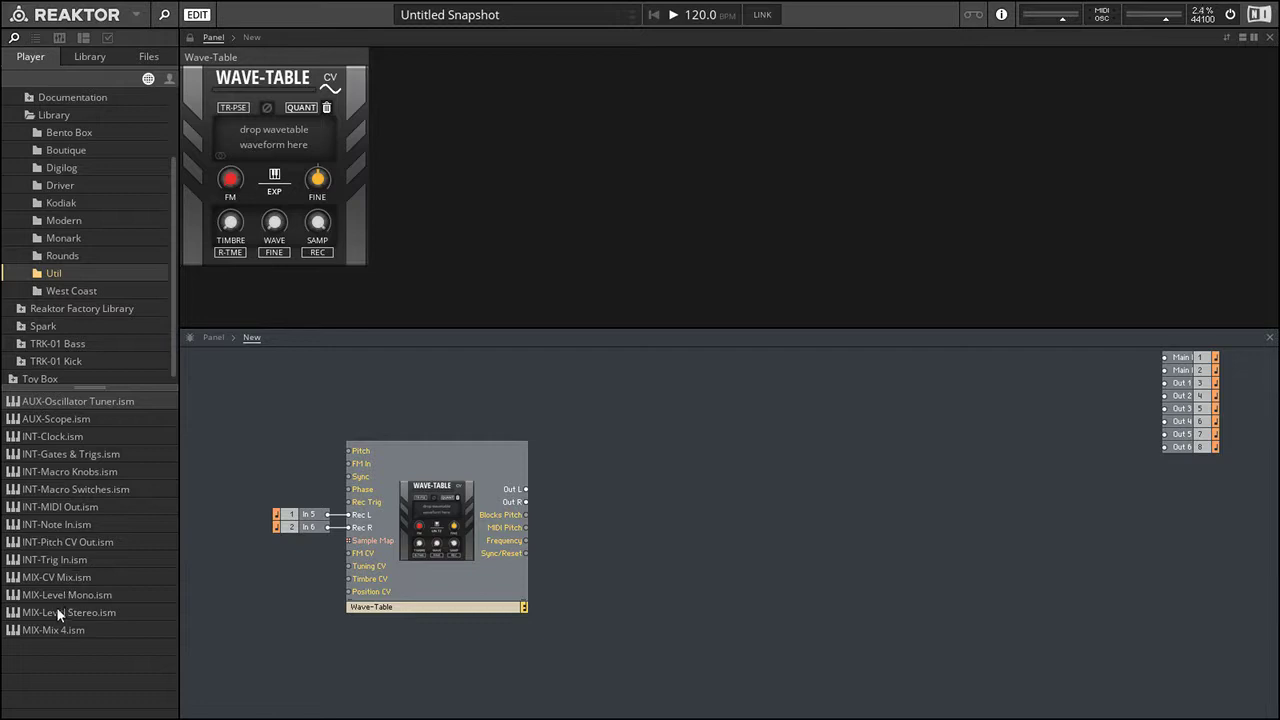
left_click_drag(63, 612, 627, 505)
- Route the Wave-Table's Out L and Out R through the Util Level Stereo block to Main outputs 1 and 2
mouse_move(527, 489)
left_mouse_down()
mouse_move(598, 541)
mouse_move(527, 502)
left_mouse_up()
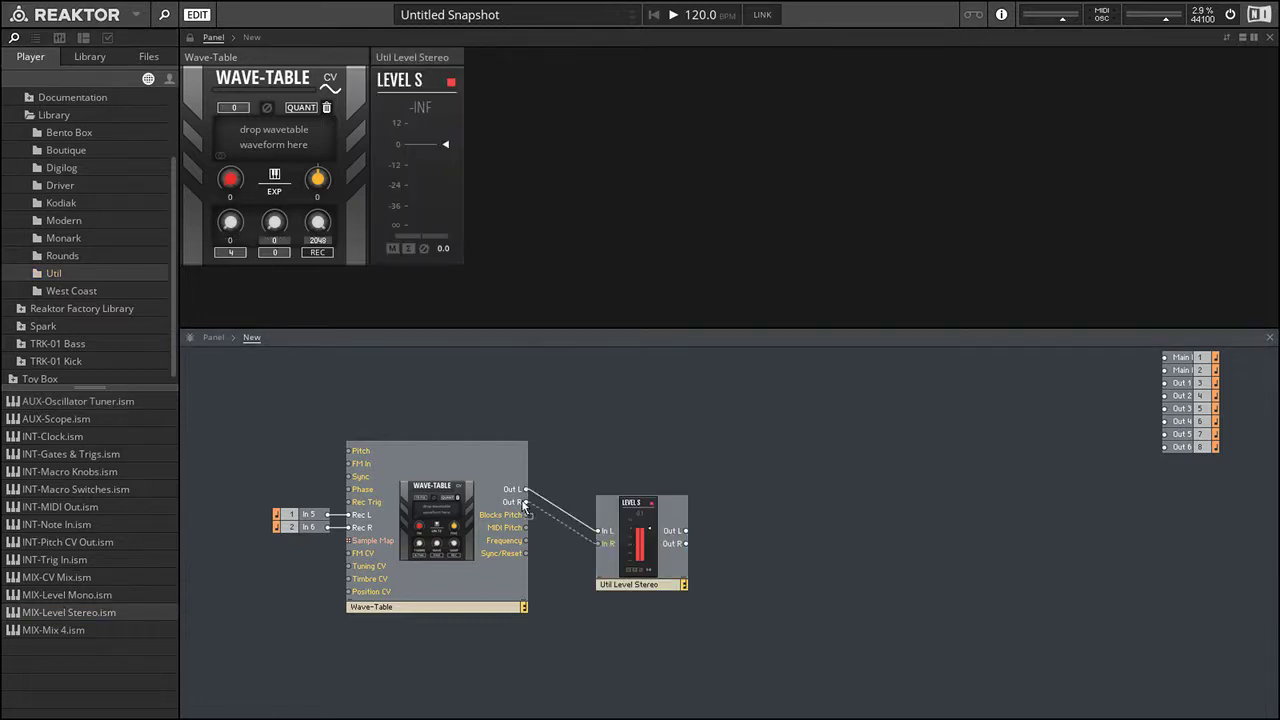
left_click_drag(645, 584, 584, 541)
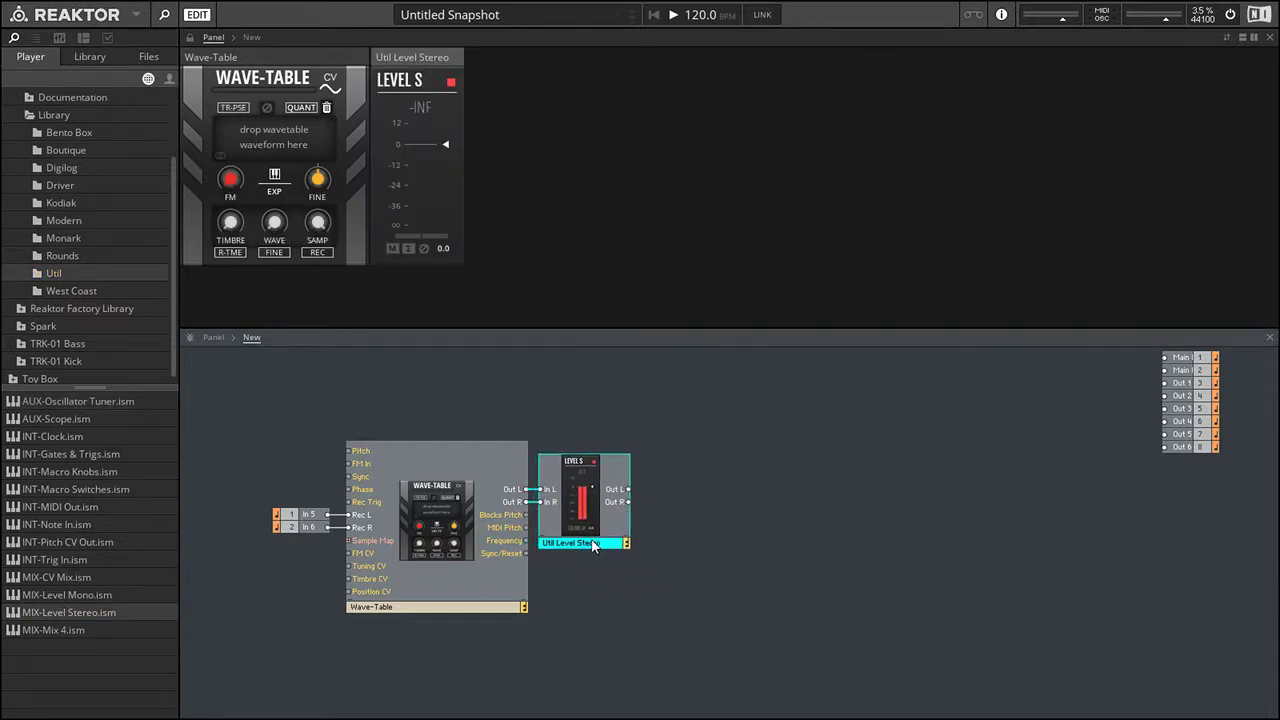
left_click(780, 461)
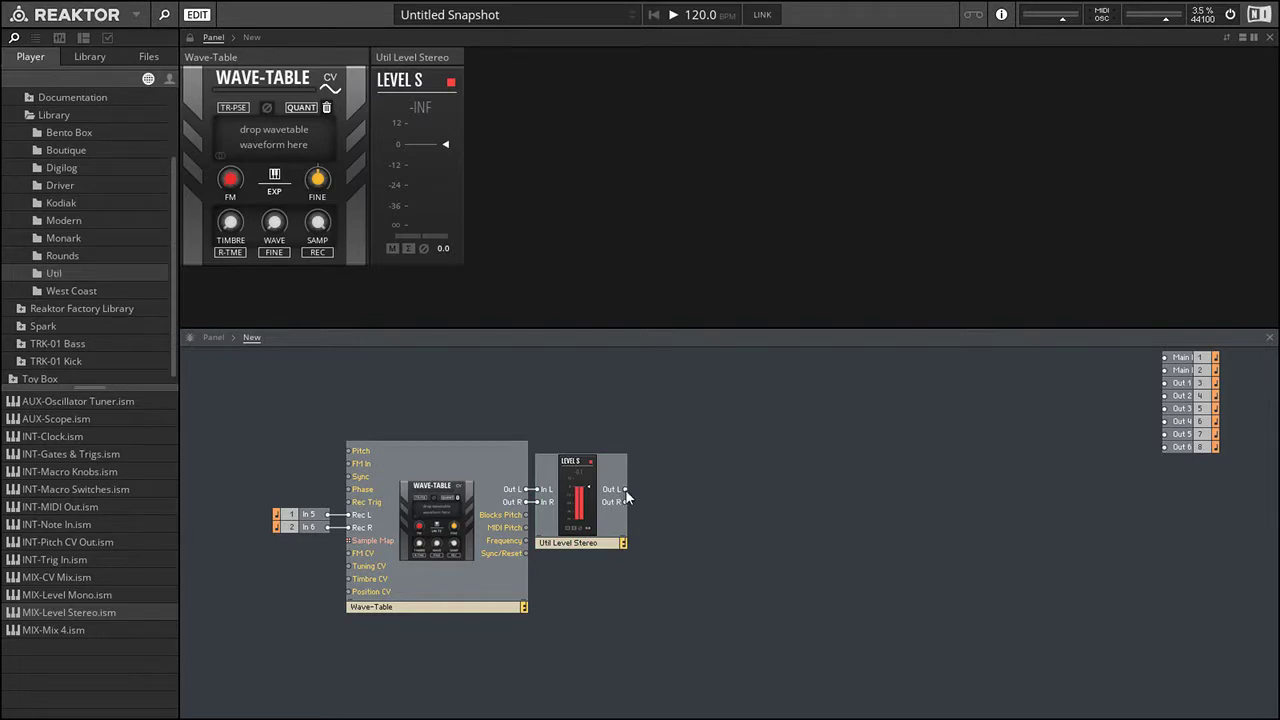
left_click_drag(625, 489, 1164, 357)
left_click_drag(625, 502, 1164, 370)
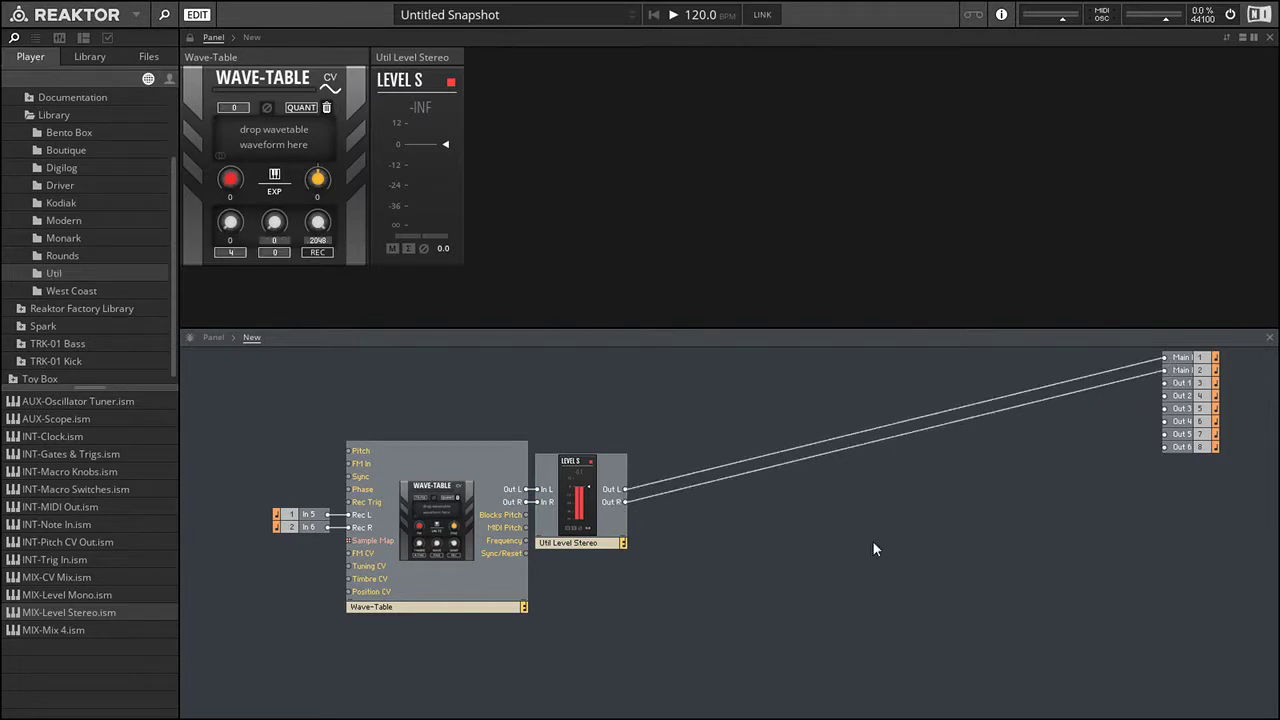
- Delete the unused output terminals 3 to 8 and arrange the inputs, blocks and Main outputs compactly
left_click_drag(1156, 548, 1212, 382)
key("Delete")
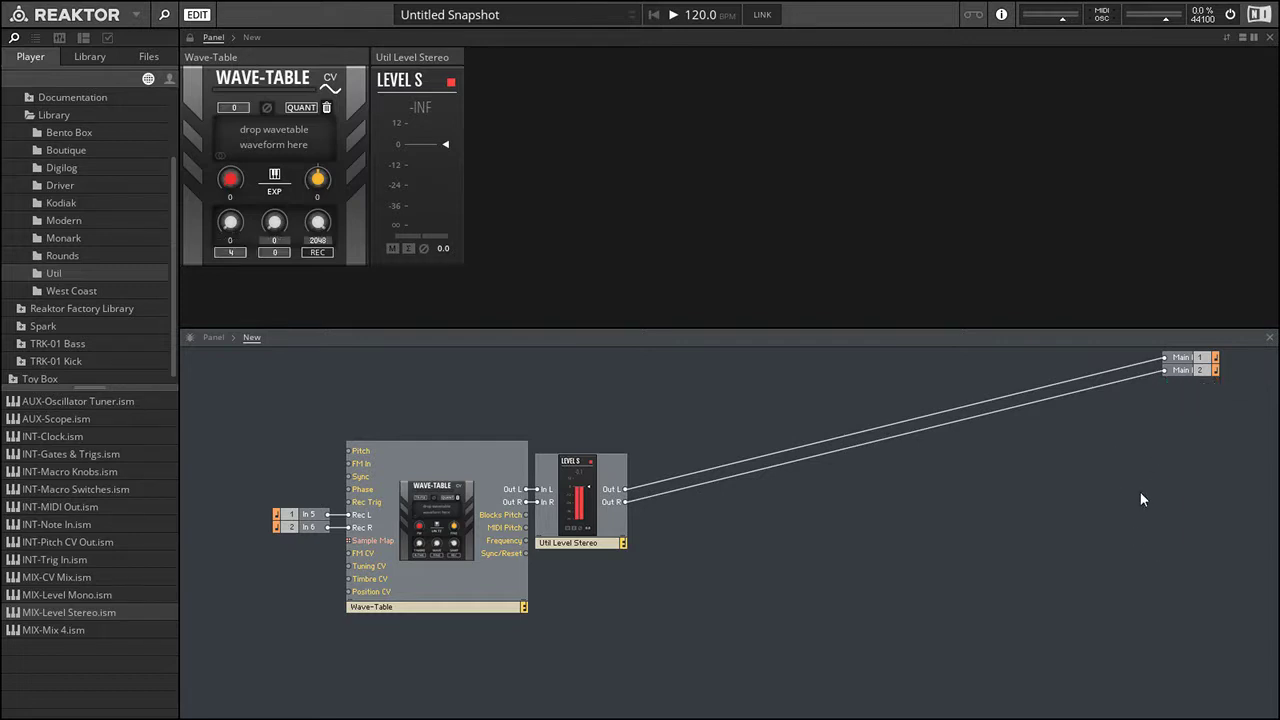
left_click_drag(1142, 499, 671, 488)
left_click(696, 472)
left_click_drag(296, 516, 306, 516)
left_click_drag(292, 406, 790, 641)
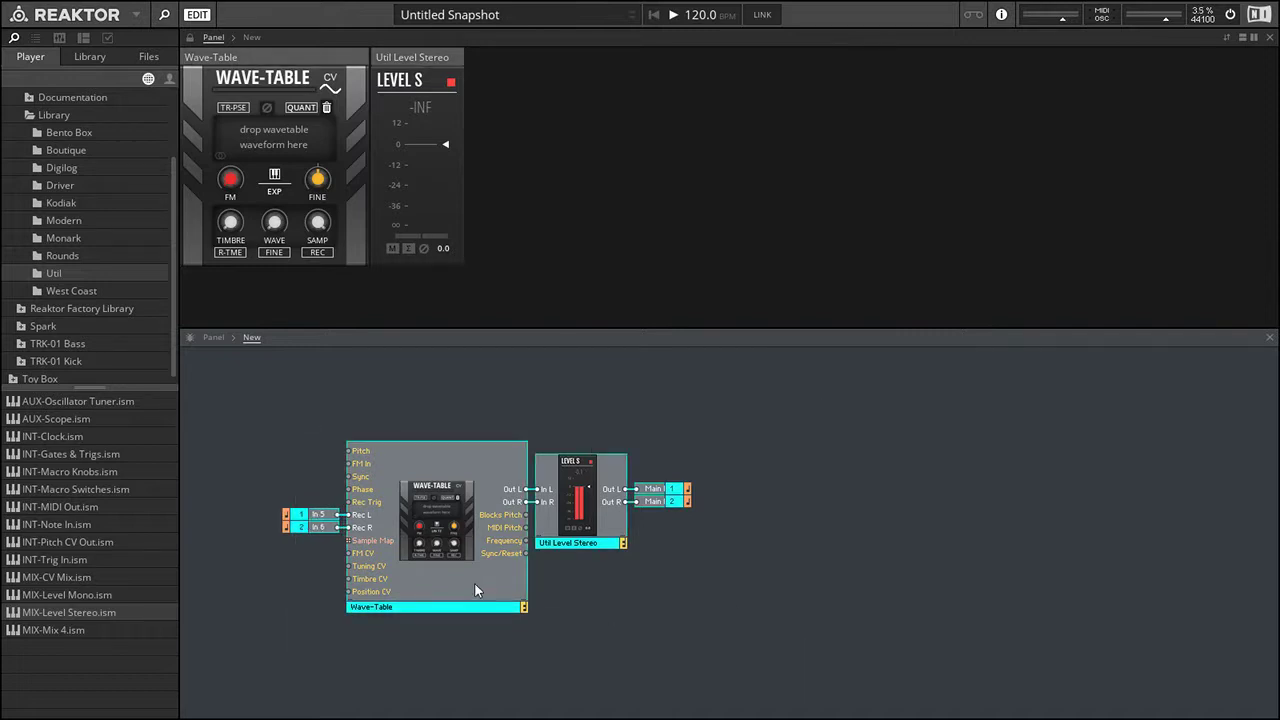
left_click_drag(474, 582, 484, 554)
left_click(430, 390)
left_click(166, 14)
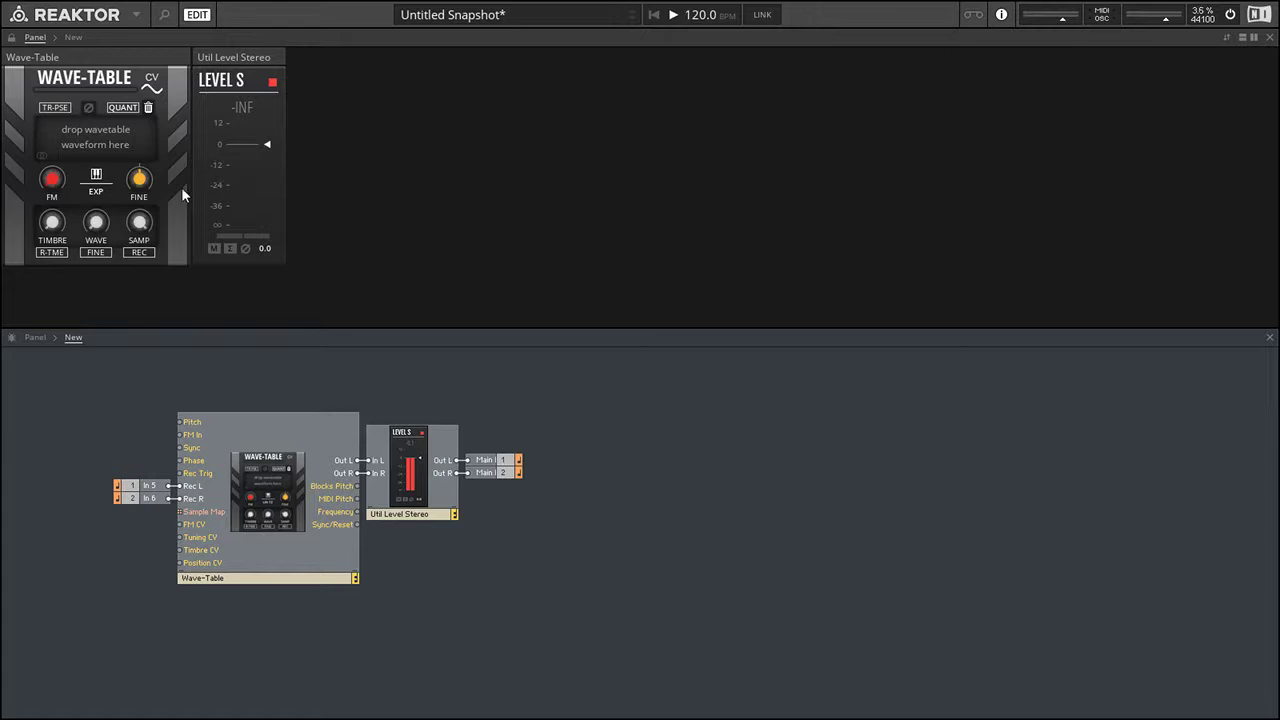
- Switch the Wave-Table from keyboard tracking to FREQ tuning and lower the Util Level Stereo to -13.2
left_click(96, 176)
left_click(132, 419)
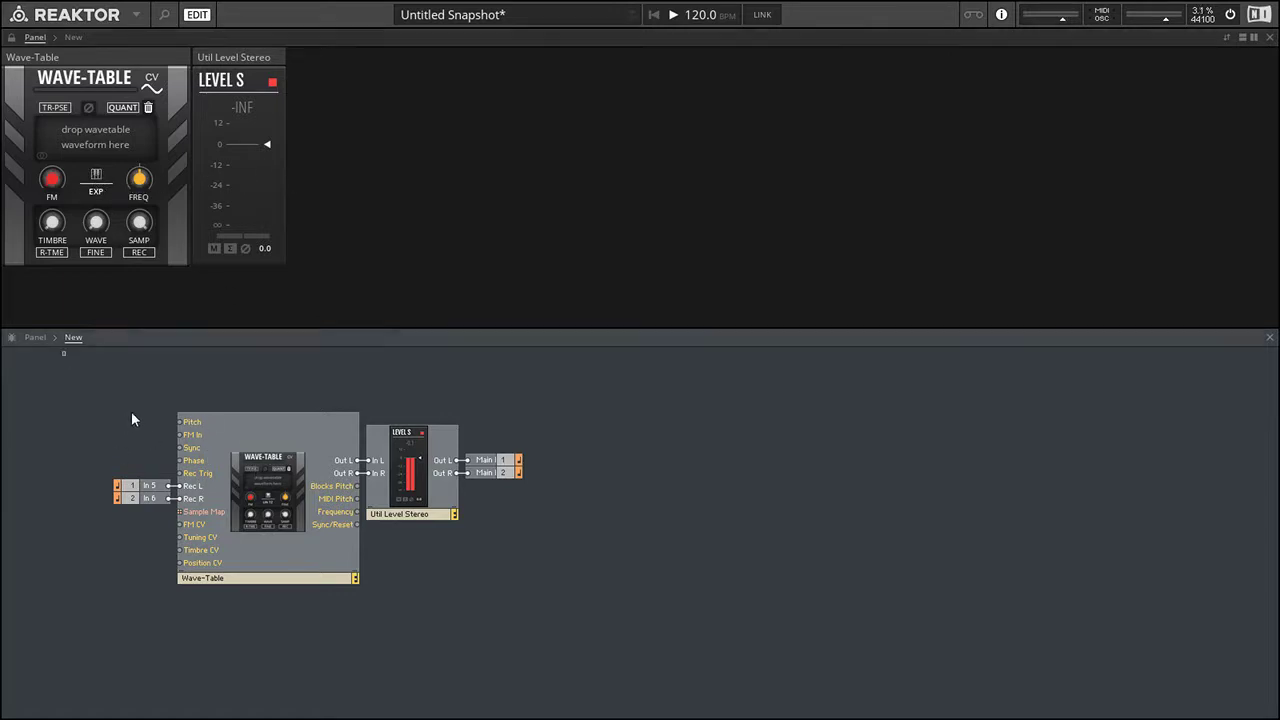
left_click_drag(131, 419, 716, 650)
left_click_drag(317, 563, 525, 598)
left_click(174, 403)
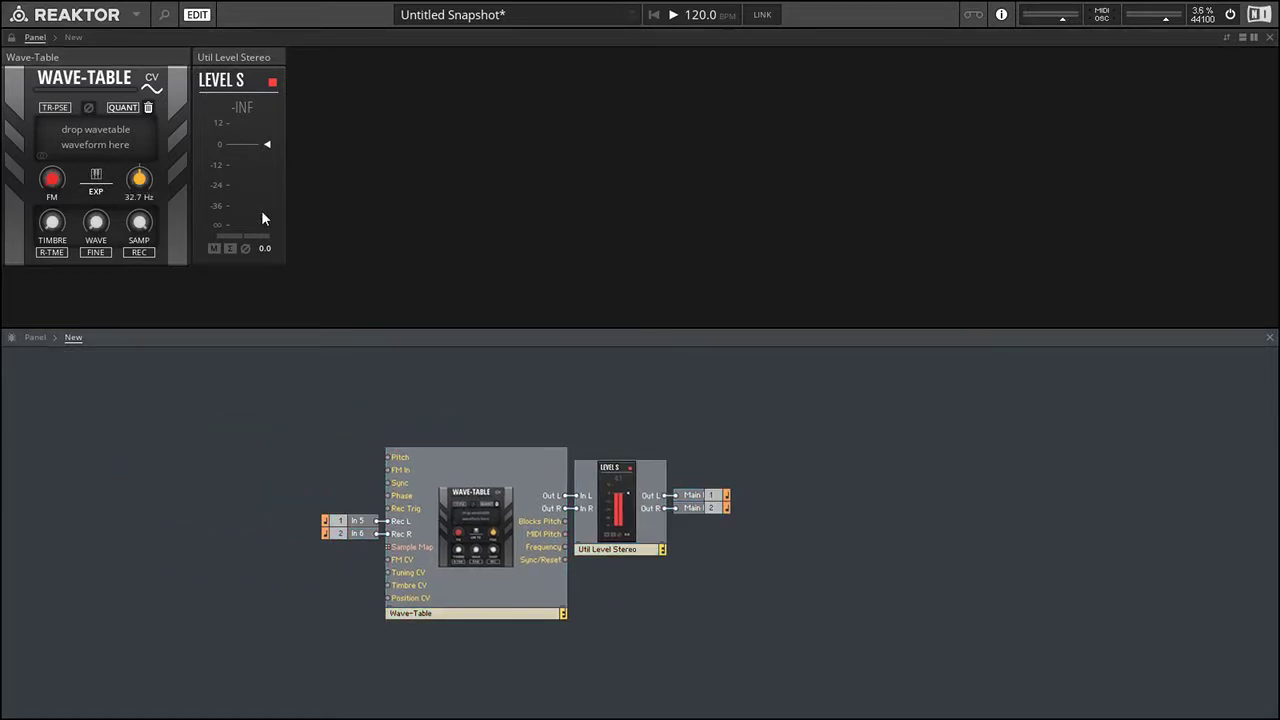
left_click_drag(250, 150, 273, 187)
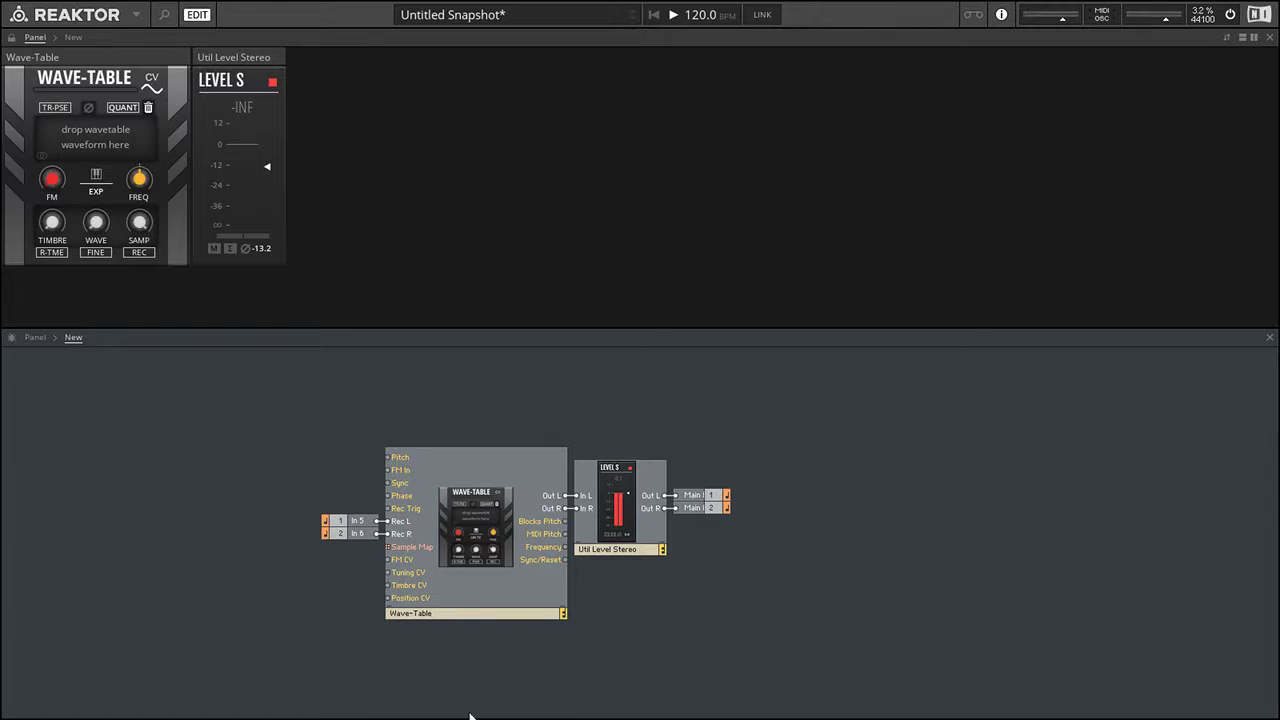
- Switch to the SCM-8 mixer Reaktor window, unmute In 5/6 in the I/O Mixer, and minimize that window
key("super")
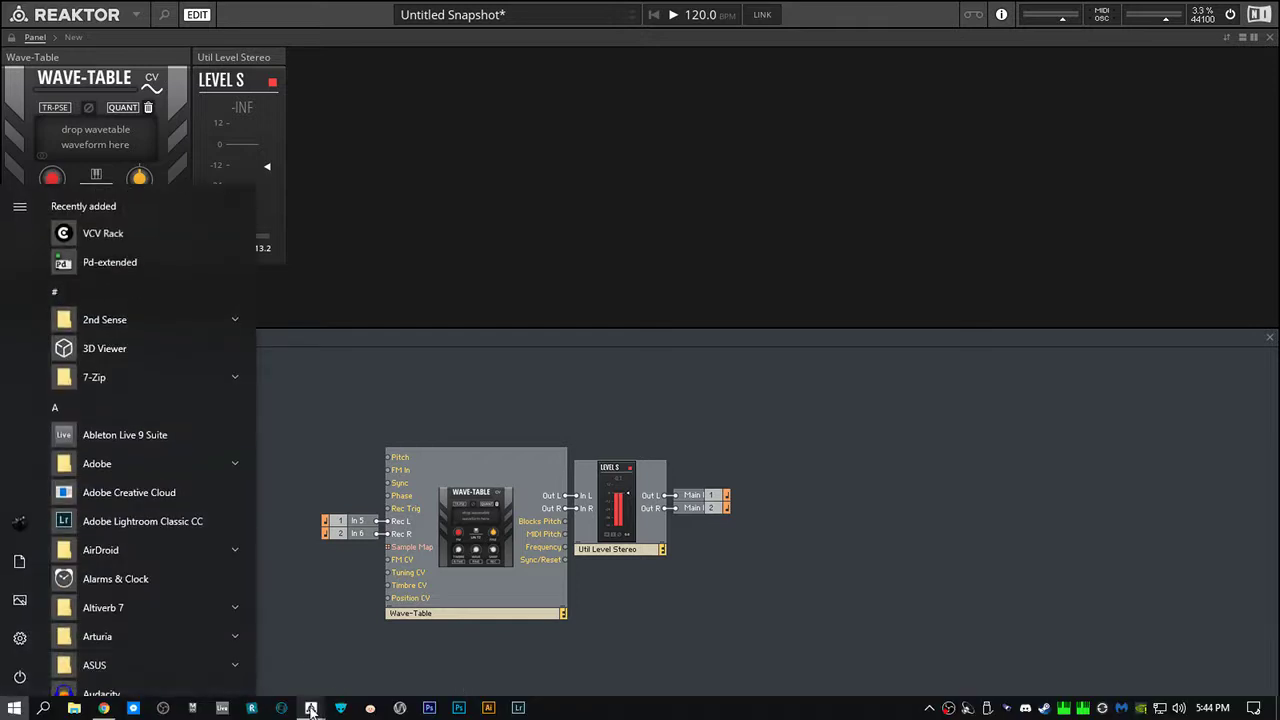
mouse_move(311, 708)
left_click(257, 651)
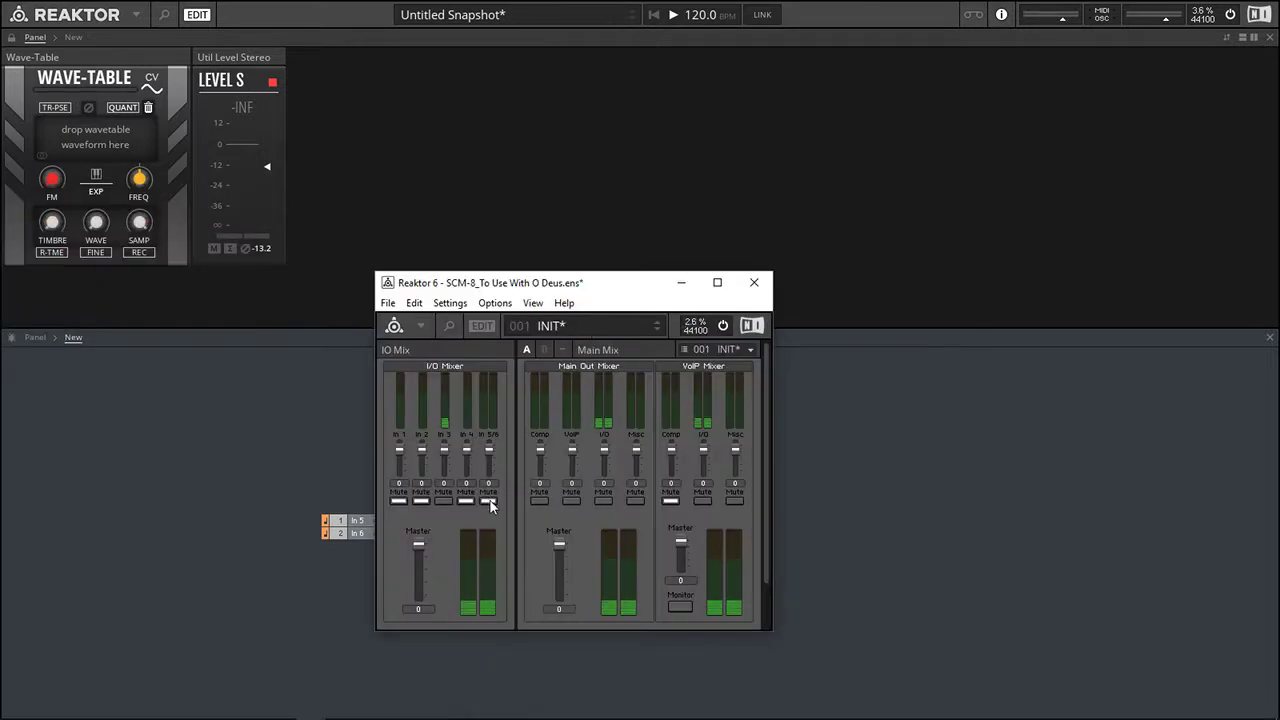
left_click(489, 501)
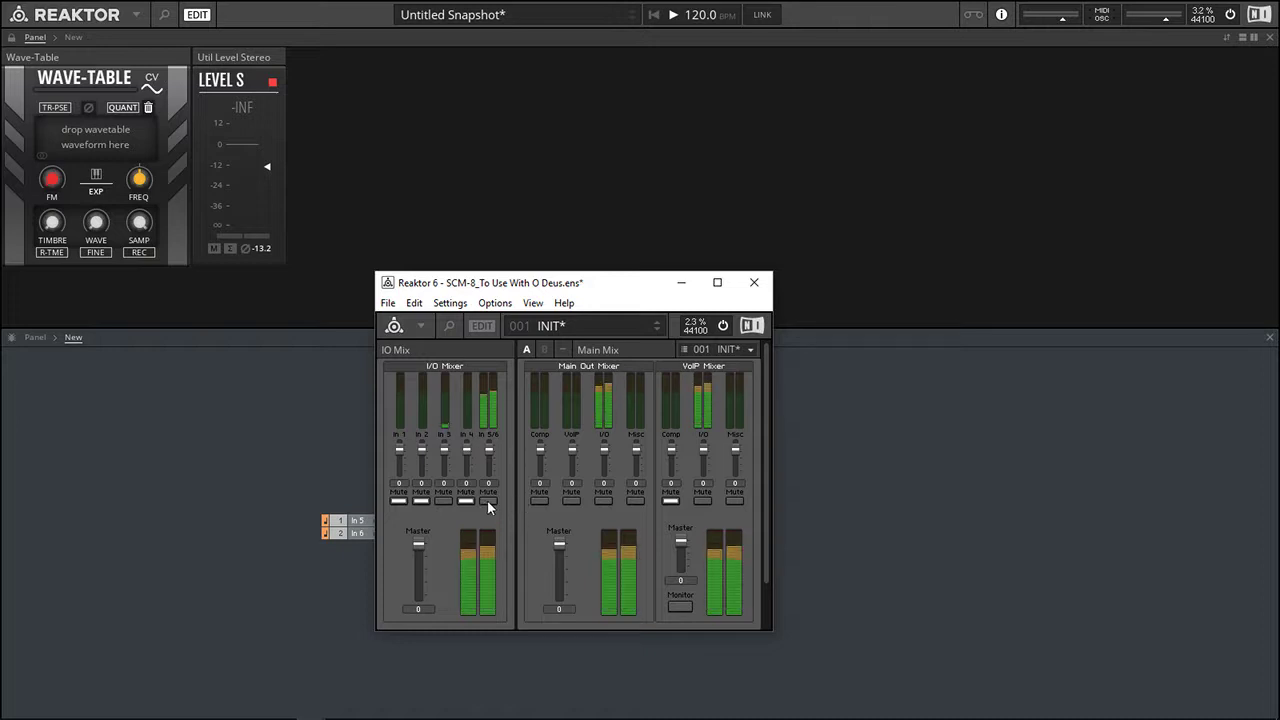
left_click(681, 282)
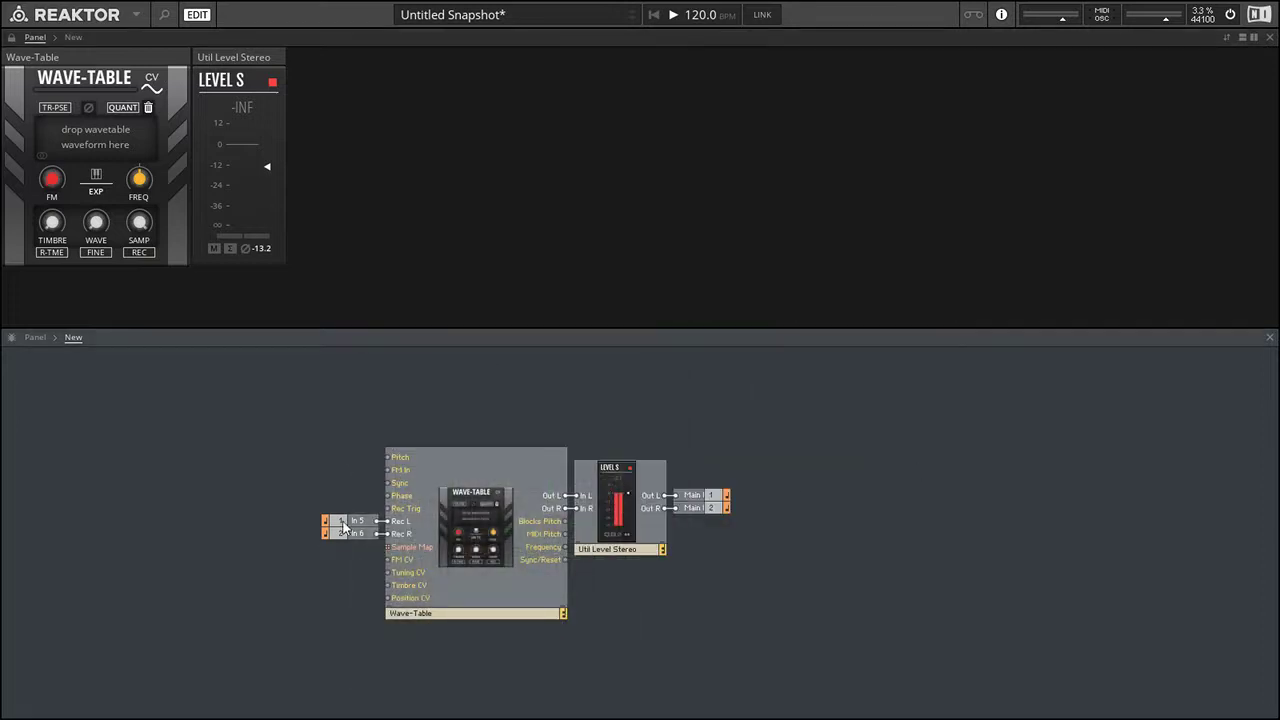
- Check the output and input routing in the Audio and MIDI Settings
key("ctrl+")
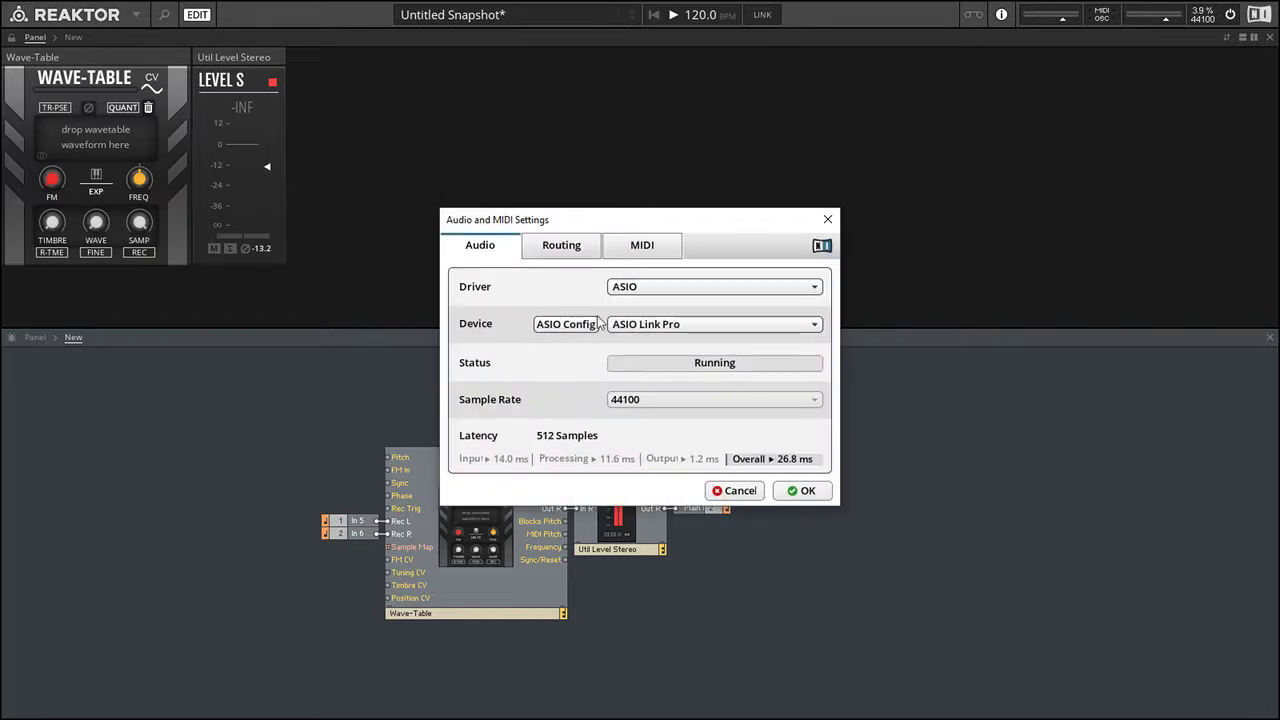
left_click(574, 251)
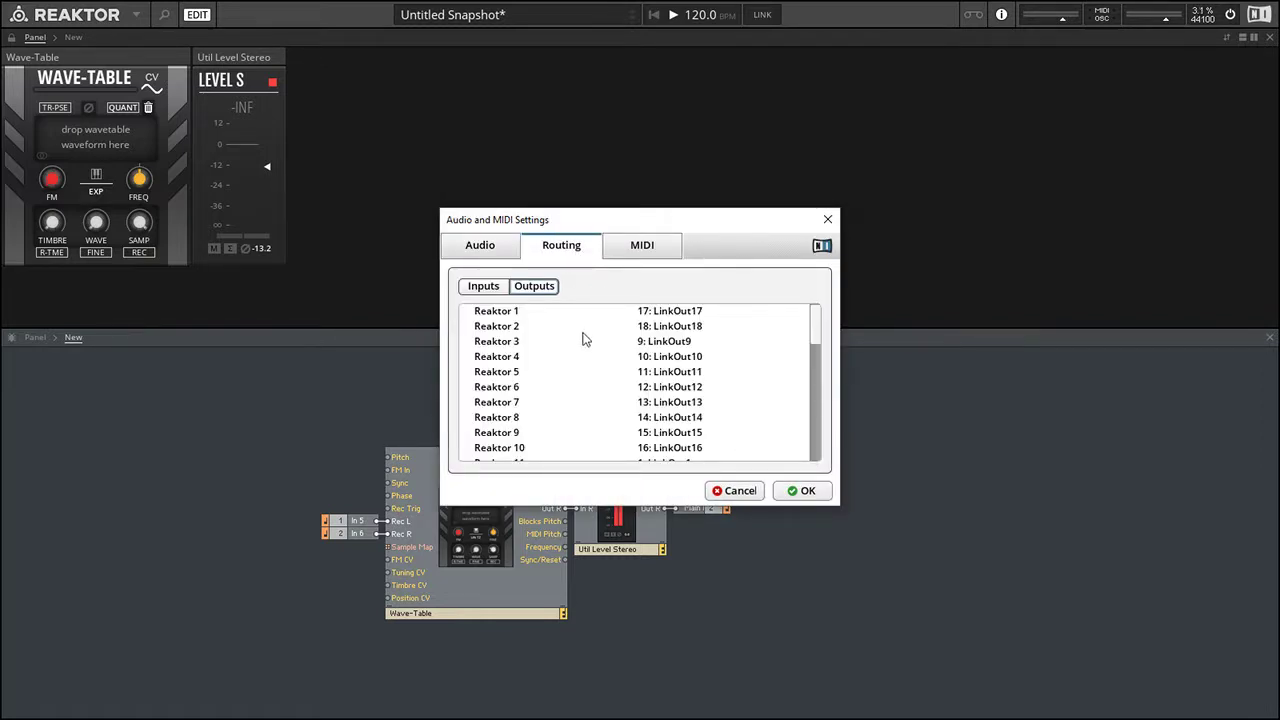
scroll(585, 340, "down", 3)
scroll(585, 340, "up", 3)
left_click(483, 287)
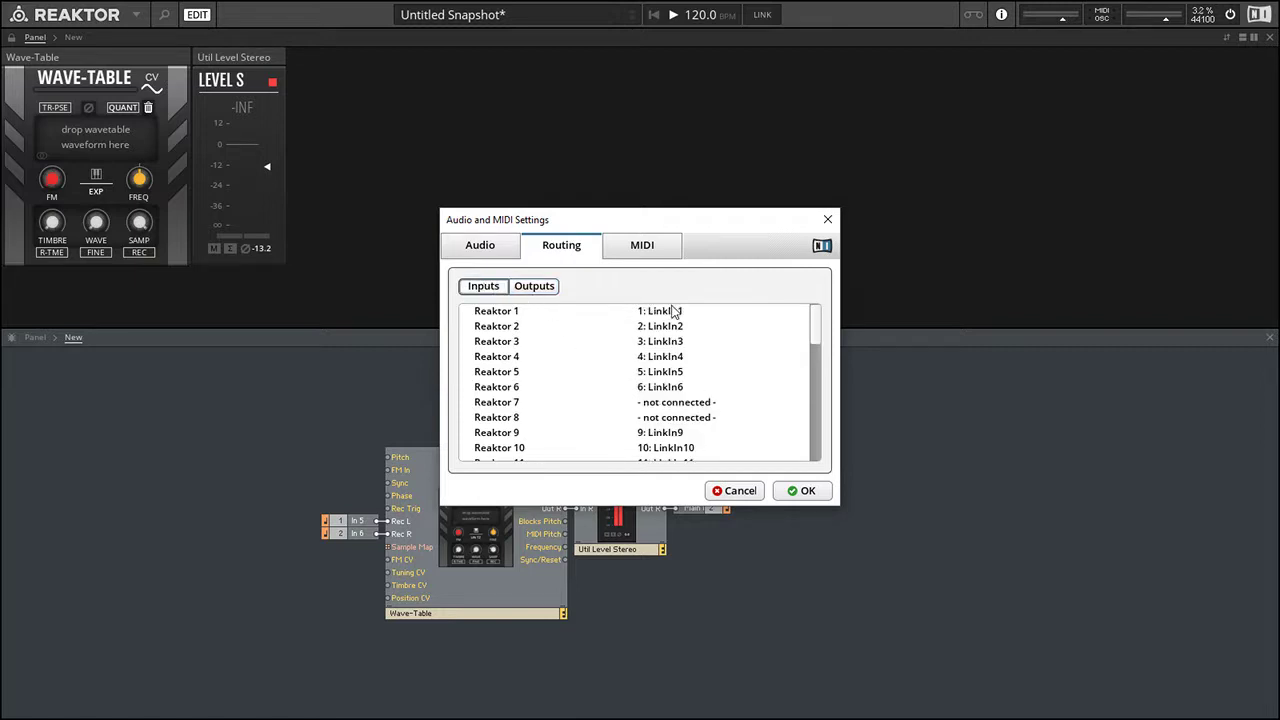
left_click(828, 219)
- Switch to ASIO Link Pro to check its driver and host channel routing, and return to the ensemble
key("super")
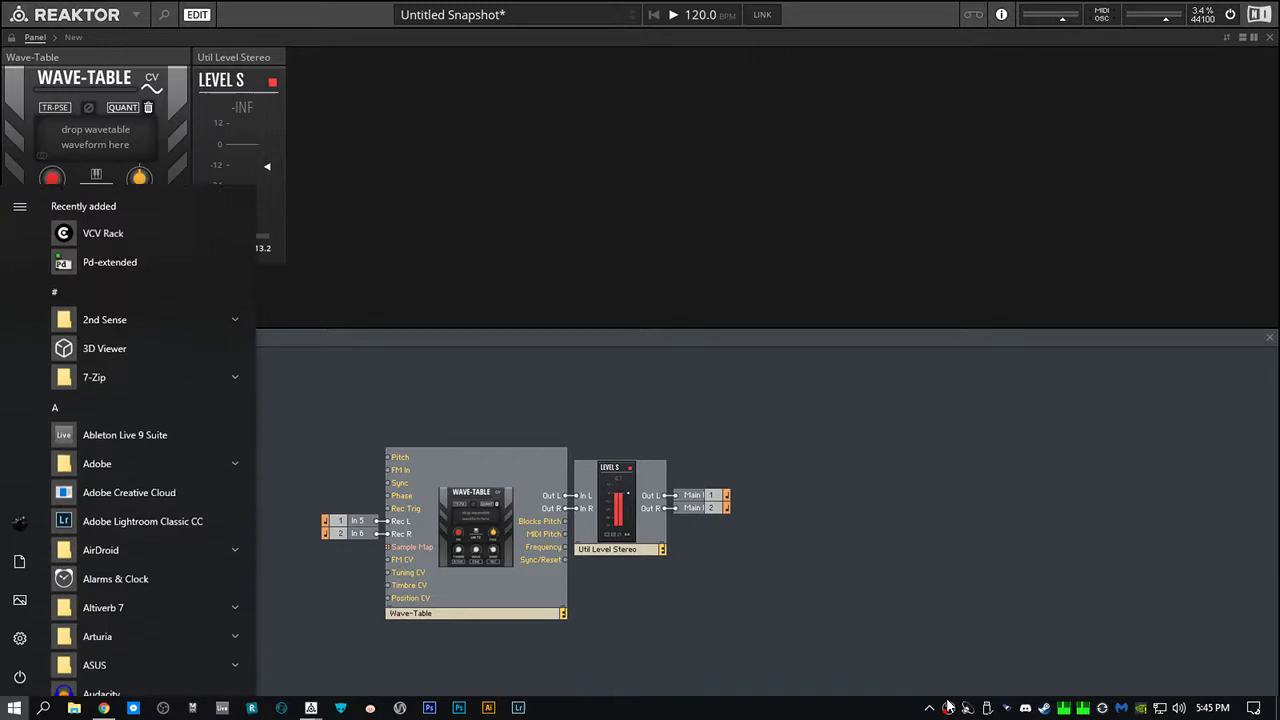
left_click(1071, 709)
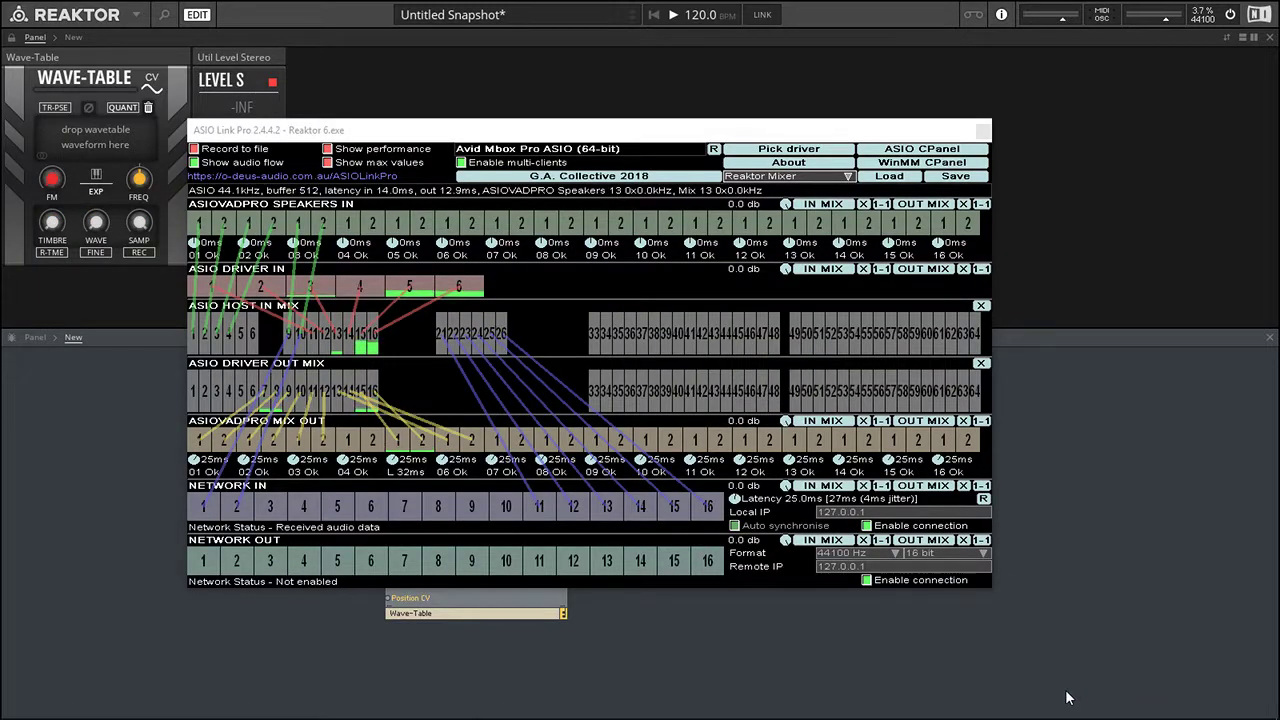
left_click(1012, 220)
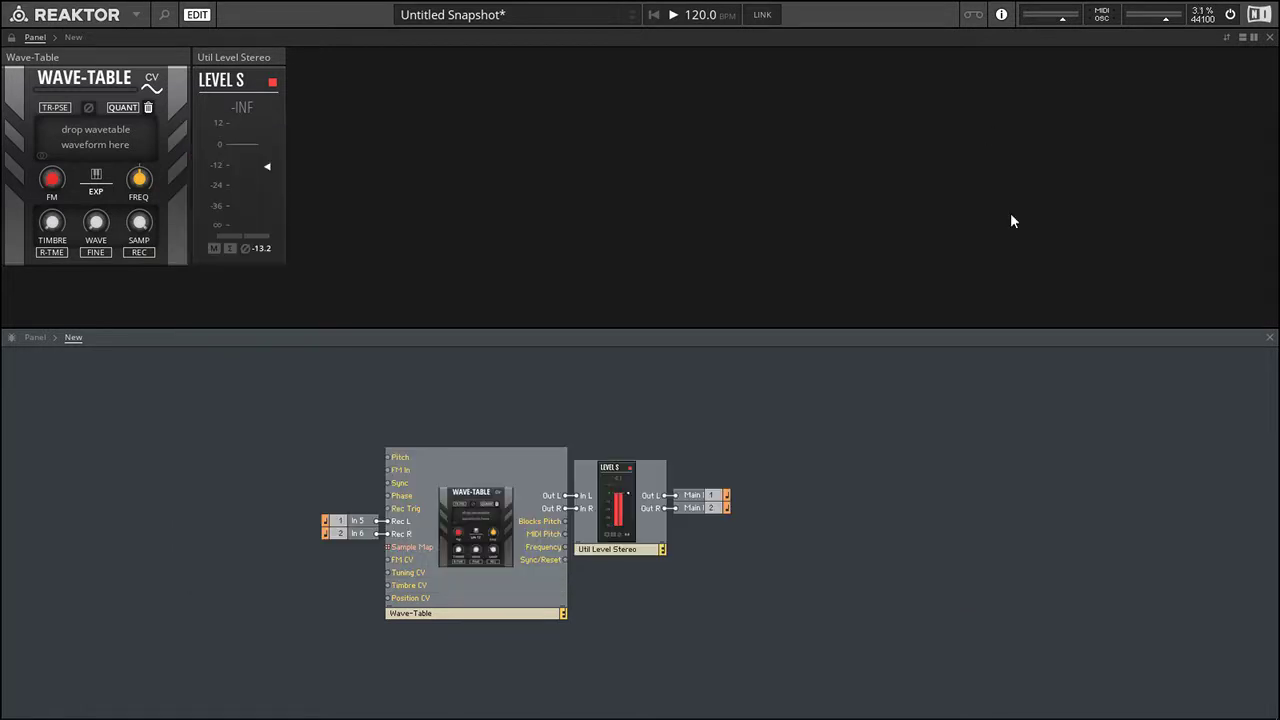
key("super")
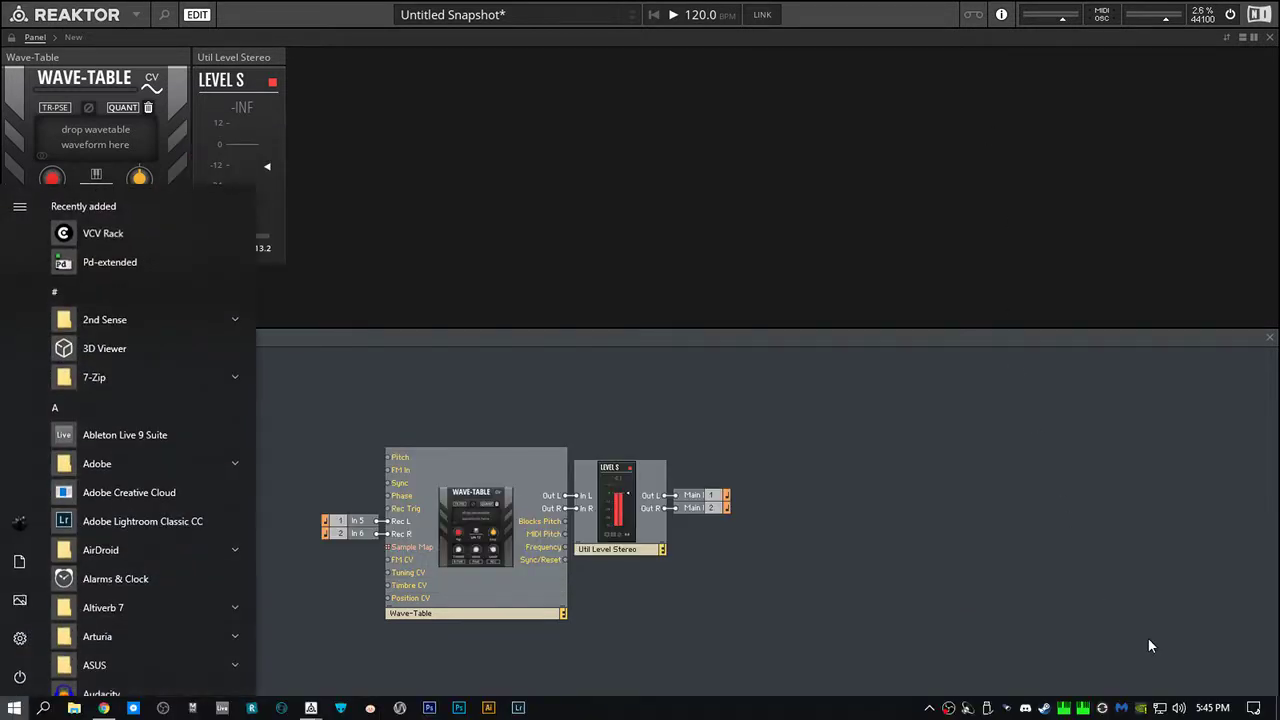
left_click(993, 578)
- Duplicate the In 5 and In 6 terminals up to channels 5 and 6, and move the copies on channels 1 to 4 aside
left_click_drag(312, 568, 258, 554)
left_click(196, 498)
key("ctrl+d")
left_click_drag(298, 515, 198, 395)
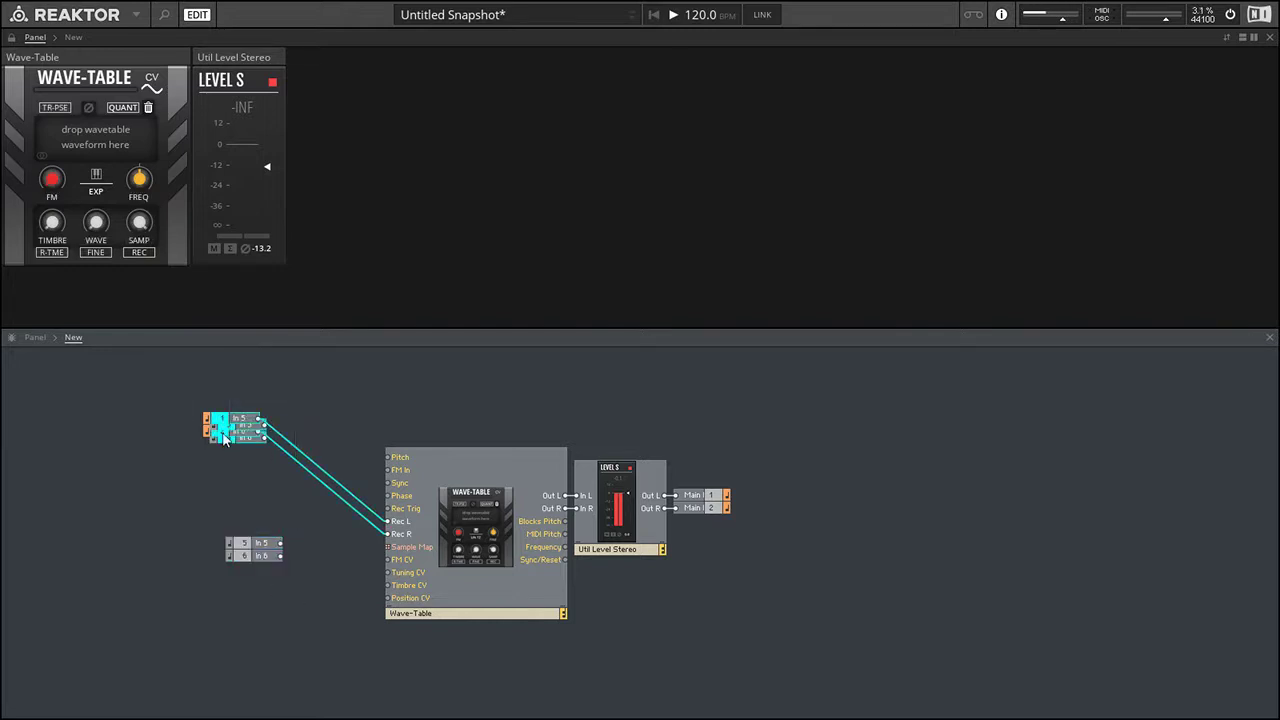
left_click_drag(223, 437, 108, 405)
- Replace the wires into the Wave-Table's Rec L and Rec R with connections from input channels 5 and 6
left_click(177, 445)
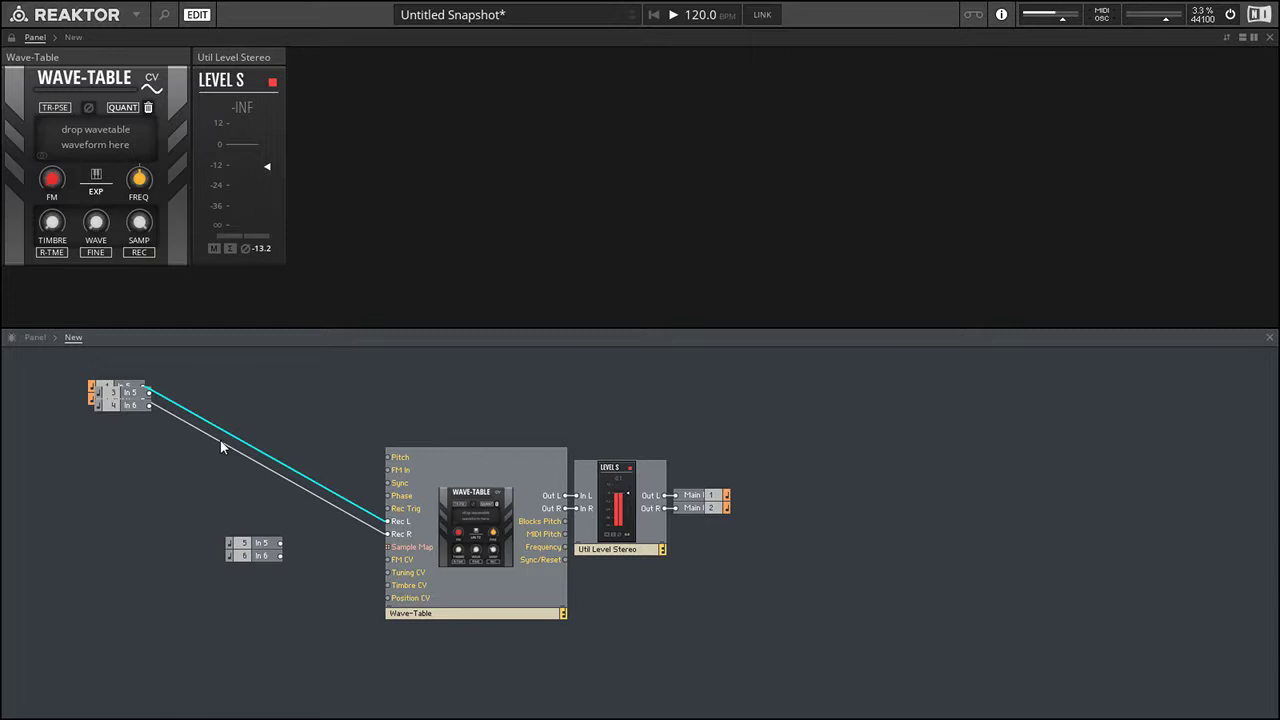
key("Delete")
left_click(220, 443)
key("Delete")
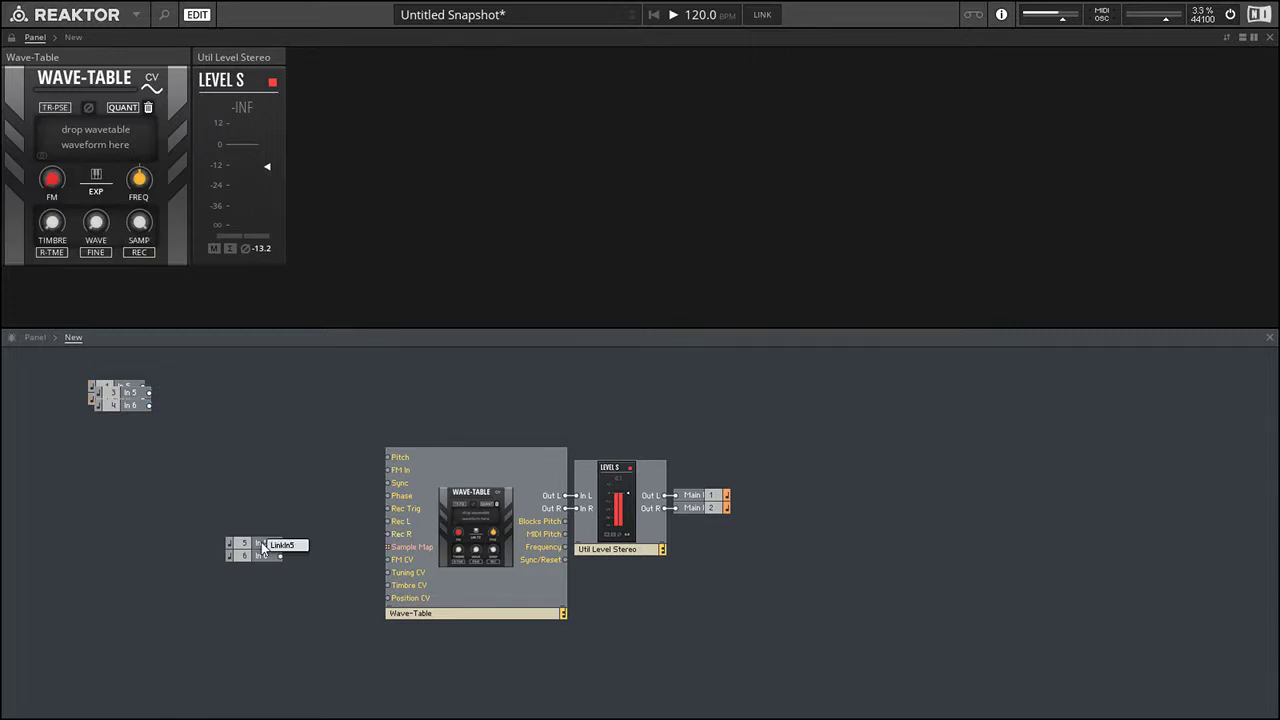
left_click_drag(283, 545, 388, 521)
left_click_drag(388, 534, 344, 515)
left_click(310, 419)
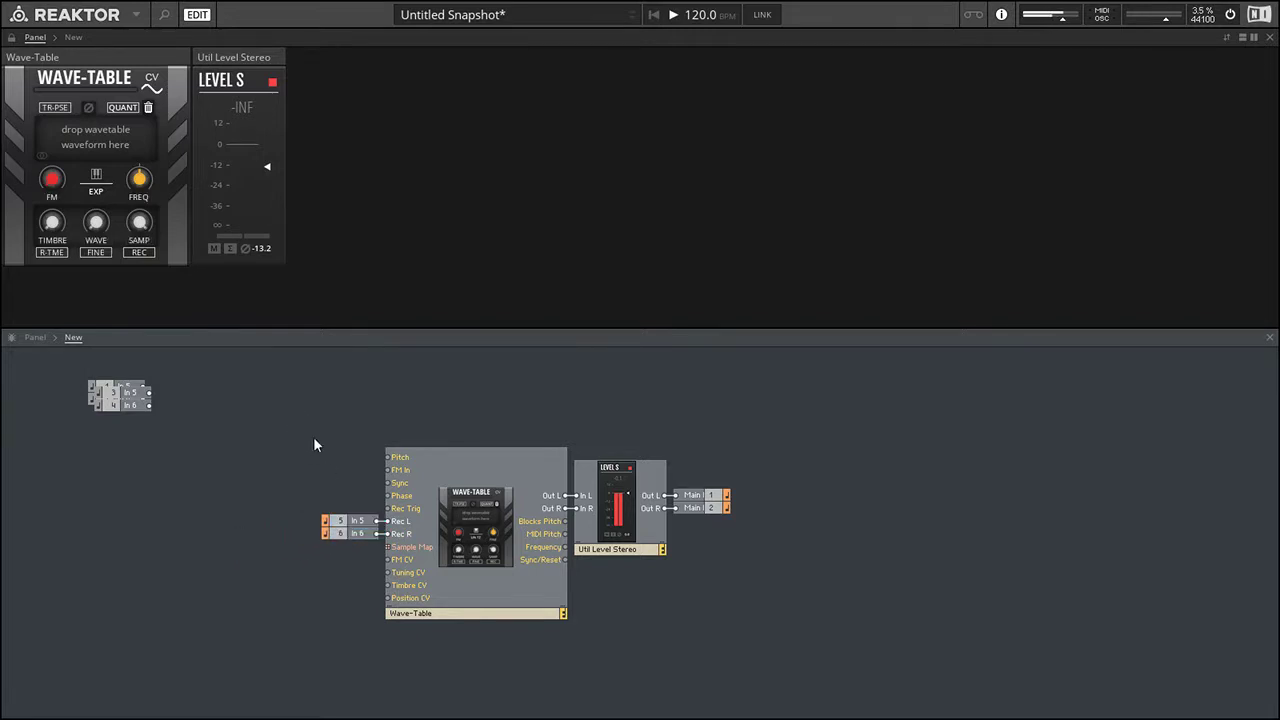
- Move the unused input terminals aside and shift the Wave-Table, Level and Main outputs slightly away from the channel 5 and 6 inputs
left_click_drag(108, 377, 95, 385)
left_click(417, 428)
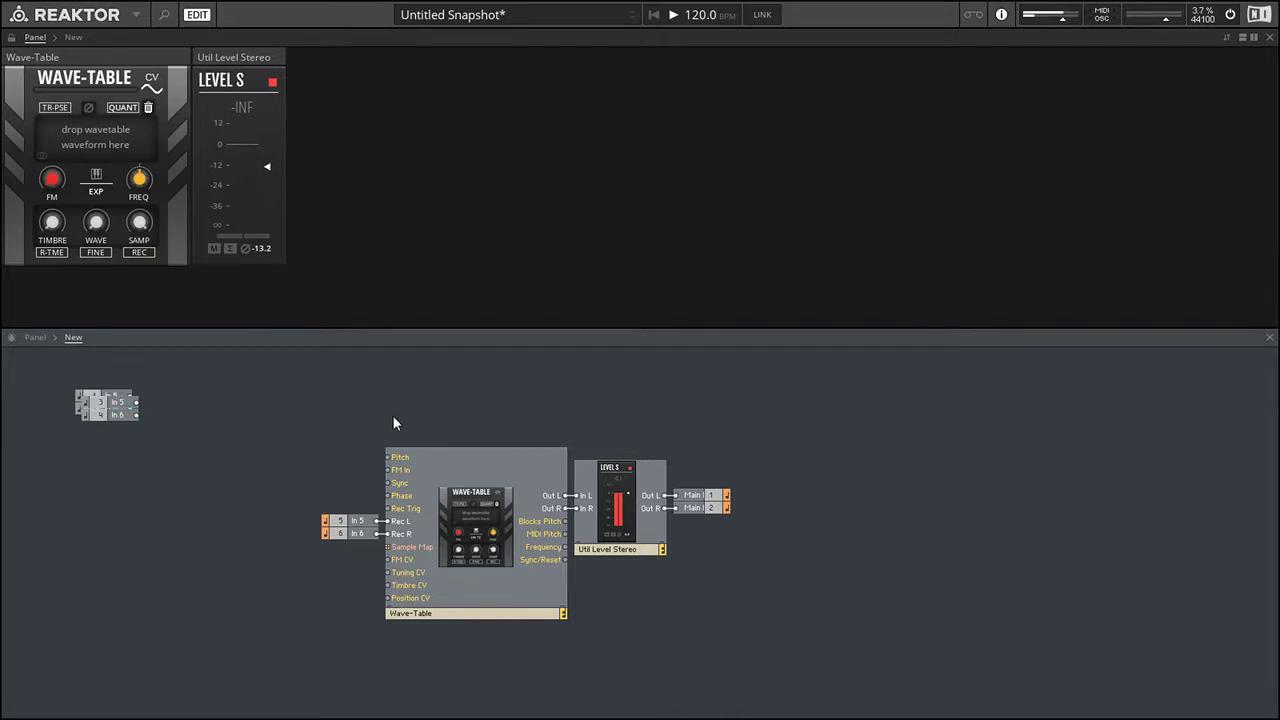
left_click_drag(485, 407, 700, 575)
left_click_drag(492, 575, 514, 575)
left_click(936, 590)
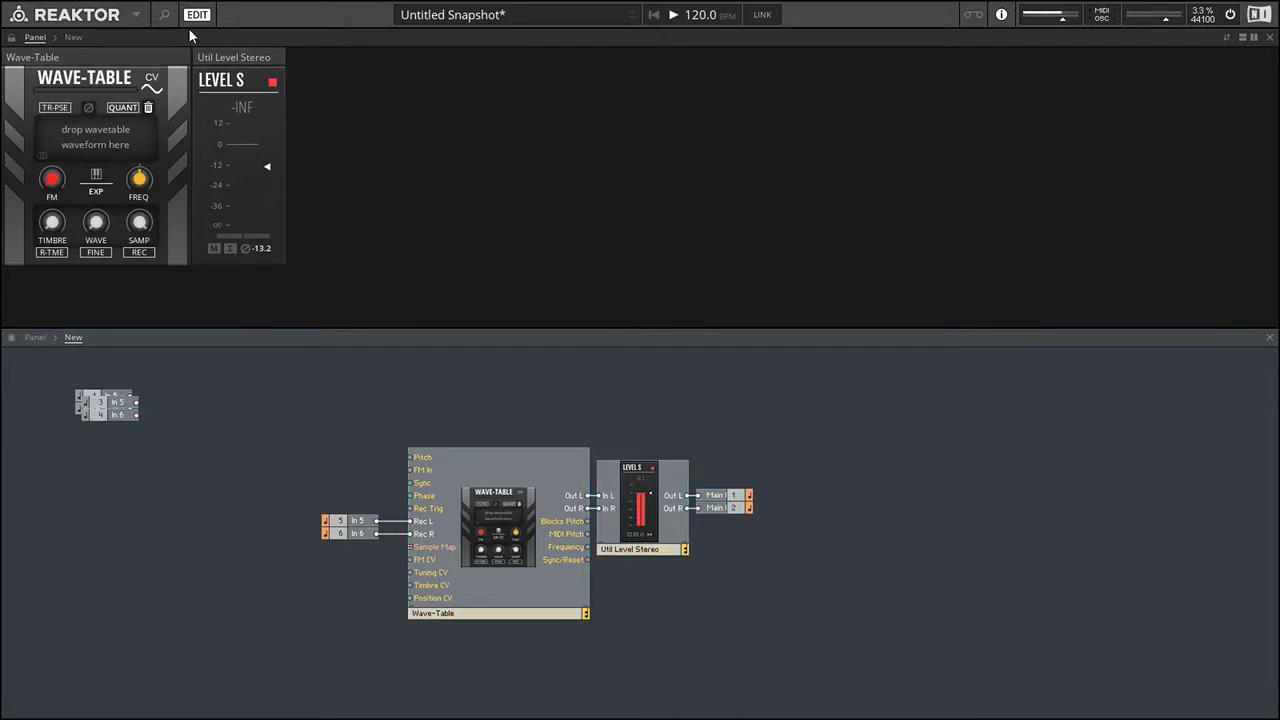
- Delete the Util Level Stereo block and add a Util Mix 4 block from the library in its place
left_click(166, 15)
left_click(779, 485)
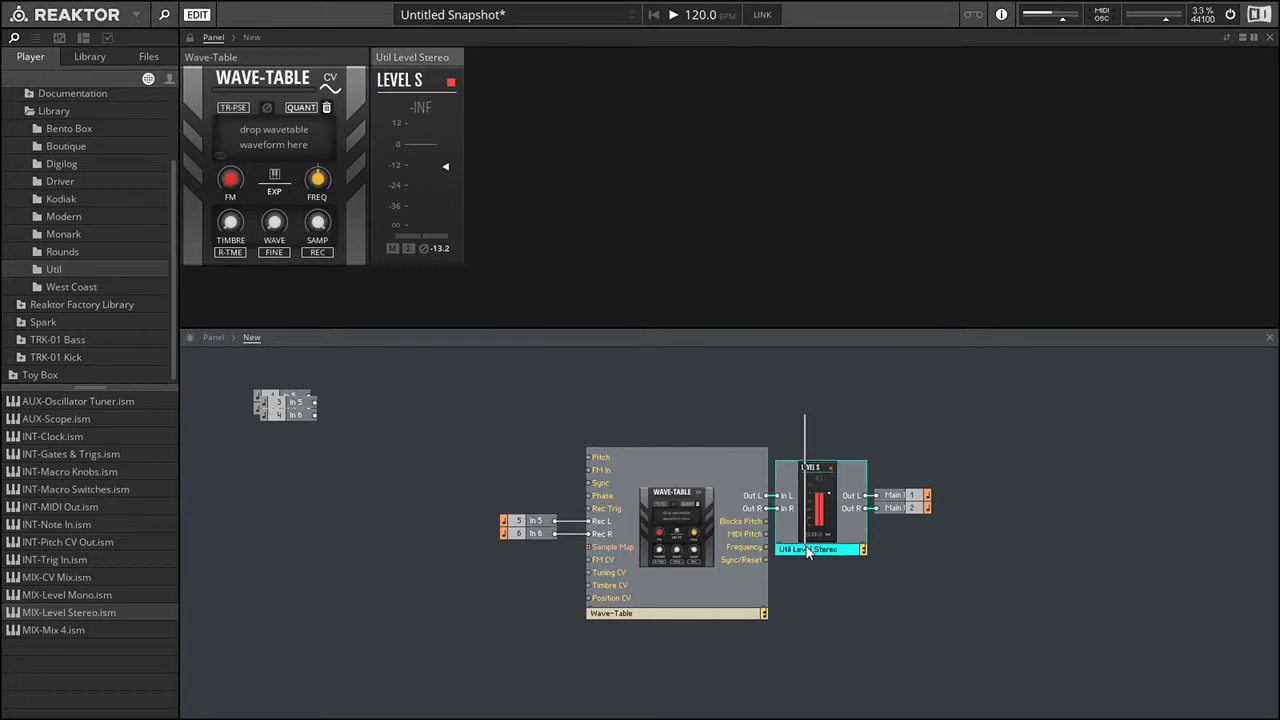
key("Delete")
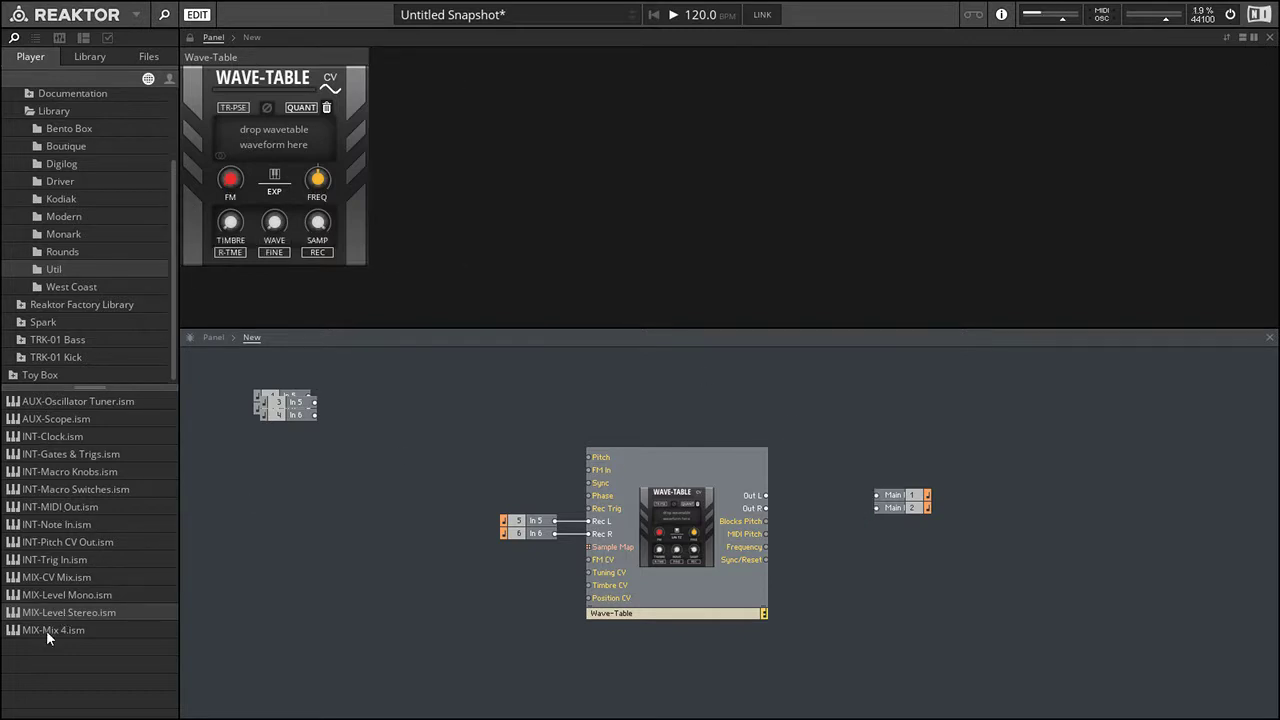
left_click_drag(46, 630, 675, 400)
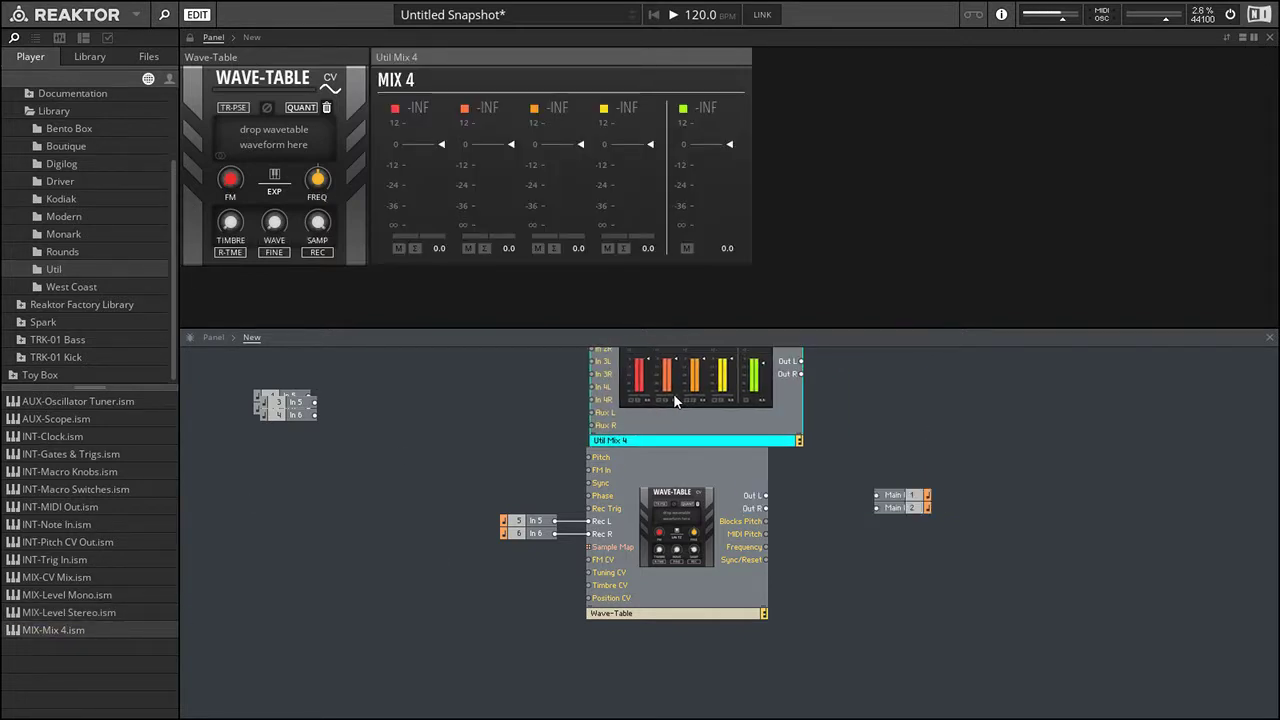
left_click(904, 448)
- Wire inputs 5 and 6 into Mix 4's first stereo input and the Wave-Table into its second, with Mix 4 feeding Main outputs 1 and 2
left_click_drag(563, 444, 592, 361)
left_click_drag(592, 374, 555, 585)
left_click_drag(802, 413, 876, 559)
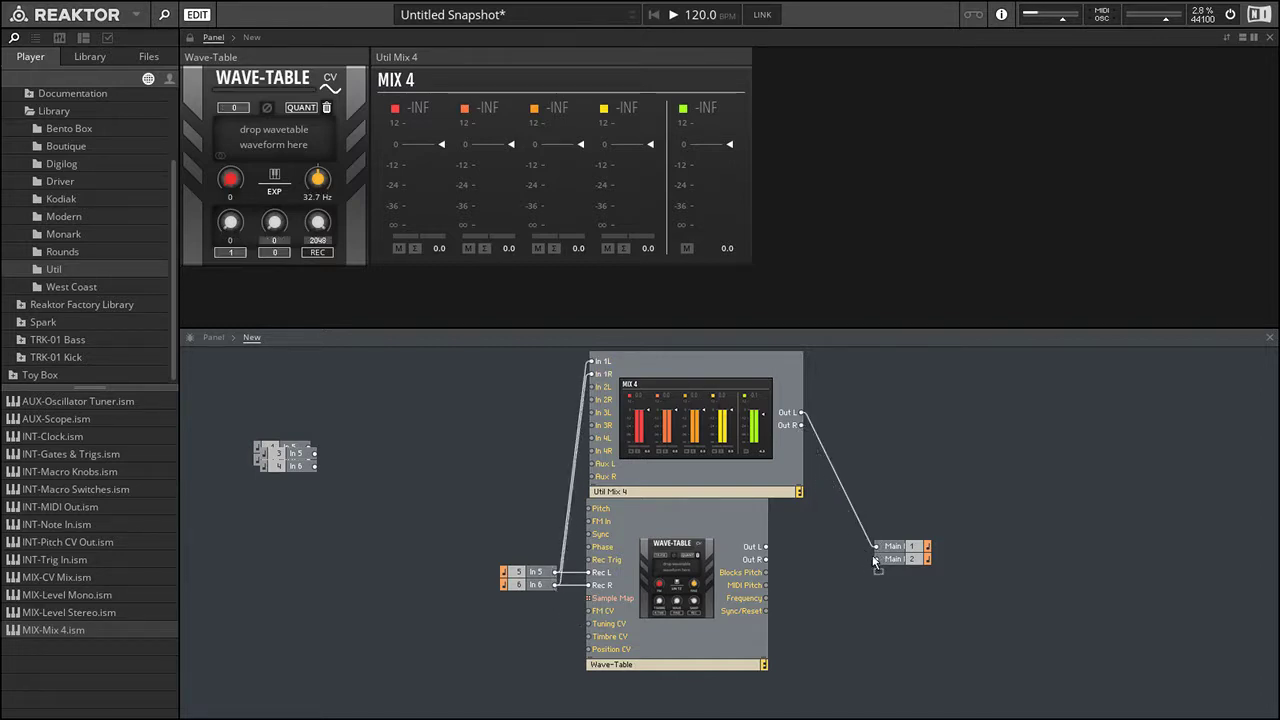
left_click_drag(643, 465, 591, 387)
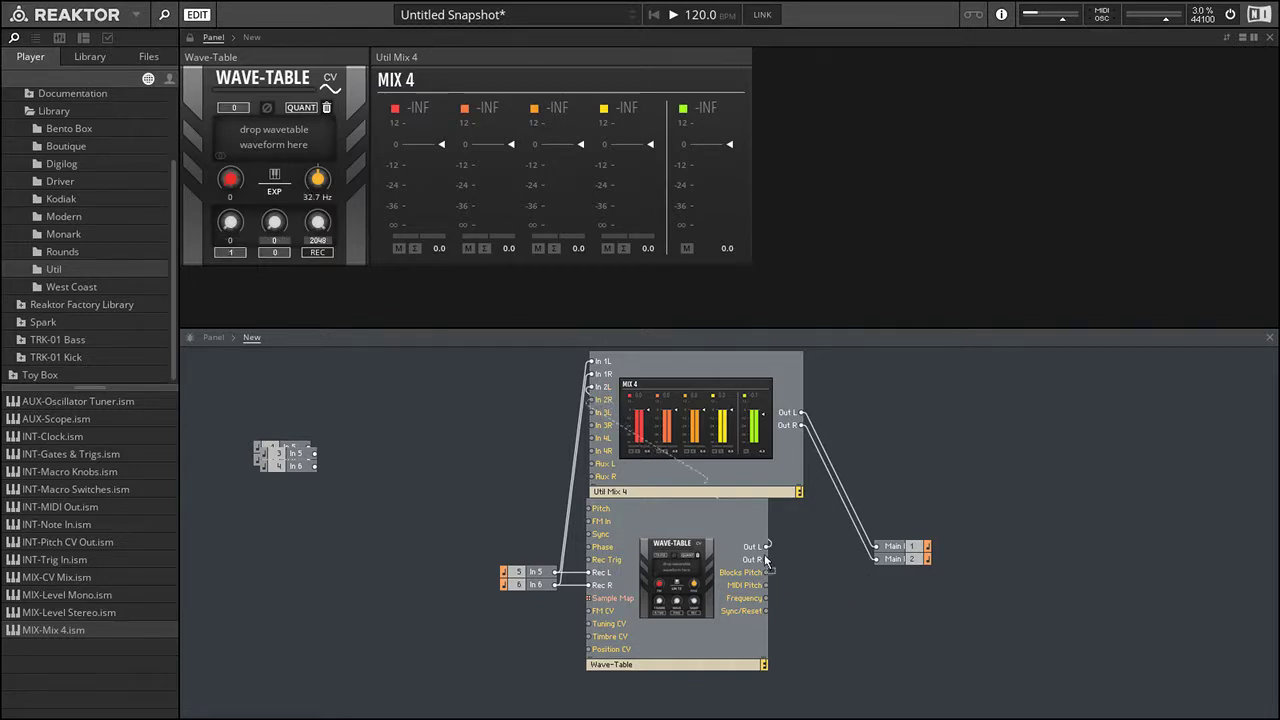
left_click_drag(766, 559, 591, 399)
- Arrange Mix 4 and the Main output terminals in line after the Wave-Table block
left_click_drag(899, 552, 828, 418)
left_click(683, 460, "shift")
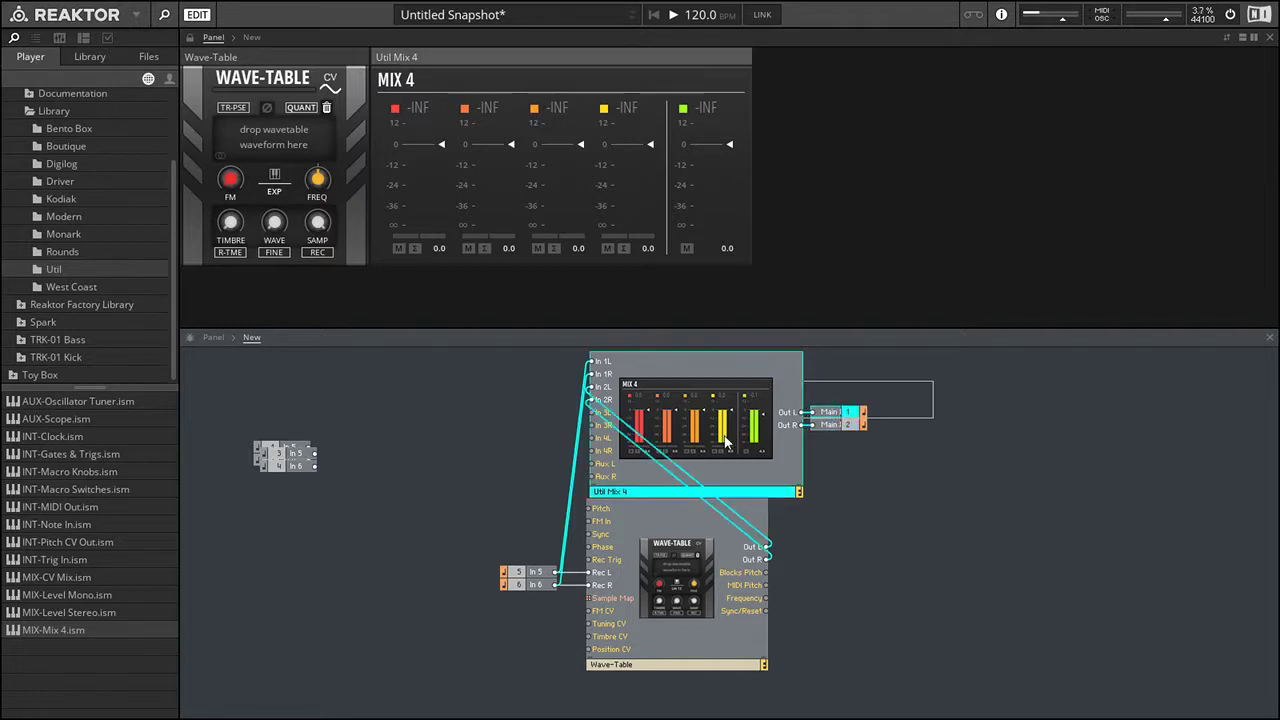
left_click_drag(683, 460, 889, 609)
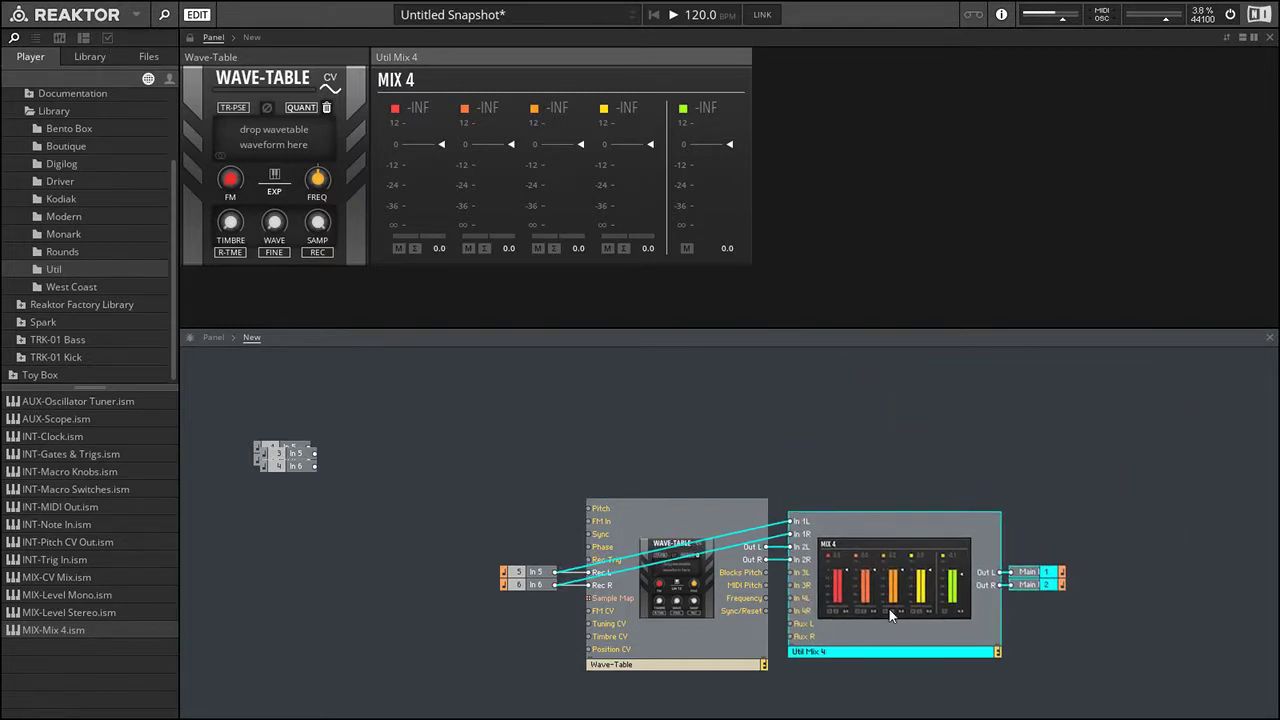
left_click(956, 412)
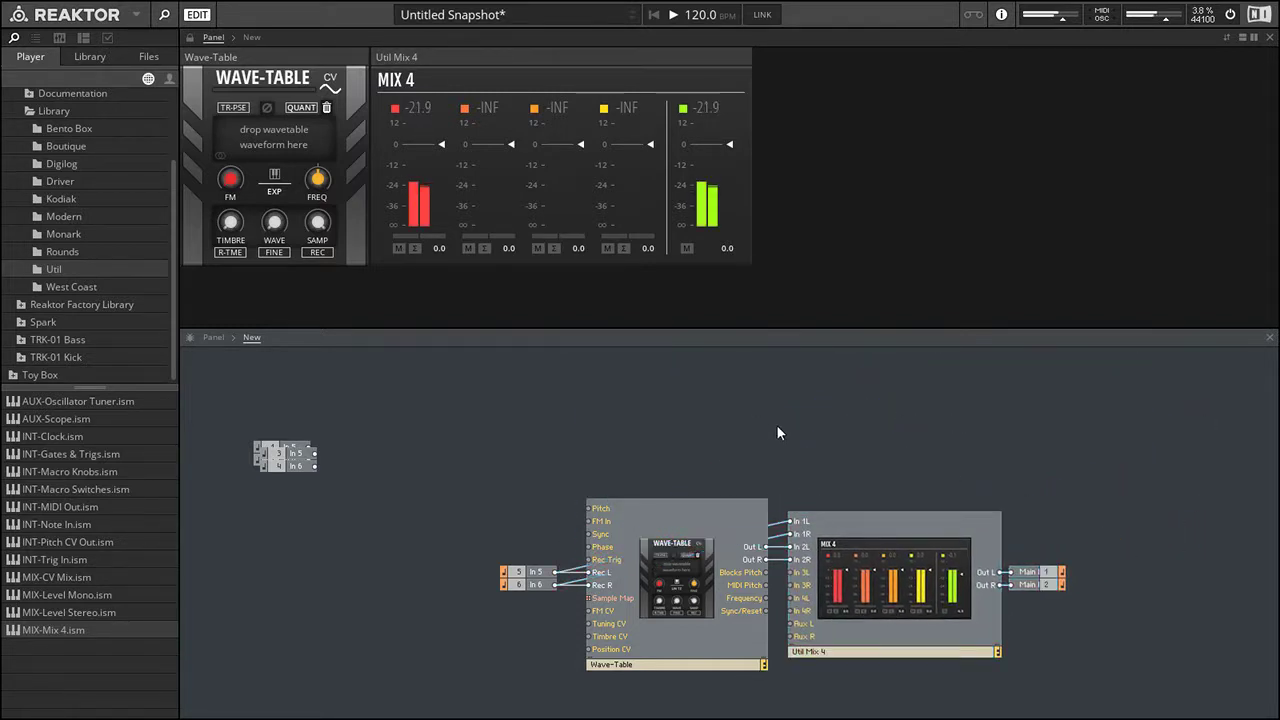
- Record the live input into the Wave-Table and switch its quantized wave selection to FREE position scanning
left_click(165, 14)
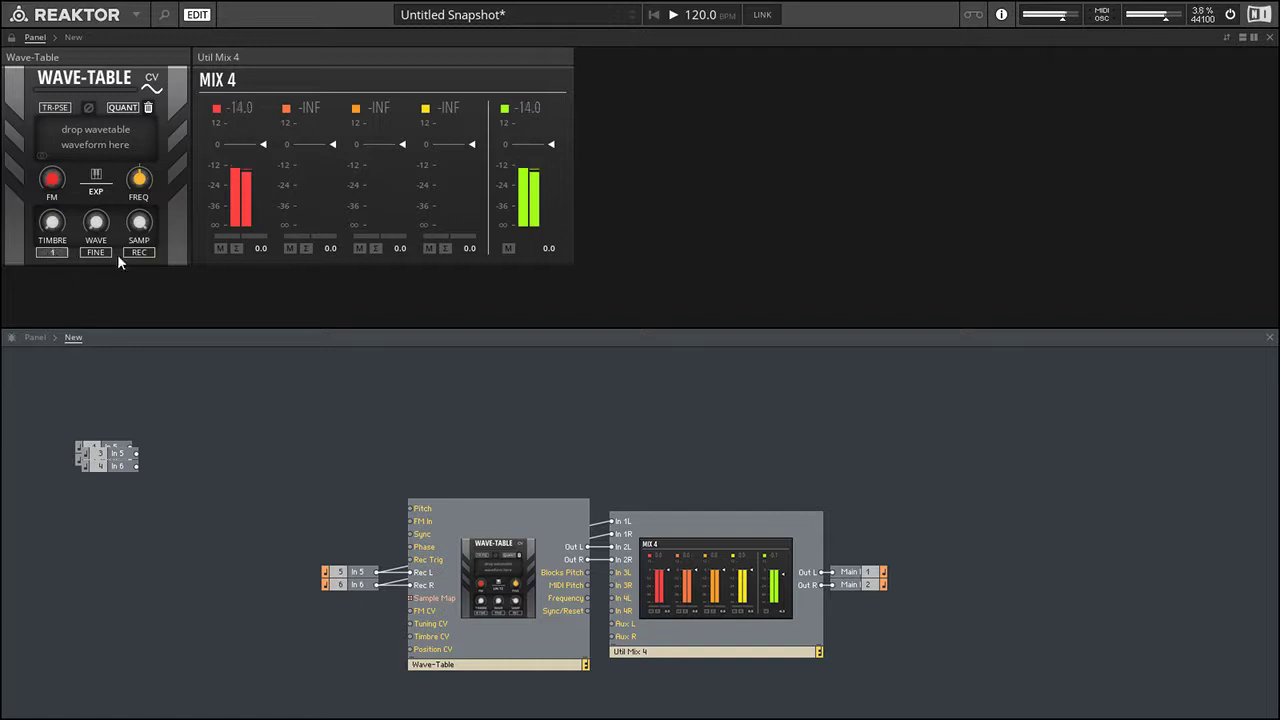
left_click(143, 254)
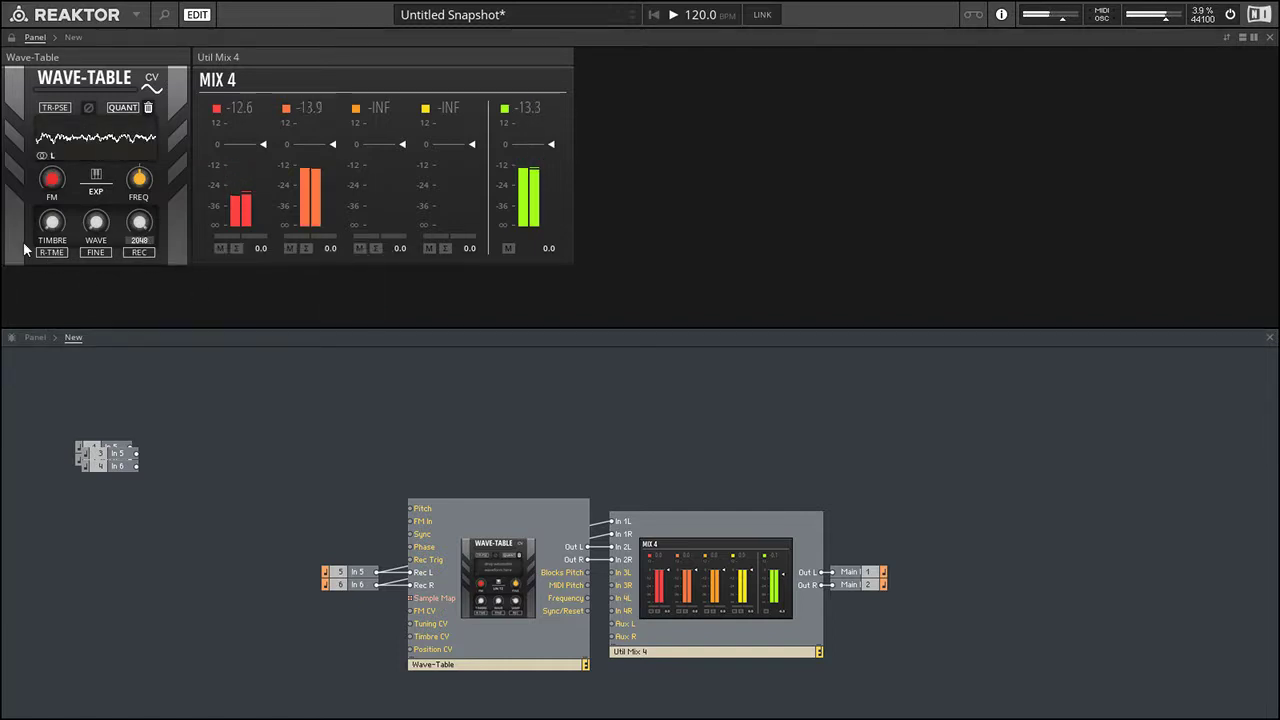
left_click_drag(95, 222, 100, 155)
left_click(136, 254)
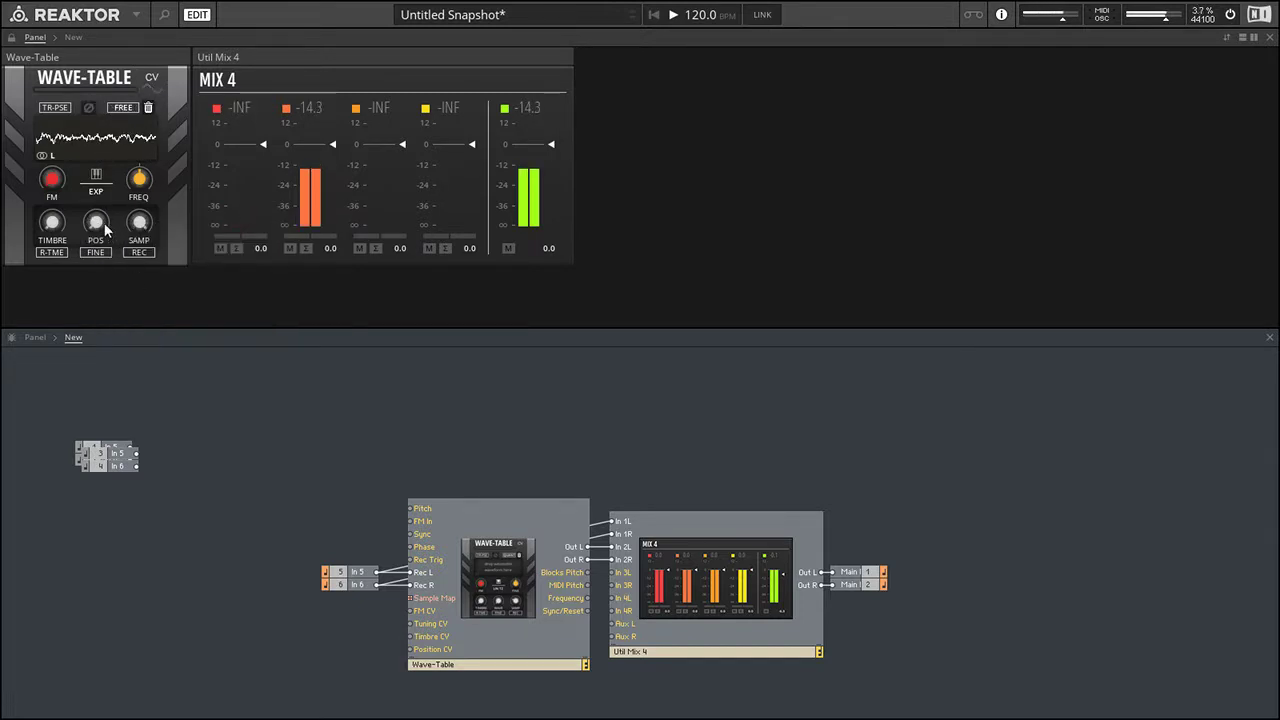
- Sweep the Wave-Table's position and frequency controls to audition the recording, and mute Mix 4's second channel
left_click_drag(105, 225, 115, 252)
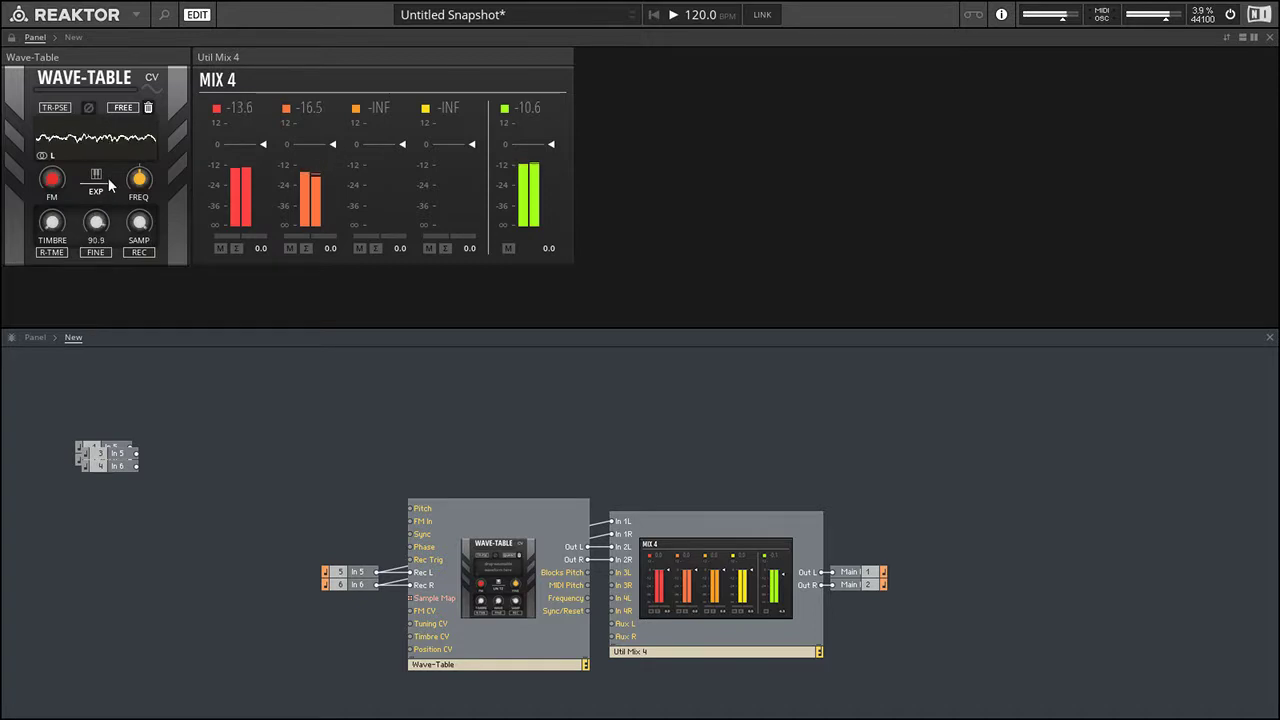
left_click_drag(109, 180, 116, 366)
left_click_drag(141, 185, 140, 212)
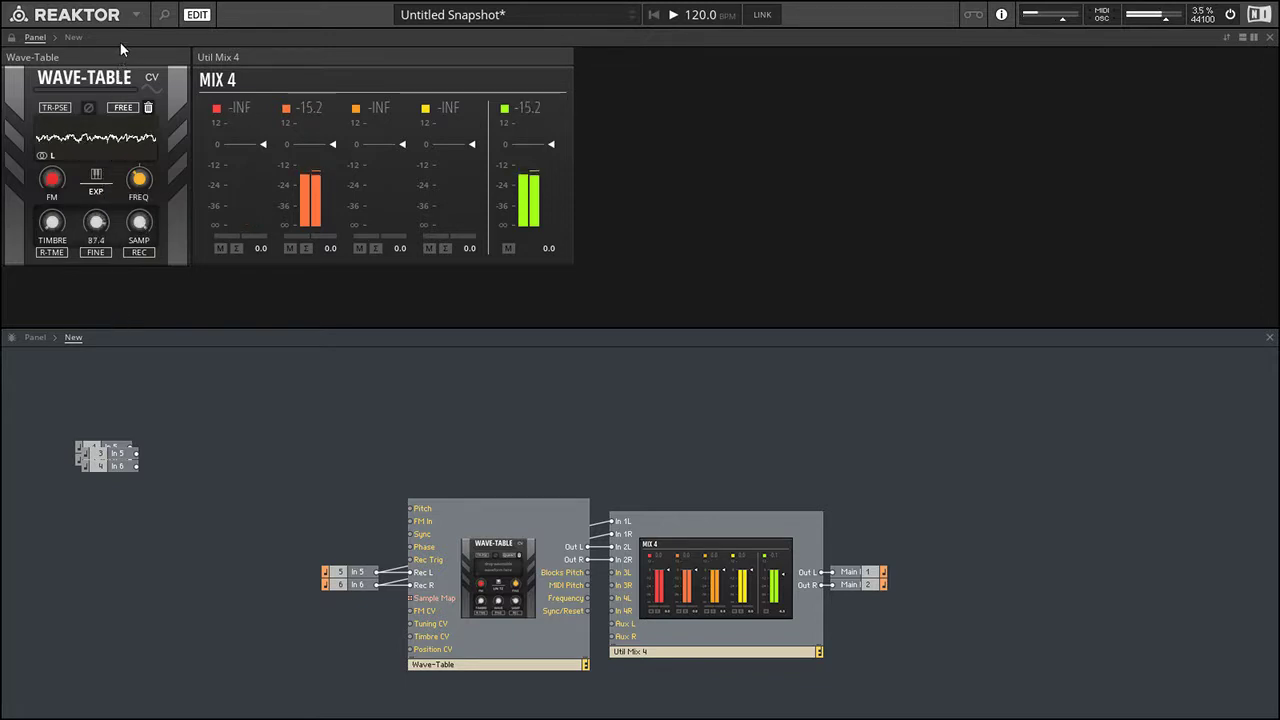
left_click_drag(123, 31, 109, 303)
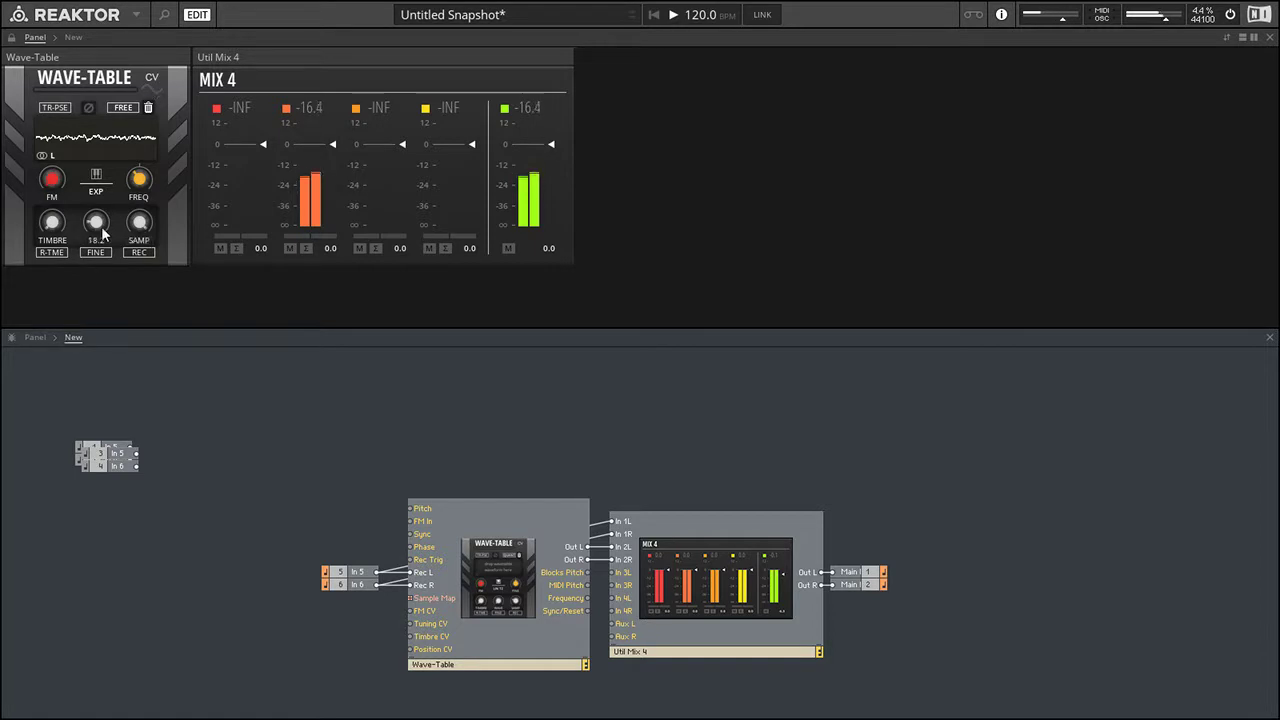
left_click(290, 247)
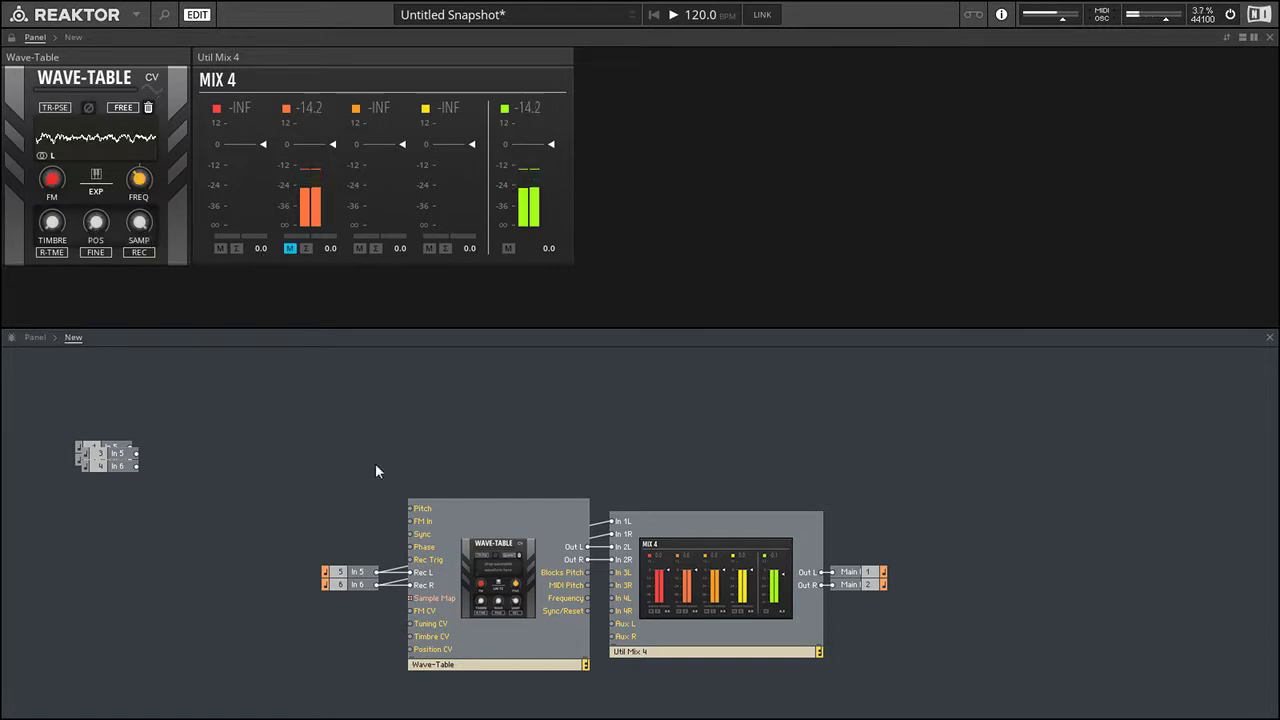
- Add a Bento Box LFO wired to the Wave-Table's Position CV and place its panel before the Wave-Table's
left_click(164, 14)
scroll(80, 250, "up", 2)
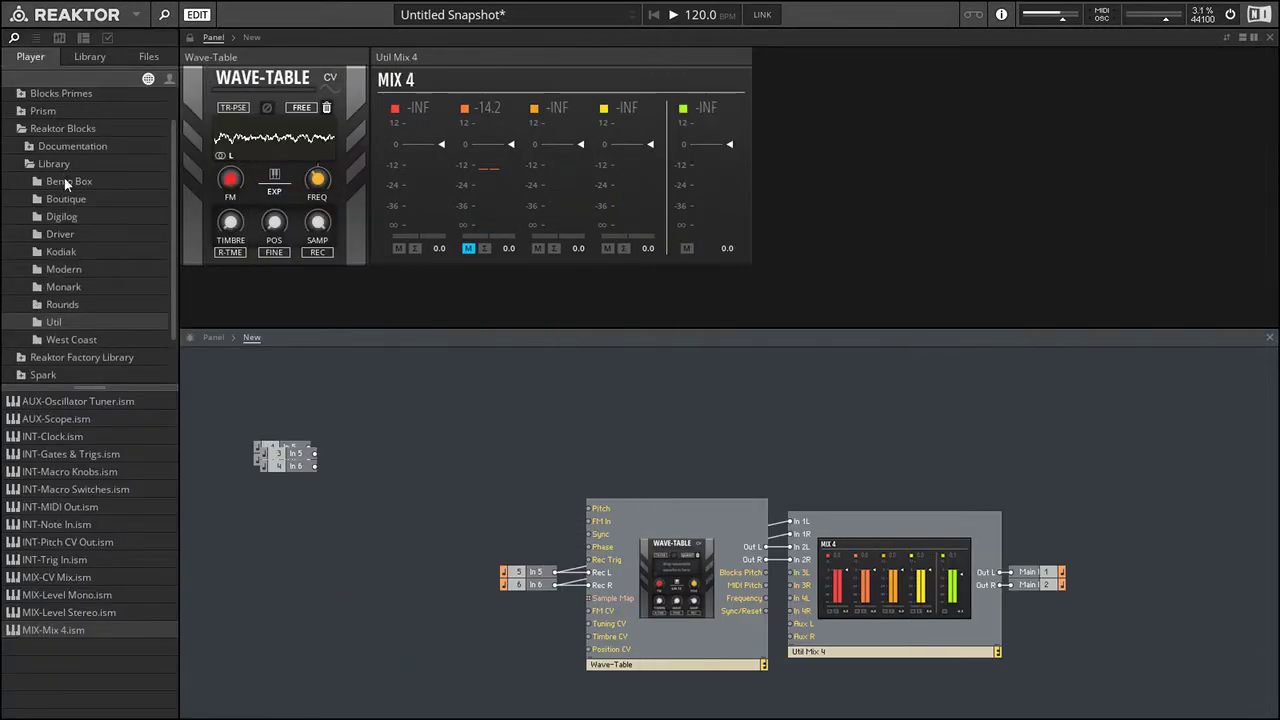
left_click(69, 179)
scroll(68, 290, "down", 1)
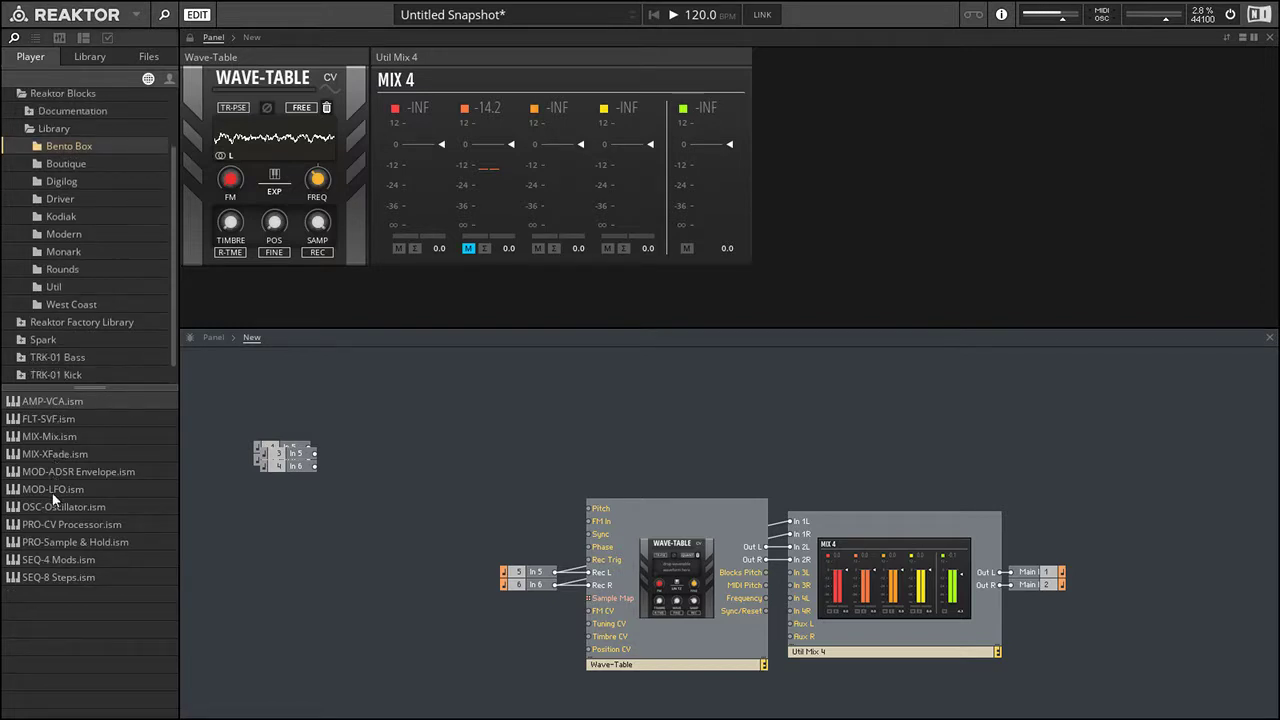
left_click_drag(54, 489, 590, 655)
left_click(420, 506)
left_click_drag(278, 600, 330, 645)
left_click(358, 576)
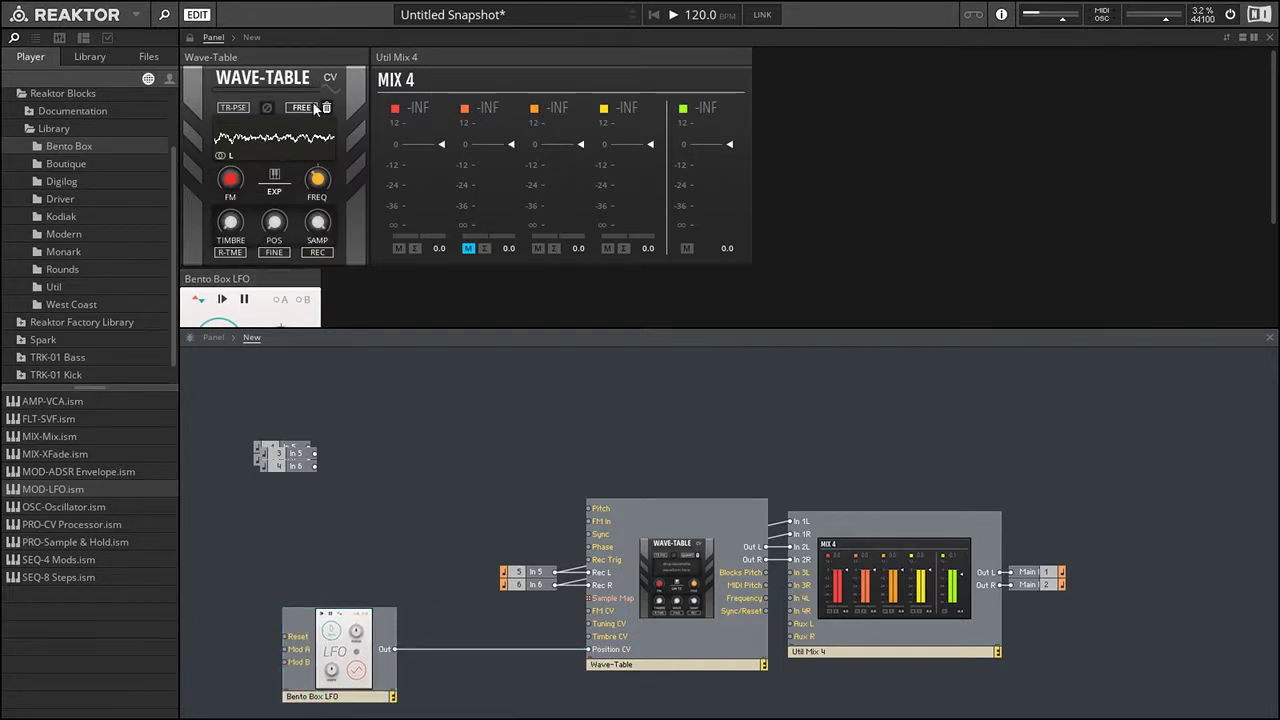
left_click_drag(244, 279, 200, 120)
left_click(350, 278)
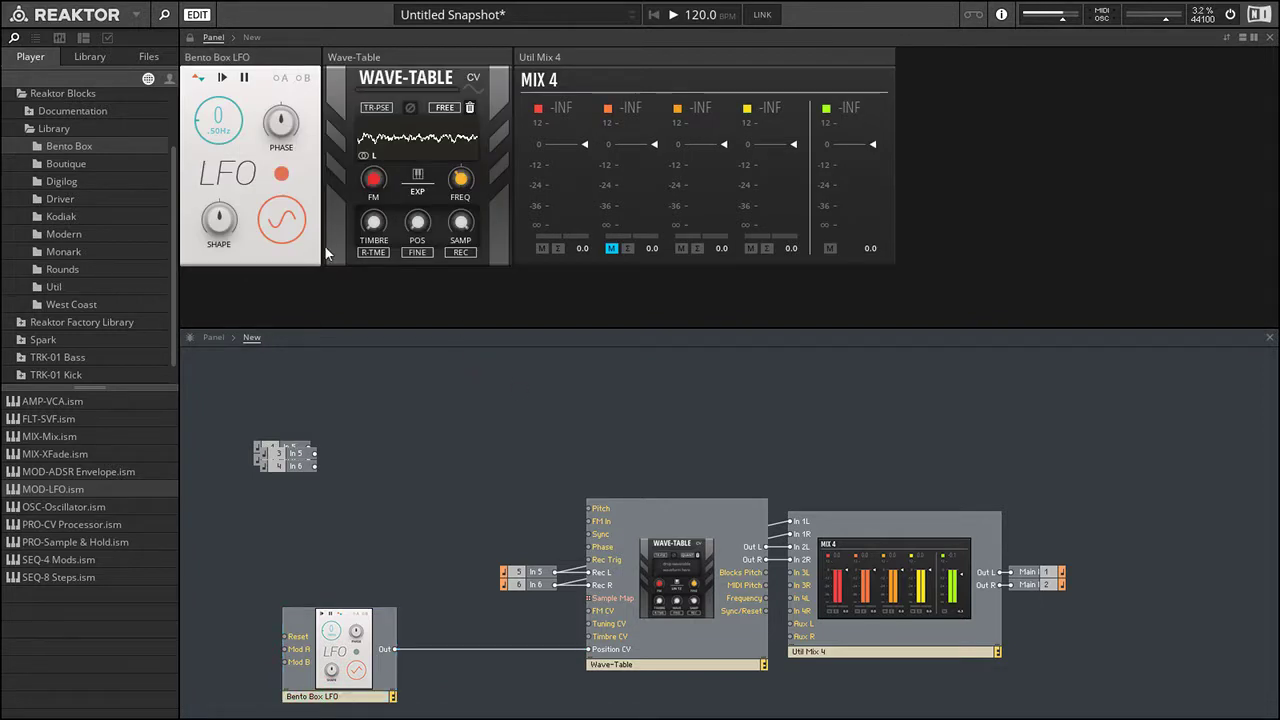
- Enable the Wave-Table's CV modulation, set its position for the LFO sweep, and briefly unmute Mix 4's second channel to audition it
left_click(477, 78)
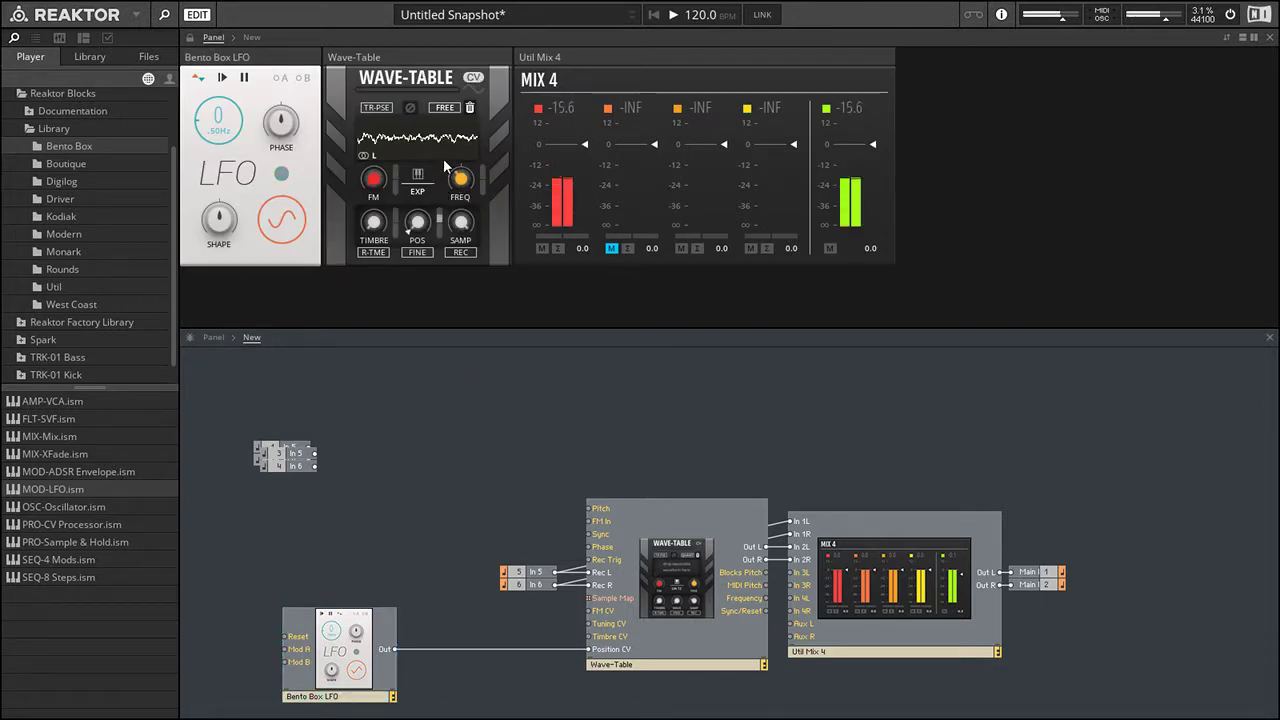
left_click(418, 222)
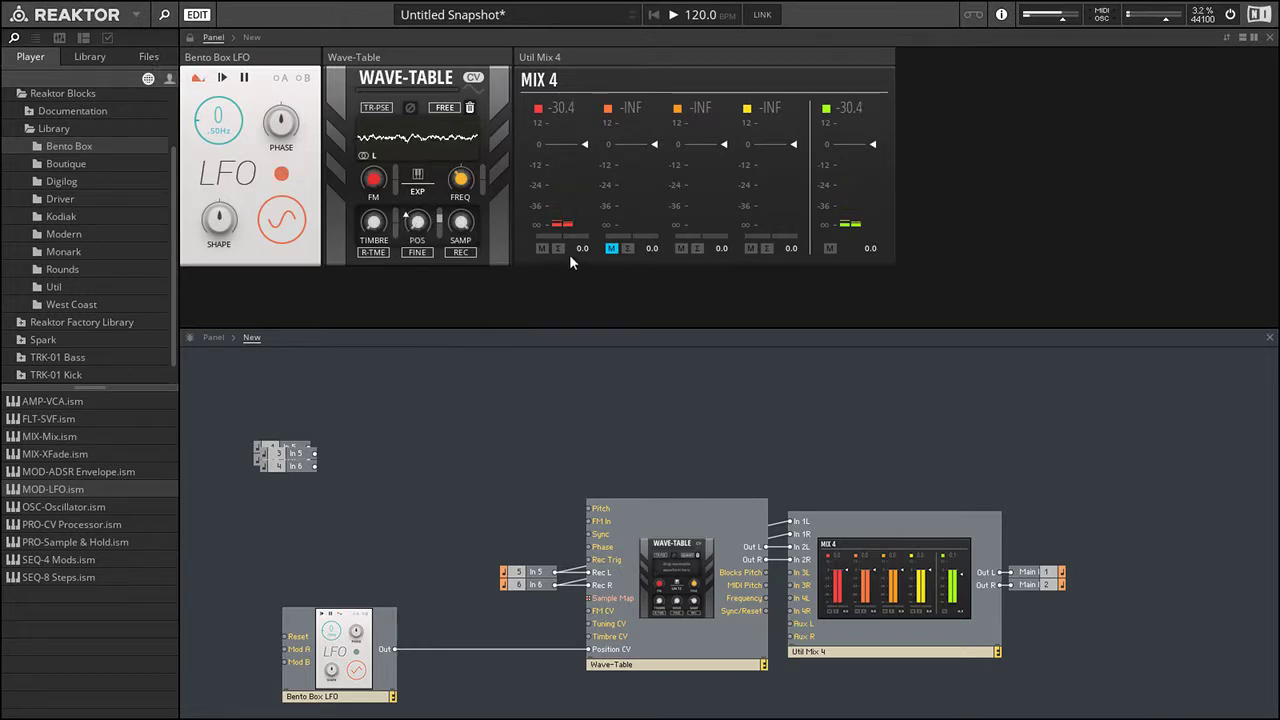
left_click(611, 248)
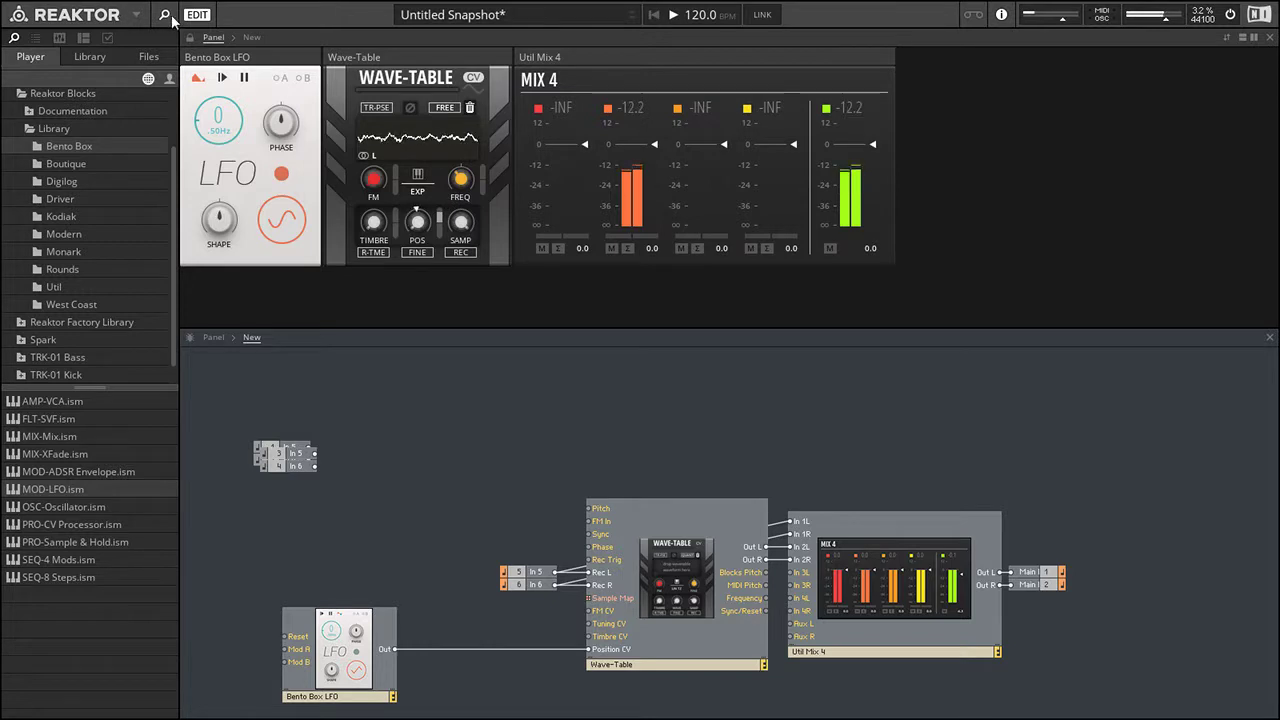
left_click(611, 248)
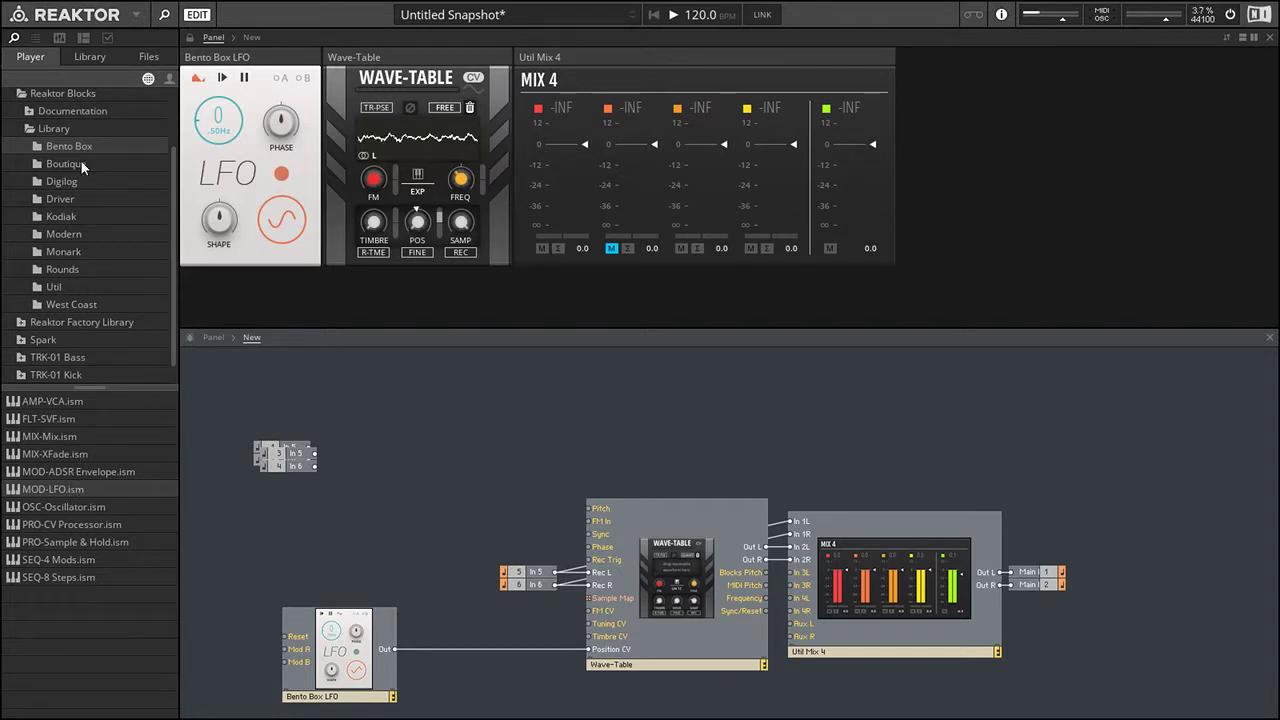
- Add a Bento Box Sample & Hold block and set its In/Noise control to 100.0
left_click_drag(64, 545, 378, 376)
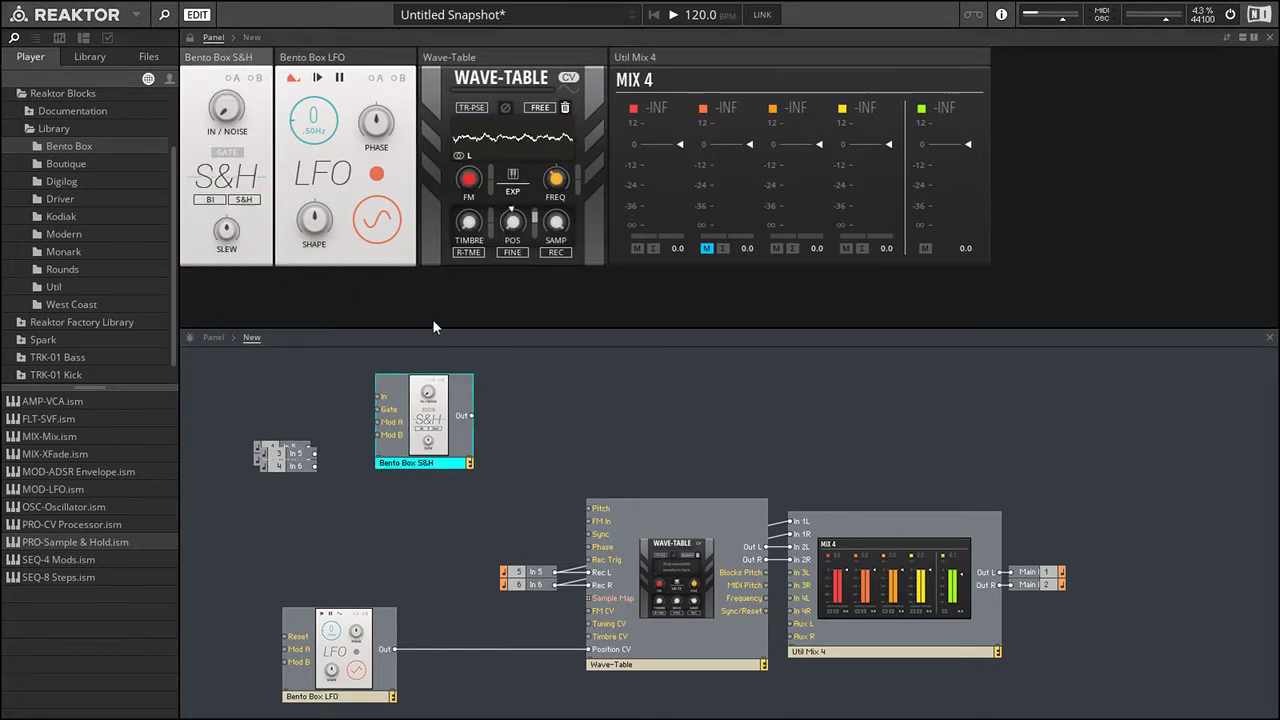
left_click(432, 319)
left_click_drag(221, 110, 218, 85)
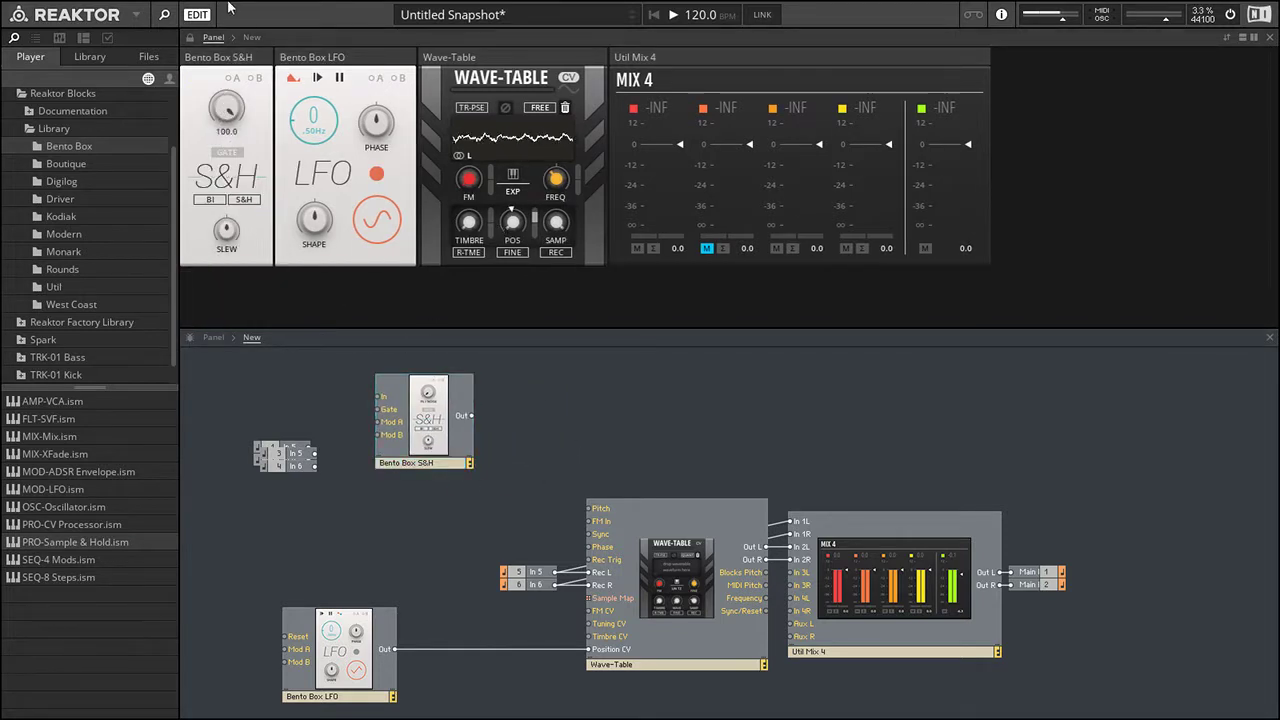
- Move the spare input terminals away, place the S&H block above the LFO, and wire the LFO output to its Gate
left_click(295, 468)
left_click_drag(295, 468, 606, 388)
left_click_drag(412, 456, 367, 497)
left_click_drag(395, 649, 319, 515)
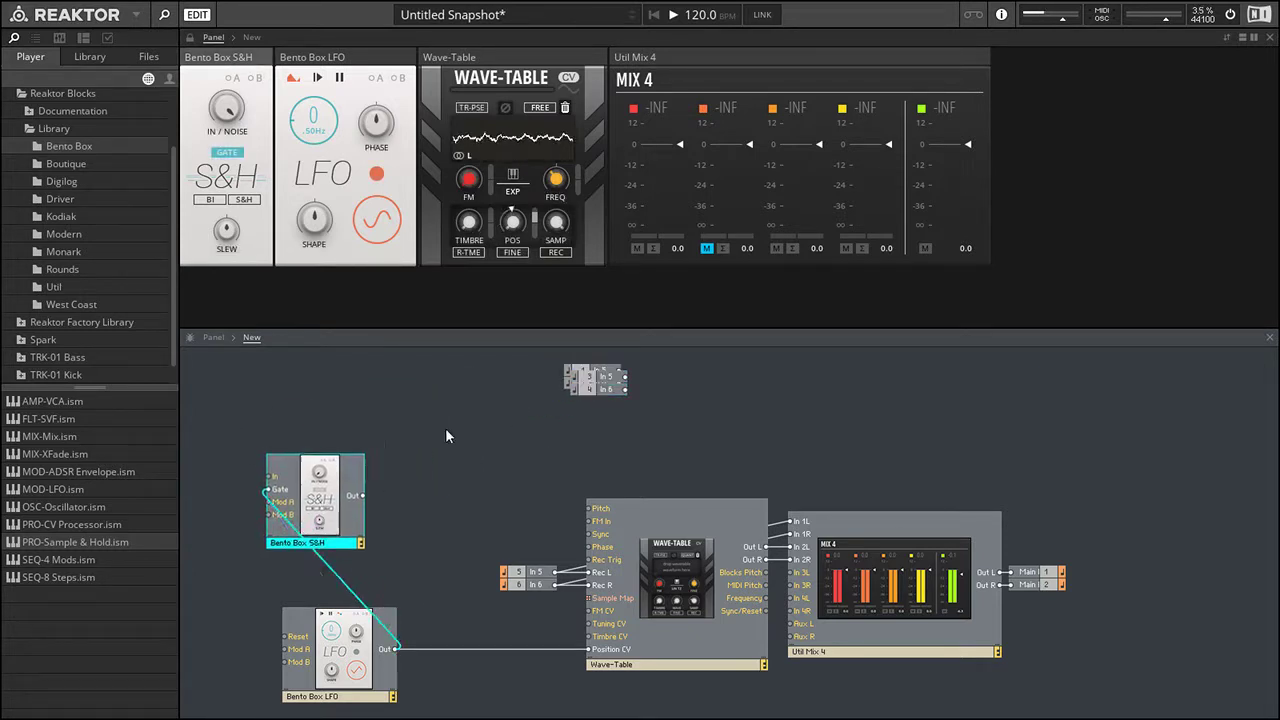
left_click(449, 434)
- Adjust the S&H block's slew and wire its output to the Wave-Table's Pitch input
left_click_drag(222, 229, 241, 146)
left_click_drag(362, 495, 589, 508)
left_click(557, 179)
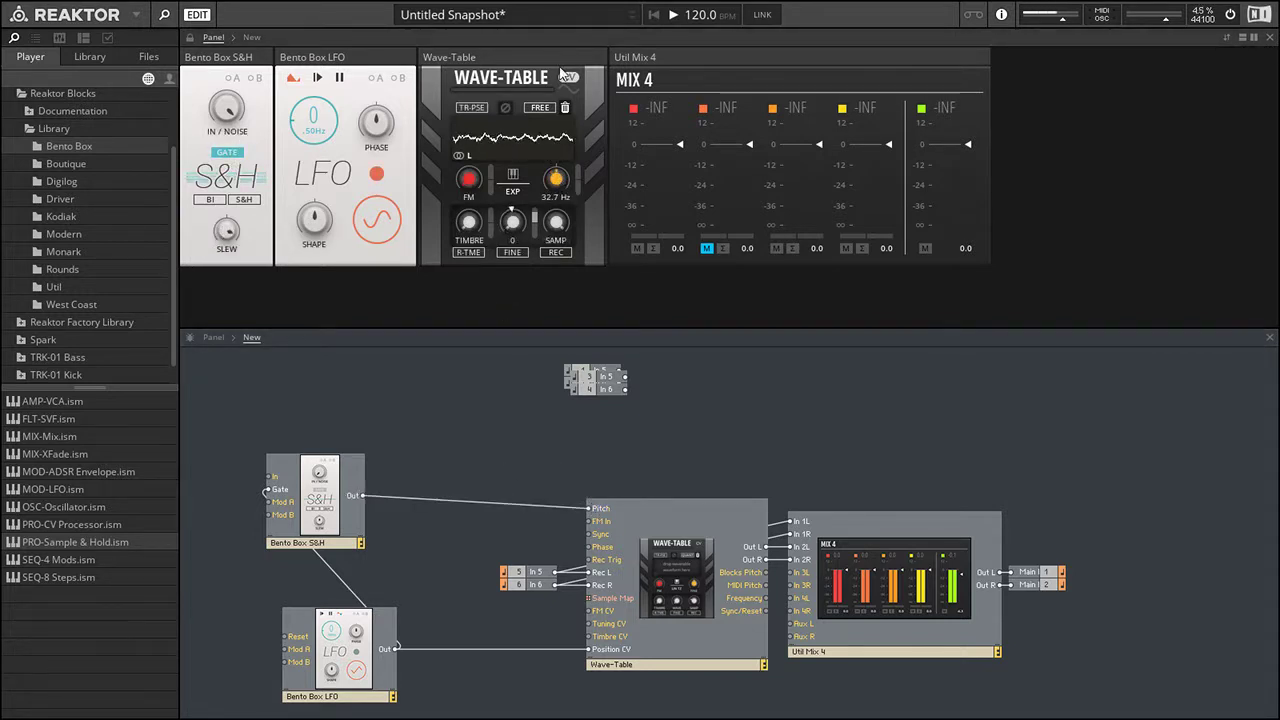
- Switch the Wave-Table to keyboard pitch tracking, then unmute Mix 4's second channel and lower its level to -5.8
left_click(540, 107)
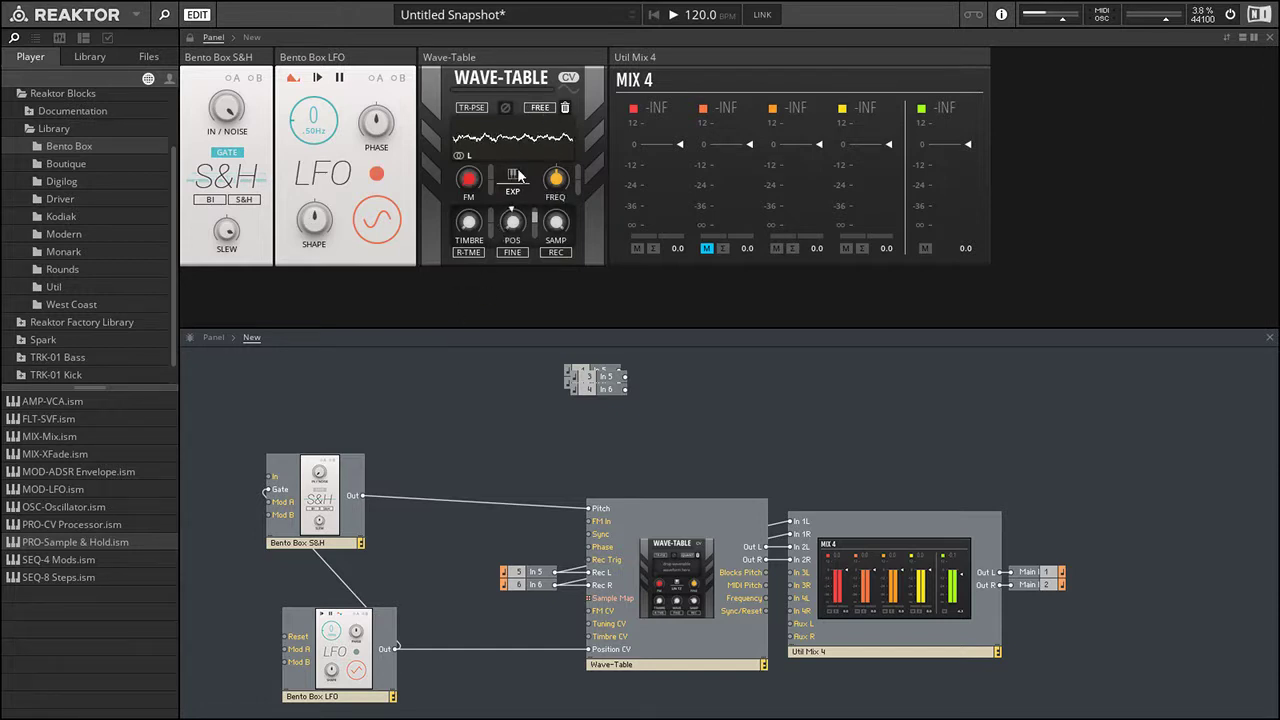
left_click(706, 247)
mouse_move(751, 143)
left_mouse_down()
mouse_move(753, 184)
mouse_move(756, 155)
left_mouse_up()
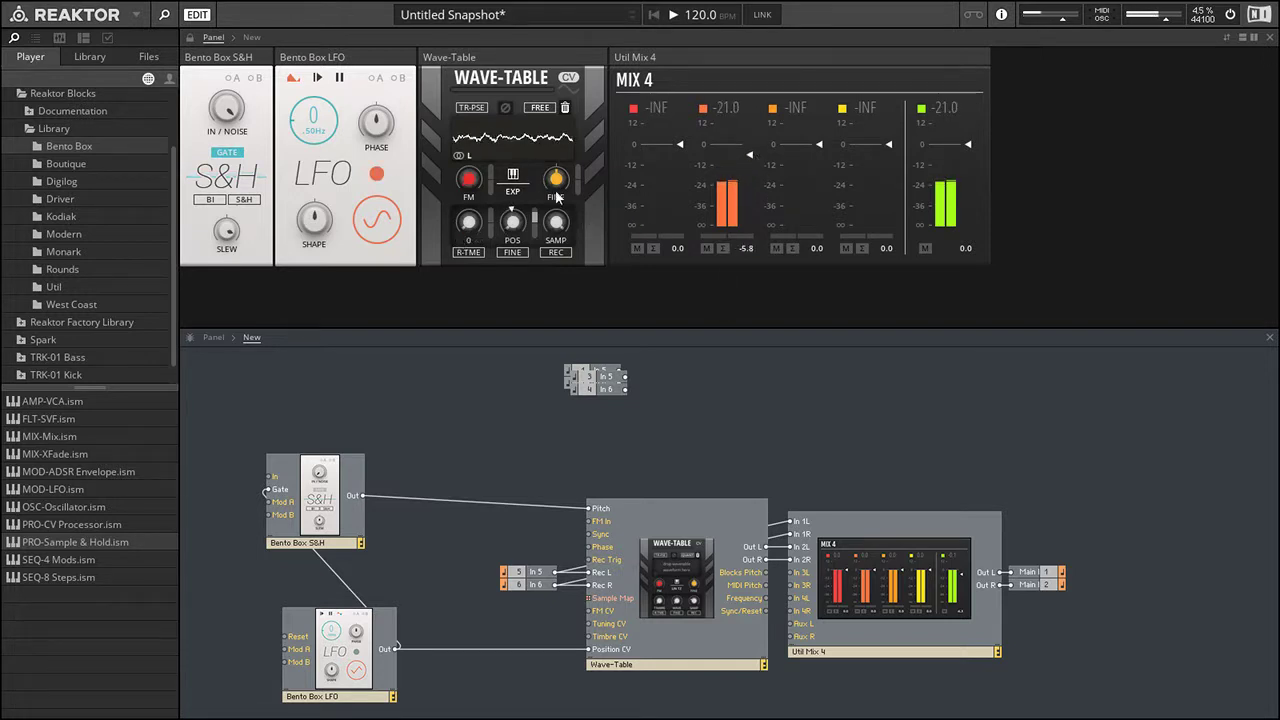
- Wire the S&H output to the LFO's Mod A input and adjust the LFO rate and its modulation, with the rate at about 0.23 Hz
mouse_move(229, 231)
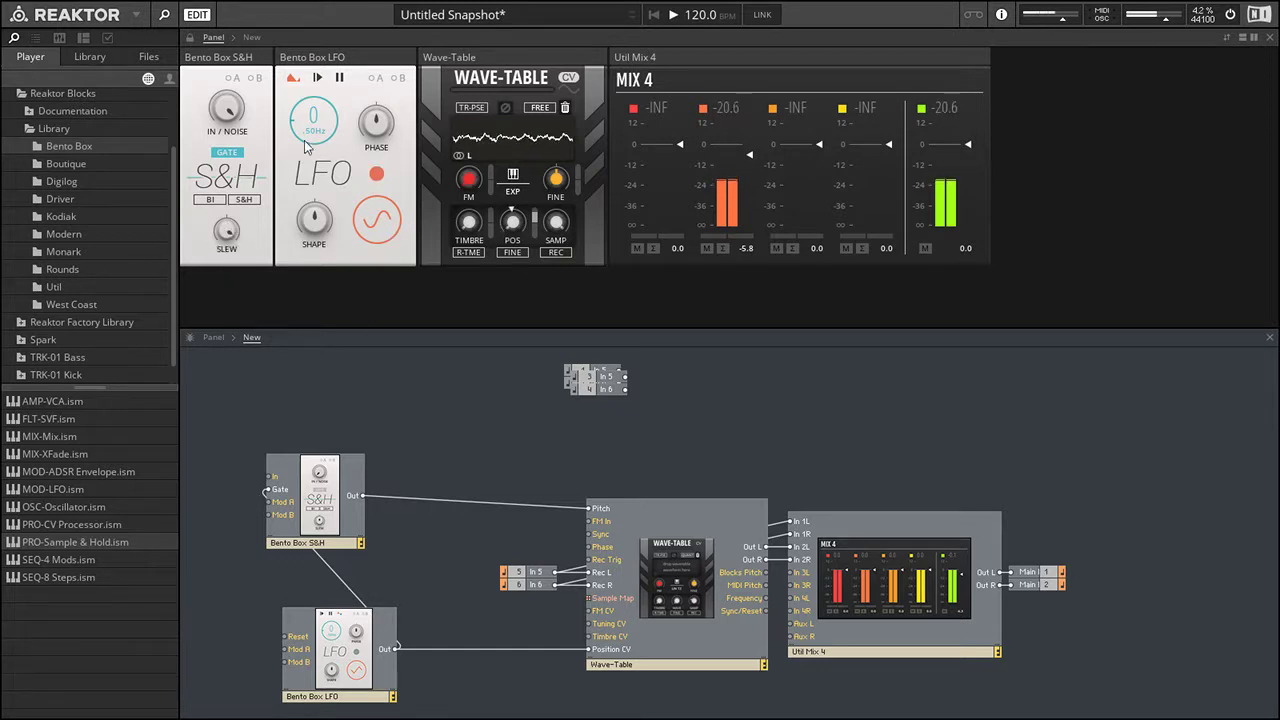
left_click_drag(314, 131, 316, 137)
left_click(354, 496)
left_click_drag(355, 498, 288, 651)
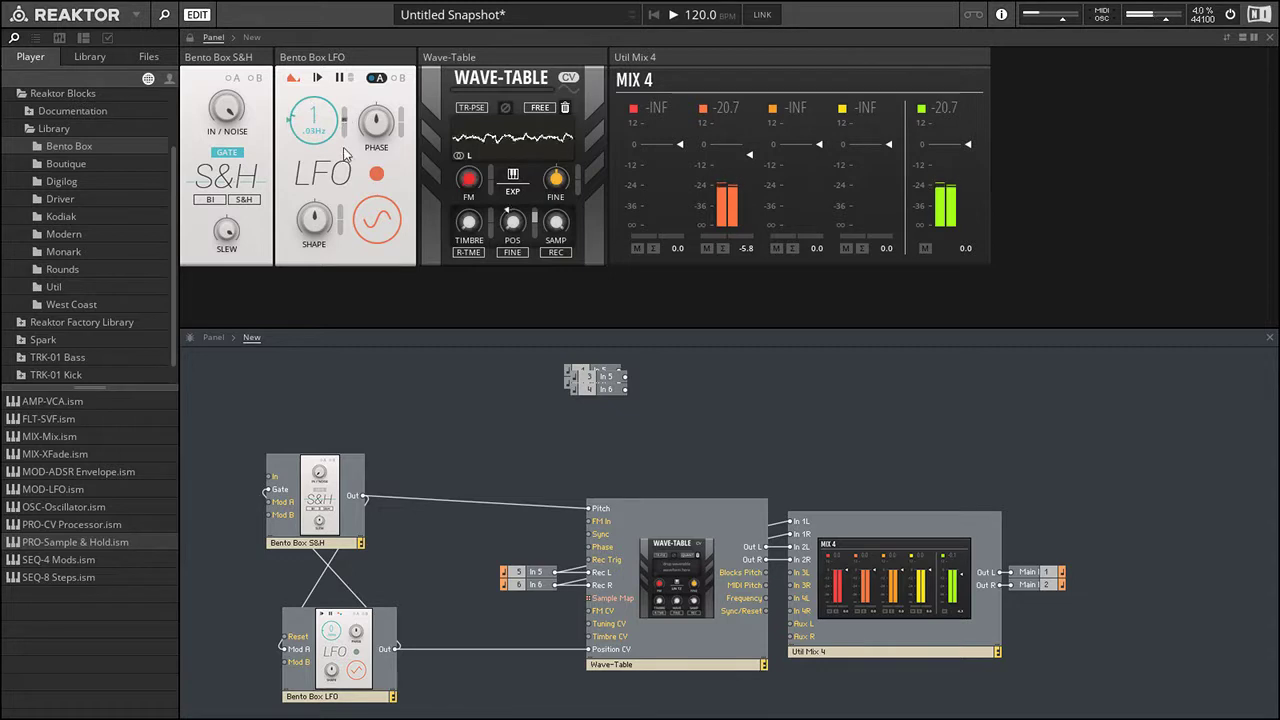
left_click_drag(313, 110, 318, 149)
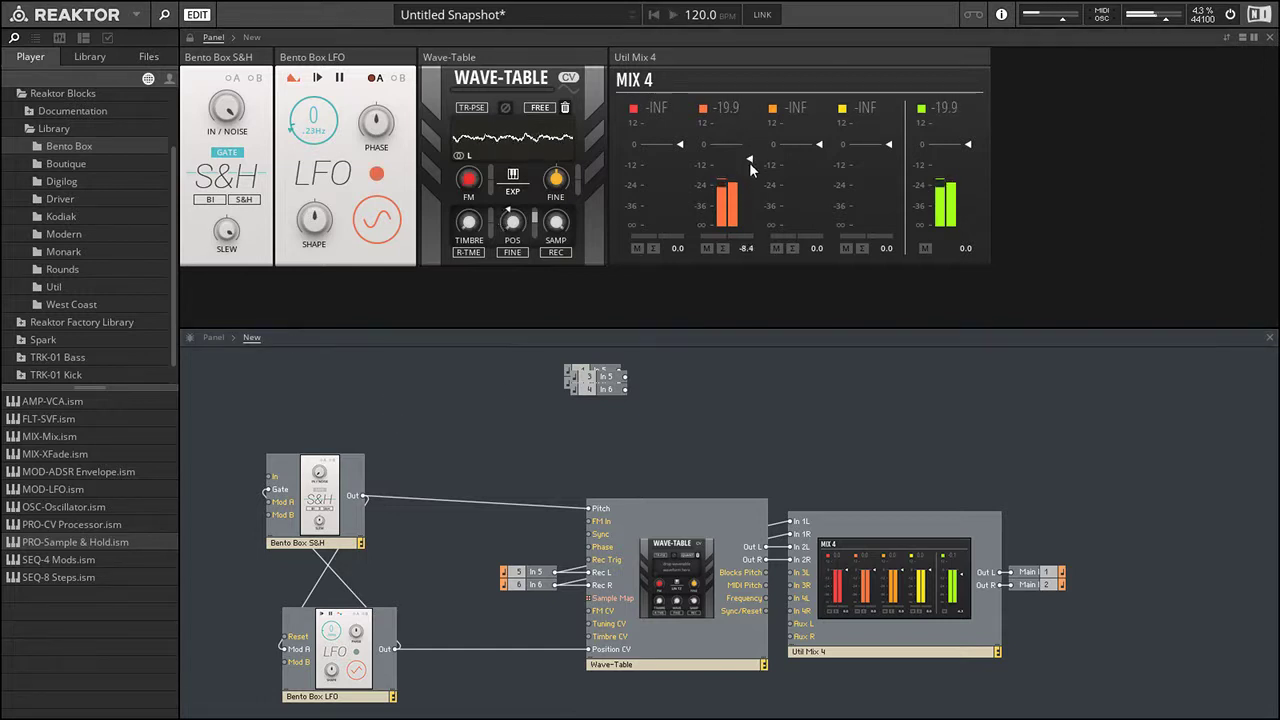
- Spread the Wave-Table and Mix 4 blocks apart in the structure and lower Mix 4's master level to -16.0
left_click_drag(523, 467, 604, 664)
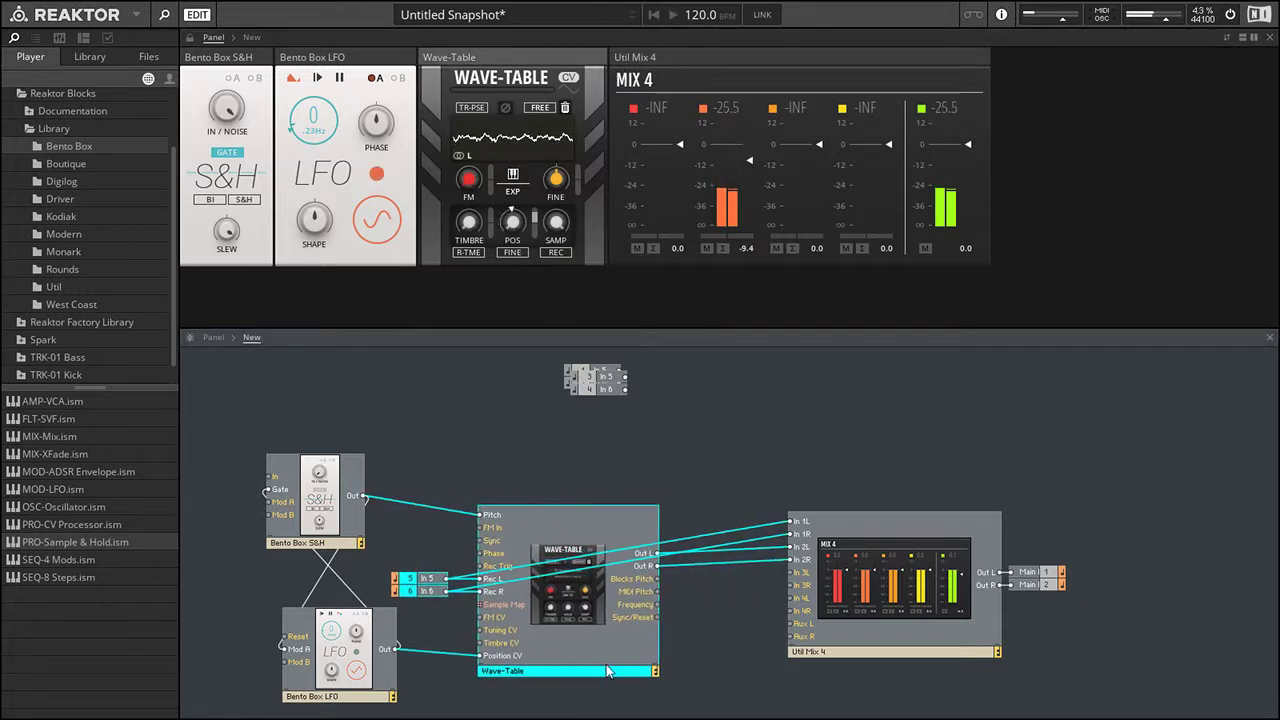
left_click(720, 430)
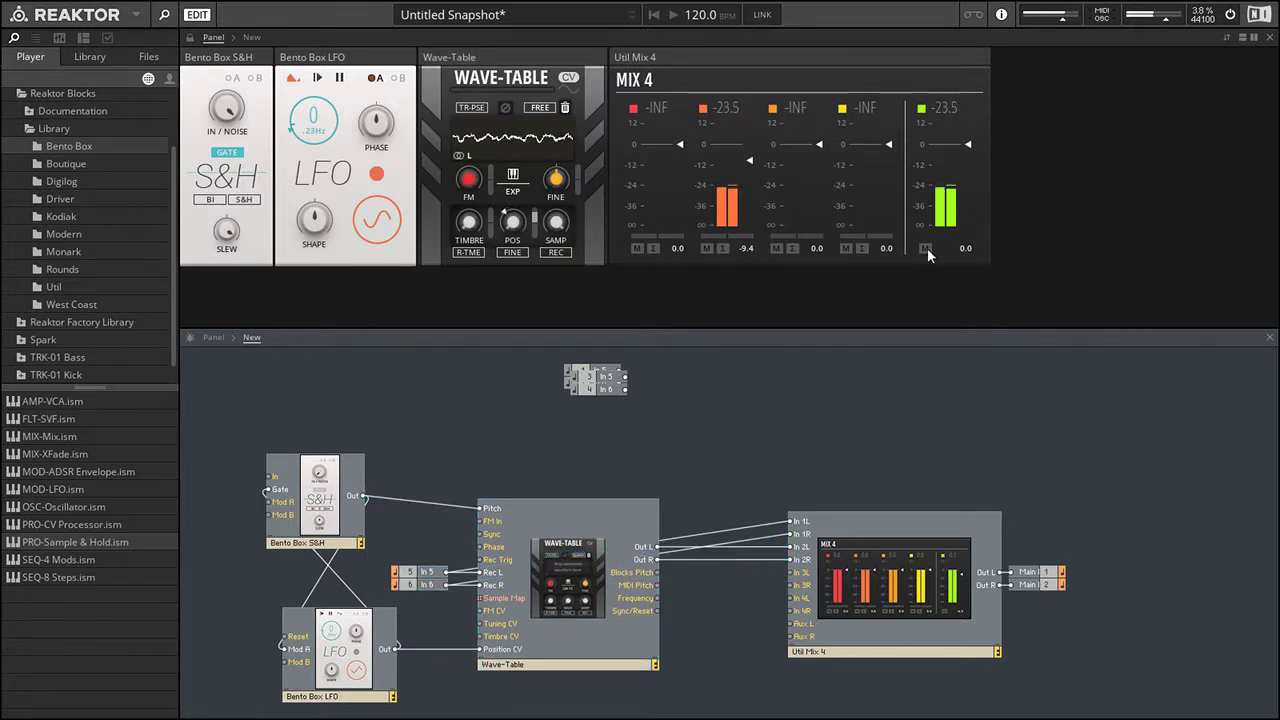
left_click_drag(968, 148, 968, 175)
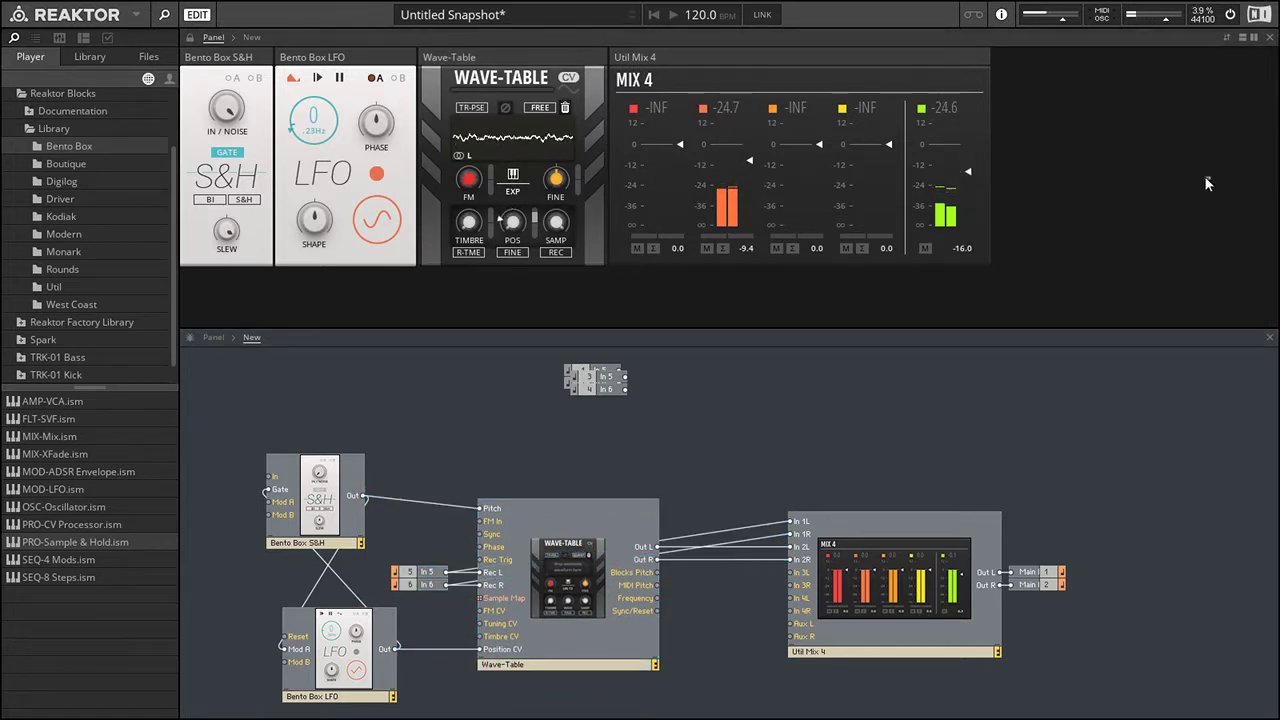
left_click(110, 36)
left_click(14, 37)
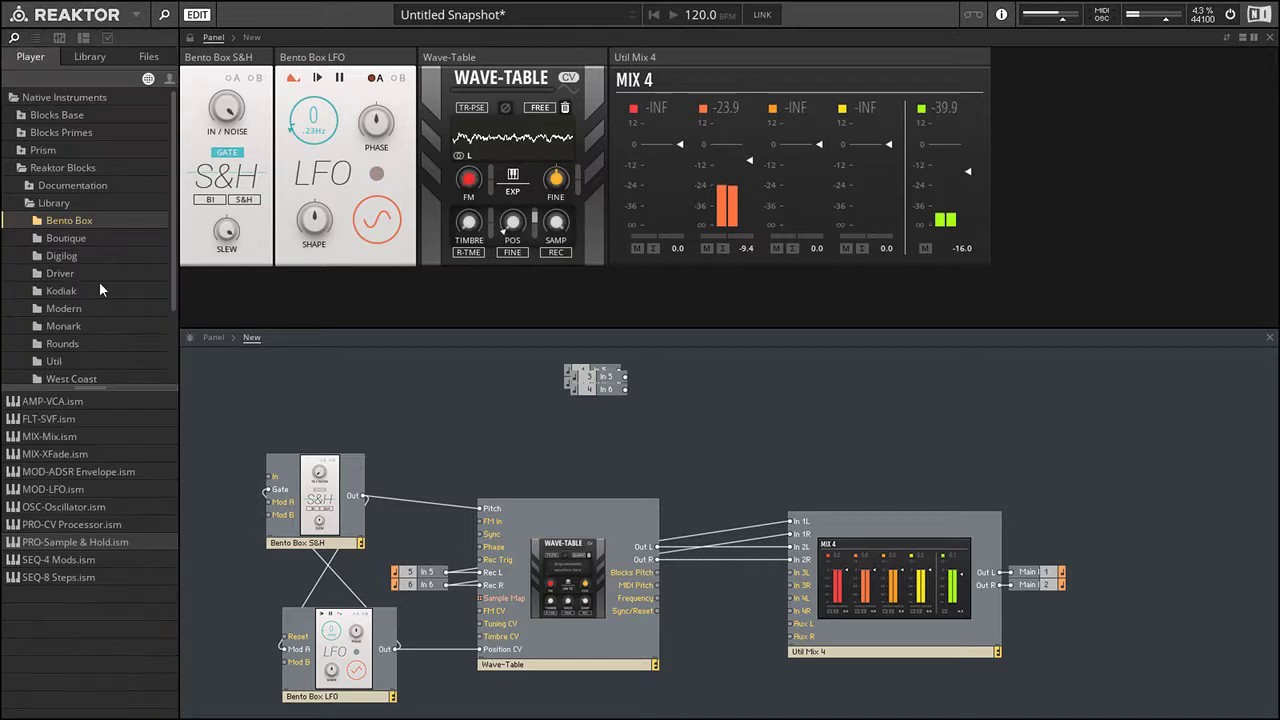
left_click_drag(847, 511, 978, 508)
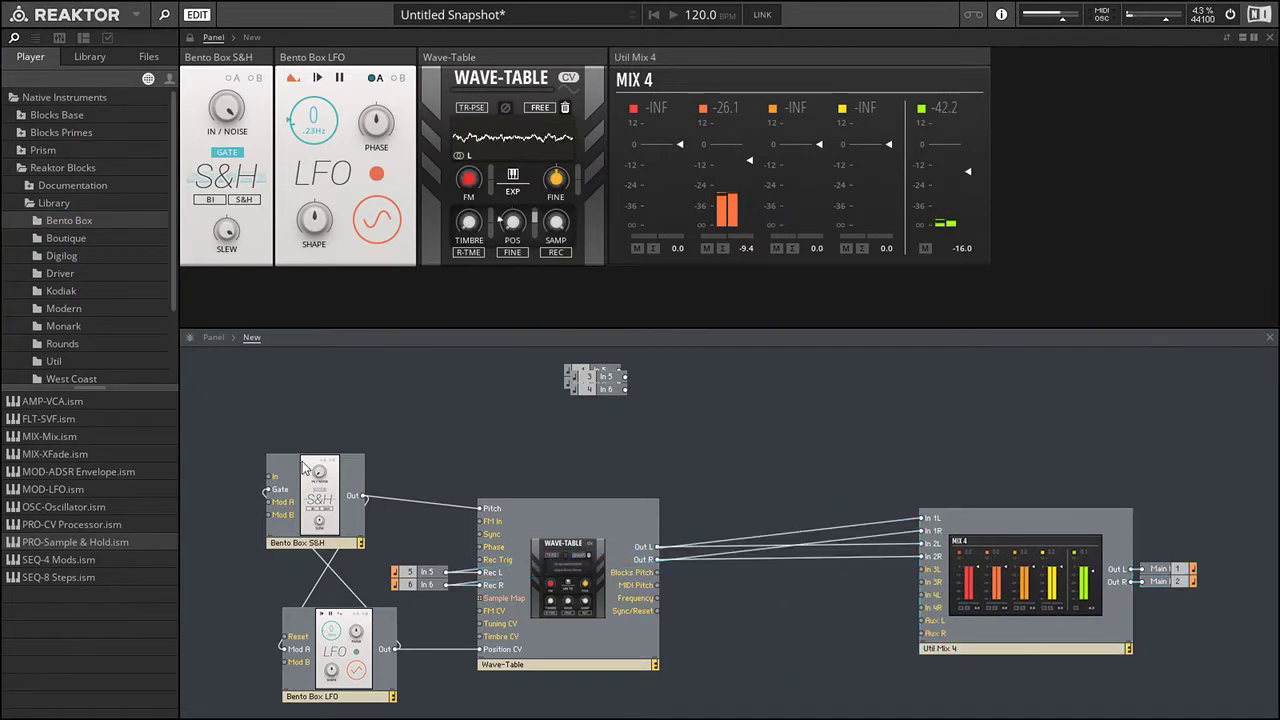
- Add a Rounds Reverb block and place it between the Wave-Table and Mix 4, below their existing wires
scroll(40, 300, "down", 1)
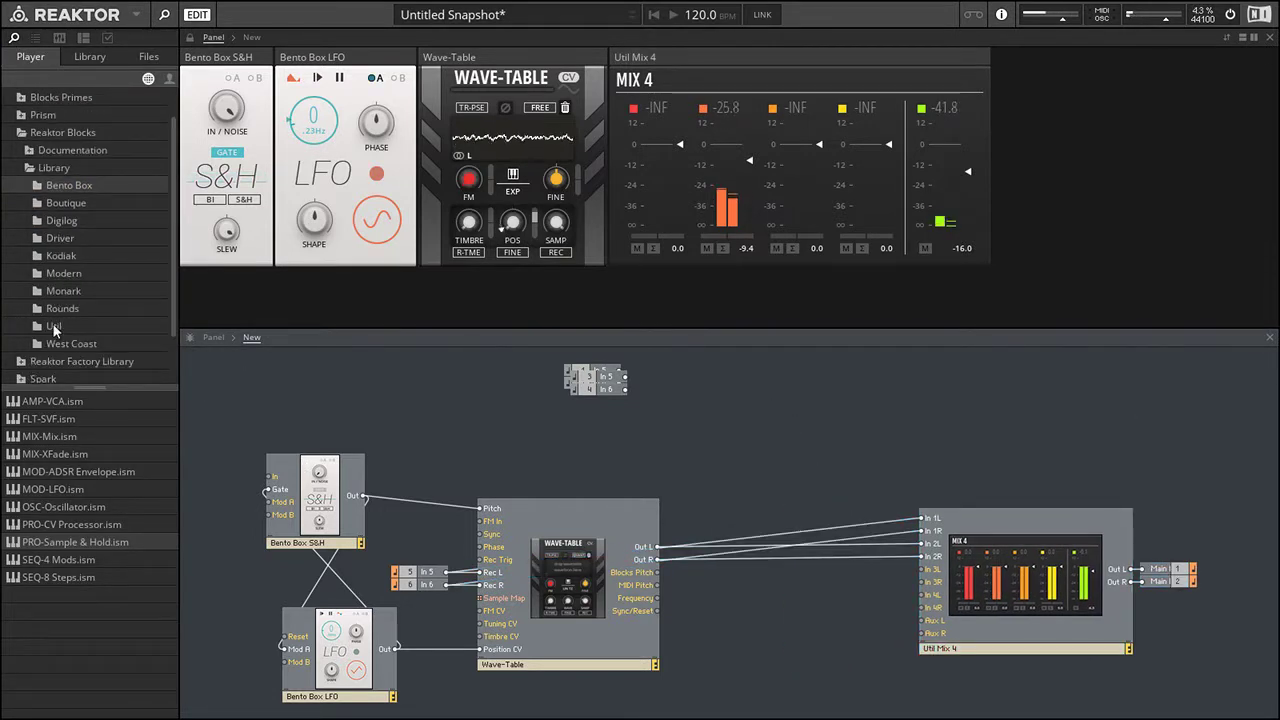
left_click(62, 308)
left_click_drag(75, 418, 757, 548)
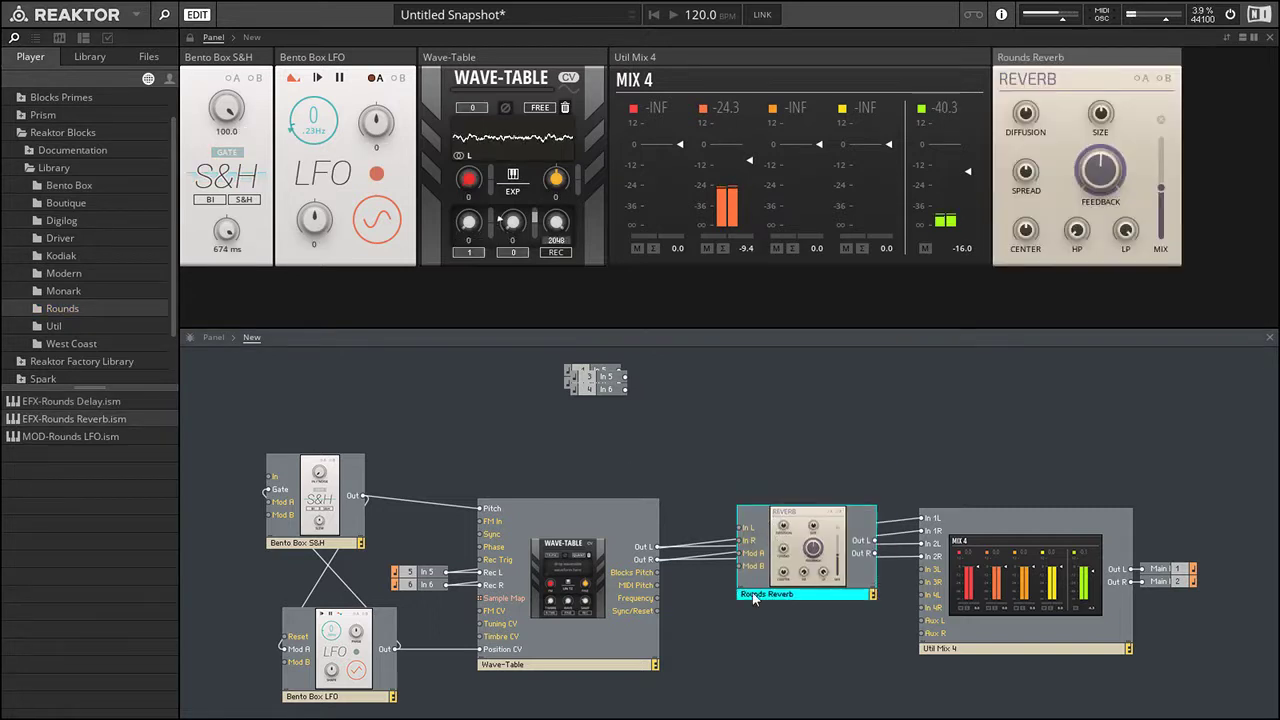
left_click_drag(753, 593, 718, 673)
- Wire the Wave-Table's stereo outputs to the reverb's In L and In R, and the reverb's outputs to Mix 4's In 3L and In 3R
left_click(677, 537)
mouse_move(656, 547)
left_mouse_down()
mouse_move(672, 598)
mouse_move(704, 607)
mouse_move(655, 560)
left_mouse_up()
mouse_move(840, 620)
left_mouse_down()
mouse_move(924, 570)
mouse_move(838, 633)
left_mouse_up()
left_click_drag(770, 674, 779, 664)
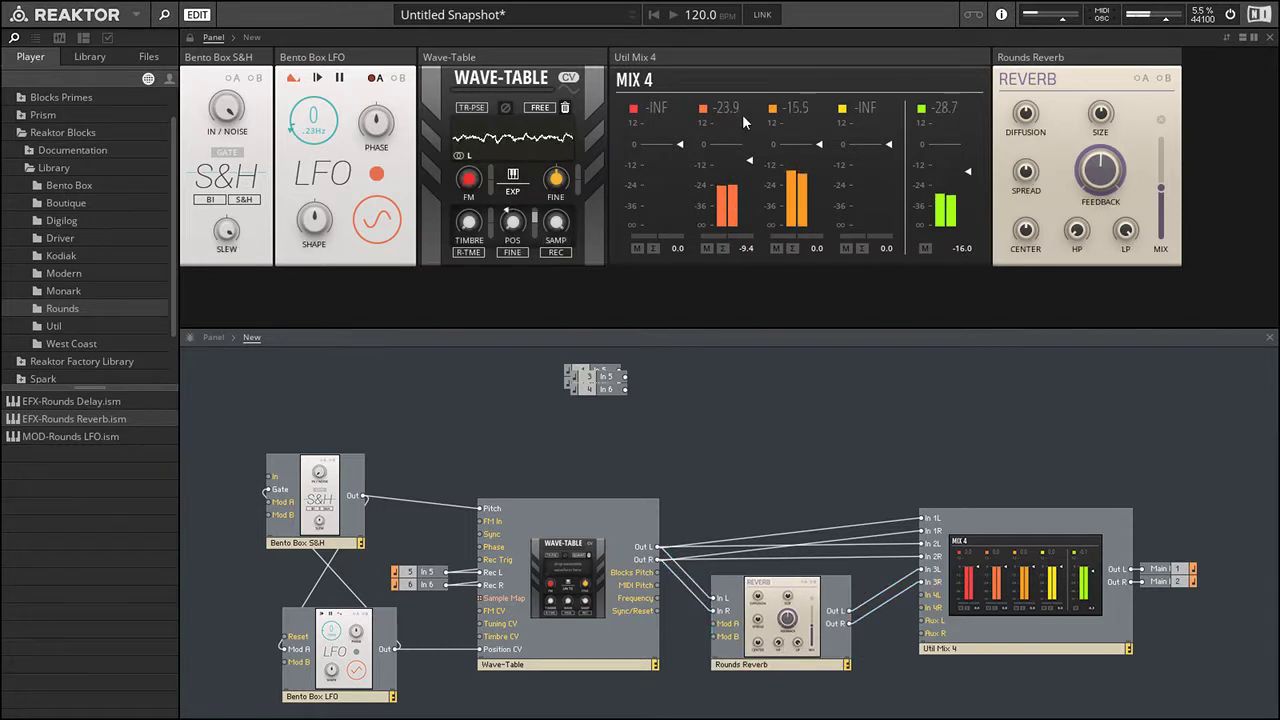
- Lower Mix 4's second channel to -11.9 and mute it, and set the reverb's mix to 100 and feedback to 74.7
mouse_move(750, 157)
left_mouse_down()
mouse_move(744, 201)
mouse_move(756, 155)
left_mouse_up()
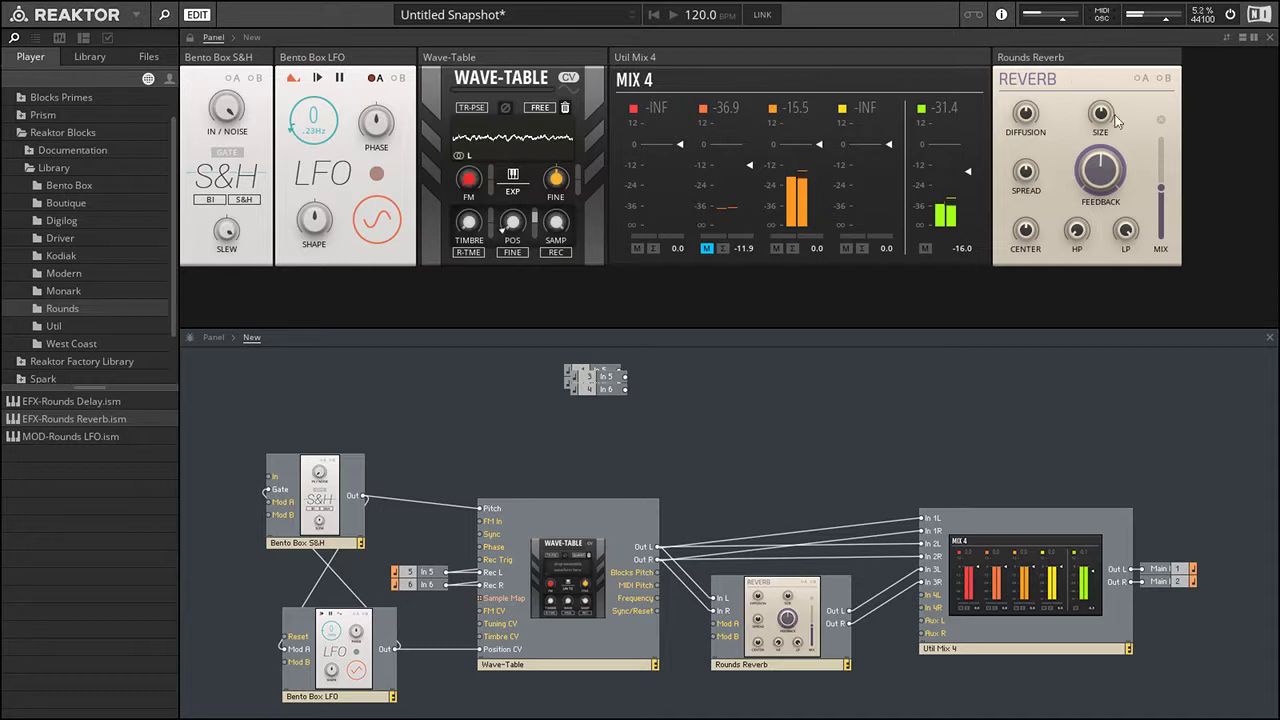
left_click_drag(1160, 188, 1160, 136)
left_click_drag(1089, 178, 1108, 100)
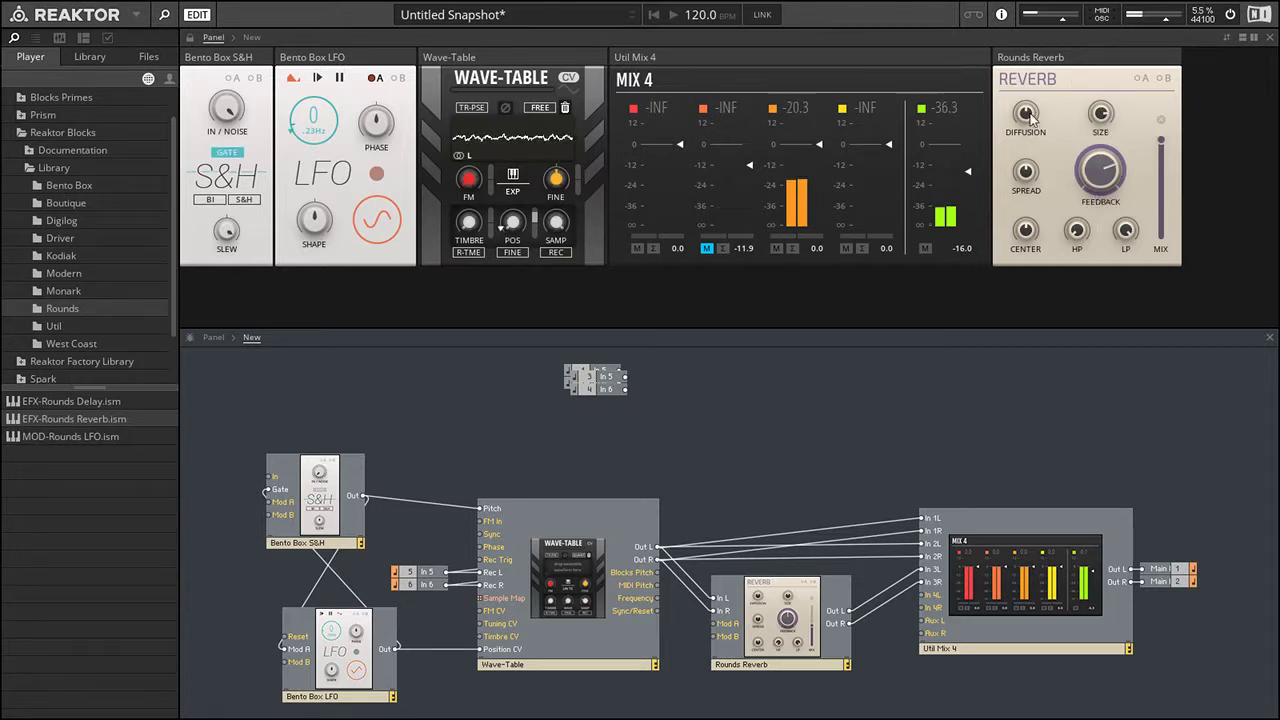
- Set the reverb's diffusion to 100 and spread to 37.1, and raise Mix 4's third channel to 4.7
left_click_drag(1030, 112, 1065, 105)
left_click_drag(1027, 172, 1022, 192)
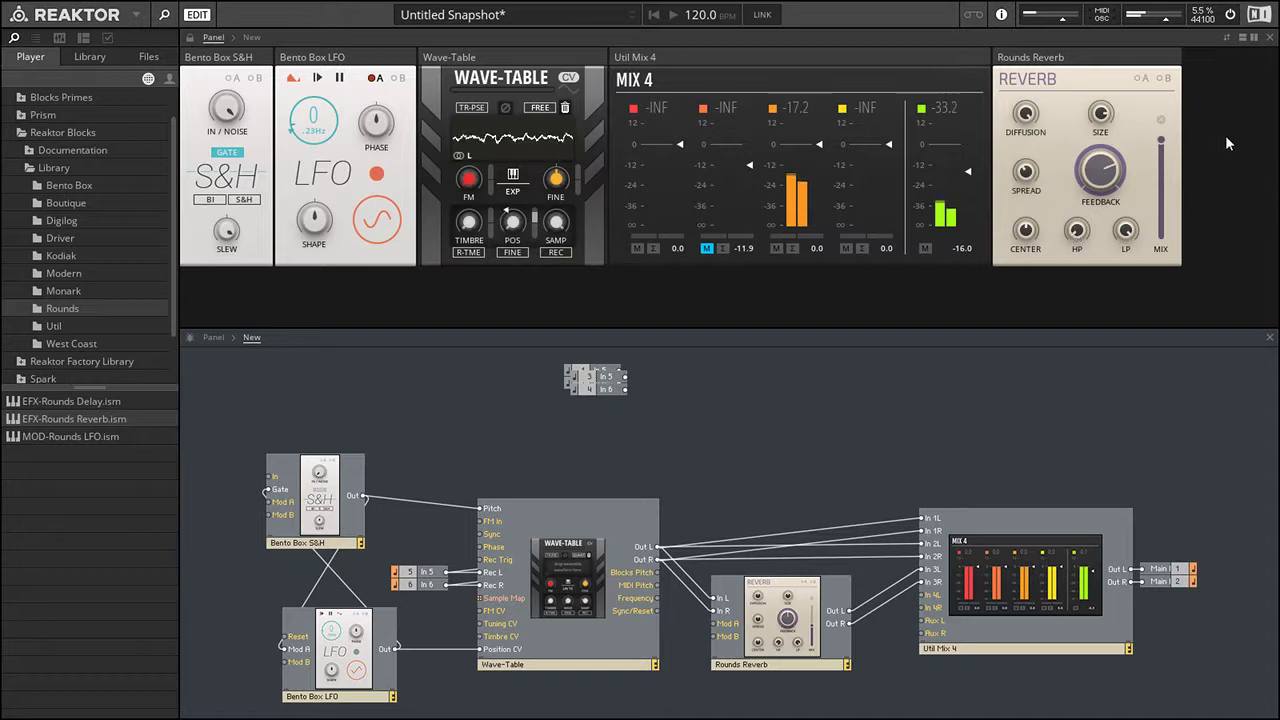
left_click_drag(820, 148, 820, 126)
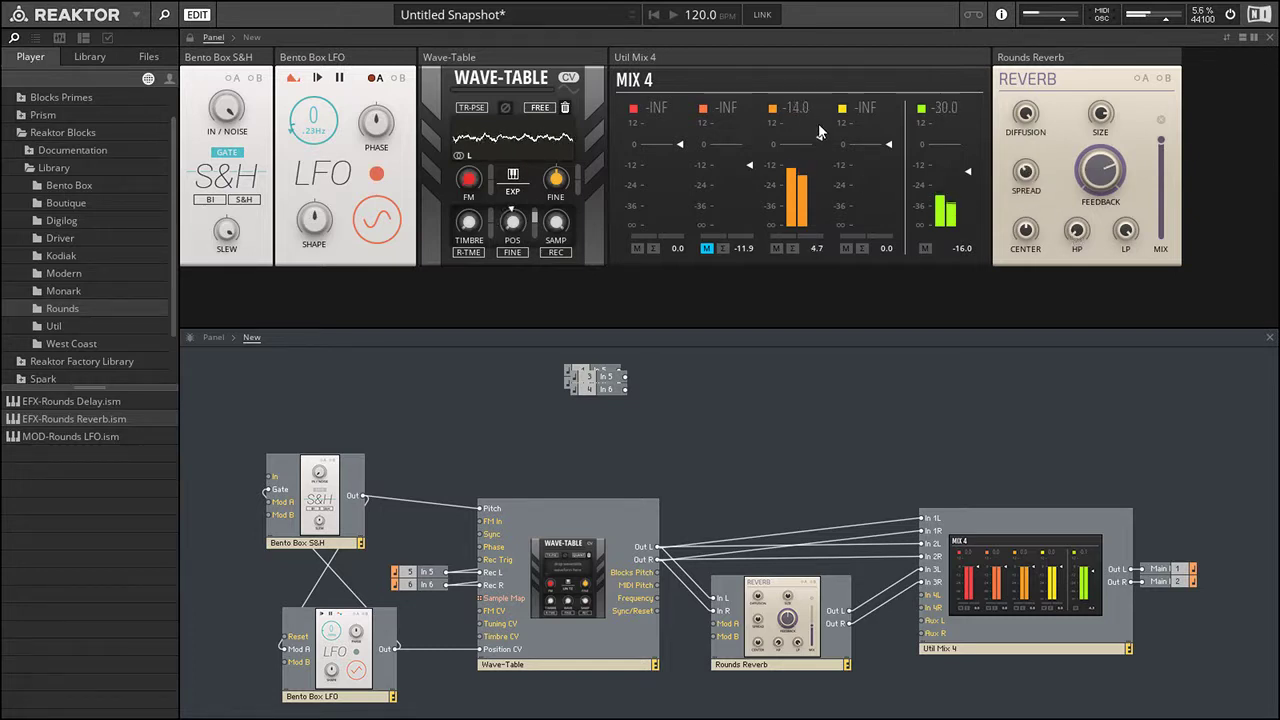
- Switch the LFO to the random waveform with its shape at 100 and raise its rate to about 1.94 Hz
mouse_move(467, 228)
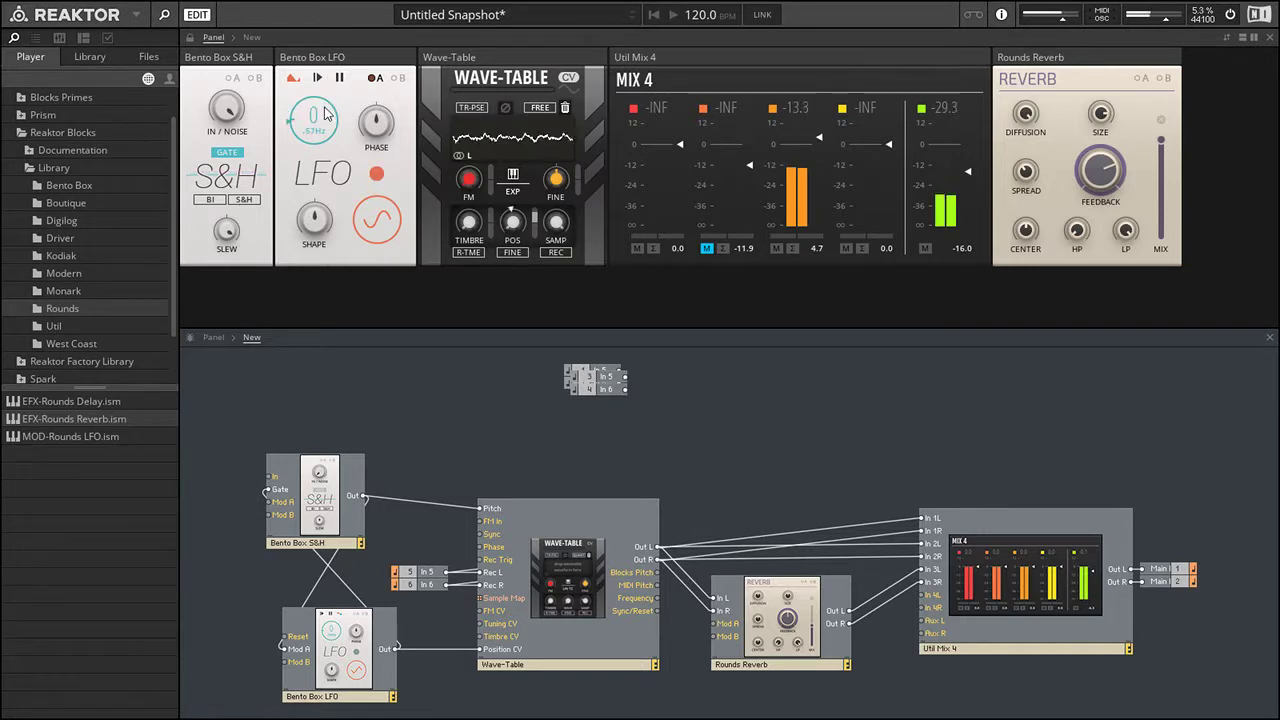
left_click(377, 224)
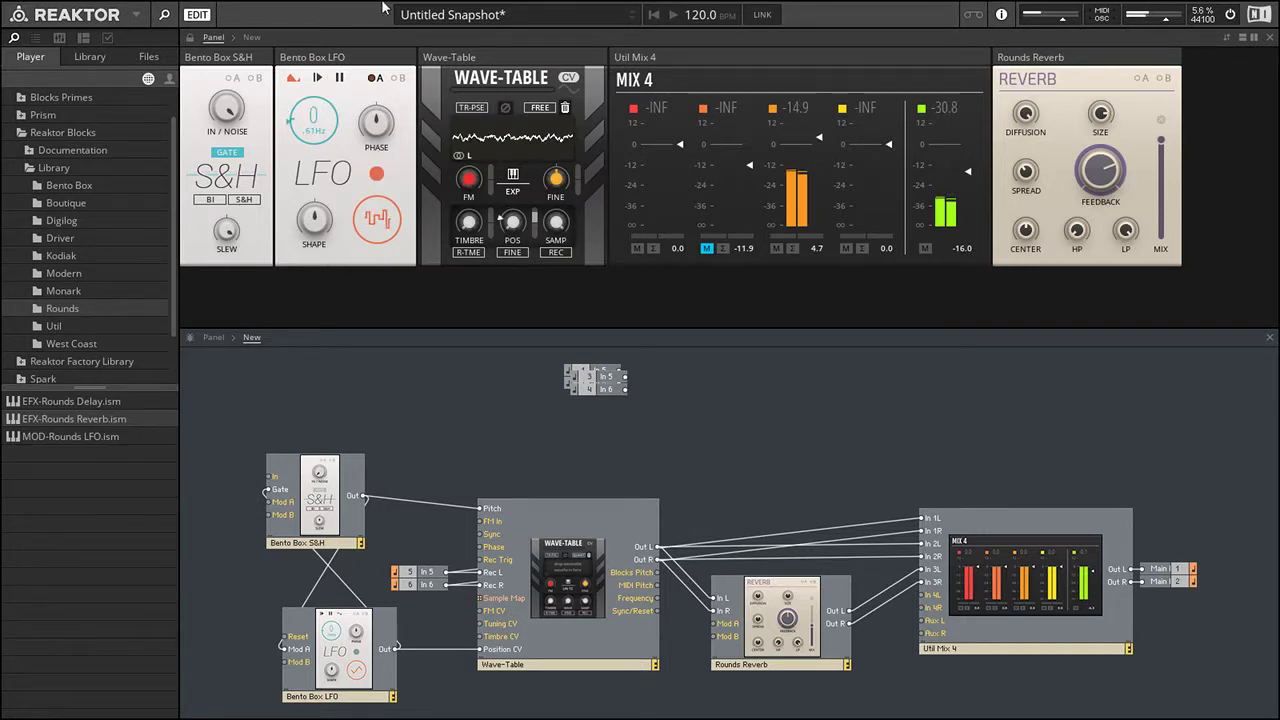
left_click(385, 222)
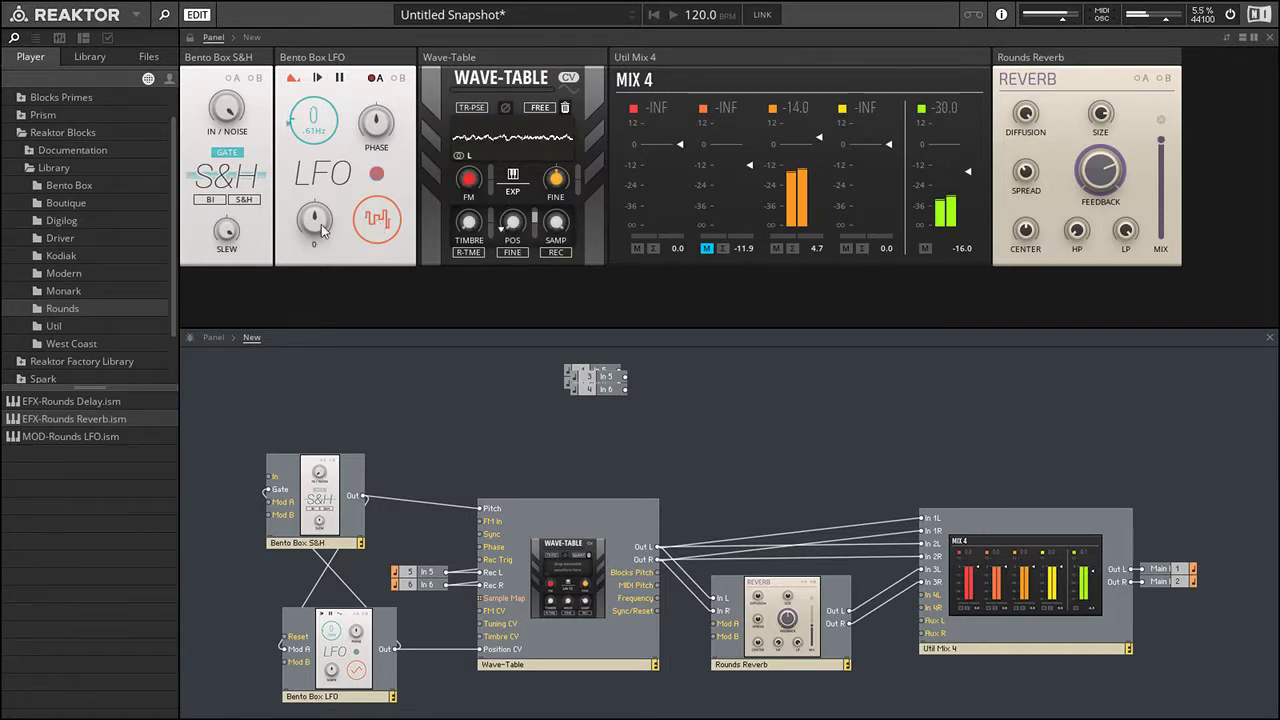
mouse_move(315, 229)
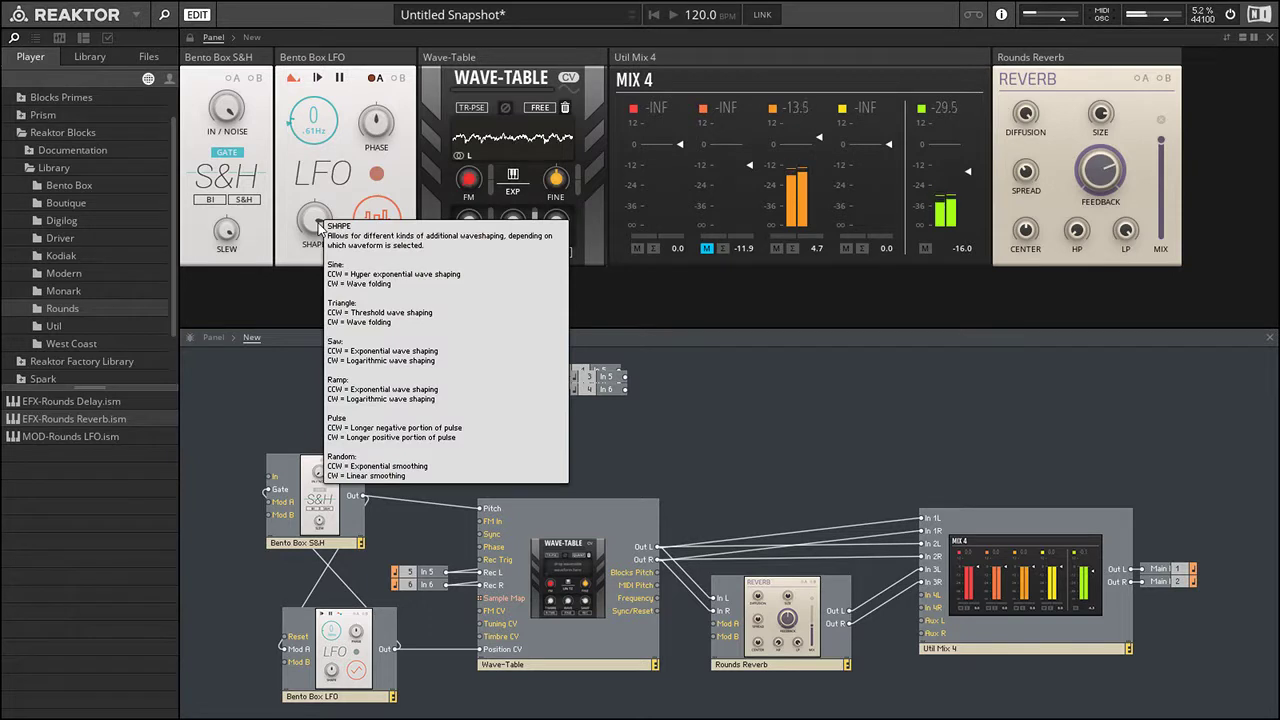
left_click_drag(319, 227, 325, 351)
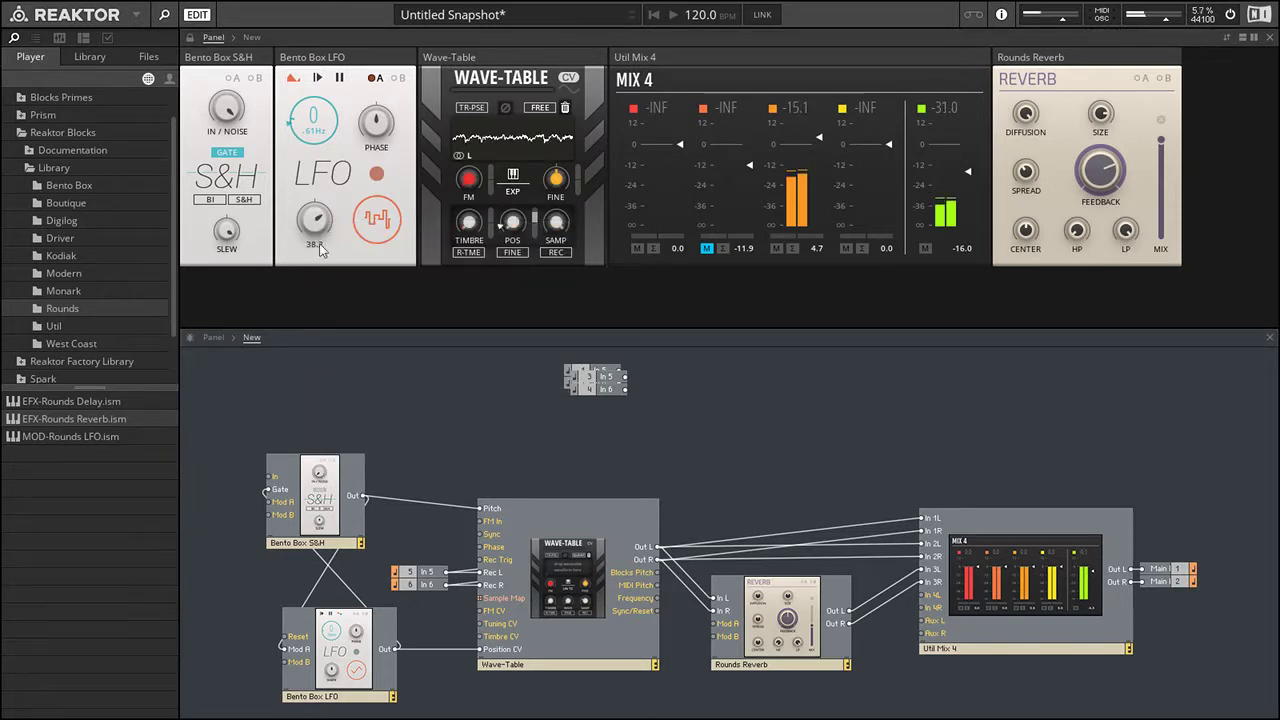
left_click_drag(320, 236, 320, 184)
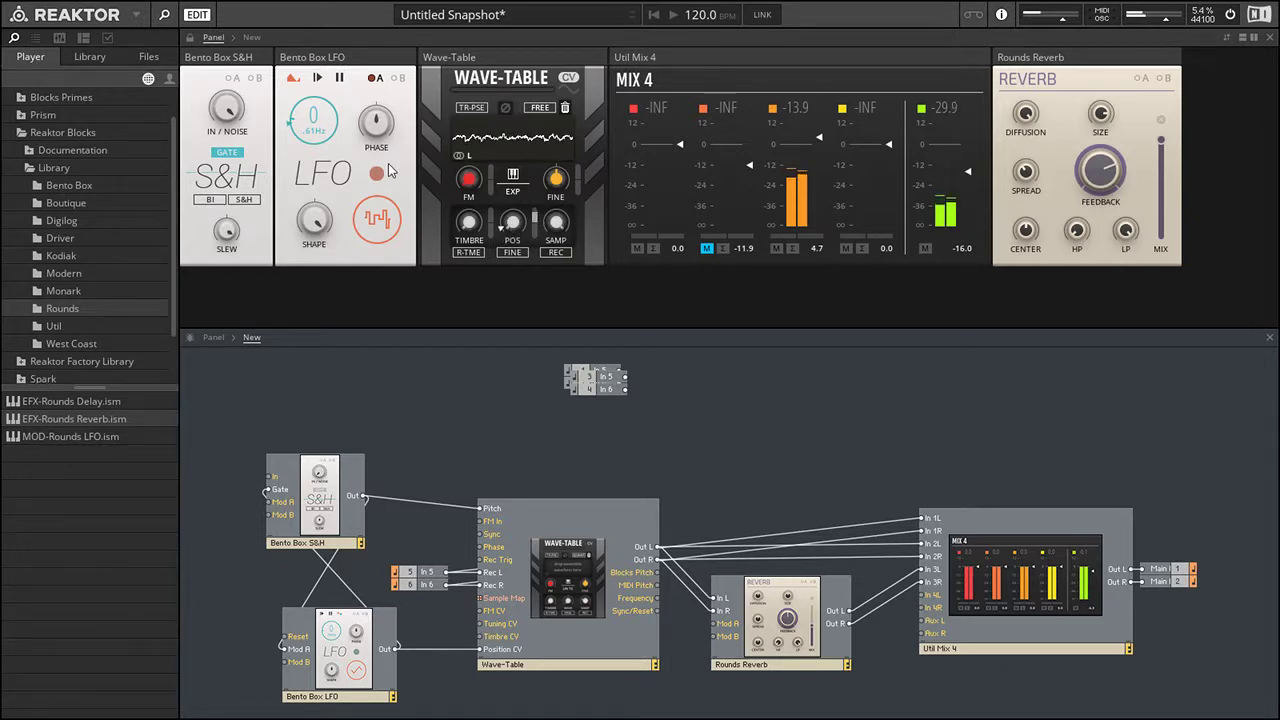
left_click_drag(322, 128, 326, 108)
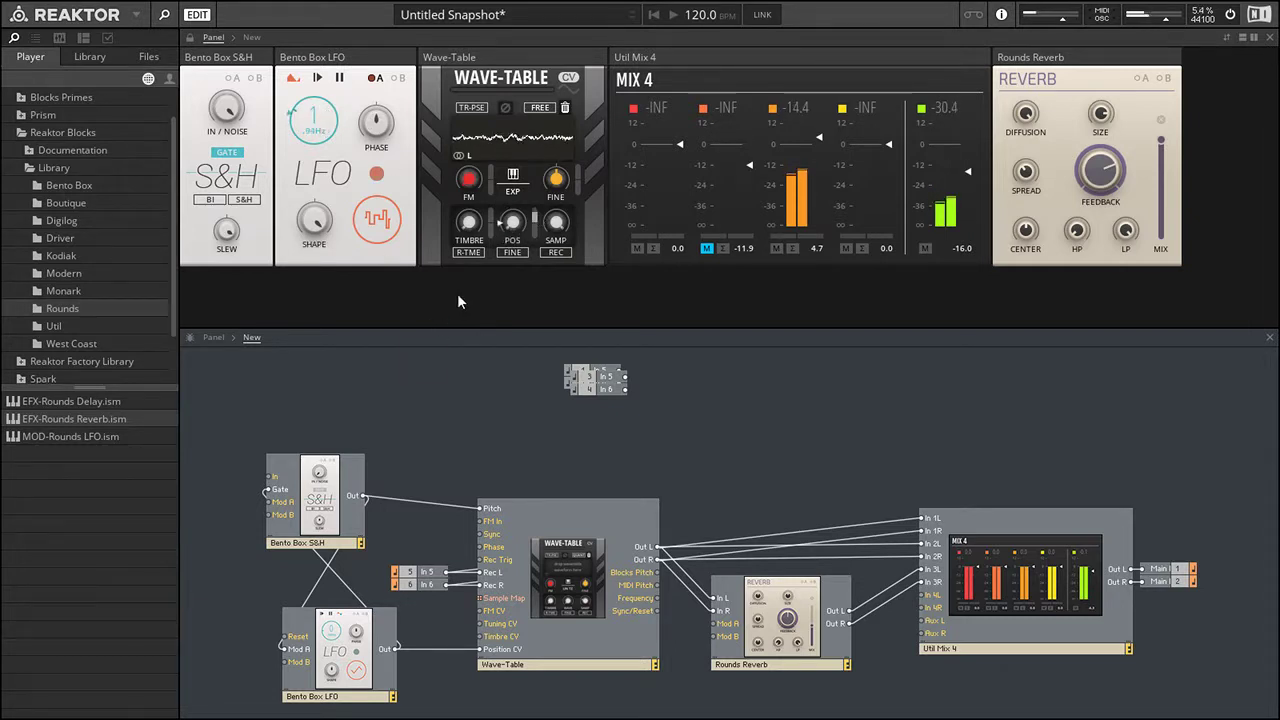
- Select all the connected blocks and move them up together in the structure, leaving room beneath them
left_click_drag(248, 444, 1103, 660)
left_click_drag(1047, 625, 1050, 558)
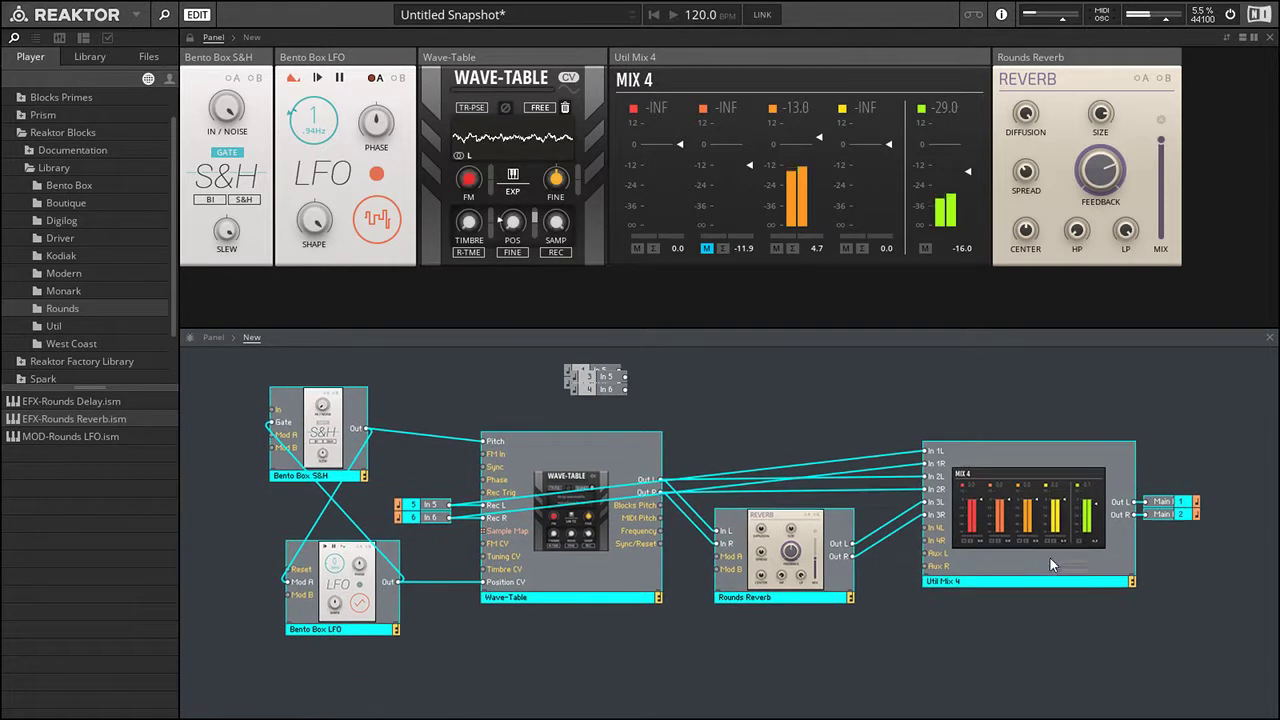
left_click(768, 359)
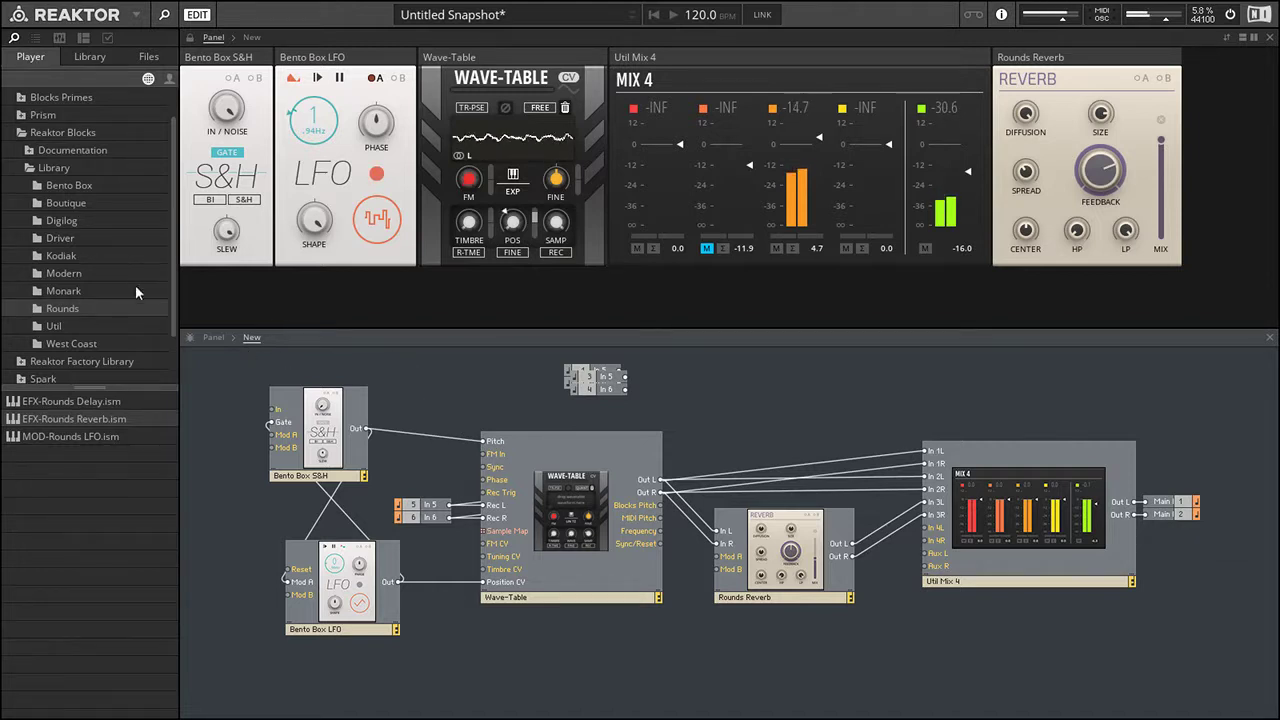
- Switch the LFO's output to bipolar and set the Wave-Table's position to 50
left_click(228, 235)
left_click(232, 378)
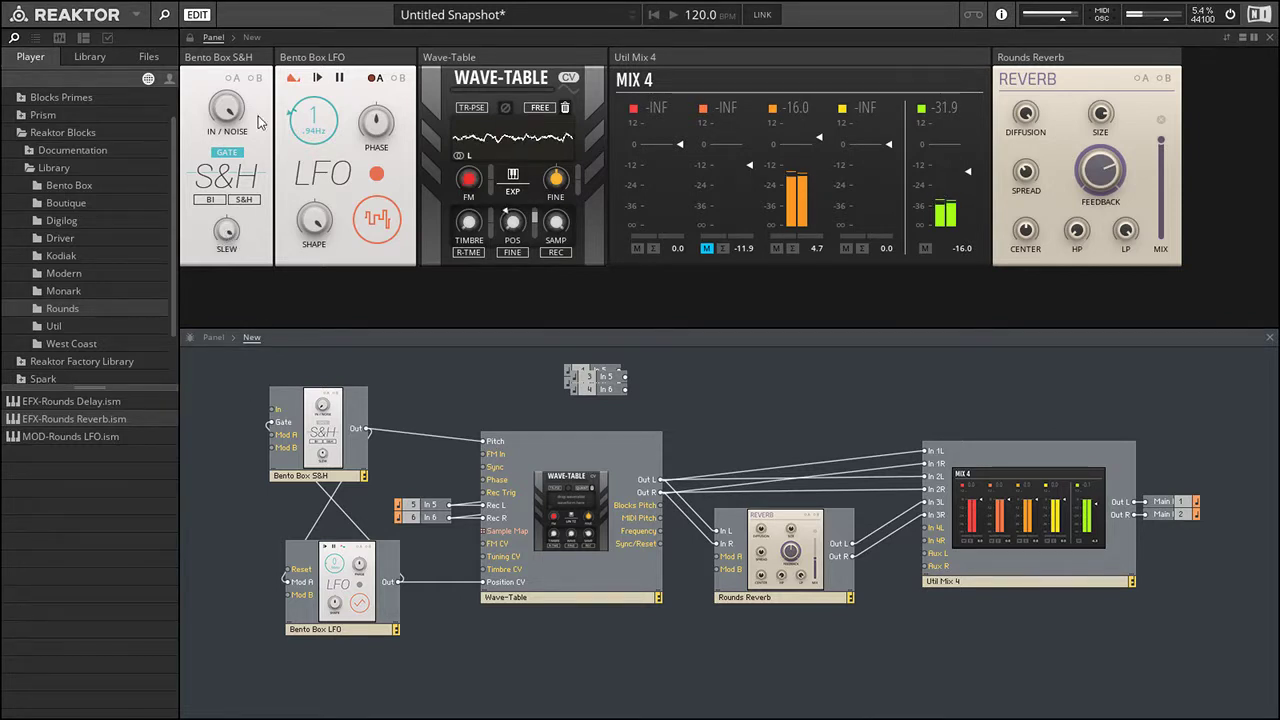
left_click(237, 153)
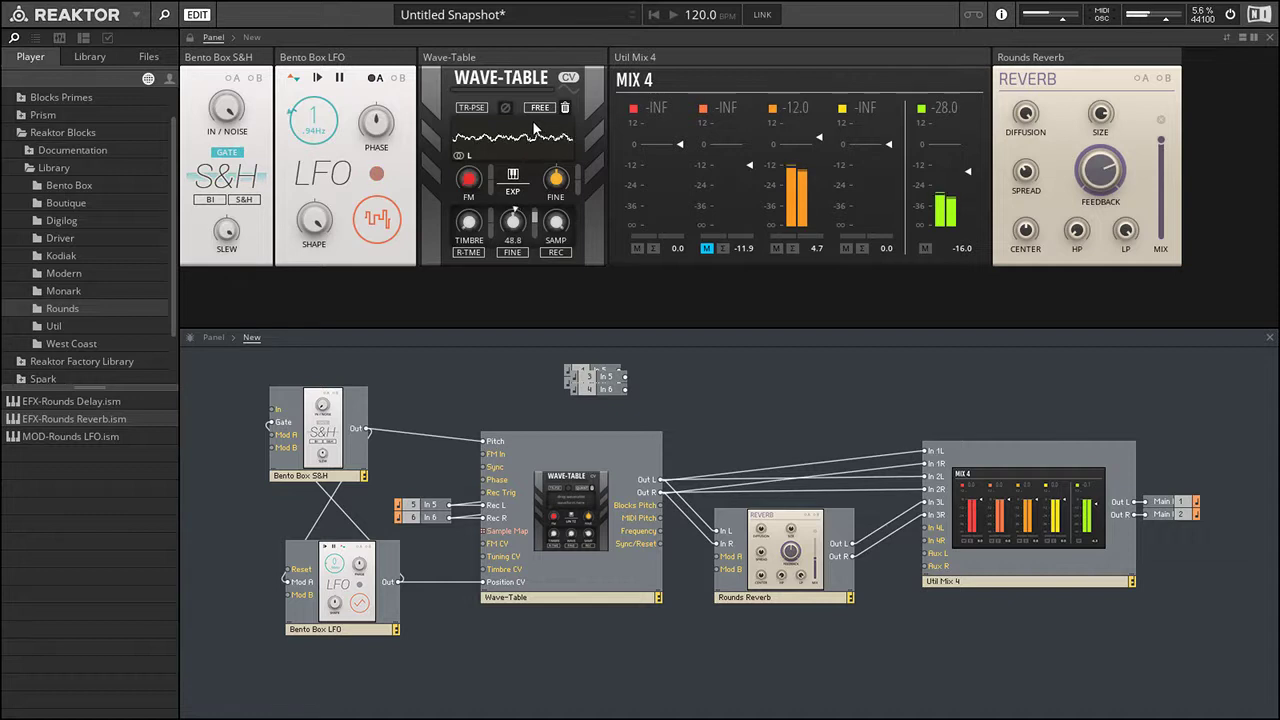
left_click_drag(534, 123, 534, 108)
- Add a Util Note In block below the LFO and move its panel ahead of the S&H panel
left_click(54, 325)
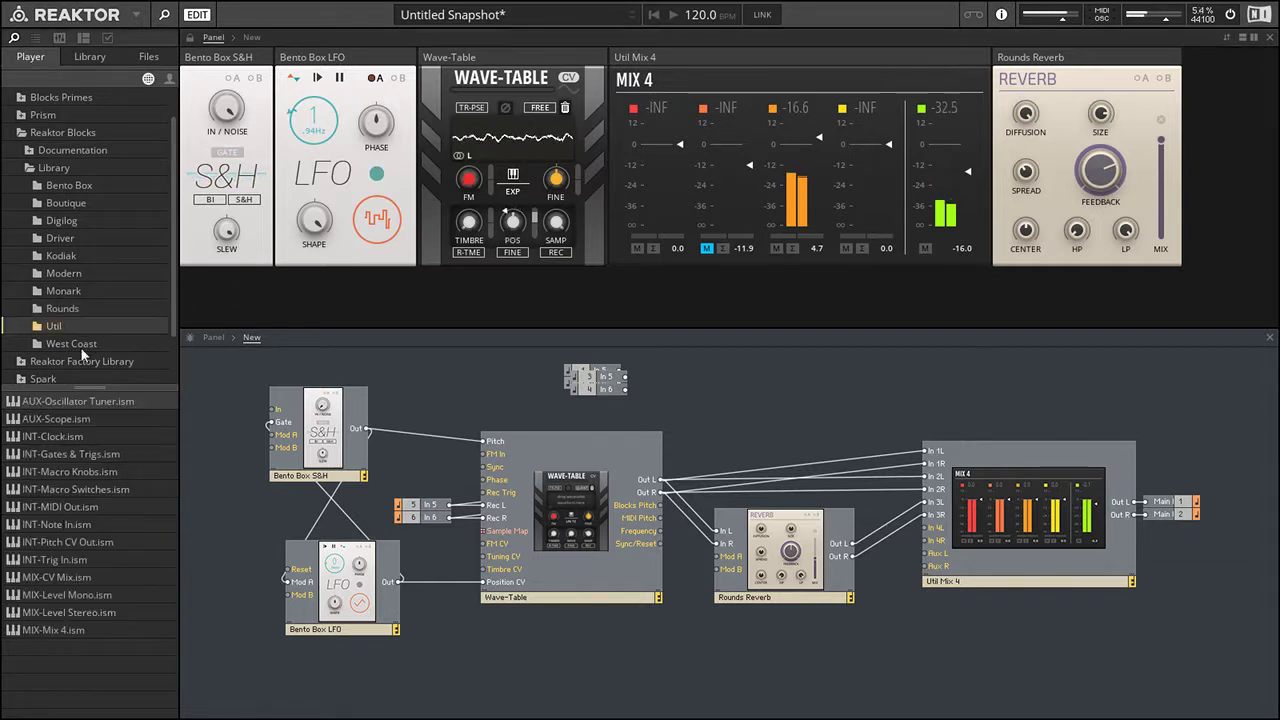
left_click_drag(55, 524, 445, 655)
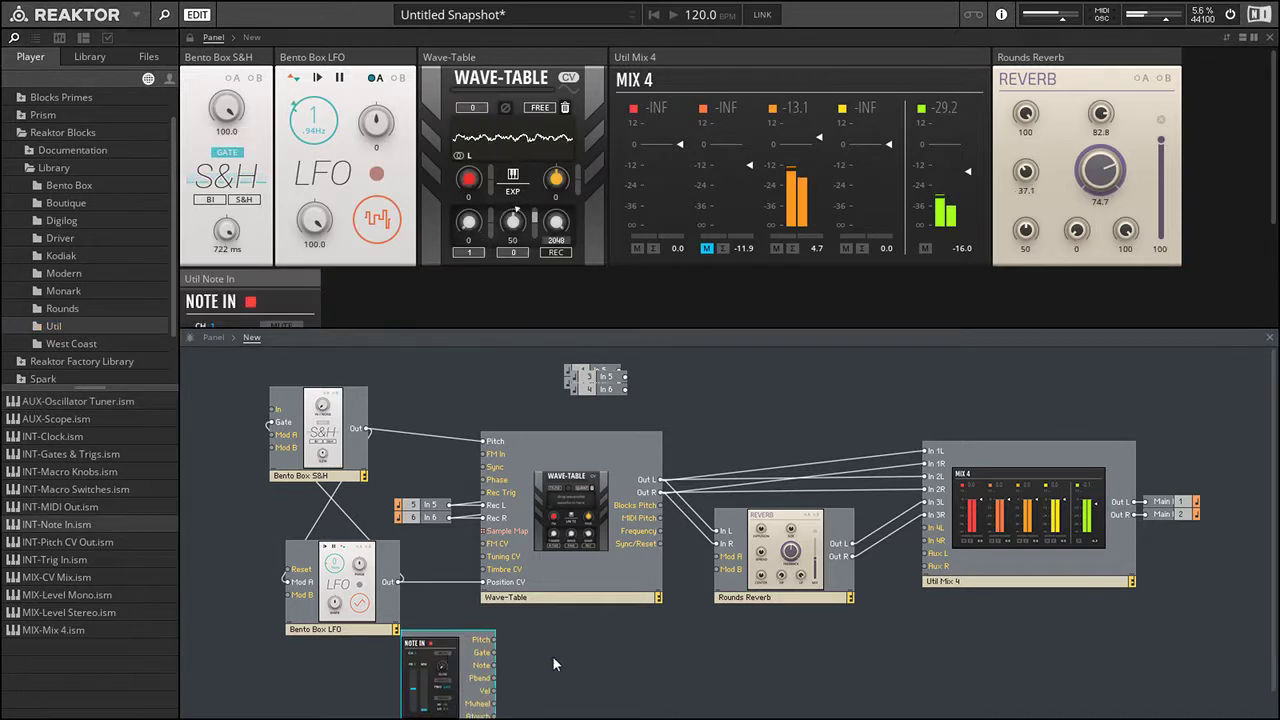
scroll(440, 265, "down", 1)
scroll(440, 265, "down", 1)
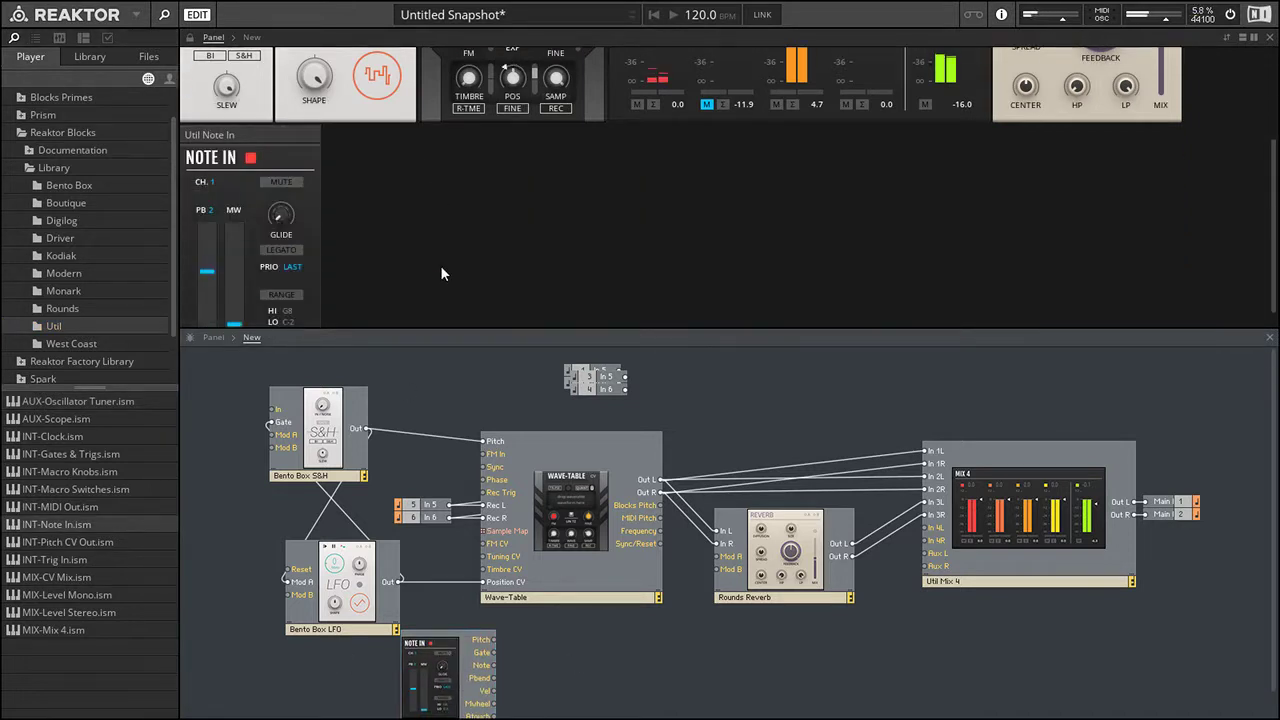
scroll(440, 265, "up", 2)
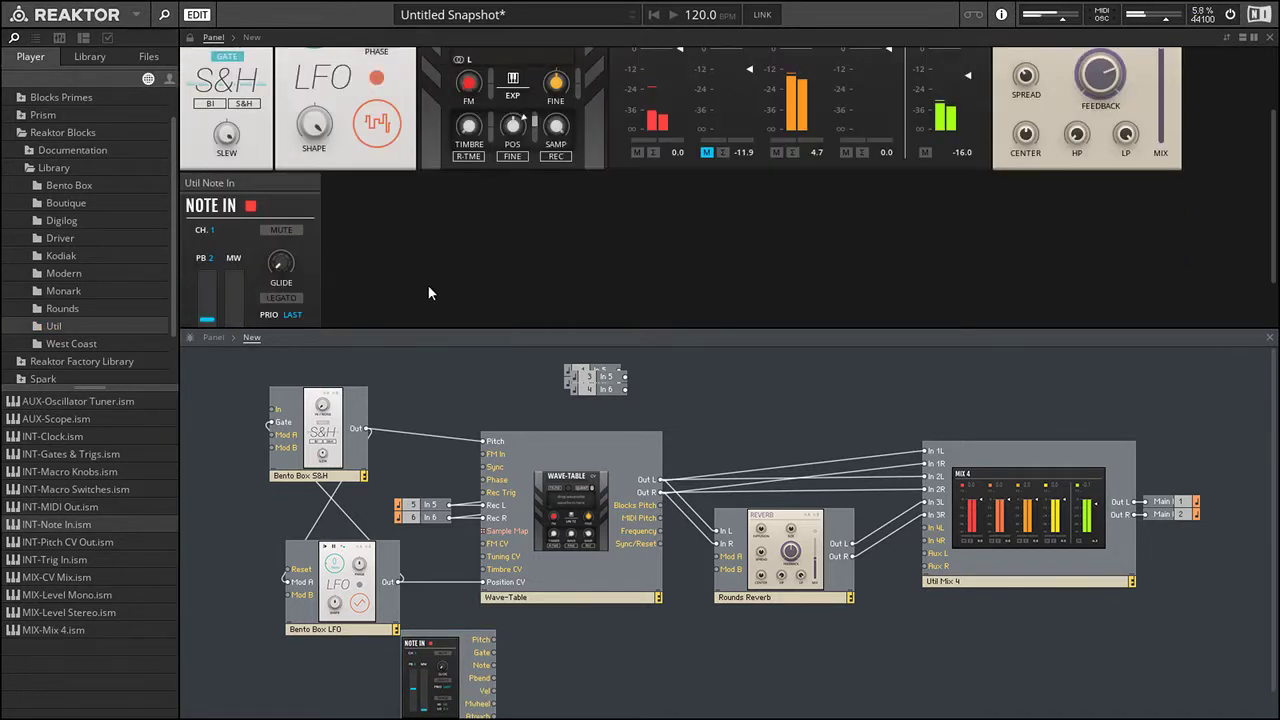
left_click_drag(276, 250, 200, 130)
scroll(555, 254, "up", 1)
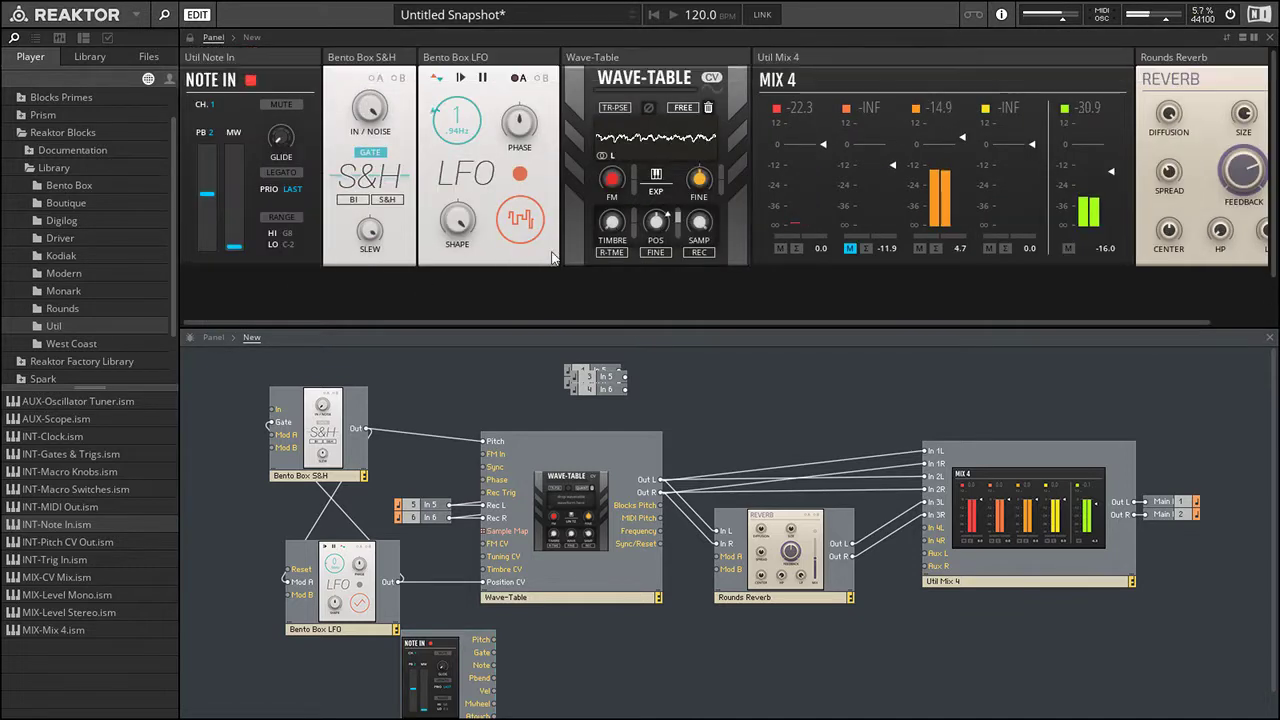
- Hide the browser and examine the MIDI input and output devices in the Audio and MIDI Settings
left_click(164, 14)
key("ctrl+")
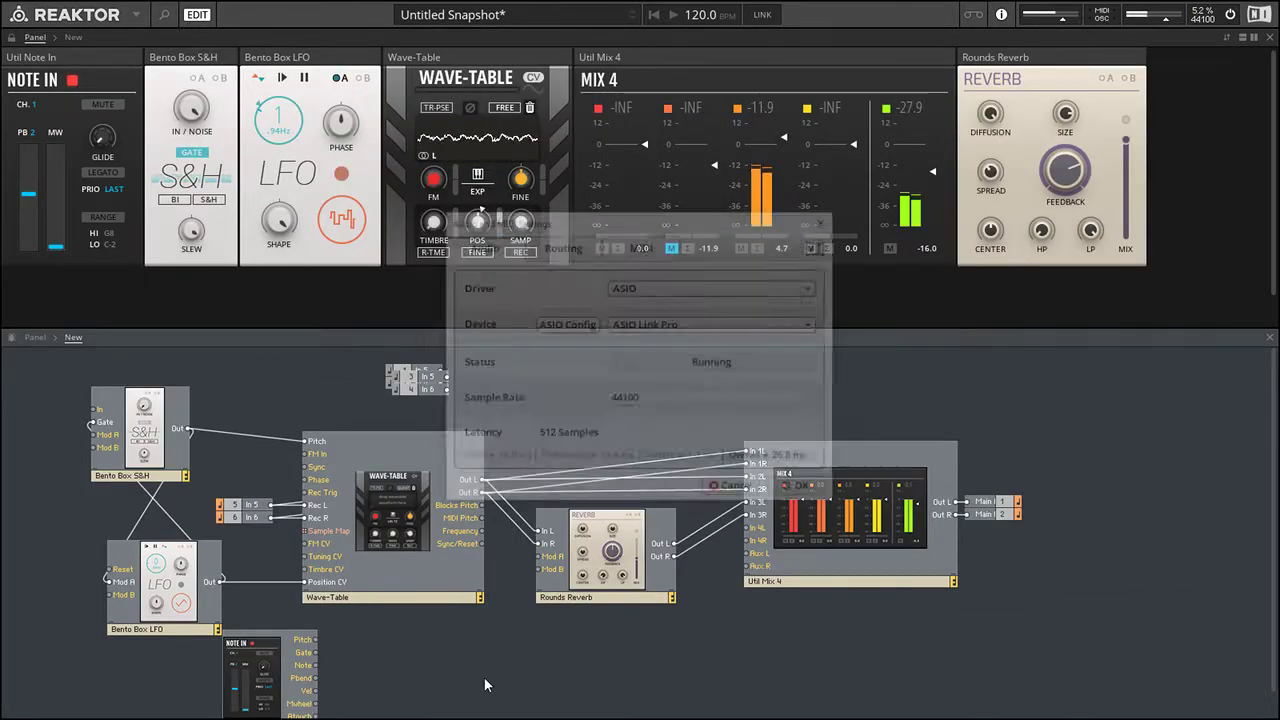
left_click(670, 247)
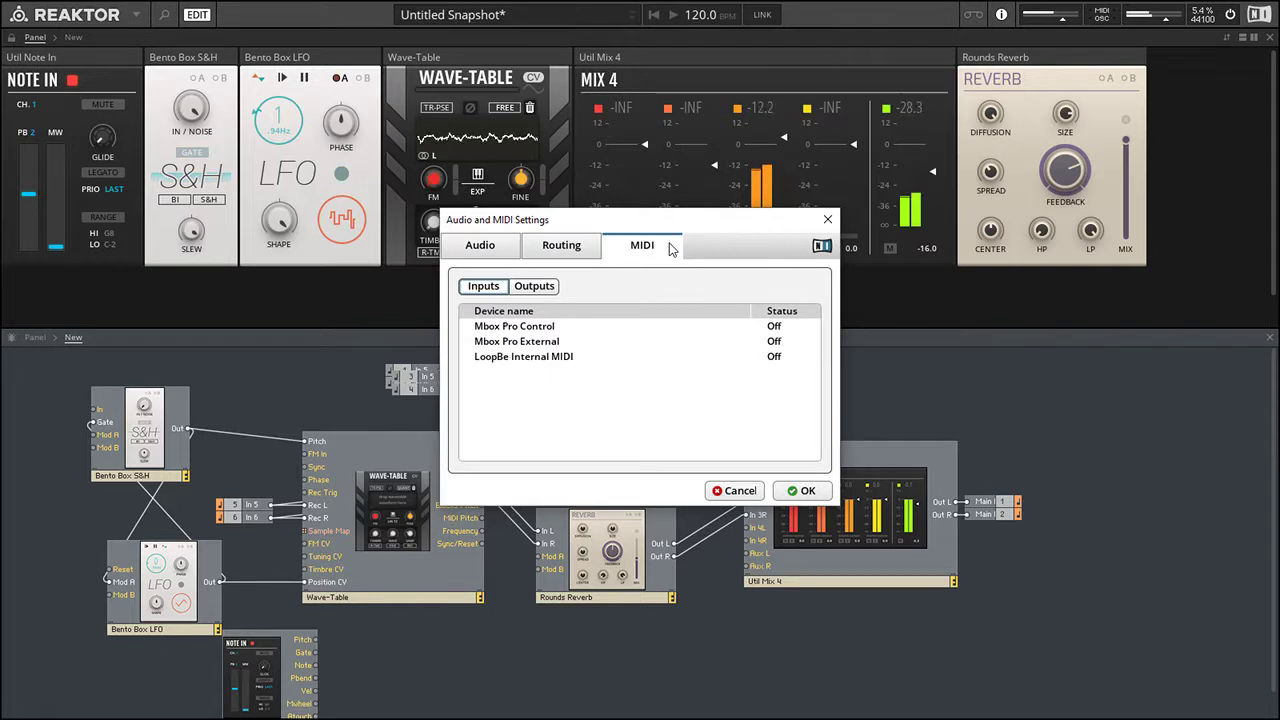
left_click(550, 291)
left_click(490, 291)
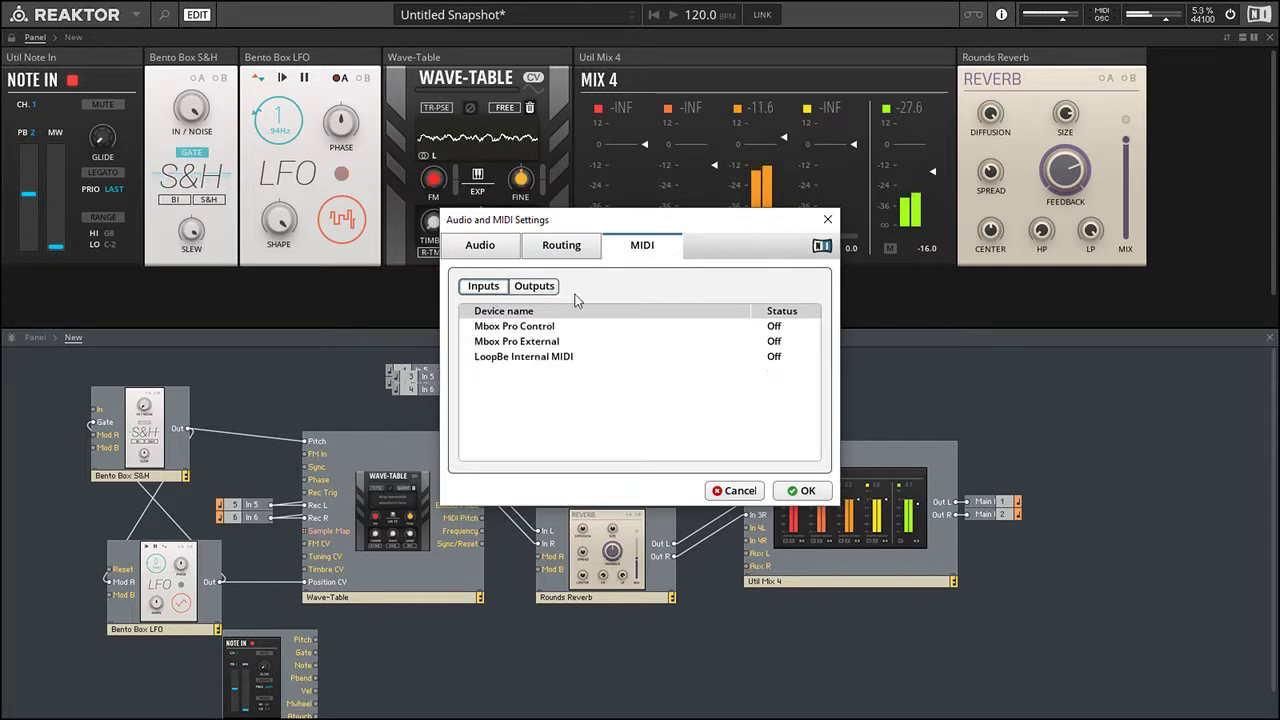
left_click(522, 286)
left_click(483, 287)
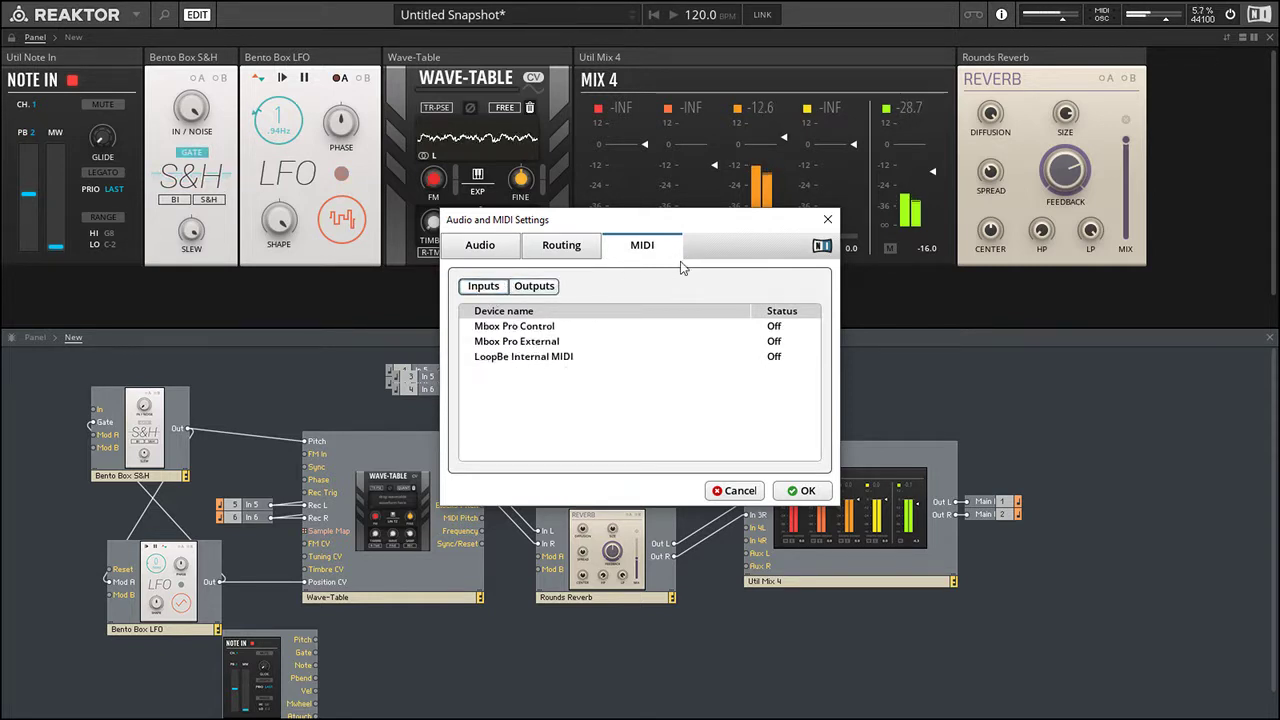
left_click(828, 219)
- Wire the Note In block's Gate output to the Wave-Table's Rec Trig input
scroll(392, 602, "down", 1)
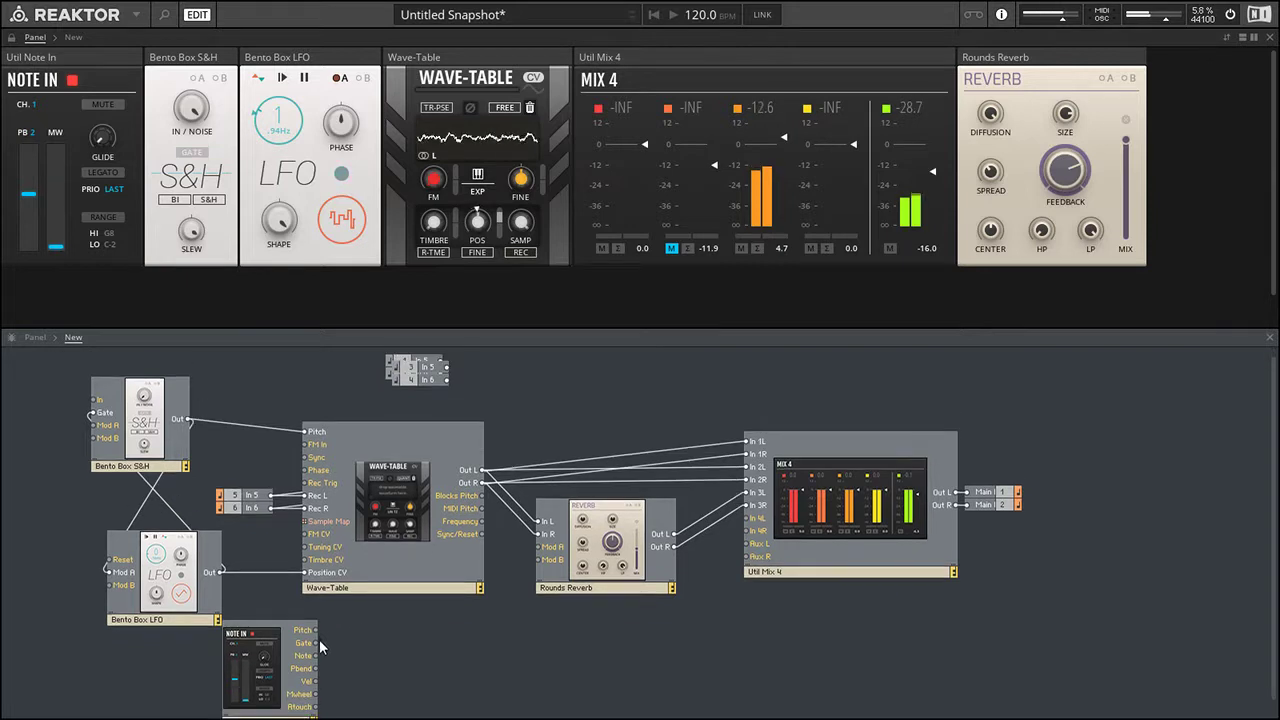
left_click_drag(316, 642, 306, 483)
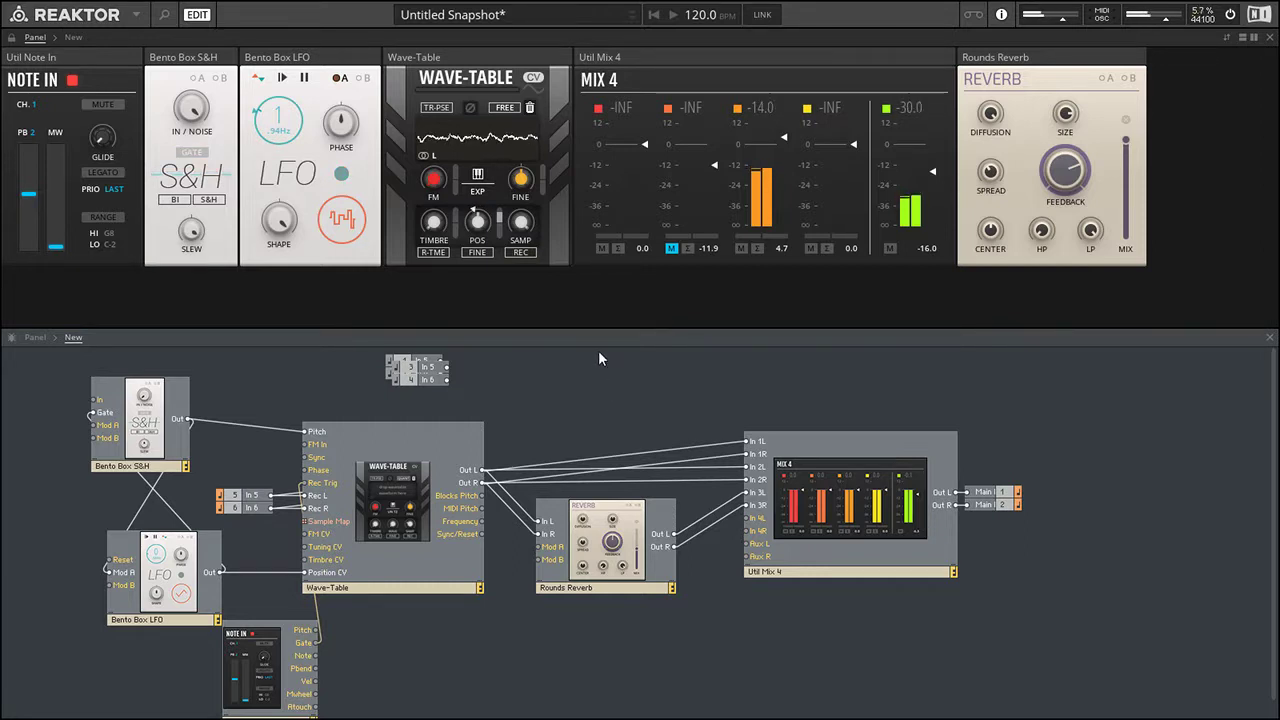
scroll(599, 352, "down", 1)
- Check the MIDI input devices in the Audio and MIDI Settings
key("ctrl+comma")
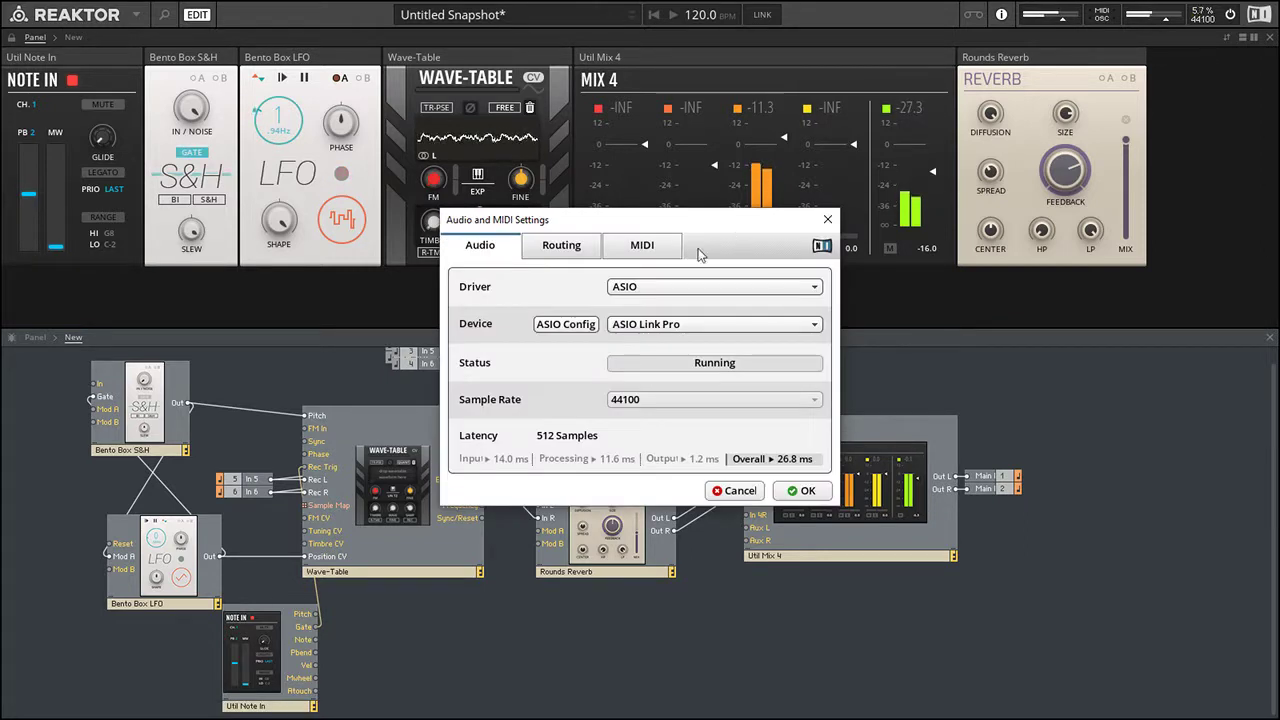
left_click(642, 246)
left_click(812, 492)
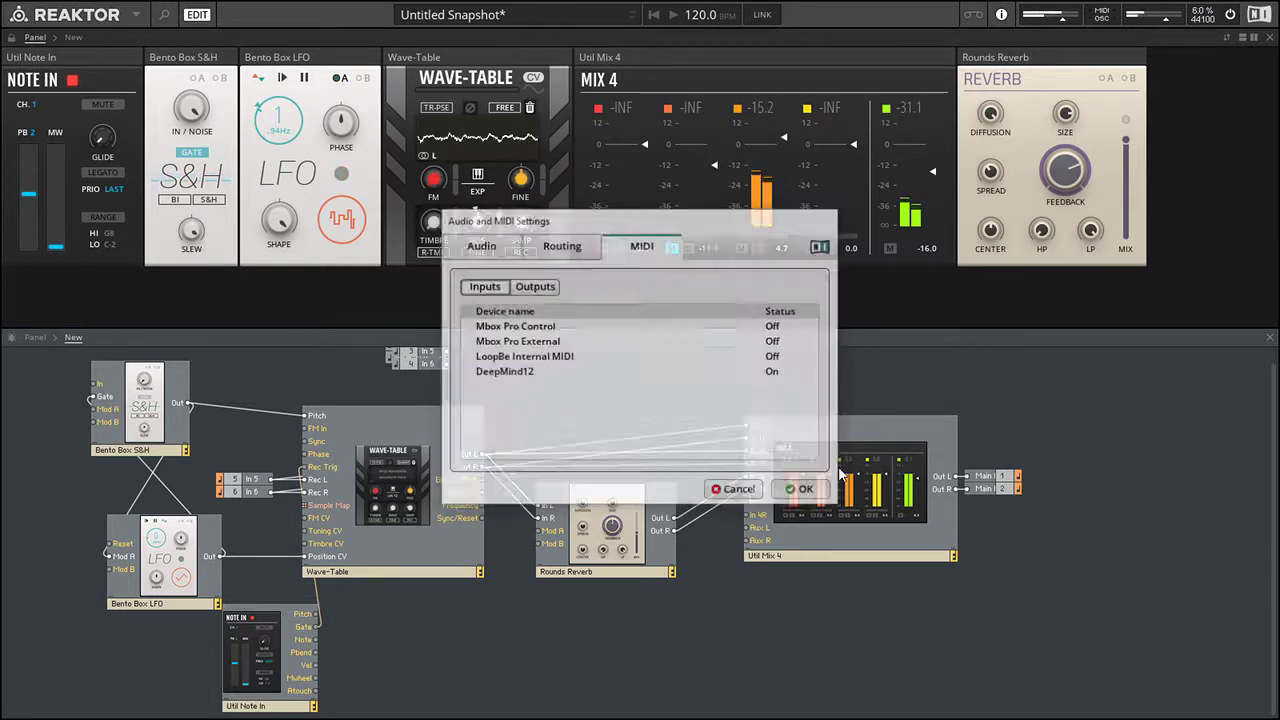
- Set the Mix 4 levels to 0.0 on channel 3, -4.6 on master and -9.6 on channel 1, and the Wave-Table's record time to 1
mouse_move(788, 136)
left_mouse_down()
mouse_move(788, 123)
mouse_move(785, 141)
left_mouse_up()
left_click_drag(938, 172, 938, 137)
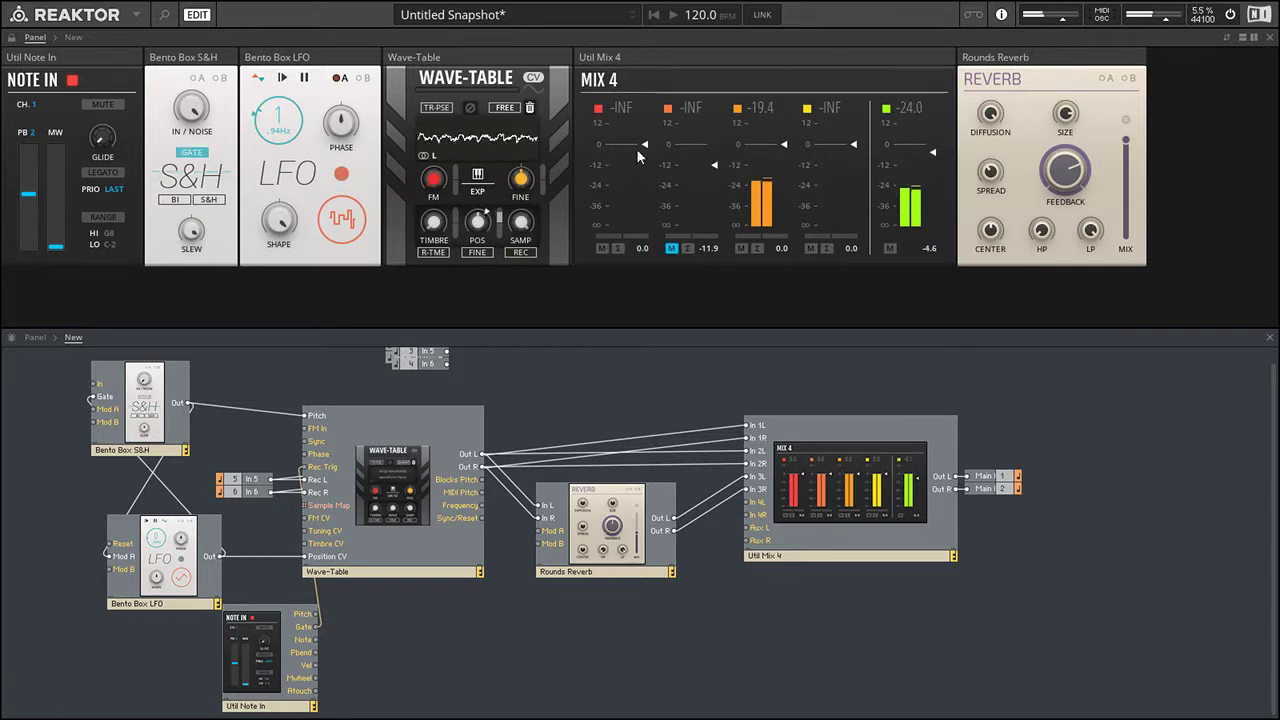
left_click_drag(645, 170, 645, 175)
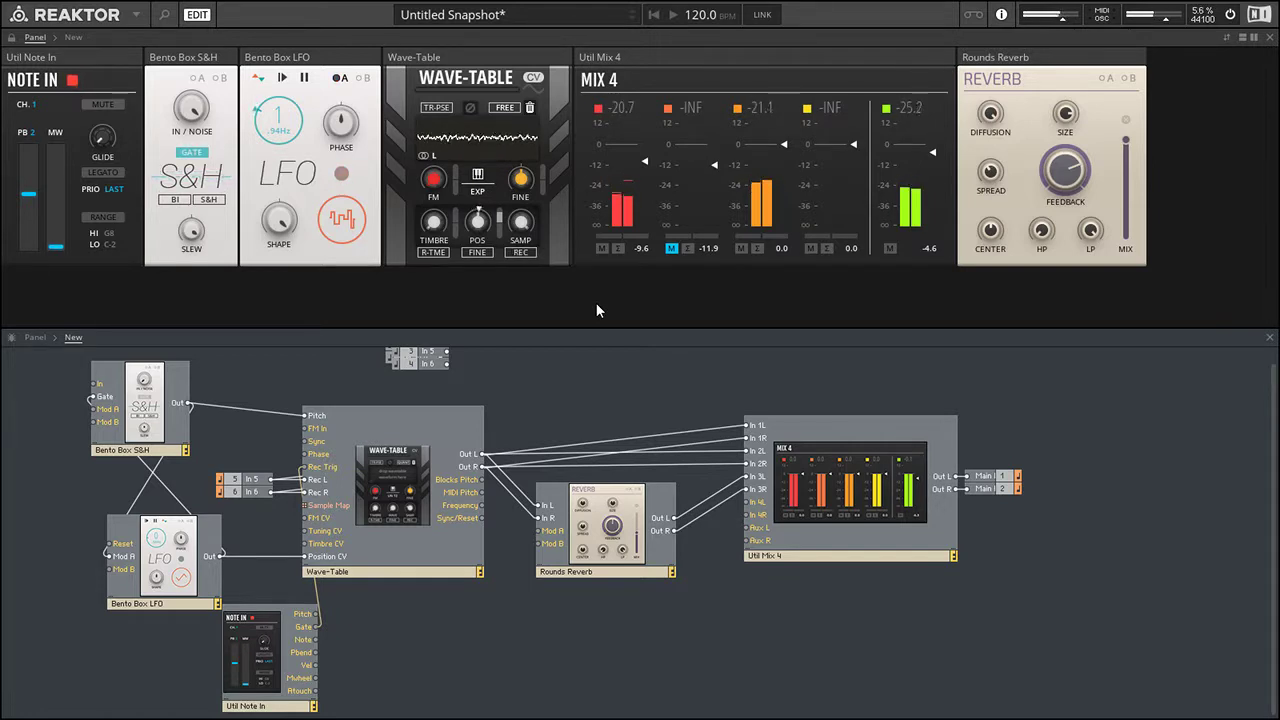
left_click(444, 254)
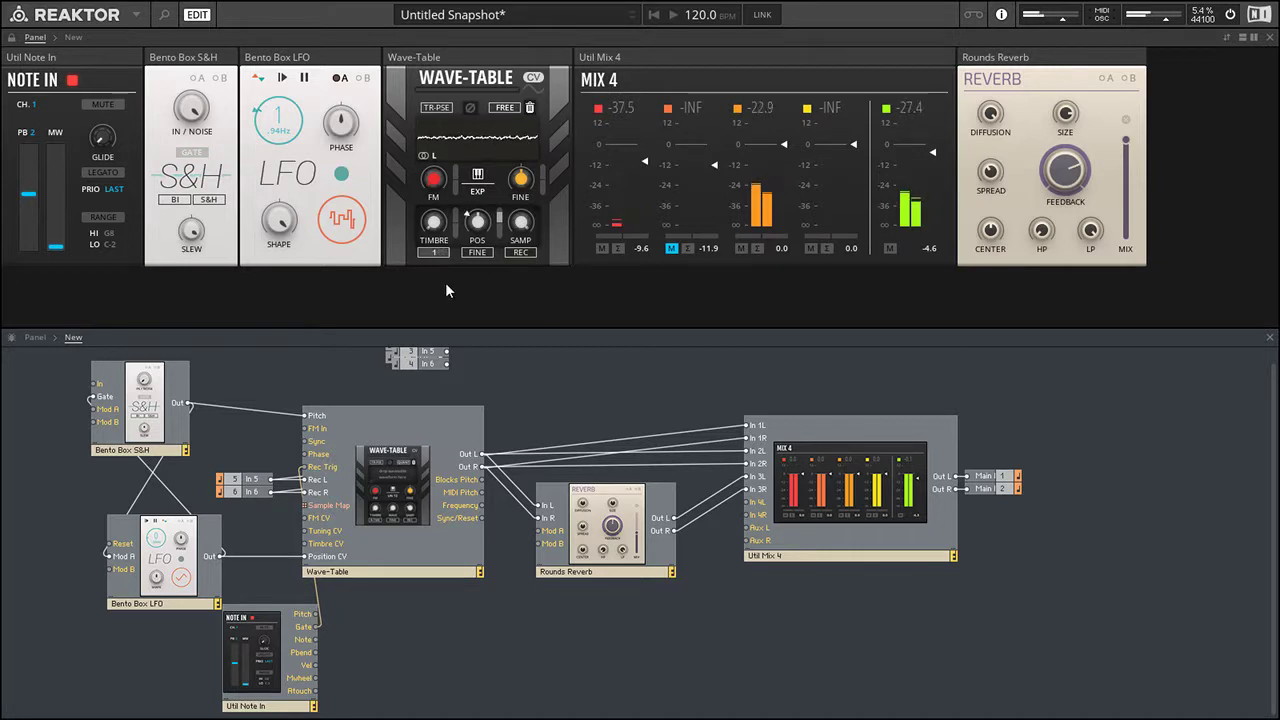
- Unmute Mix 4 channel 2 at level -9.9, set channel 3 to 5.7 and reset channel 1 to 0.0
left_click(675, 248)
left_click_drag(716, 189, 720, 160)
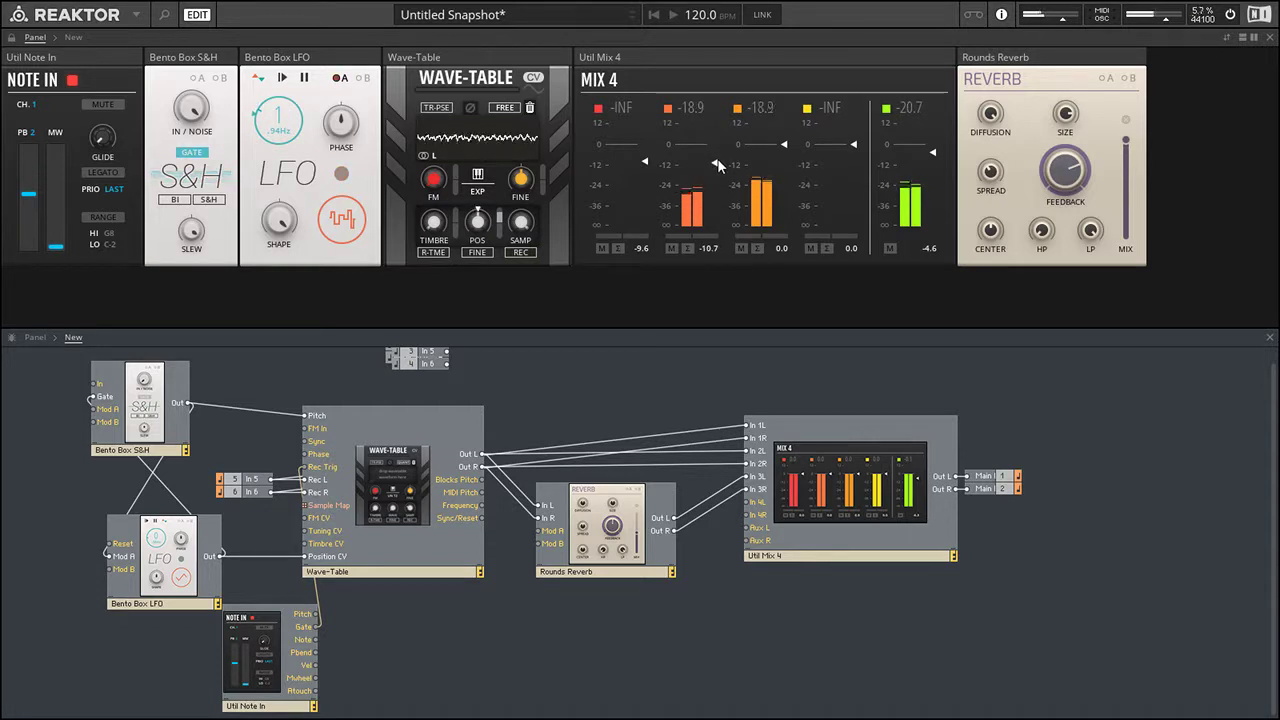
left_click_drag(793, 117, 793, 121)
left_click_drag(715, 168, 717, 162)
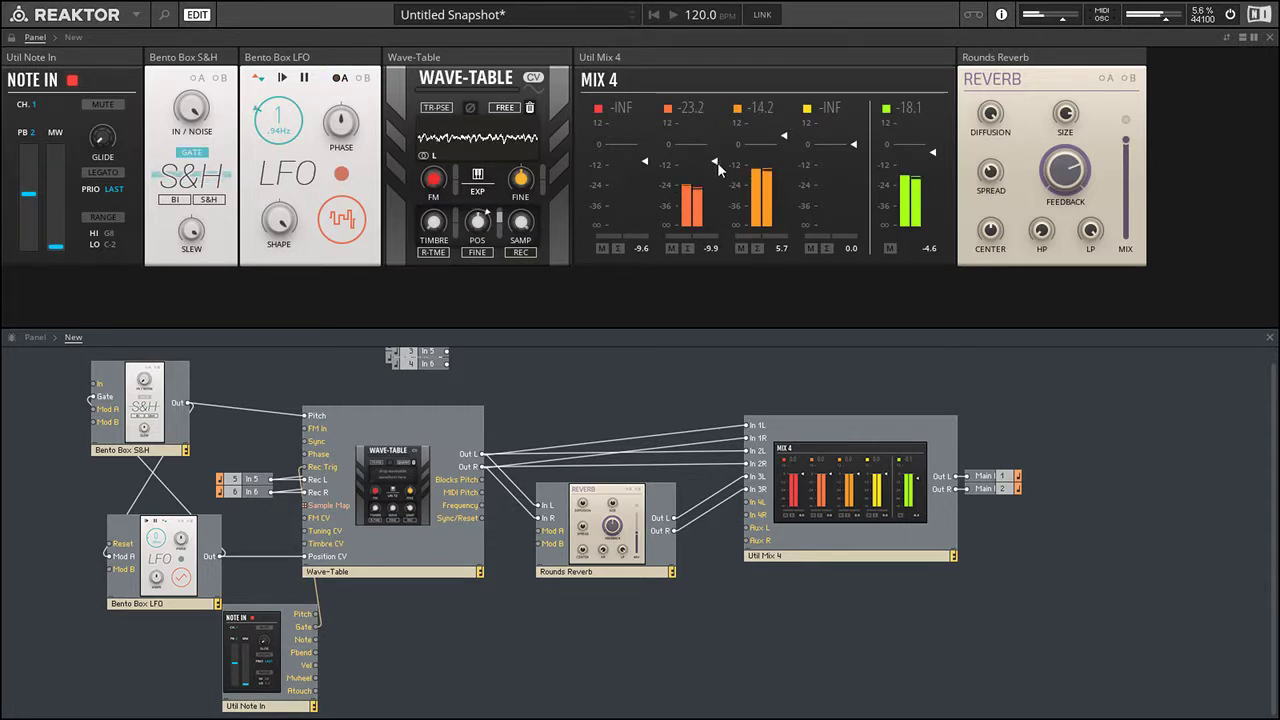
double_click(642, 160)
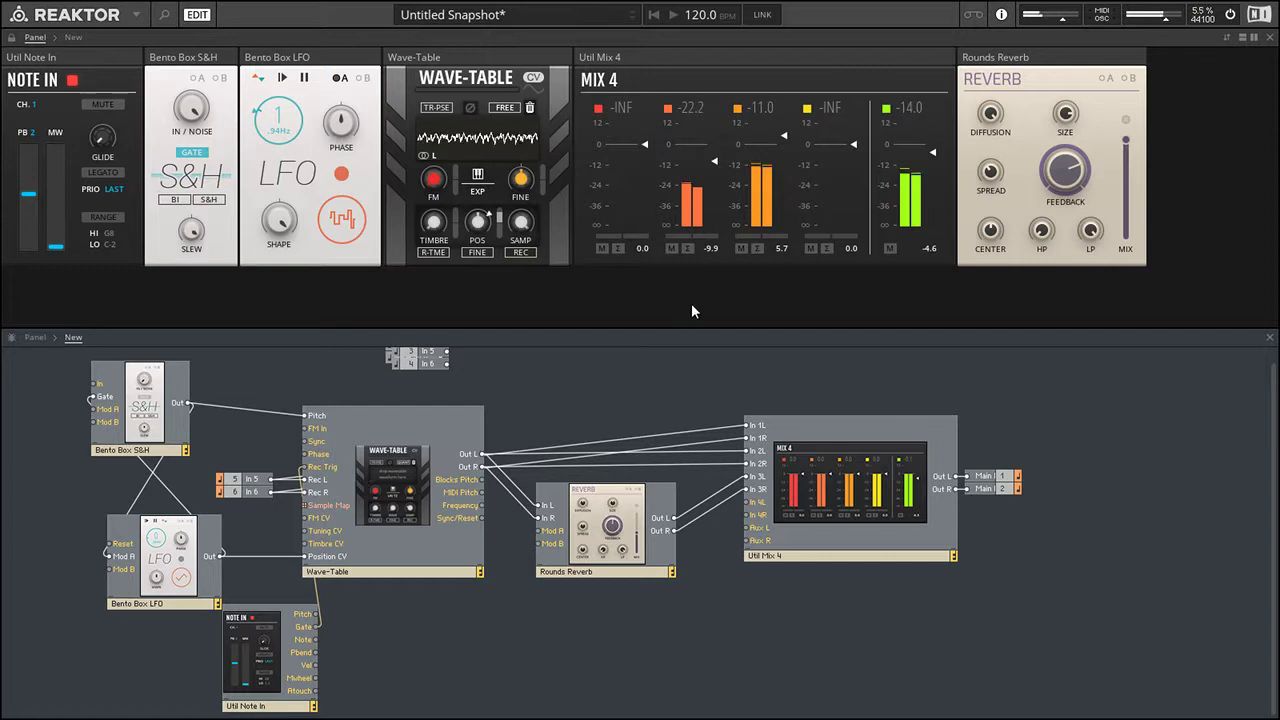
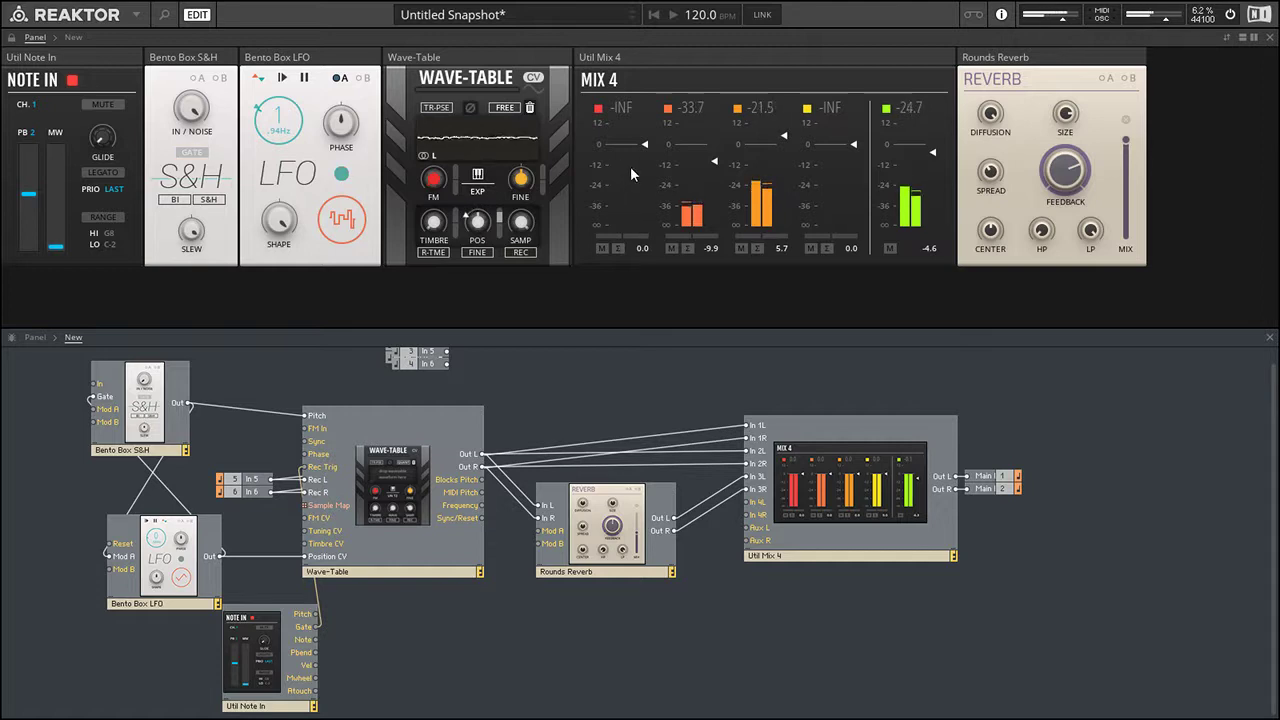
- Set the Wave-Table's record time to 2
mouse_move(478, 224)
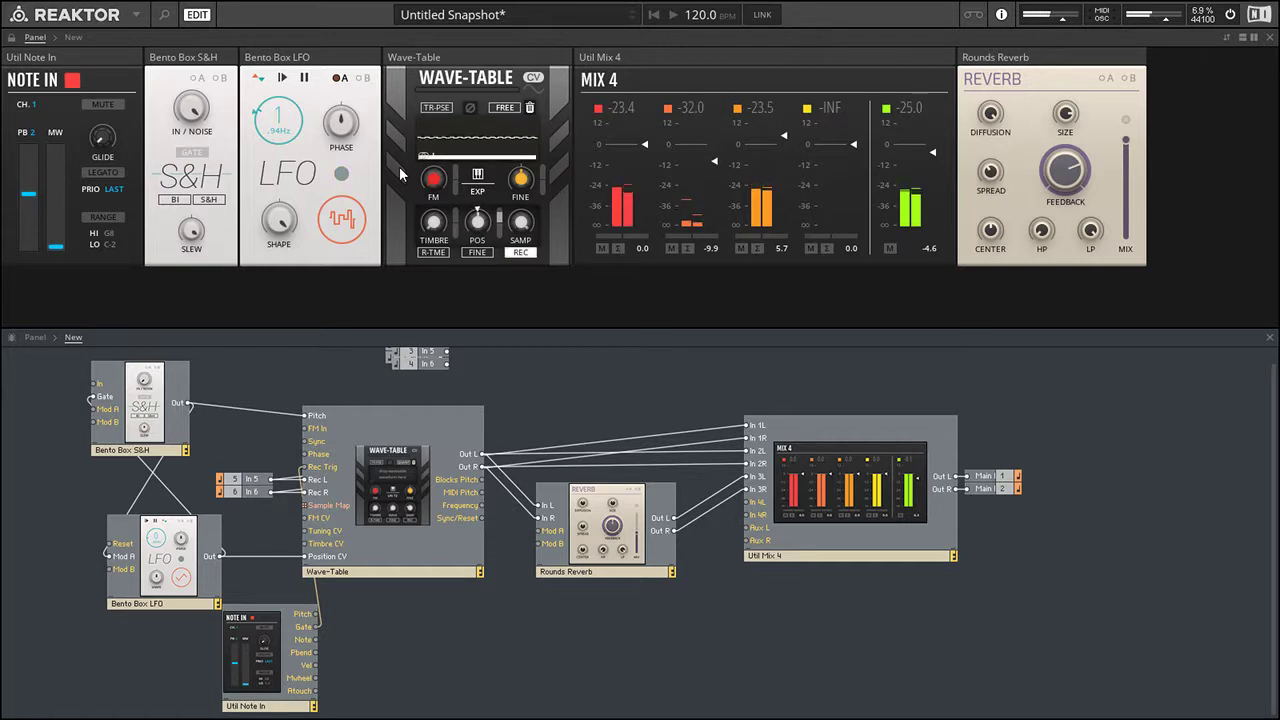
left_click(433, 252)
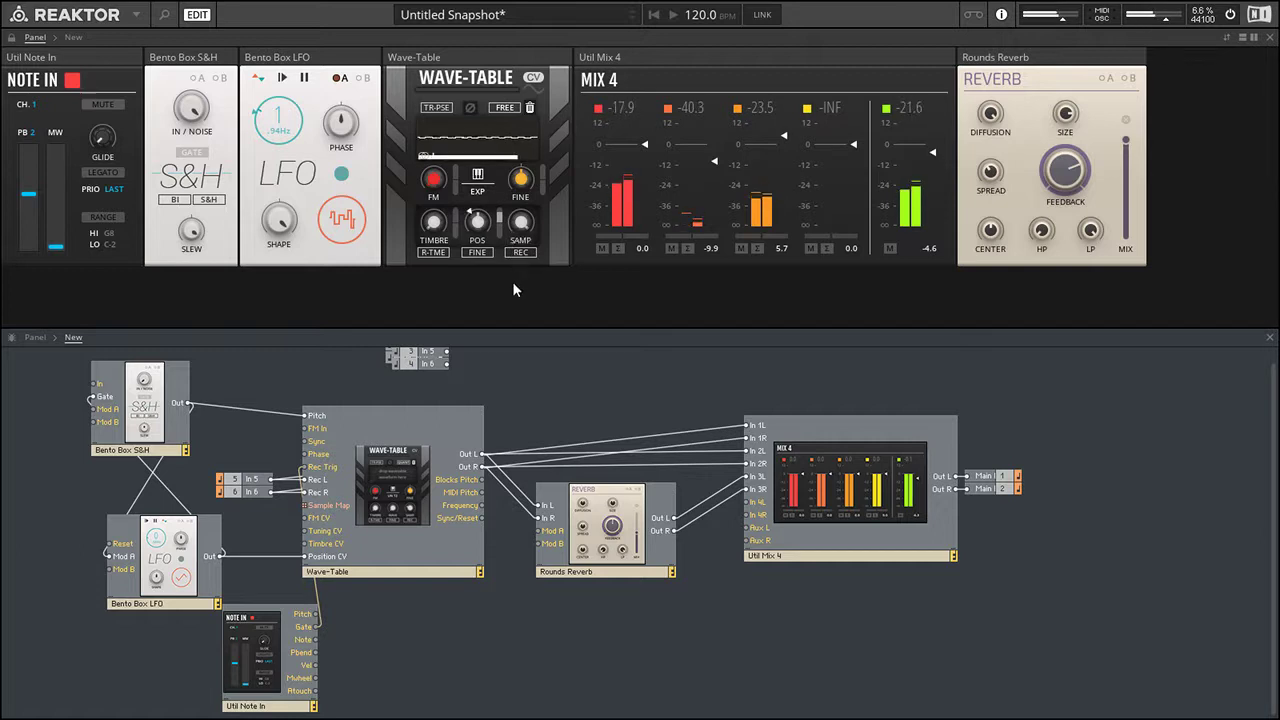
left_click(442, 254)
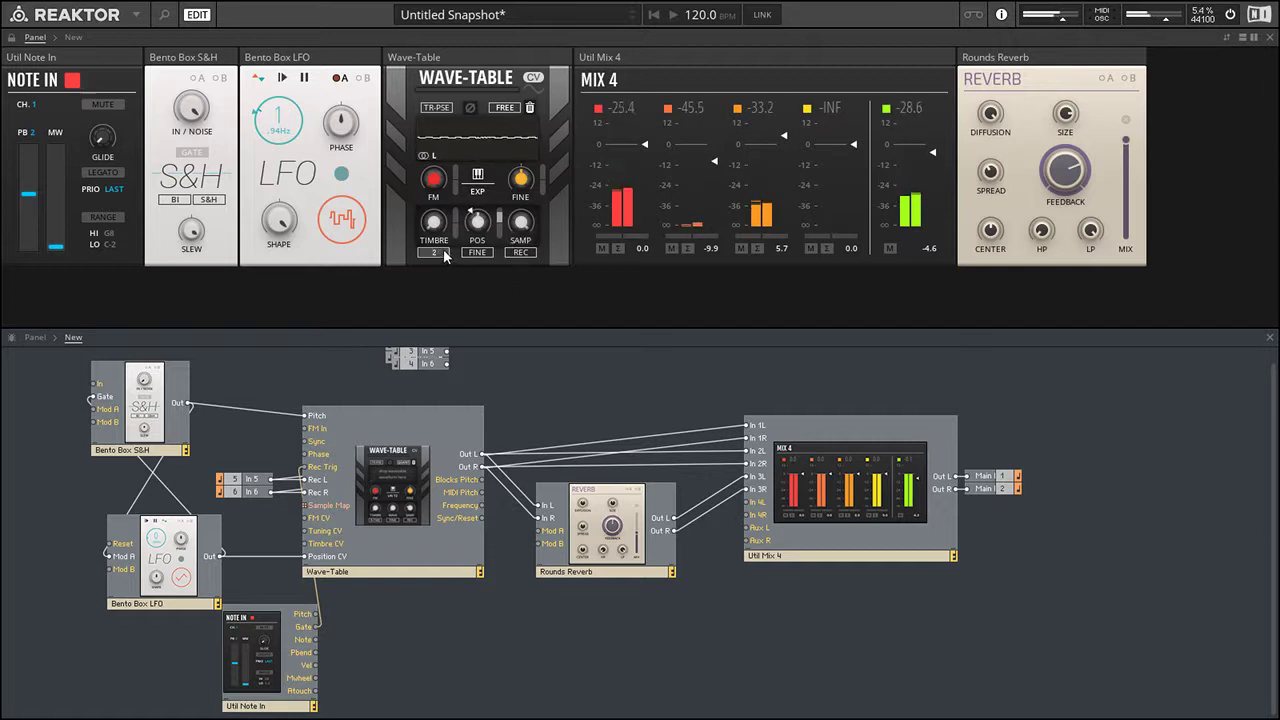
left_click_drag(442, 253, 444, 245)
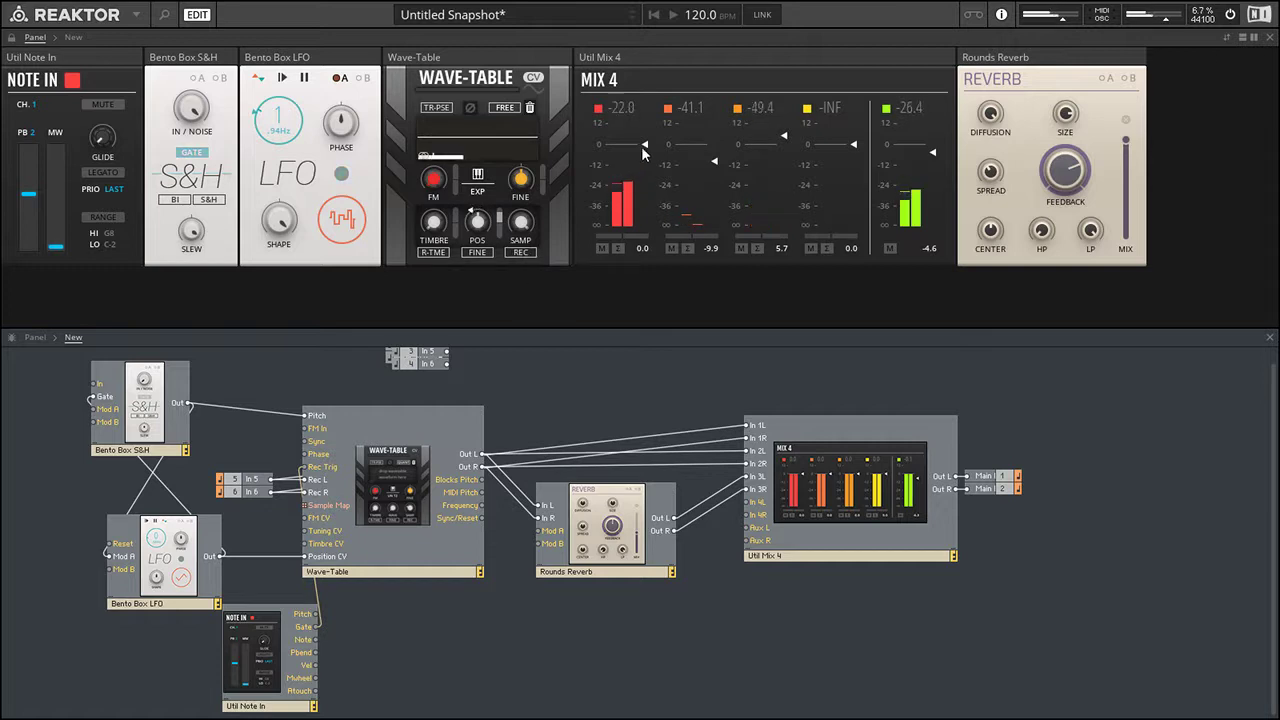
- Set Mix 4 channel 1 to 5.1 and mute it, and set channel 2 to -3.8
left_click_drag(645, 144, 649, 126)
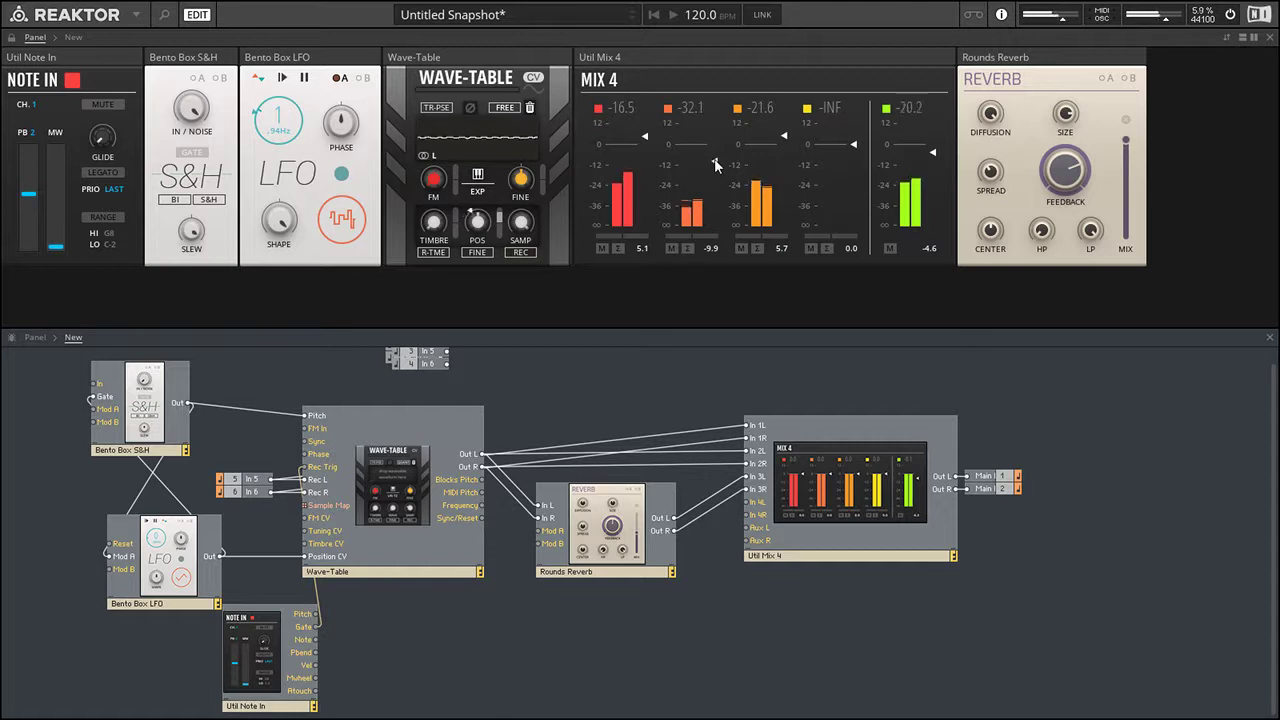
left_click_drag(714, 161, 716, 155)
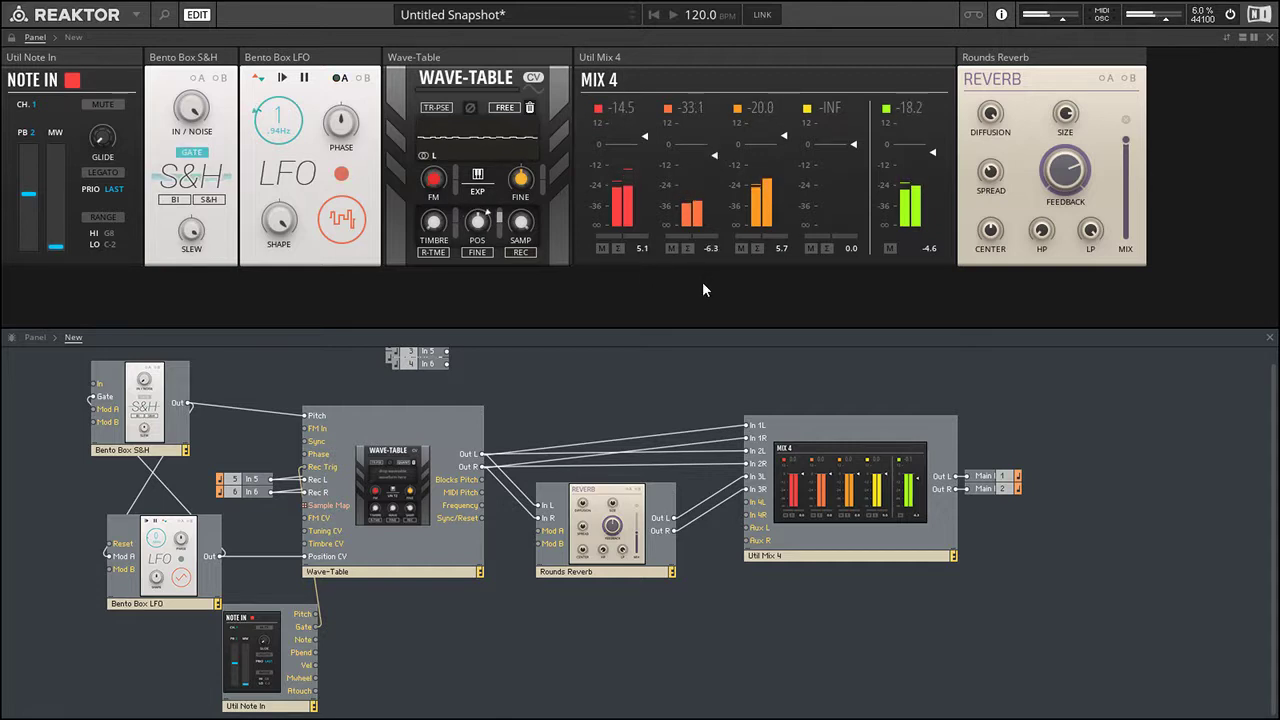
left_click(601, 248)
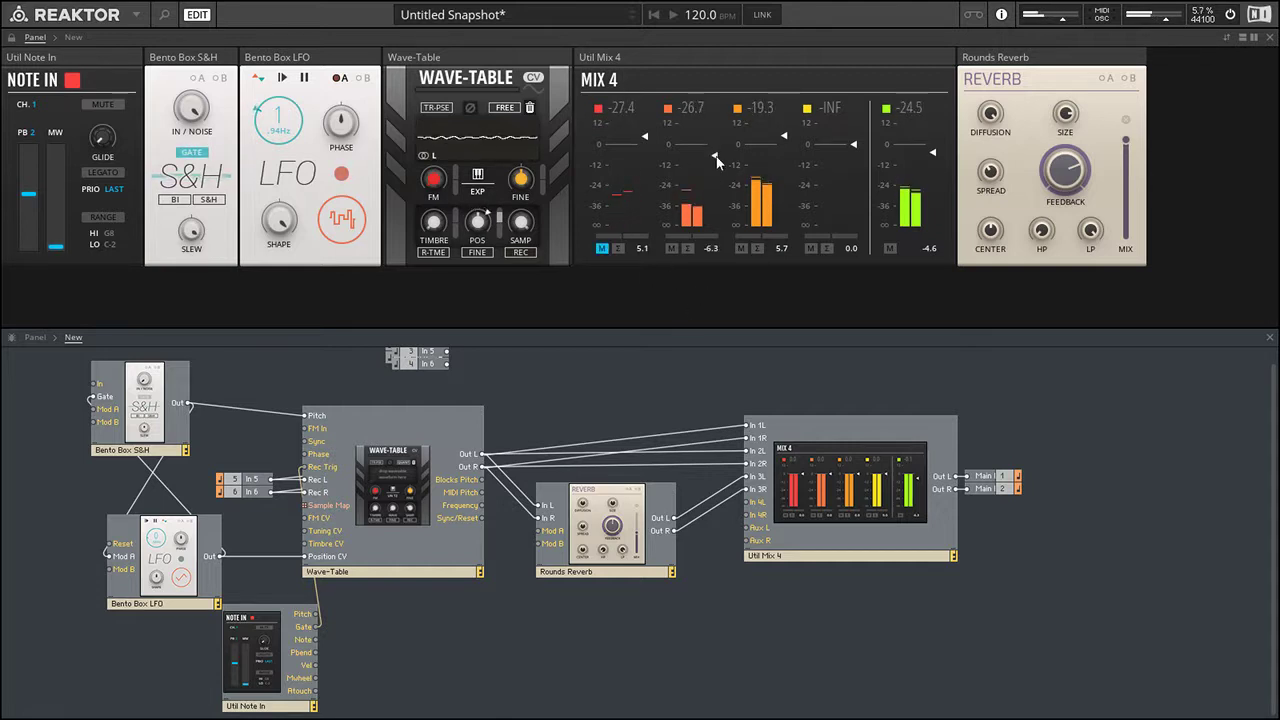
left_click_drag(716, 162, 716, 157)
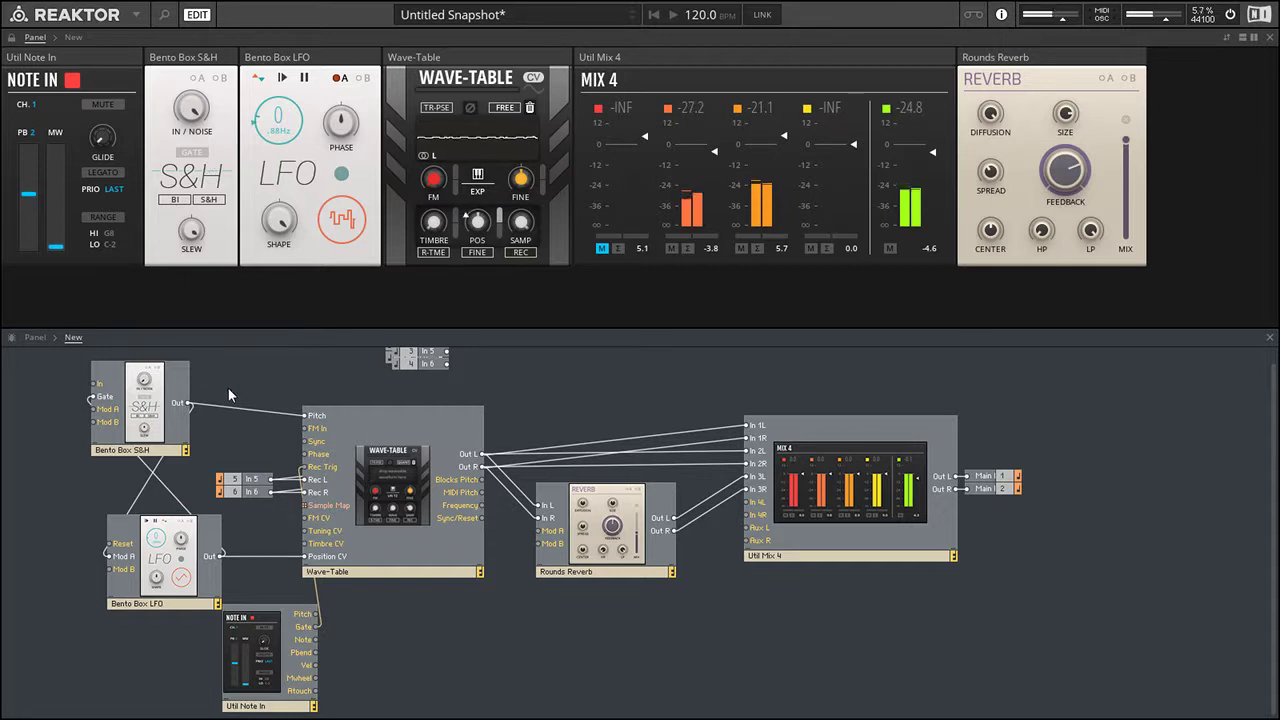
- Move the Bento Box S&H block slightly right and down, closer to the LFO block in the structure
left_click(138, 459)
left_click(91, 476)
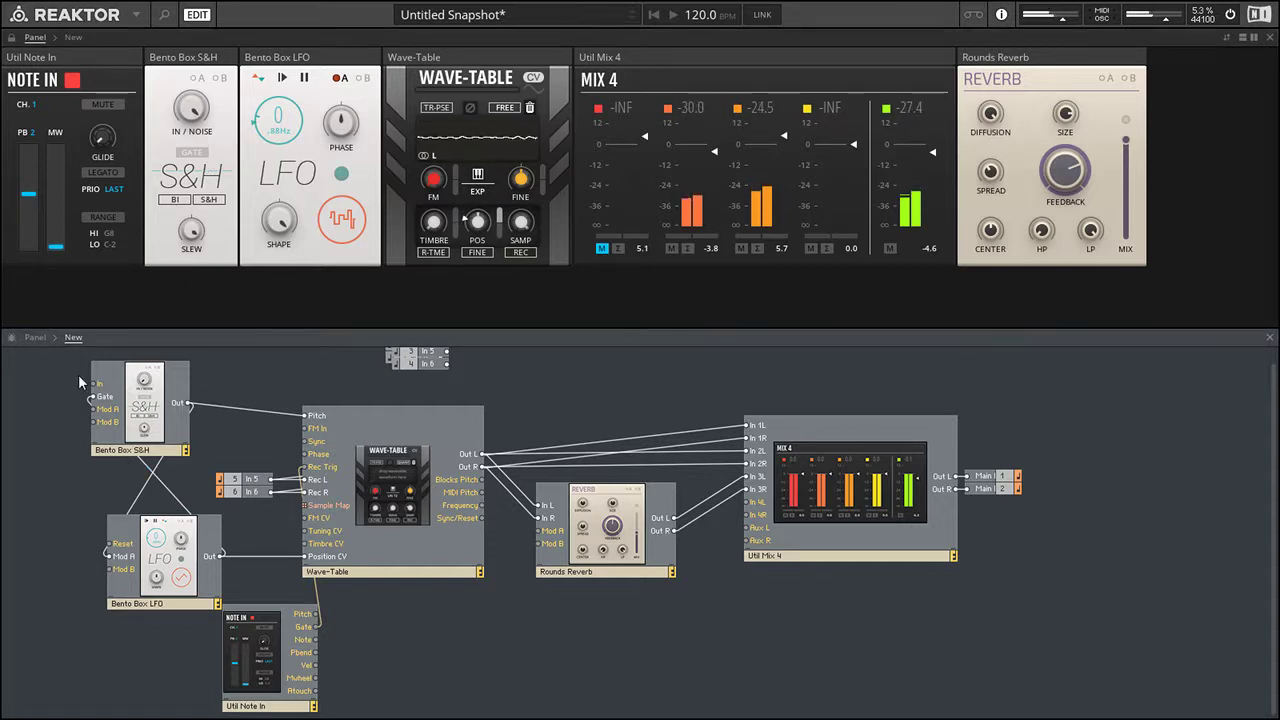
left_click_drag(140, 423, 153, 433)
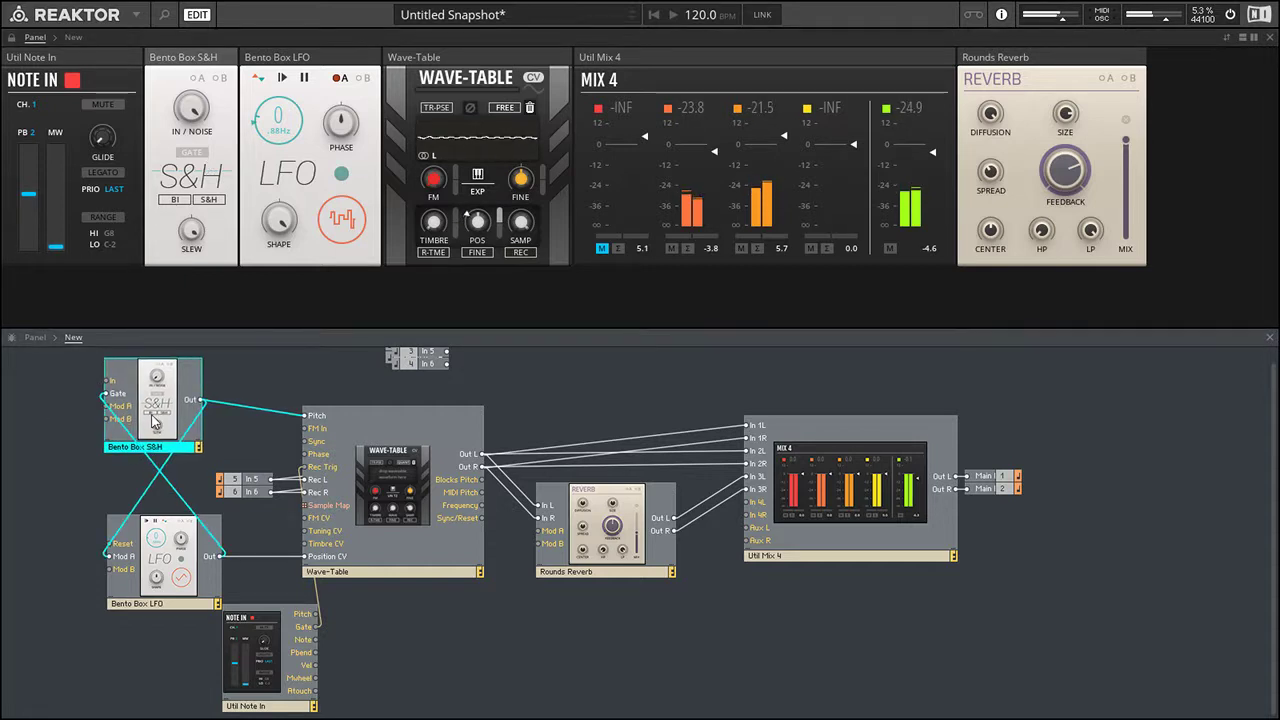
left_click(236, 380)
left_click(198, 155)
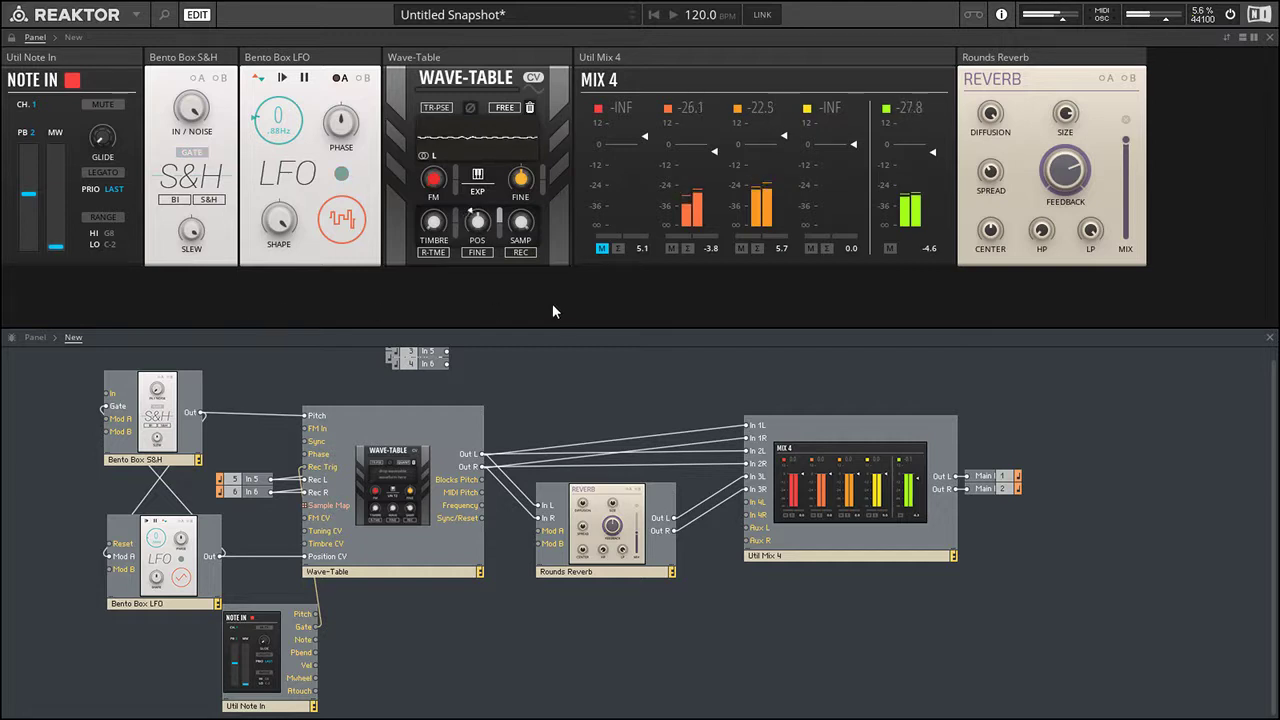
- Unmute Mix 4 channel 1, then fade channel 2 down completely and bring it back to -7.9
left_click(601, 248)
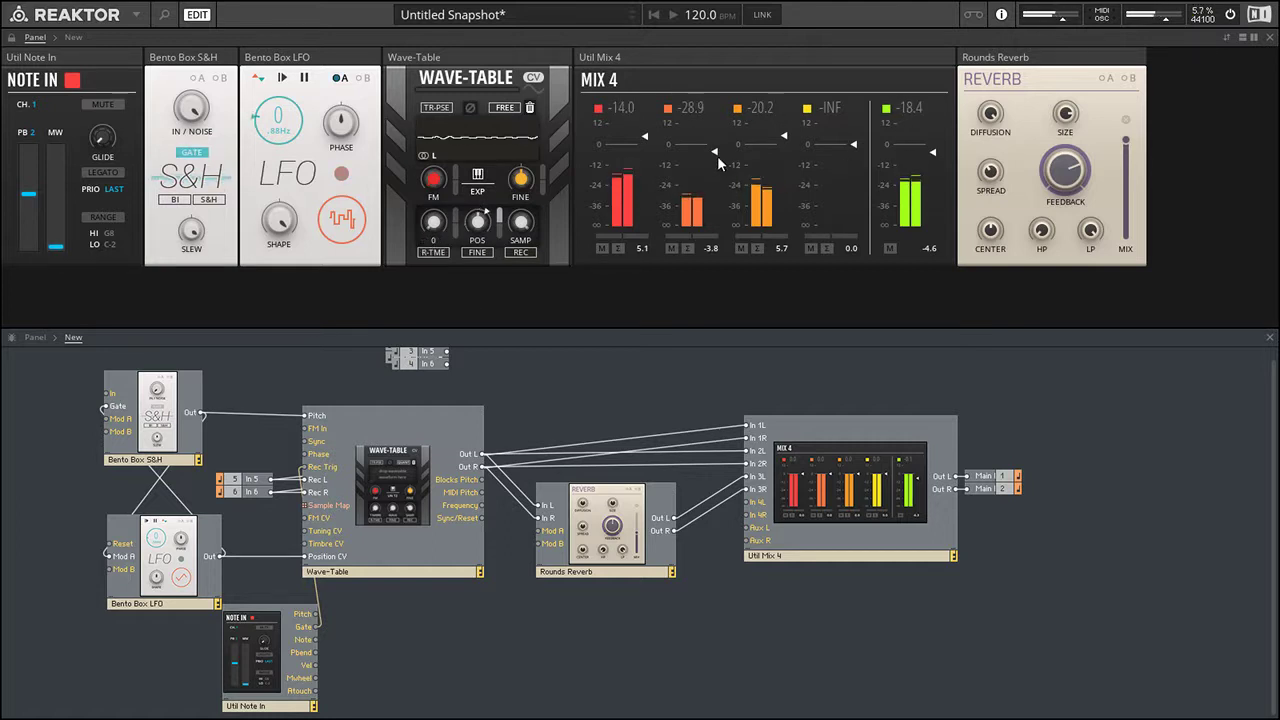
left_click_drag(718, 163, 712, 314)
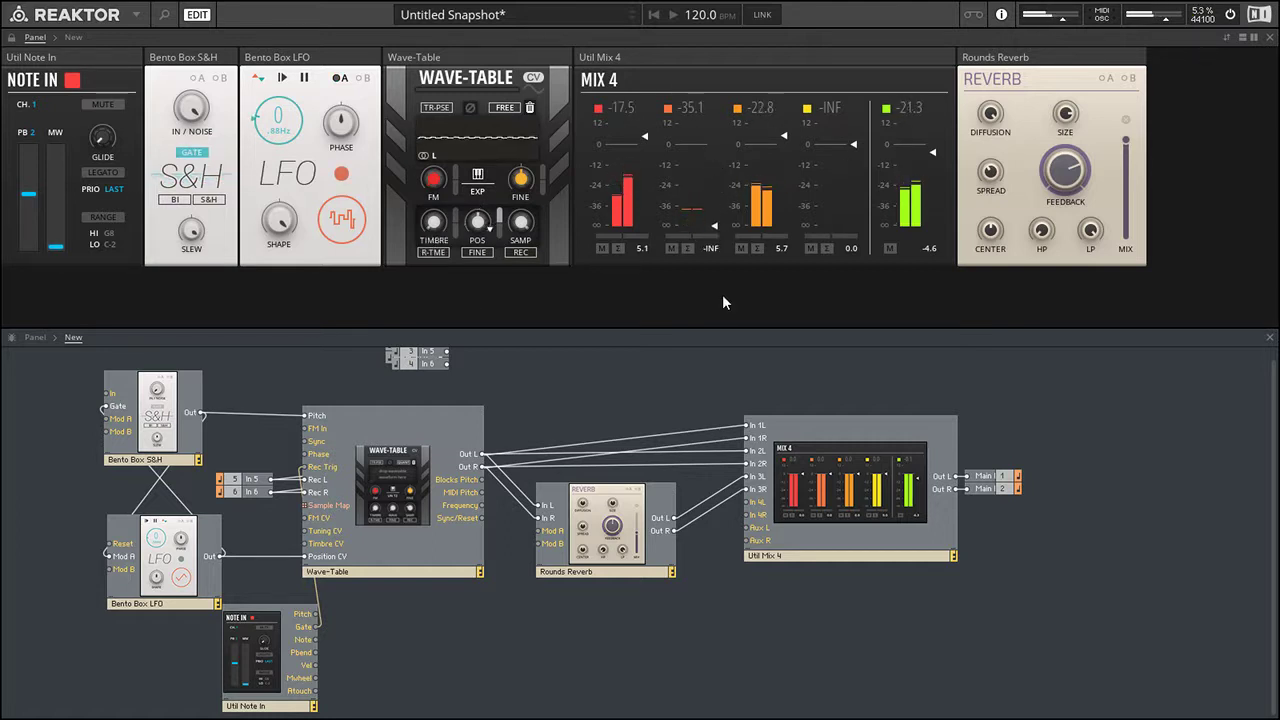
left_click_drag(714, 226, 719, 81)
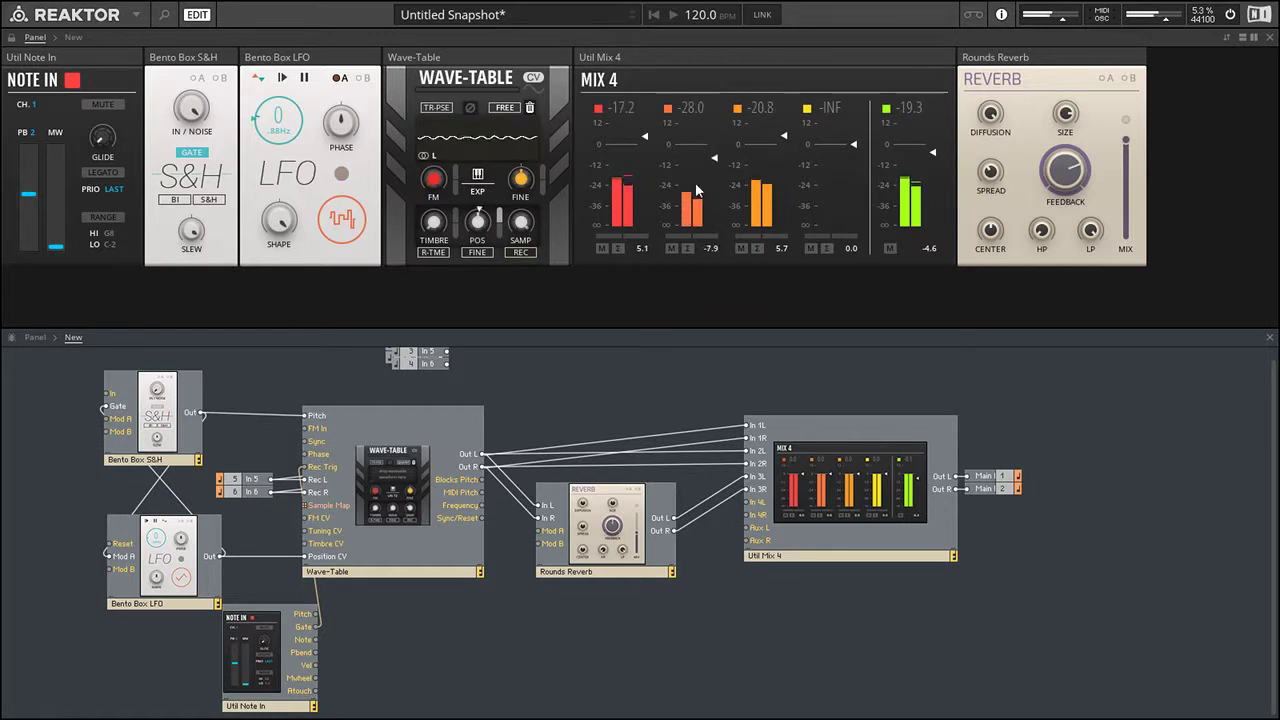
- Mute Mix 4 channel 2, set channel 3 to 7.5 and channel 1 to 0.0
left_click(671, 248)
left_click_drag(785, 135, 786, 133)
mouse_move(648, 137)
left_mouse_down()
mouse_move(647, 110)
mouse_move(645, 140)
left_mouse_up()
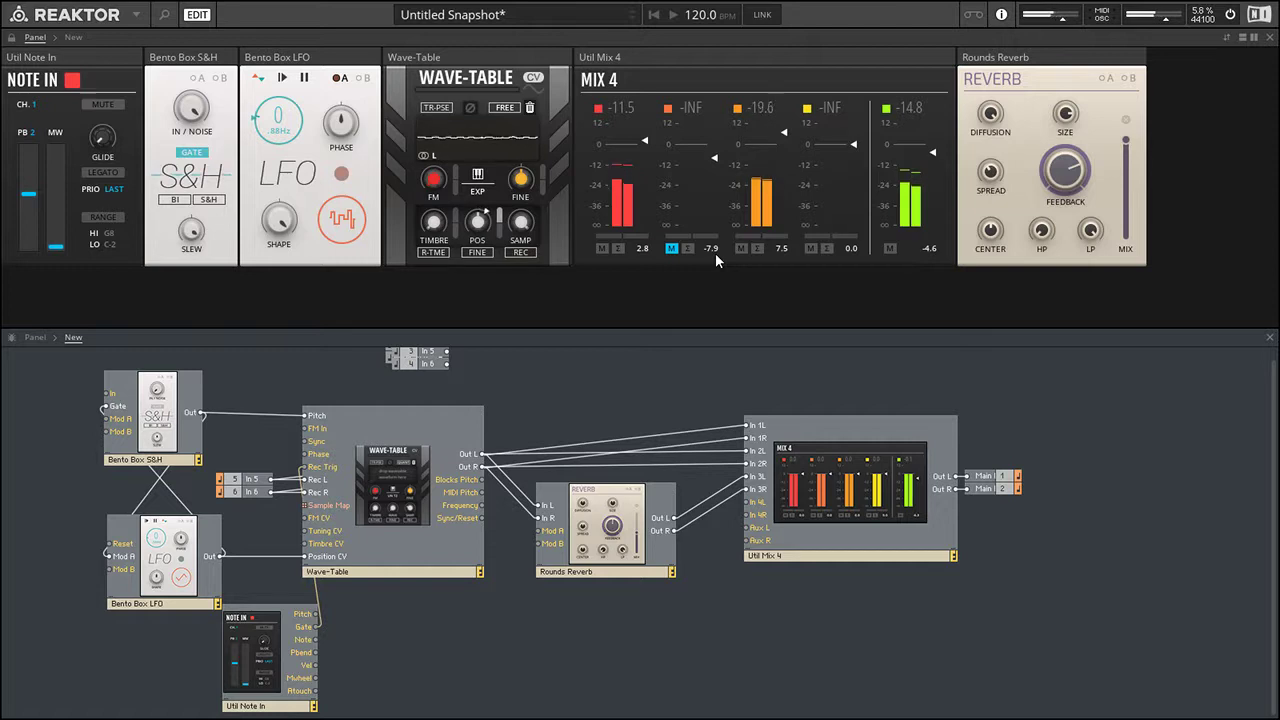
left_click_drag(645, 143, 648, 152)
left_click_drag(931, 328, 931, 330)
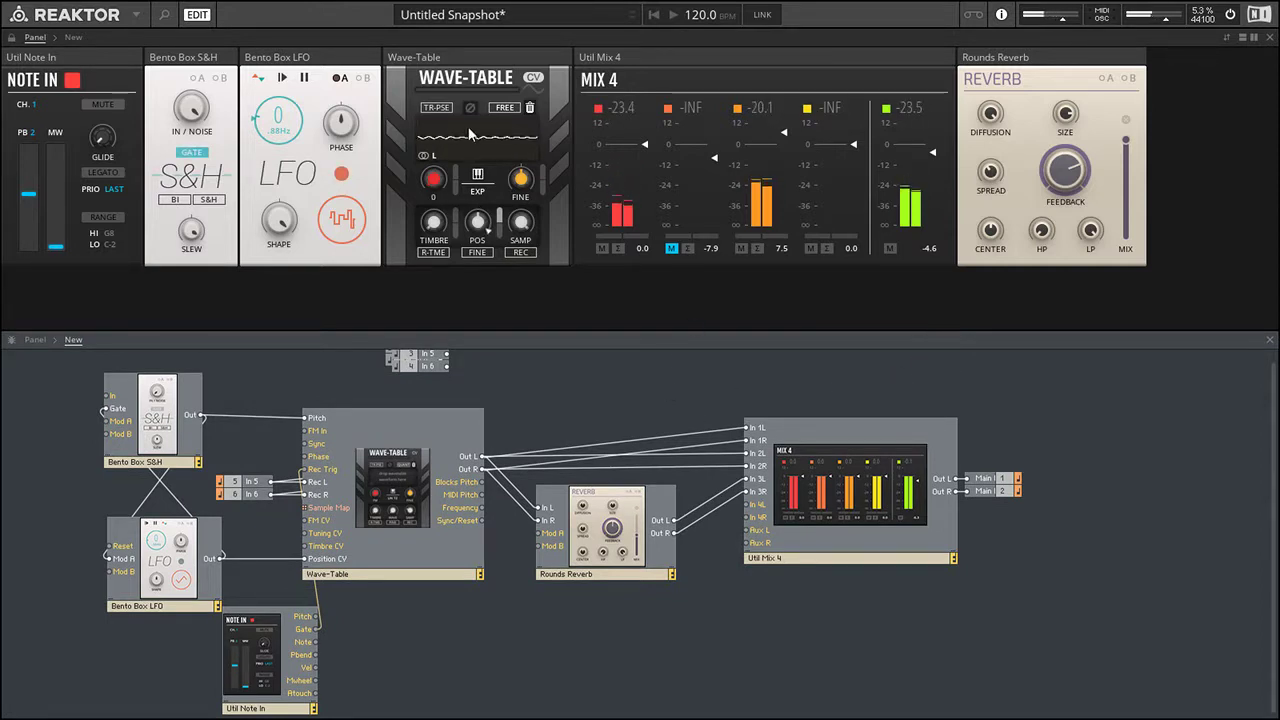
- Raise the Rounds Reverb's Feedback, adjust its Size slightly, and set Mix 4 channel 3 to 12.0
left_click_drag(1057, 163, 1059, 130)
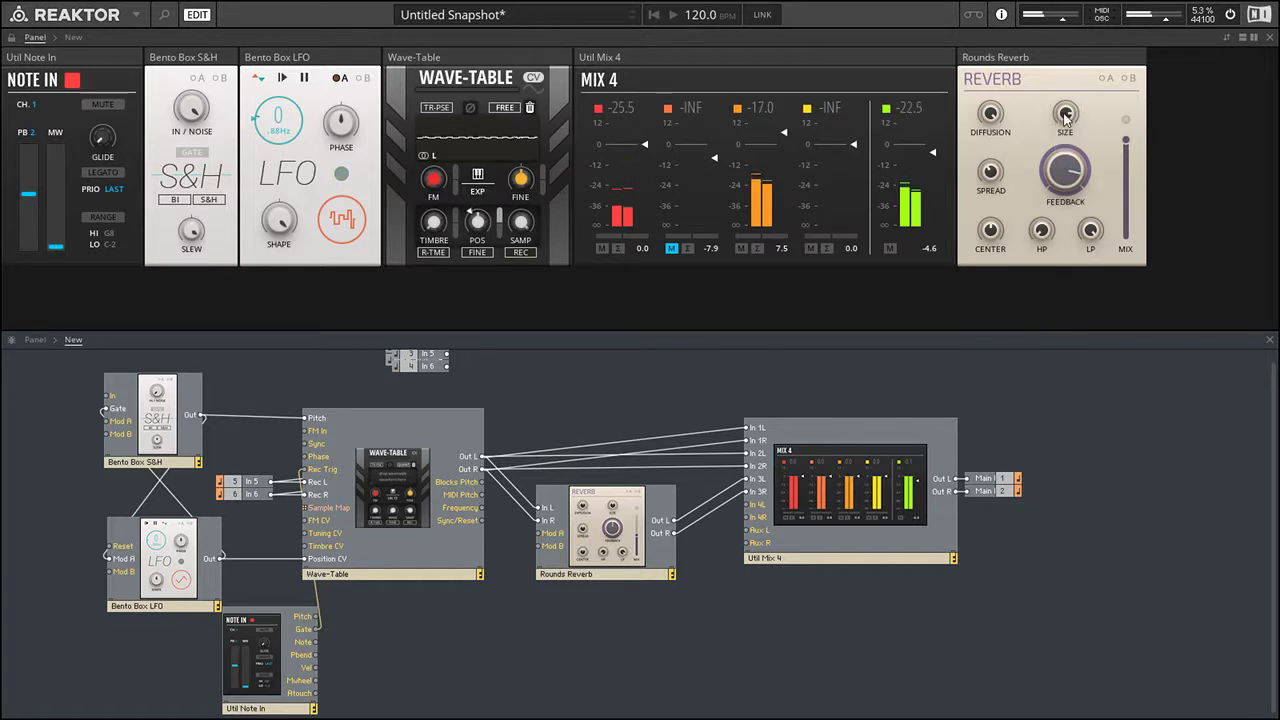
left_click_drag(1066, 117, 1066, 110)
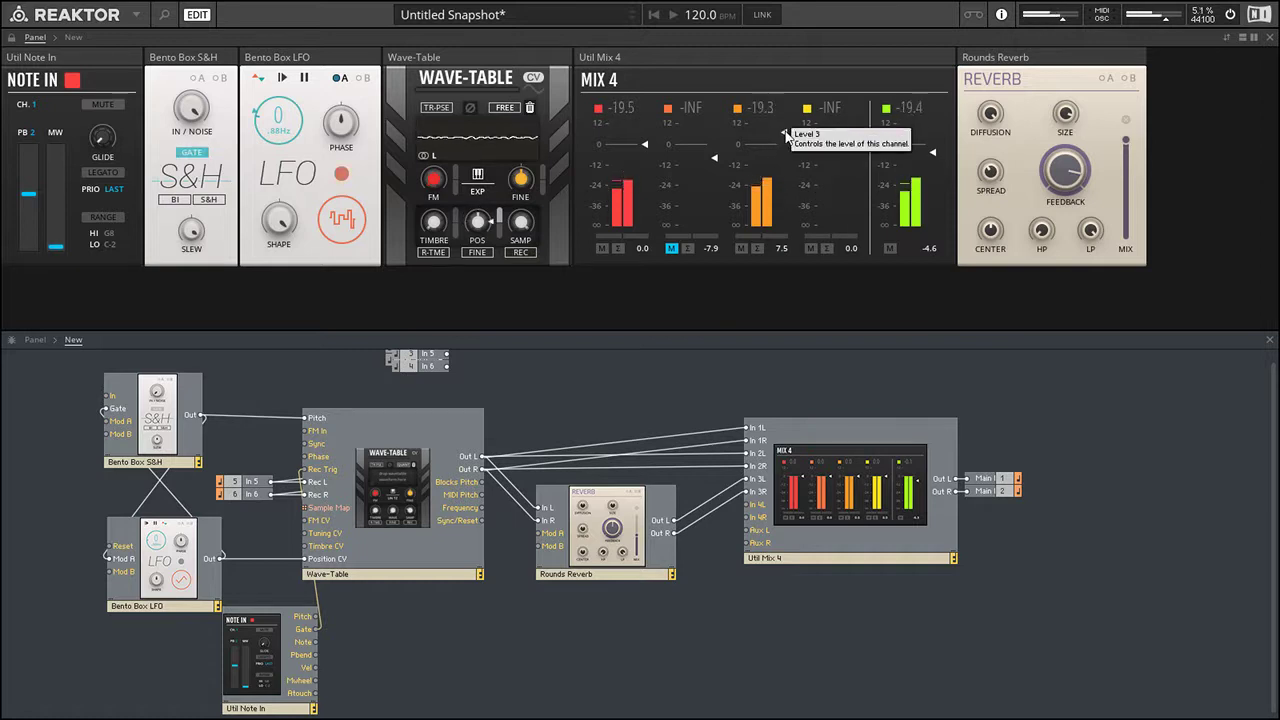
left_click_drag(786, 136, 791, 119)
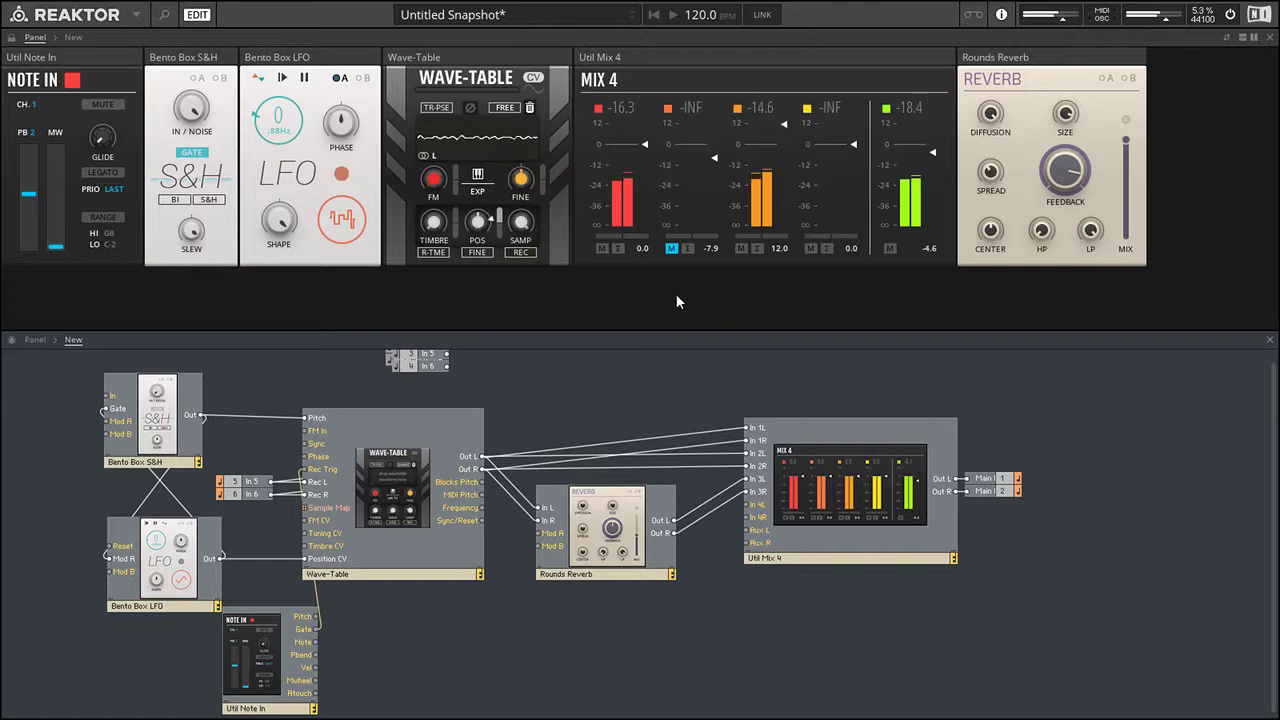
- Mute Mix 4 channel 1 and record into the Wave-Table with a record time of 5
left_click(602, 248)
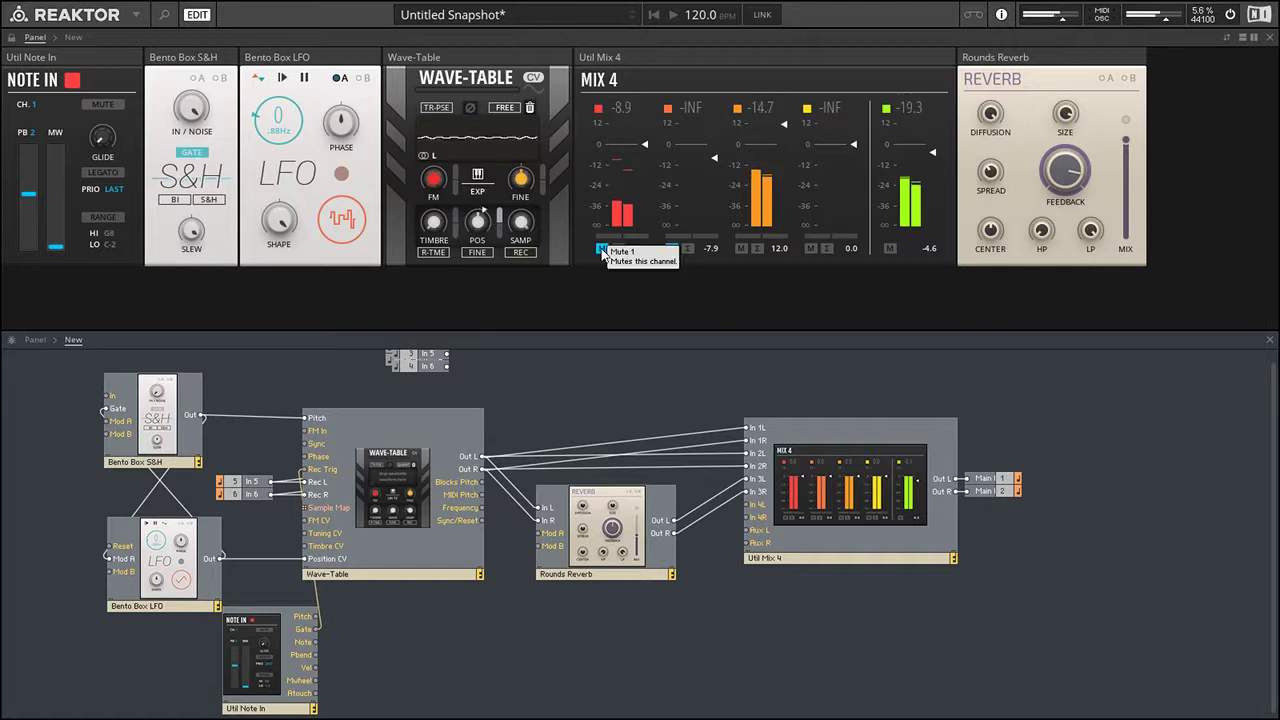
left_click(519, 253)
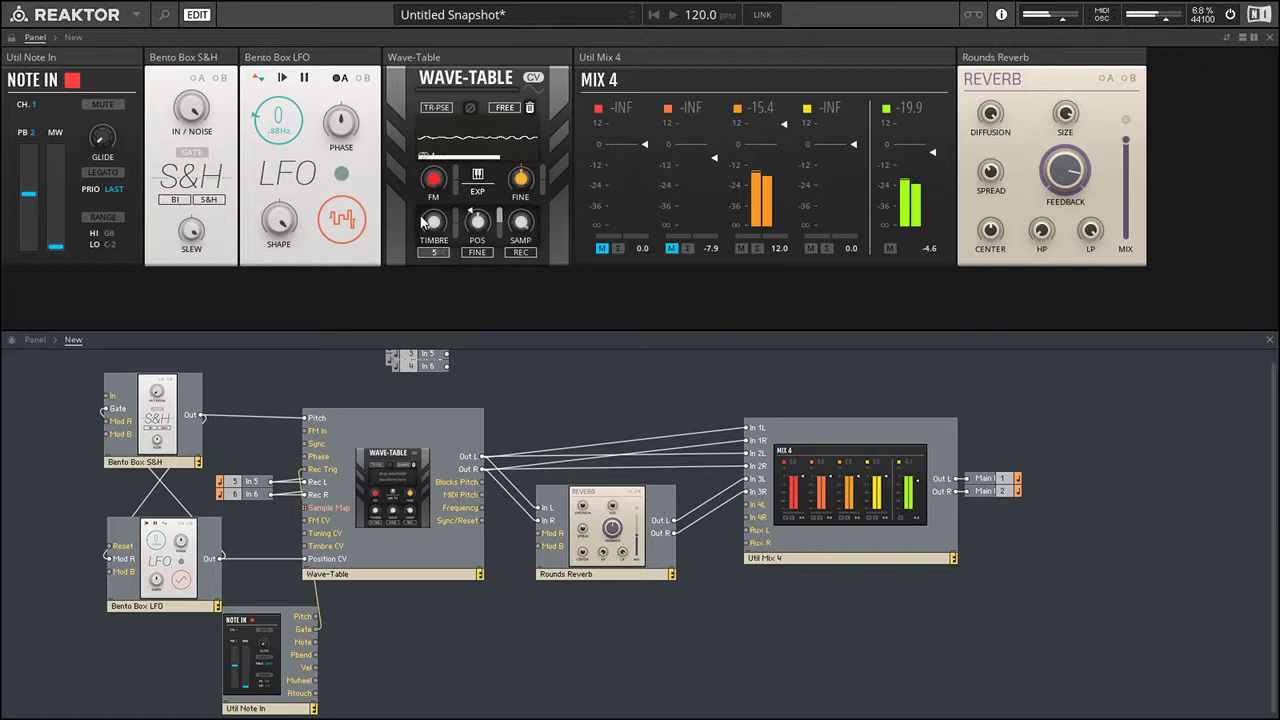
left_click_drag(429, 220, 451, 72)
- Set Mix 4 channel 3 to -11.4 and the master to 0.0, and unmute channel 1 with its level lowered slightly
left_click_drag(781, 123, 776, 202)
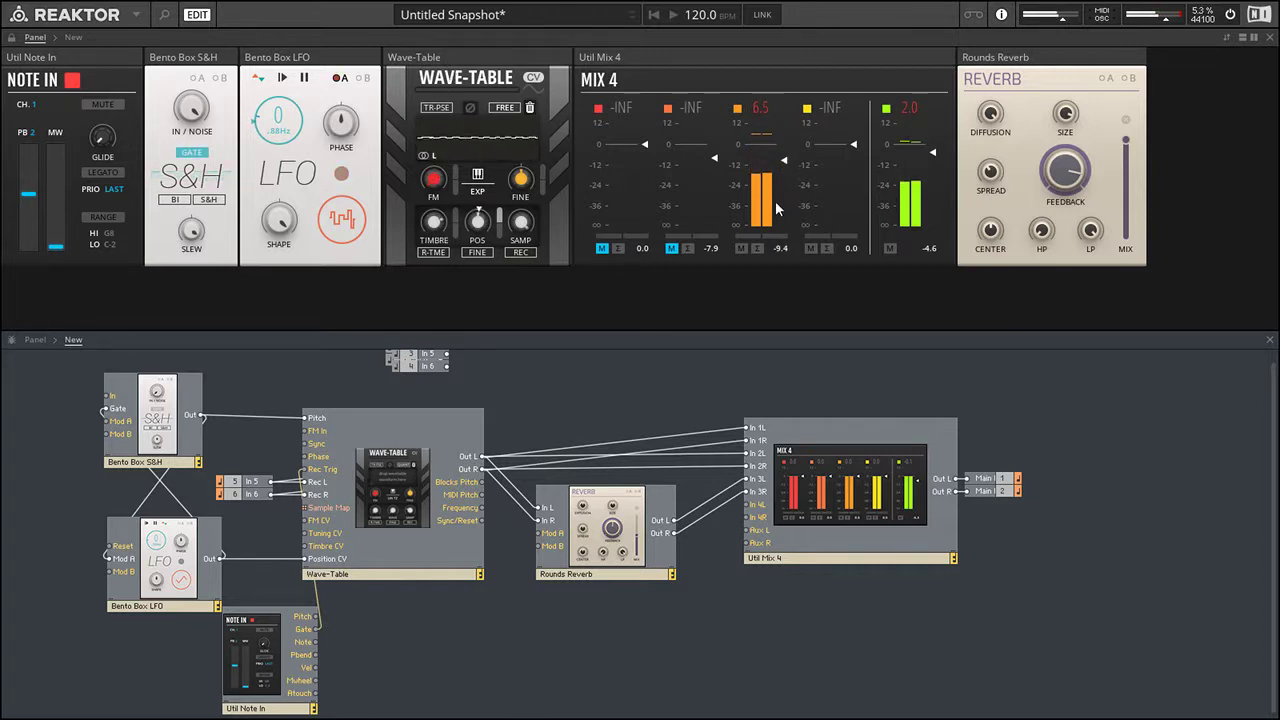
double_click(939, 154)
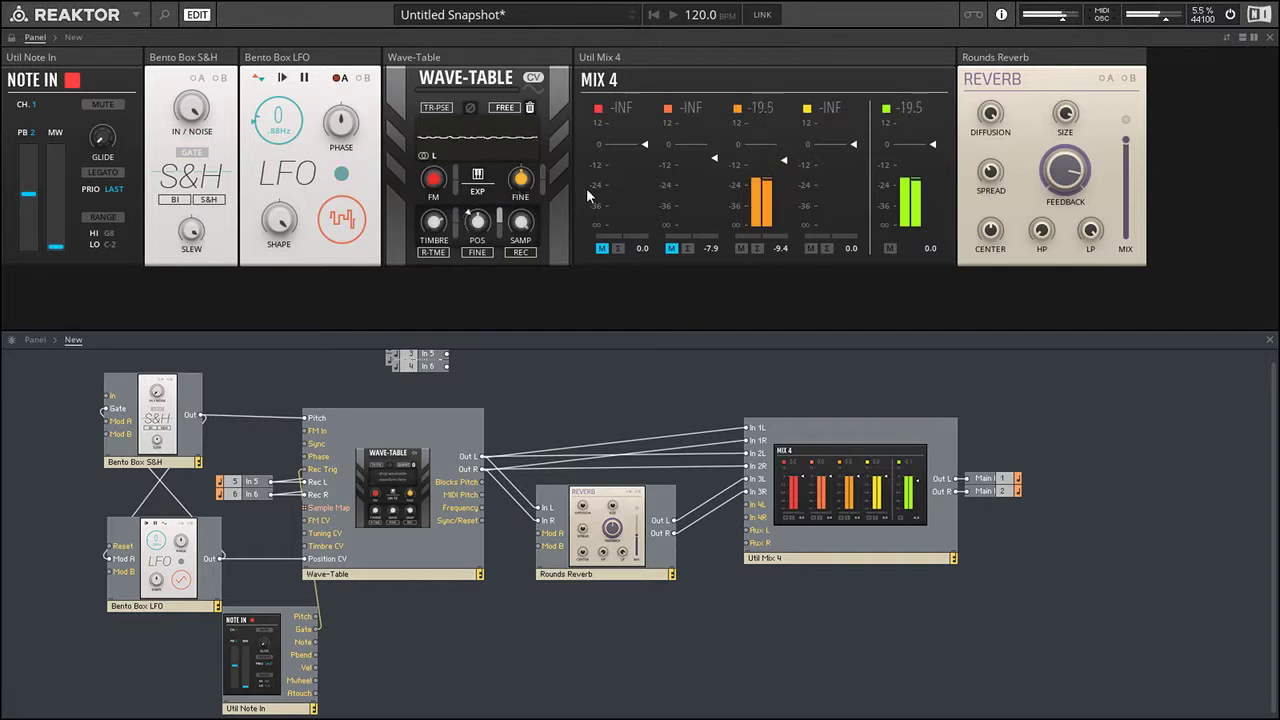
left_click_drag(786, 160, 787, 167)
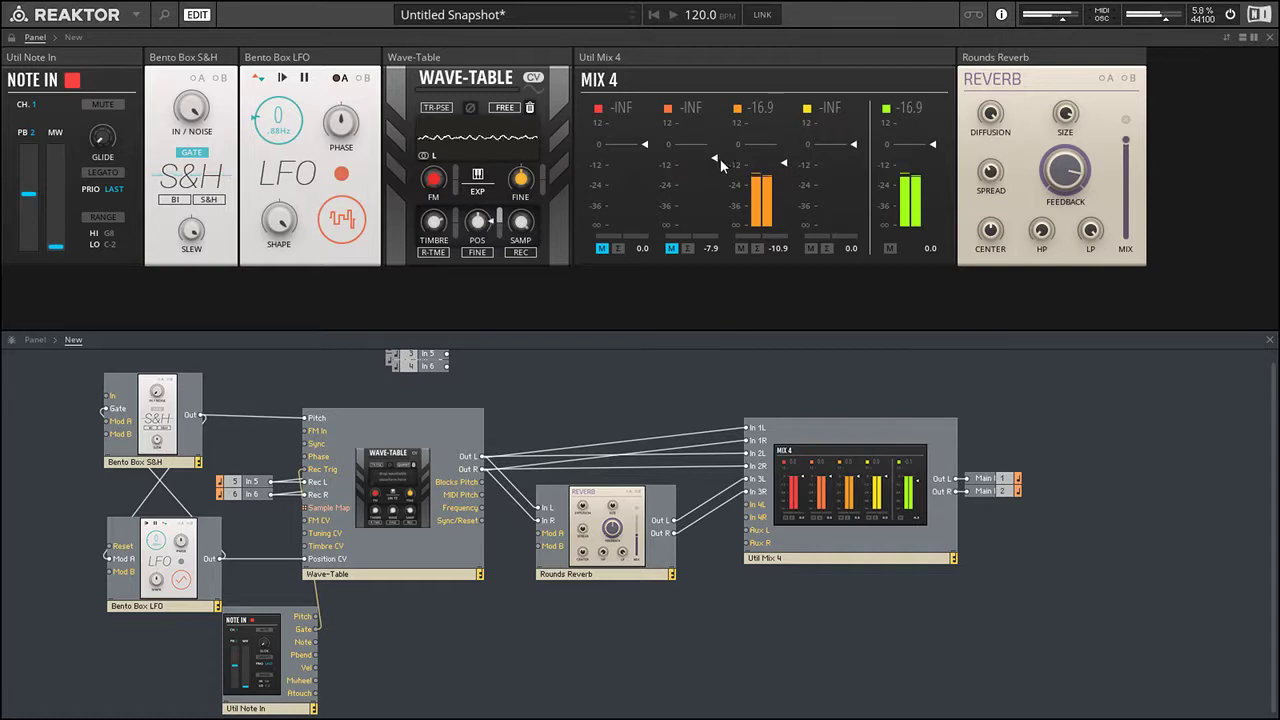
left_click_drag(786, 163, 786, 165)
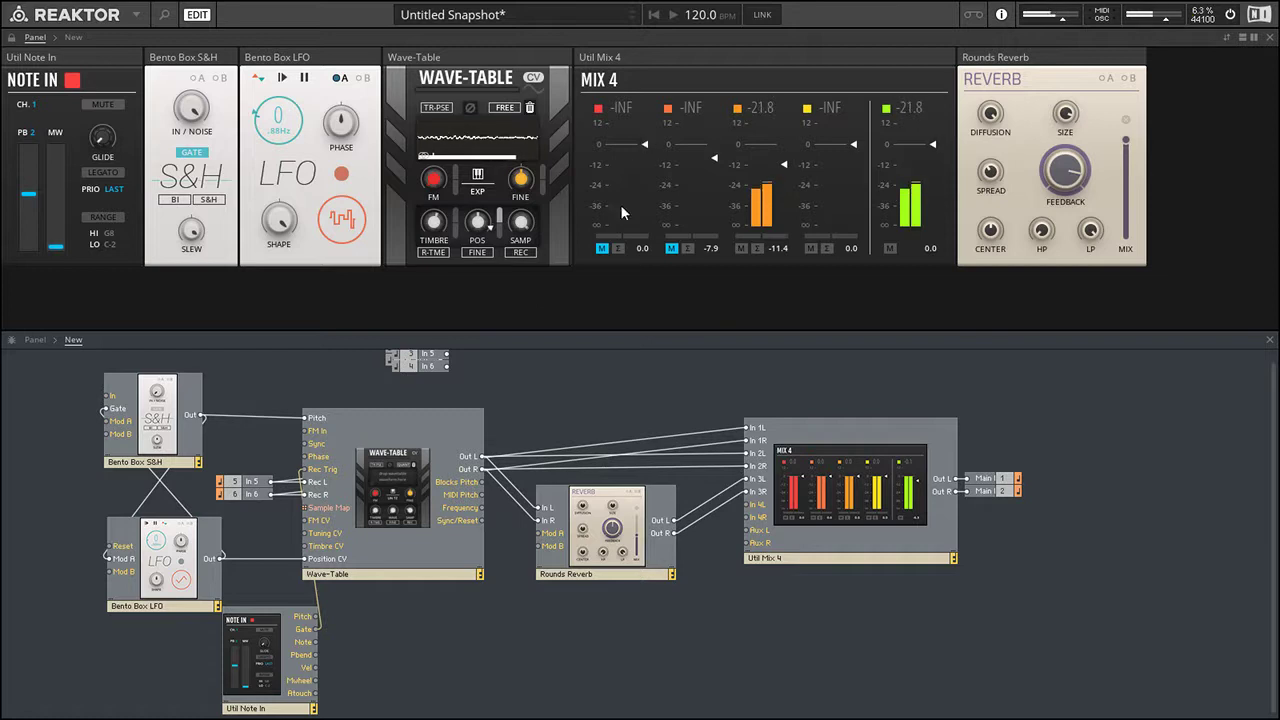
left_click(601, 248)
left_click_drag(644, 144, 646, 154)
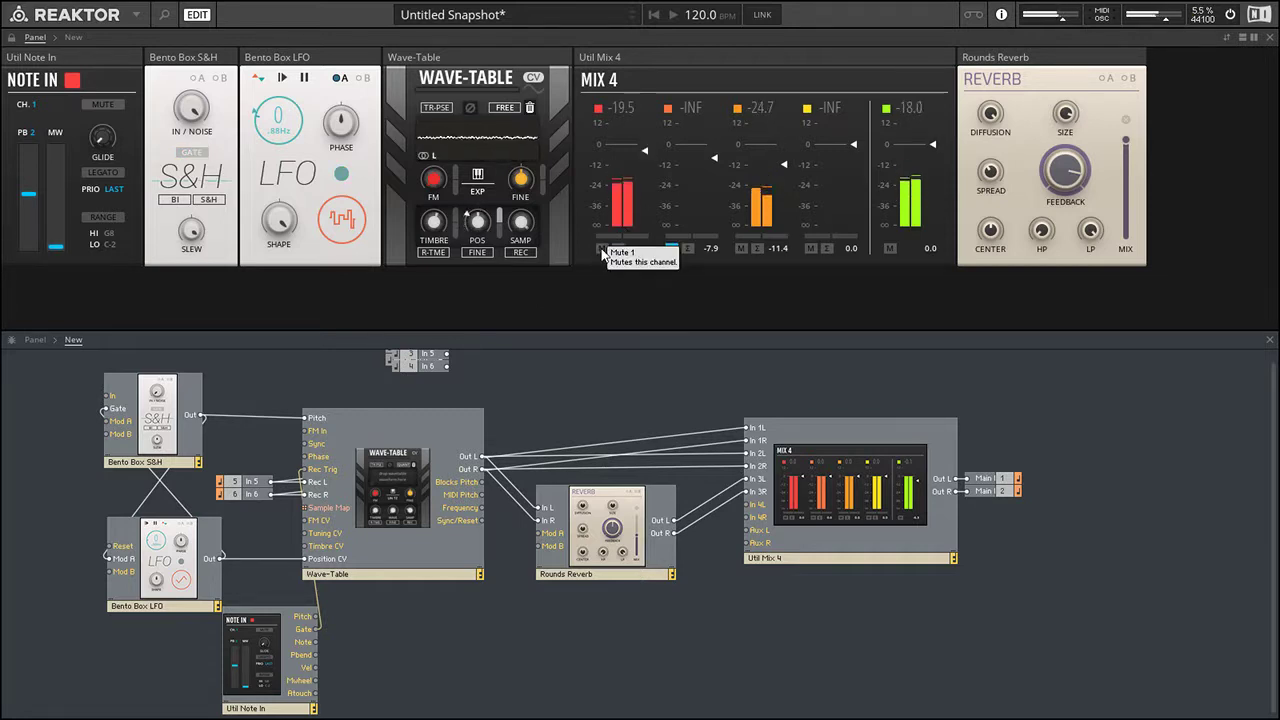
- Set the Wave-Table's Timbre to 25.7, return its Fine tuning to 0, and raise Mix 4 channel 3 to -6.6
left_click_drag(433, 226, 433, 292)
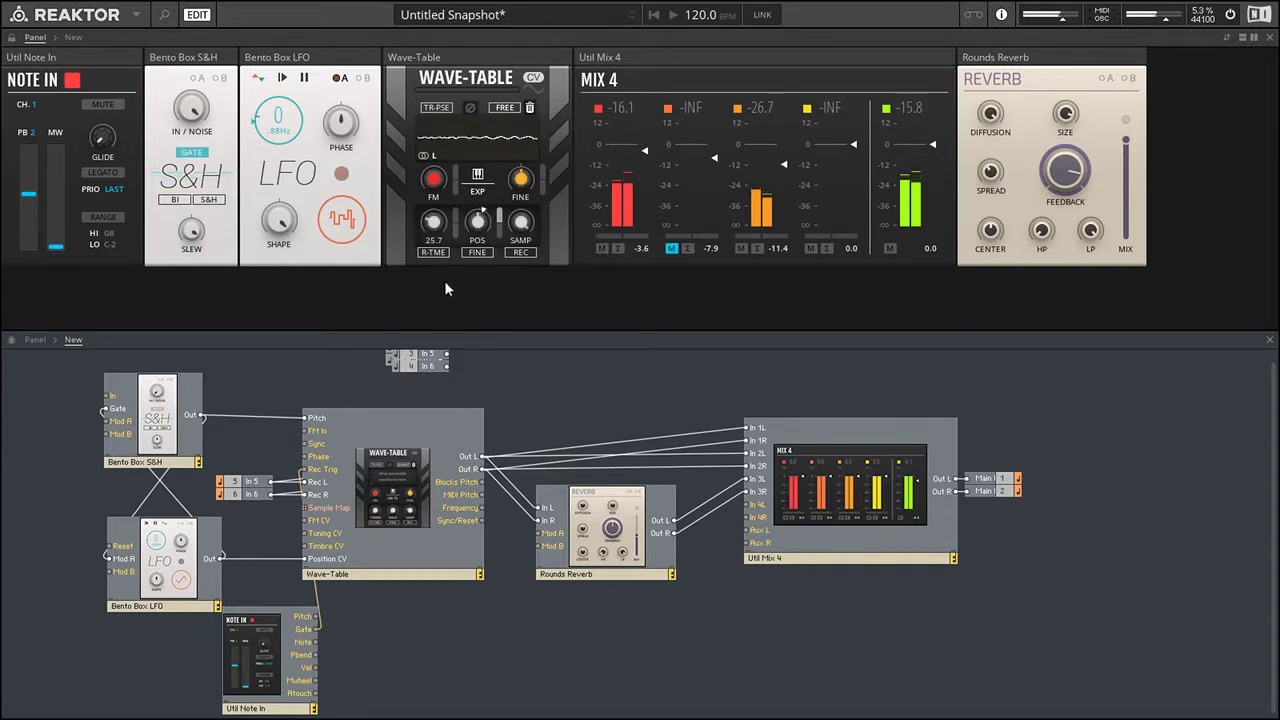
left_click_drag(521, 183, 520, 288)
double_click(520, 179)
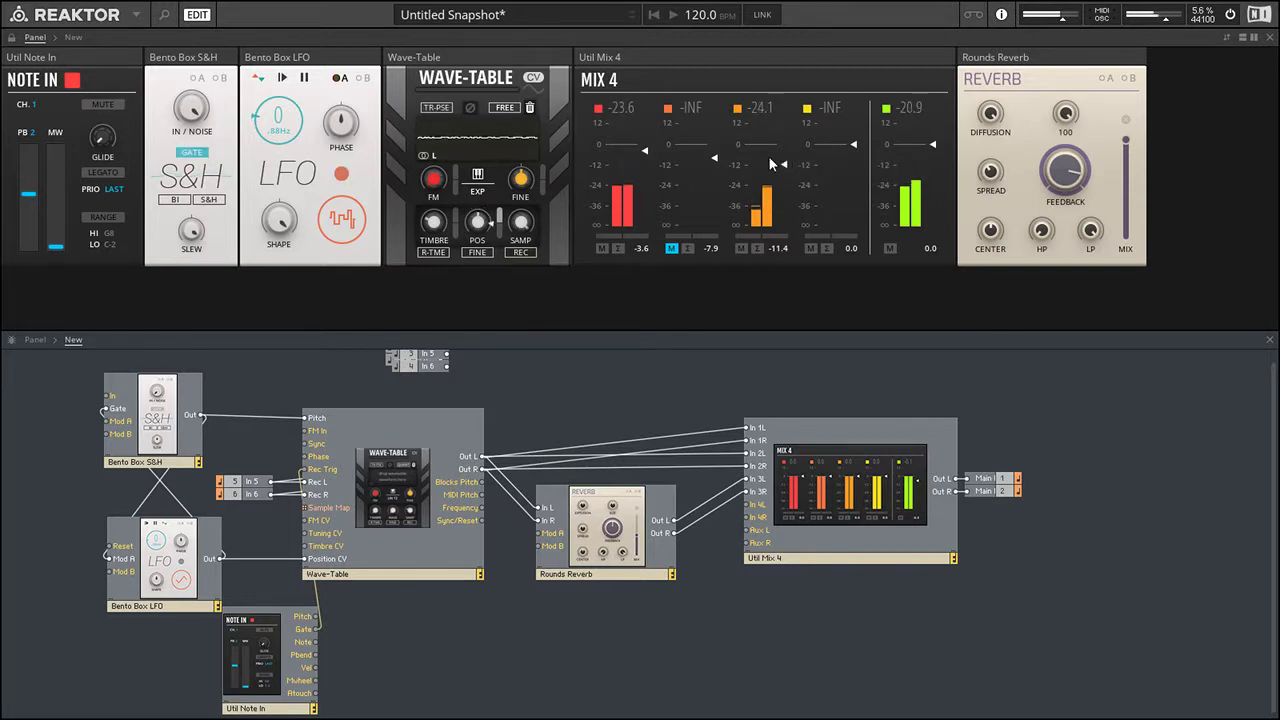
left_click_drag(788, 167, 785, 158)
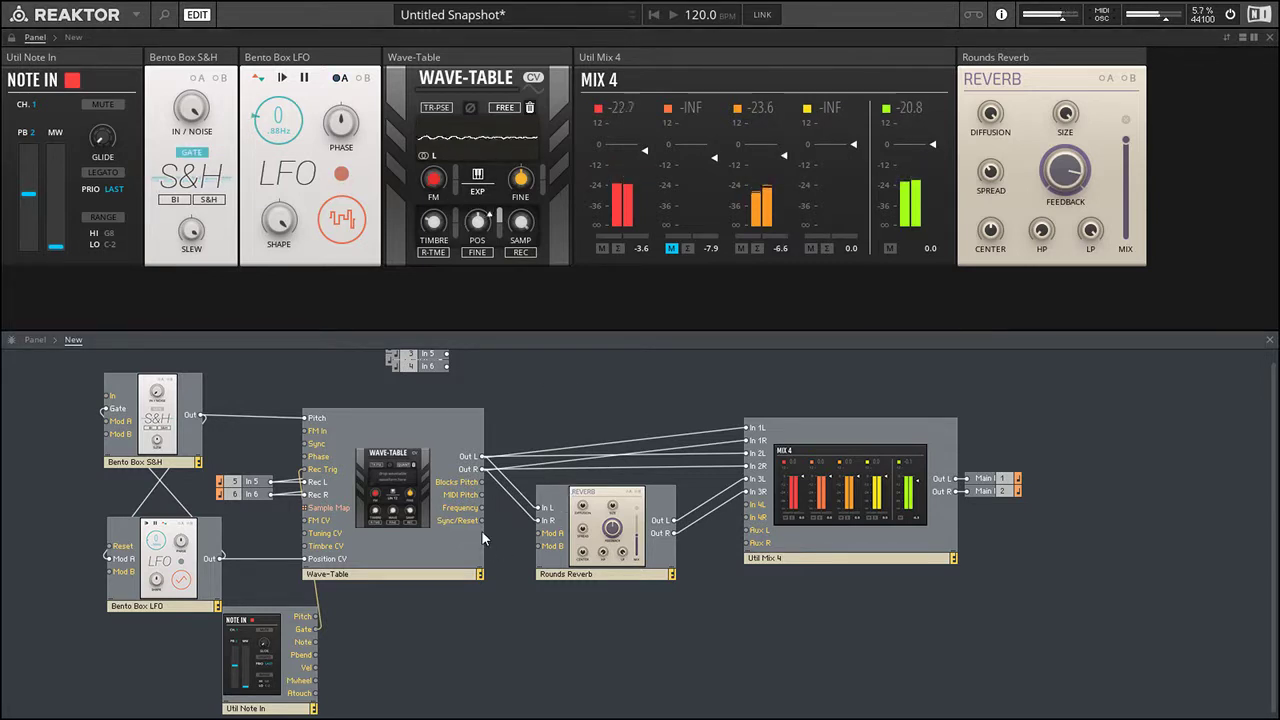
- Insert a + (add) module and place it in the free space below the Wave-Table and Rounds Reverb
key("Return")
type("+")
key("Return")
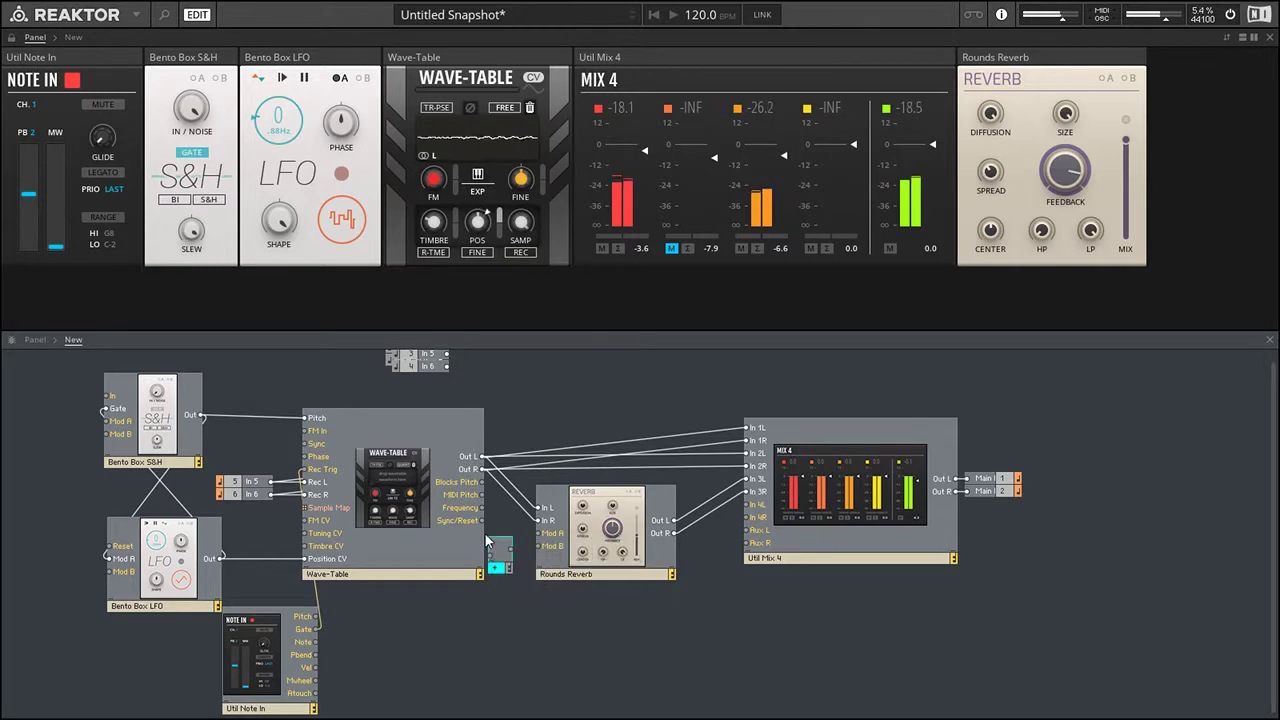
left_click_drag(502, 564, 509, 649)
right_click(508, 652)
left_click(536, 520)
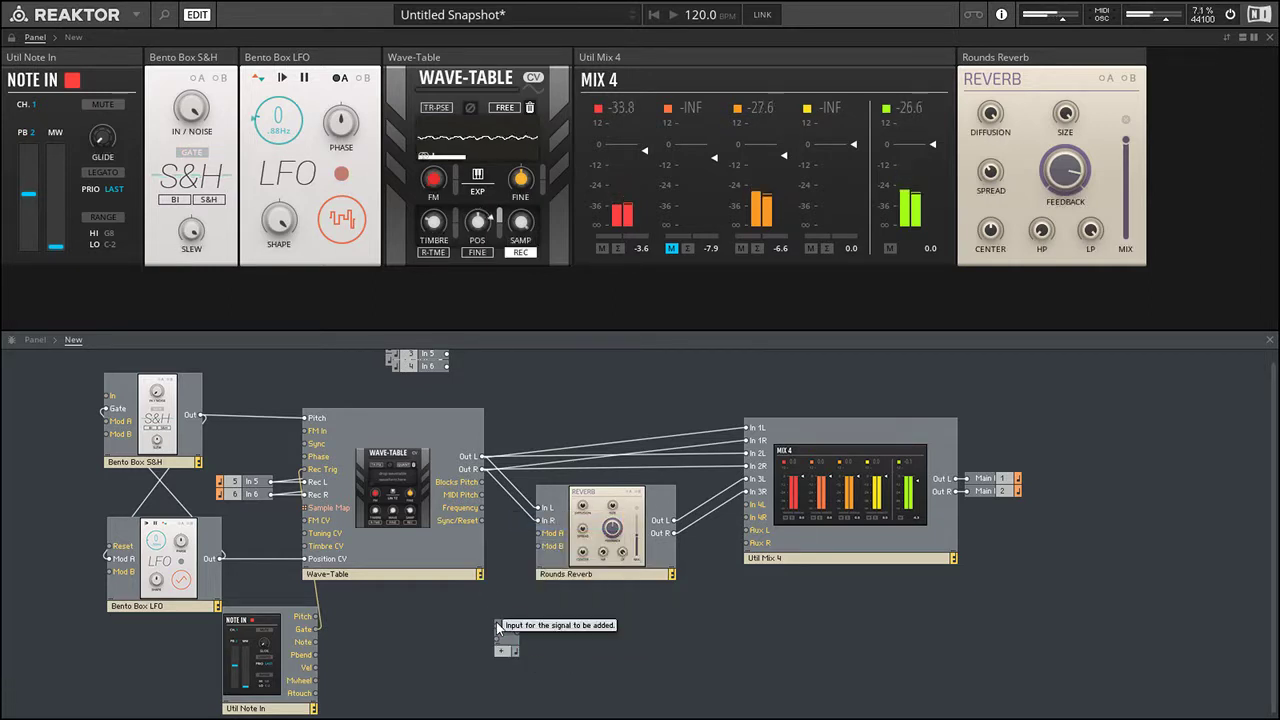
- Wire the Wave-Table's Out L and the In 5 input into the + module and duplicate the module
left_click_drag(498, 627, 482, 456)
left_click_drag(269, 482, 496, 639)
mouse_move(505, 652)
left_mouse_down()
mouse_move(509, 629)
mouse_move(507, 668)
left_mouse_up()
key("ctrl+d")
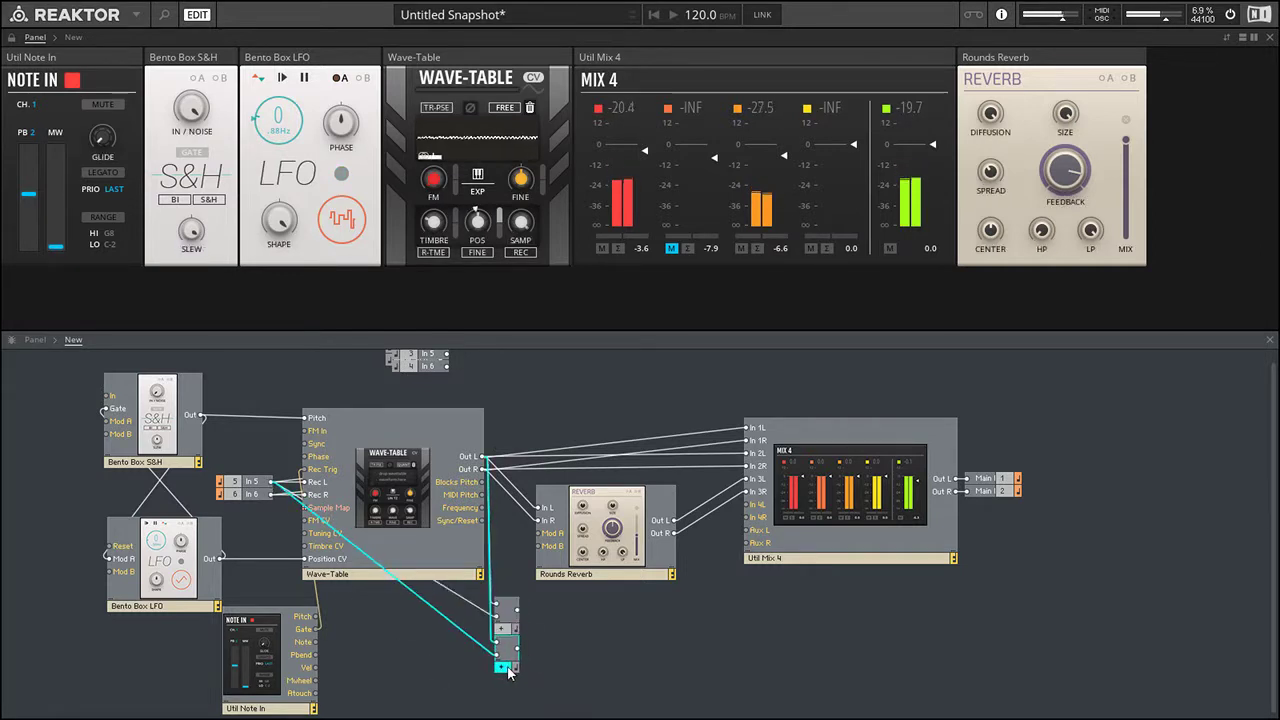
- Connect the two + modules' outputs to the Reverb's In L and In R and move them between the Wave-Table and Reverb
left_click(560, 616)
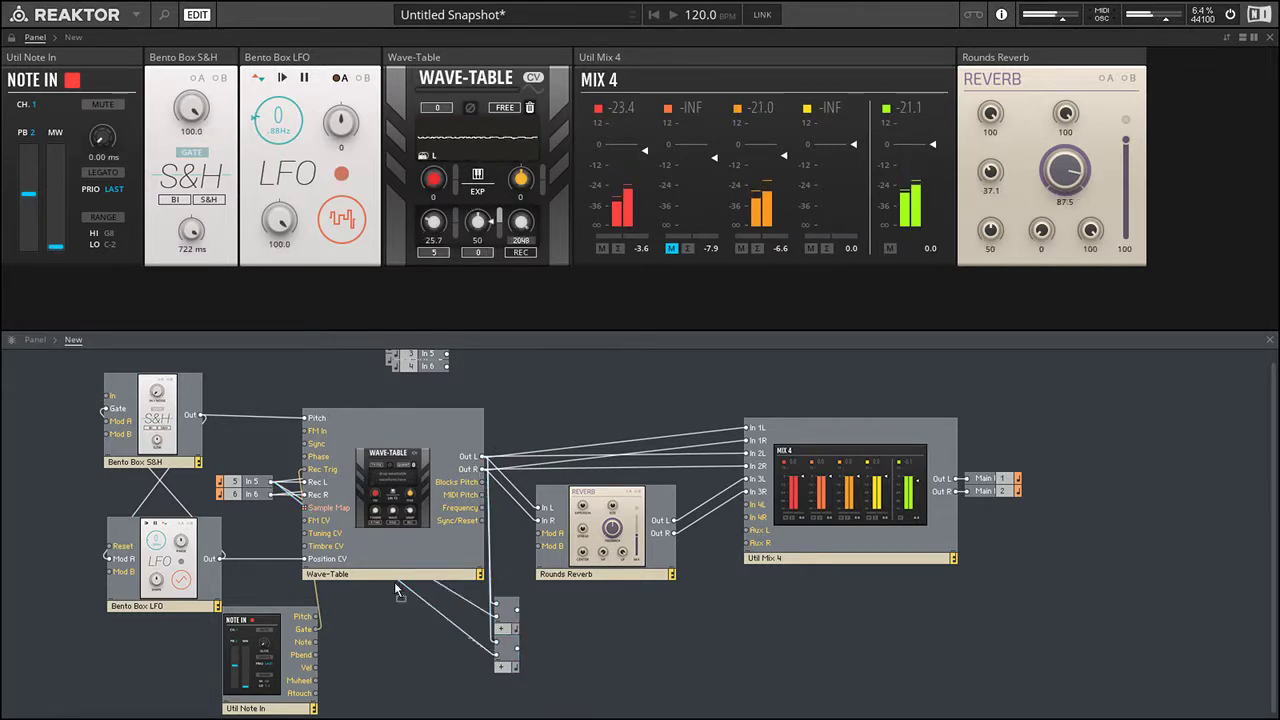
left_click_drag(517, 609, 517, 648)
left_click_drag(580, 666, 495, 610)
left_click_drag(508, 619, 514, 521)
left_click(604, 618)
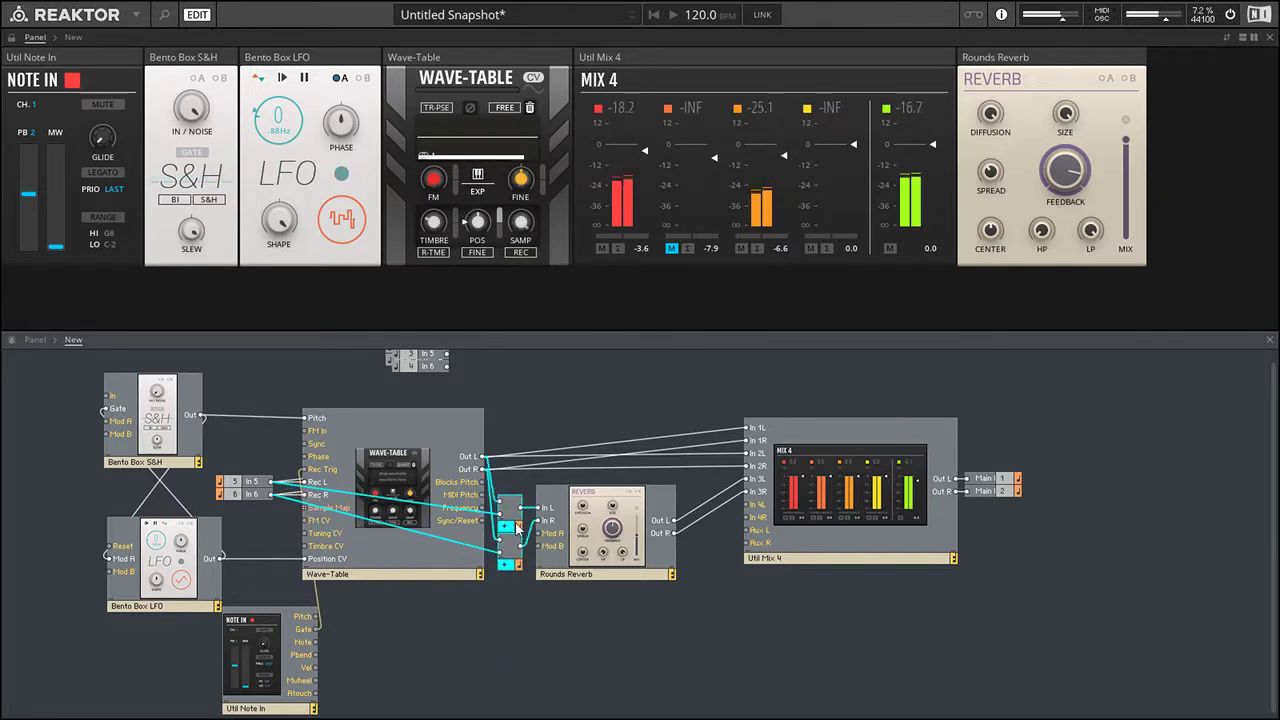
- Record new audio into the Wave-Table, then unmute Mix 4 channel 2 and lower it to -30.4
left_click(521, 252)
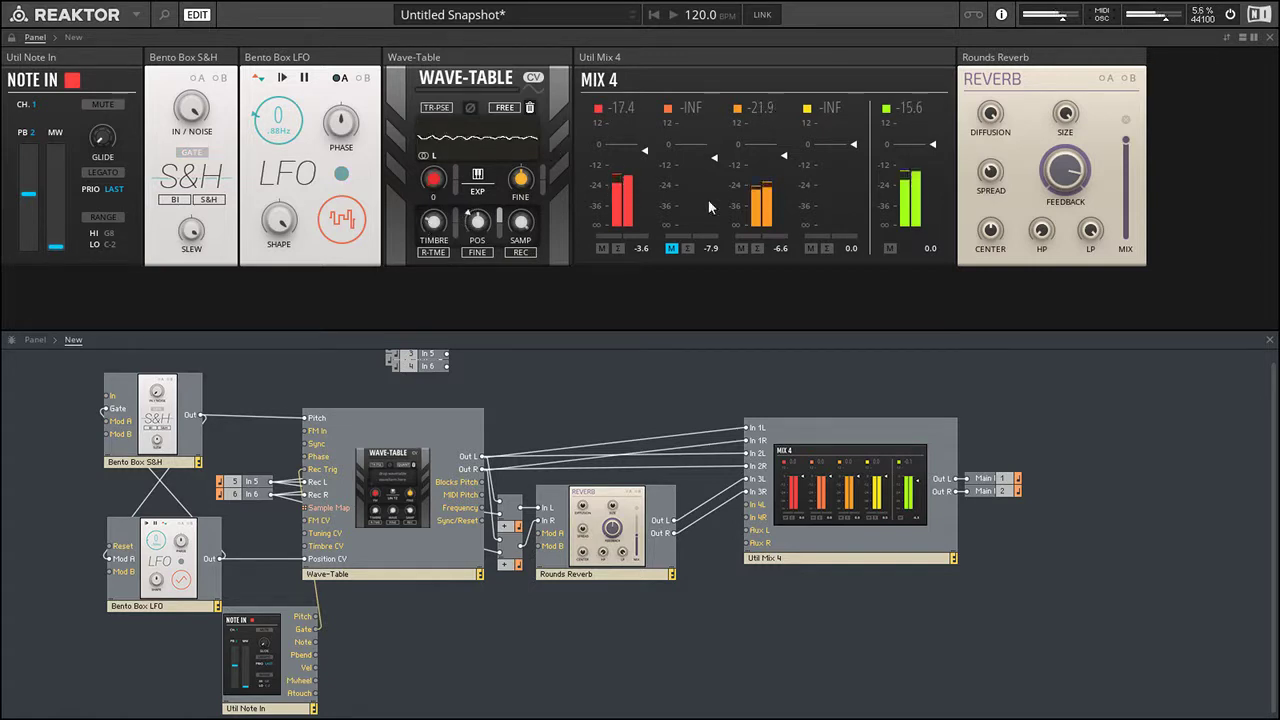
left_click(671, 248)
left_click_drag(709, 148, 716, 177)
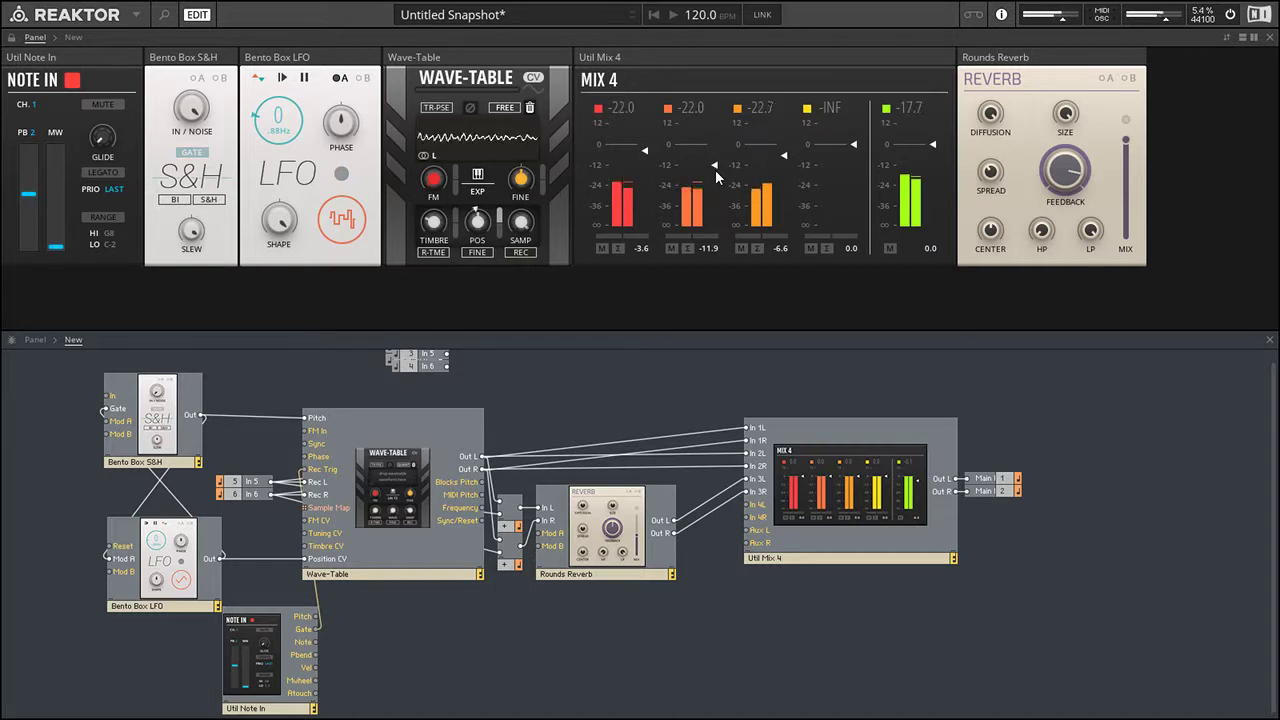
left_click_drag(716, 177, 714, 223)
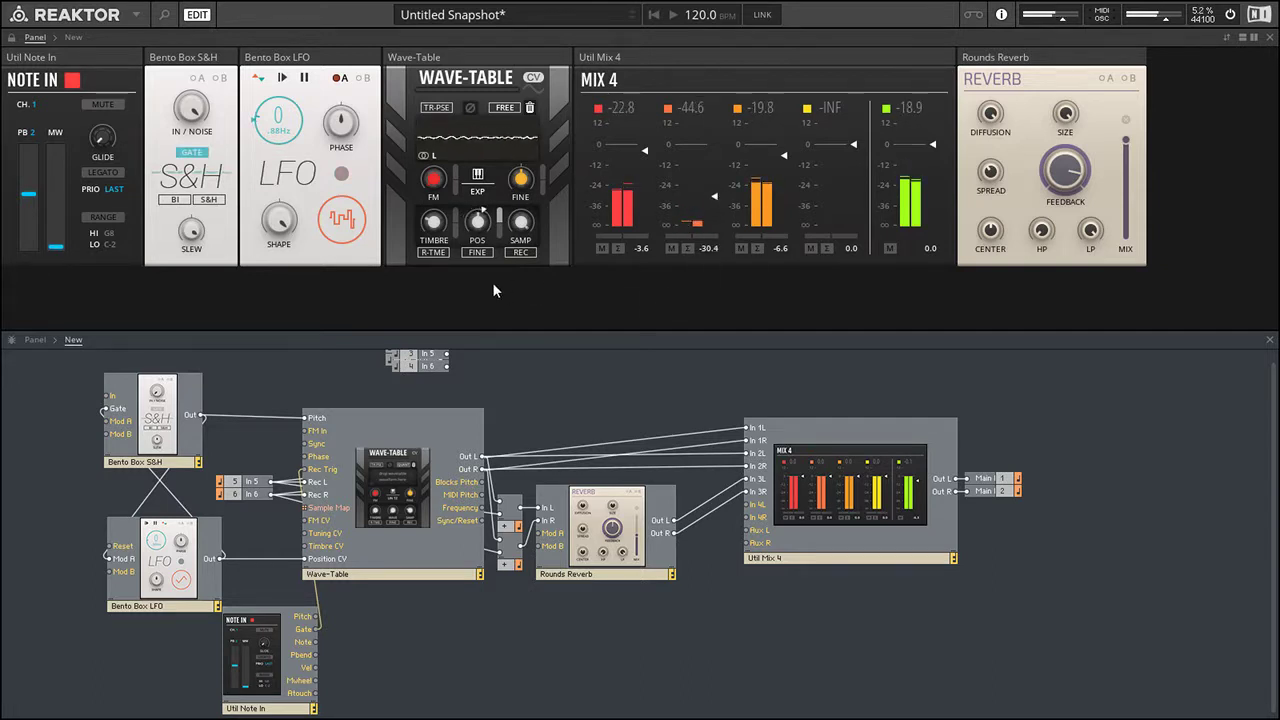
- Set the Wave-Table's transposition to -12 semitones and slightly adjust its Timbre
mouse_move(447, 108)
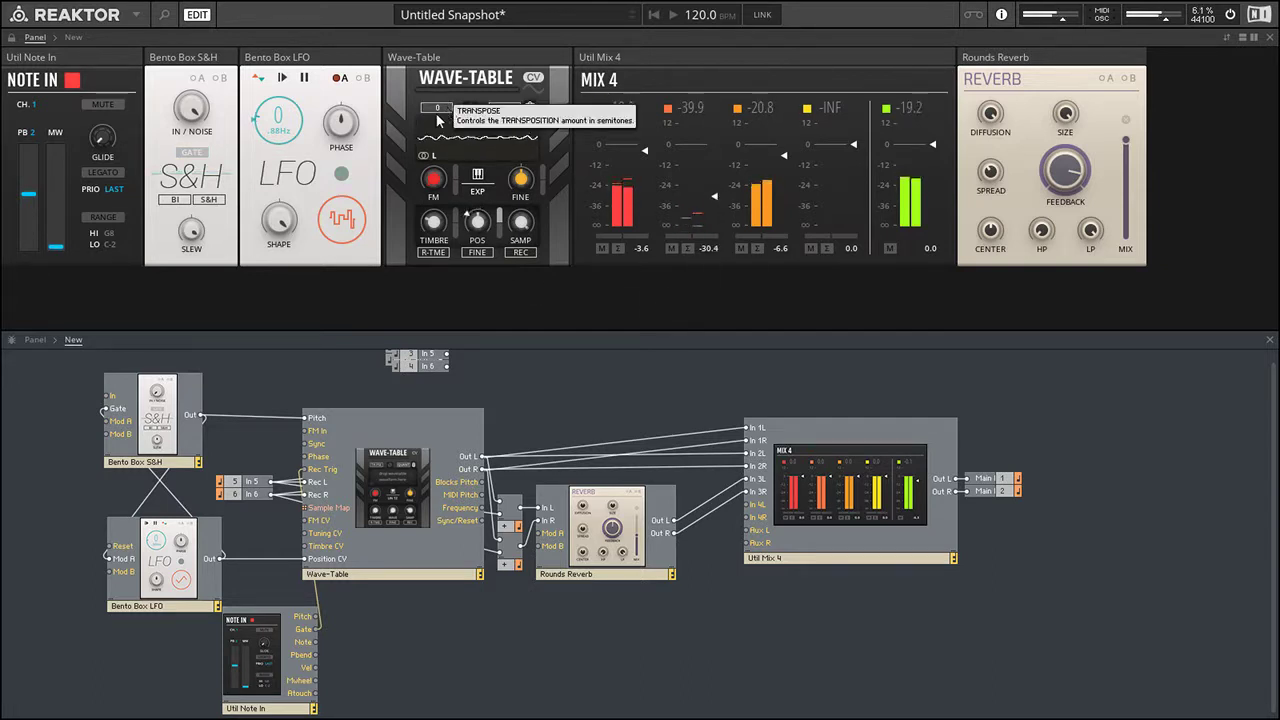
left_click_drag(447, 108, 450, 132)
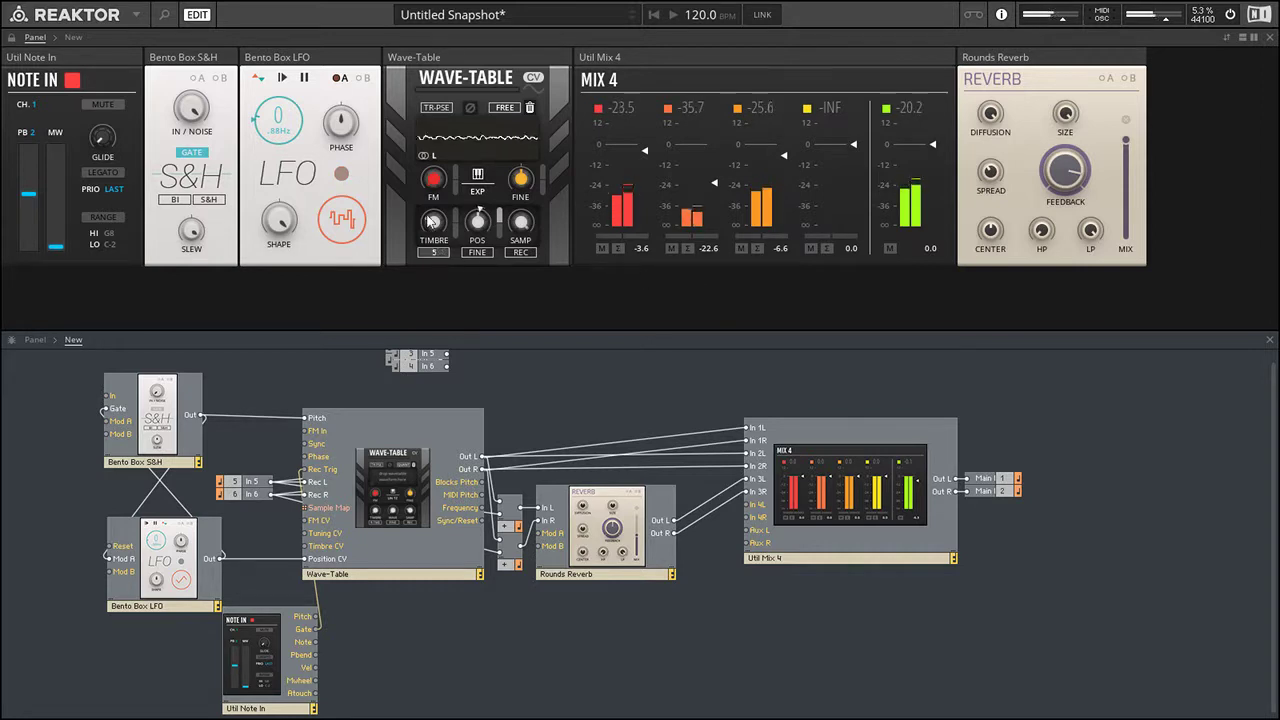
left_click_drag(432, 218, 430, 212)
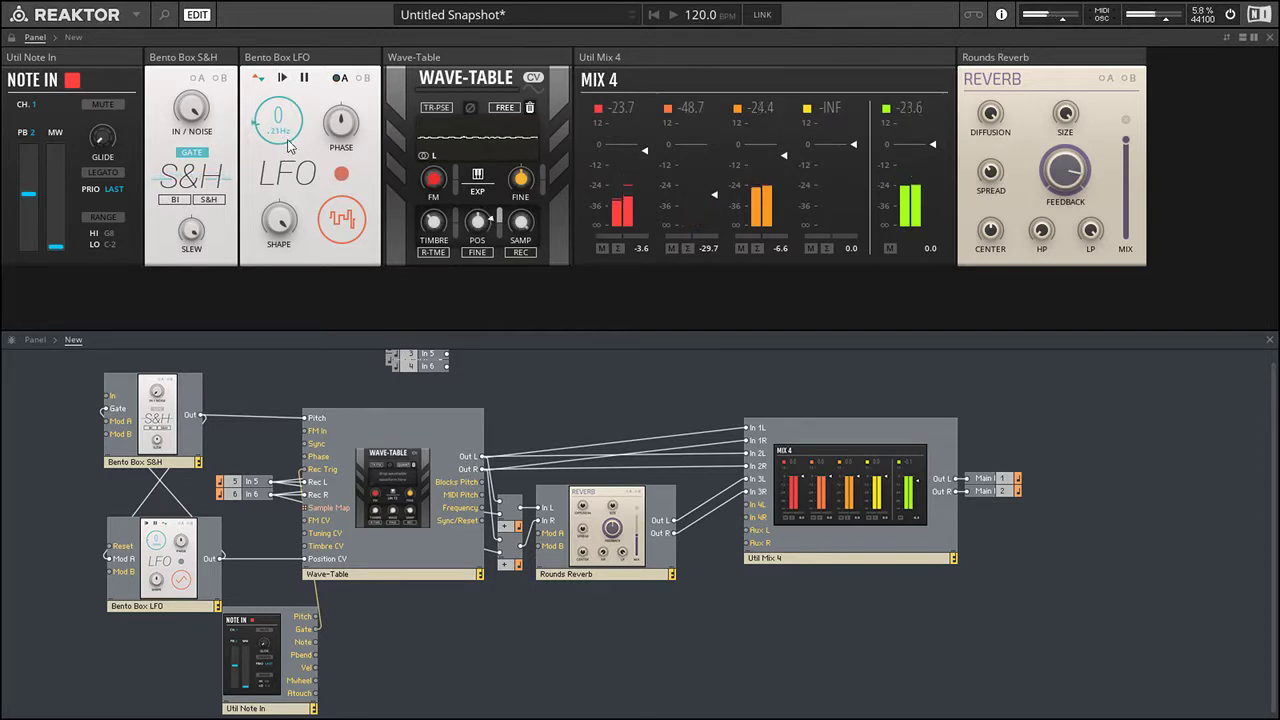
- Adjust the LFO with its modulation A, setting the rate to .21 Hz, and lower Mix 4 channel 2 to -32.5
left_click(341, 78)
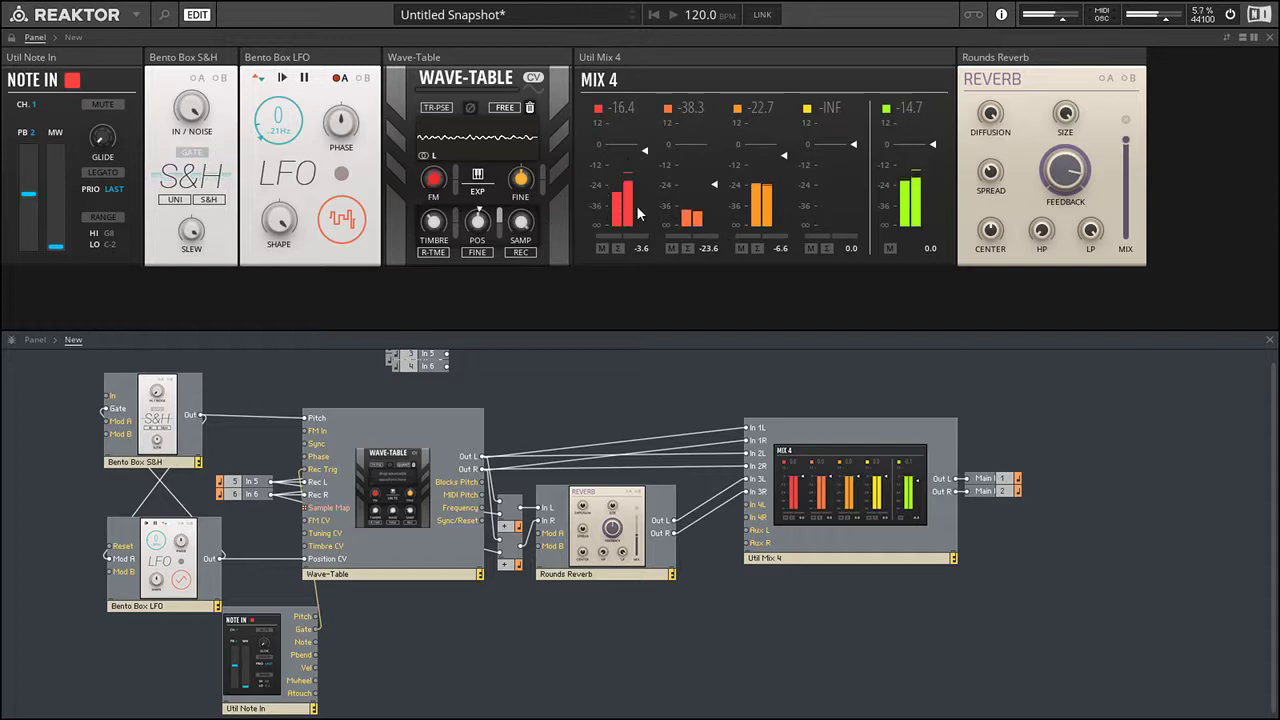
left_click_drag(716, 209, 718, 210)
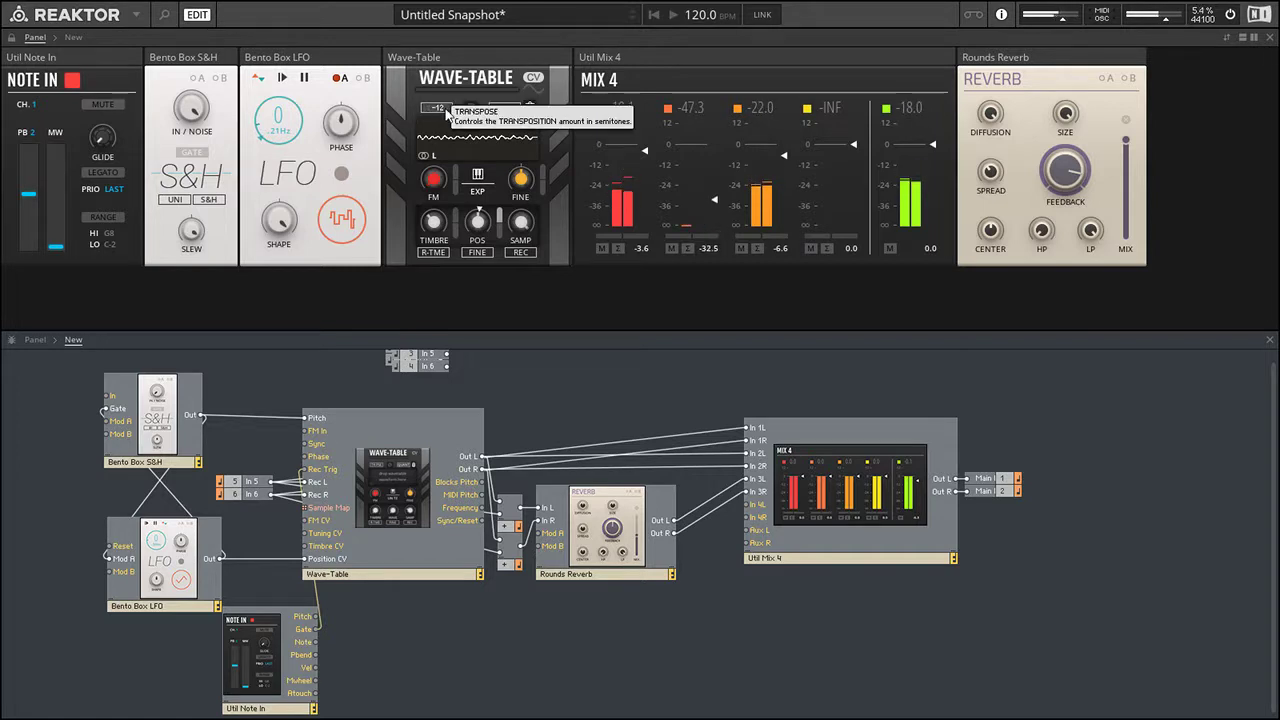
- Readjust the Wave-Table's transposition and open the LFO's modulation A amounts
left_click_drag(442, 113, 447, 127)
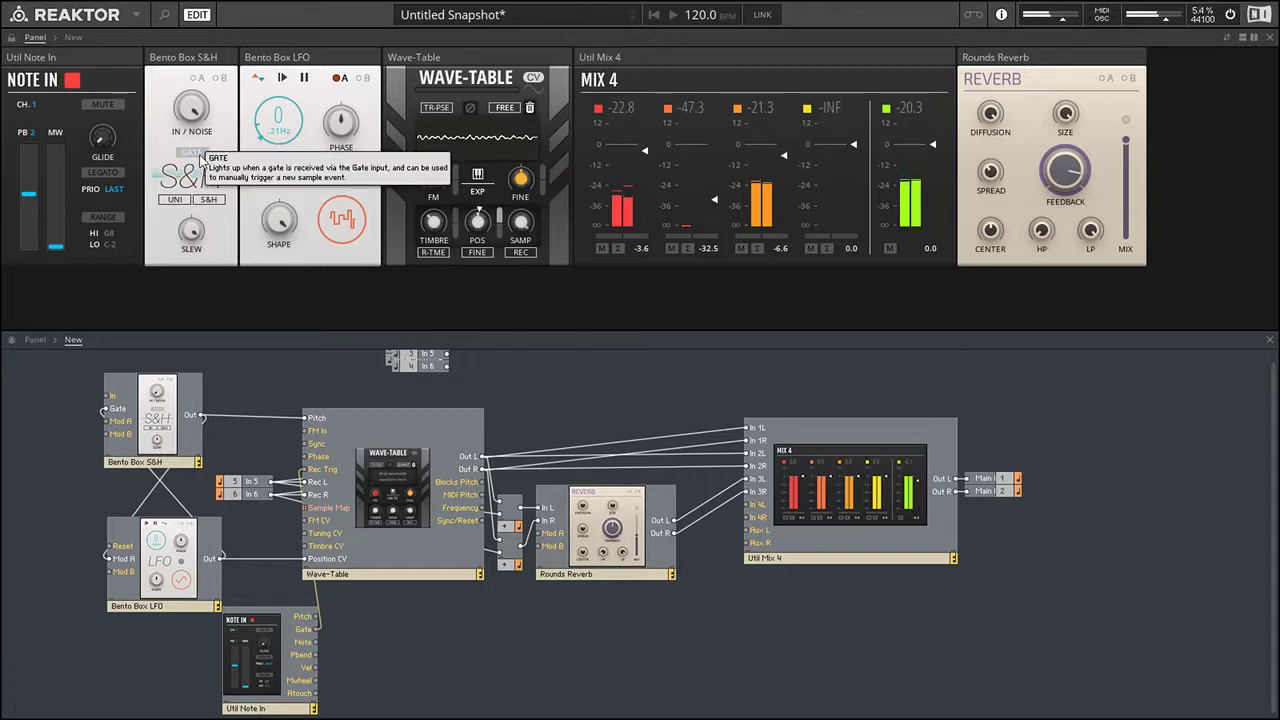
left_click(342, 80)
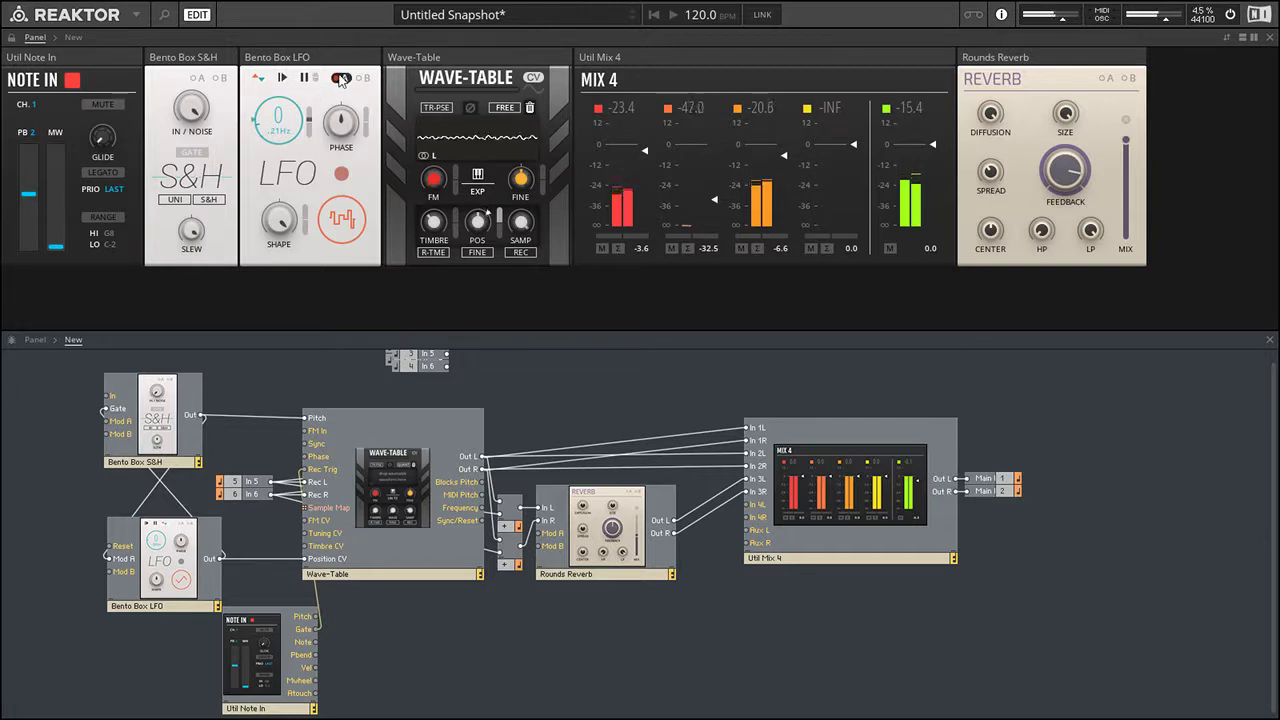
mouse_move(311, 114)
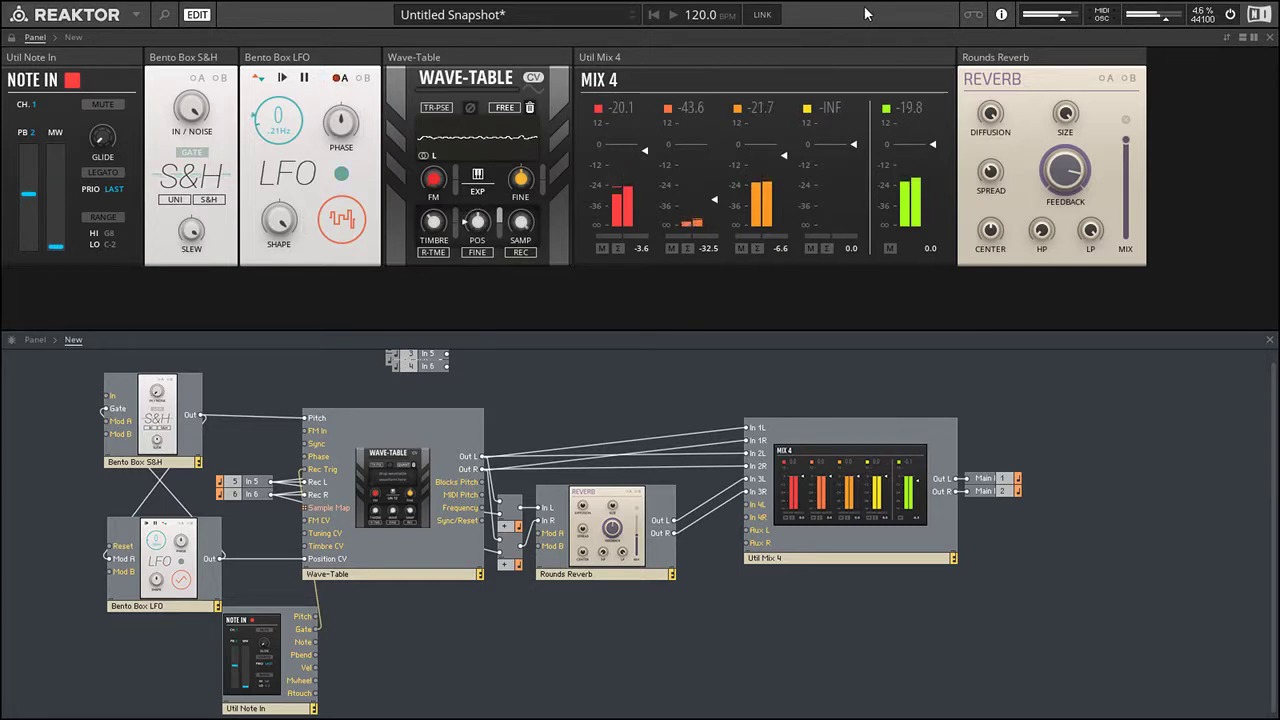
- Set Mix 4 channel 2 to -29.4 and mute channels 1, 2 and 3
left_click_drag(715, 199, 718, 192)
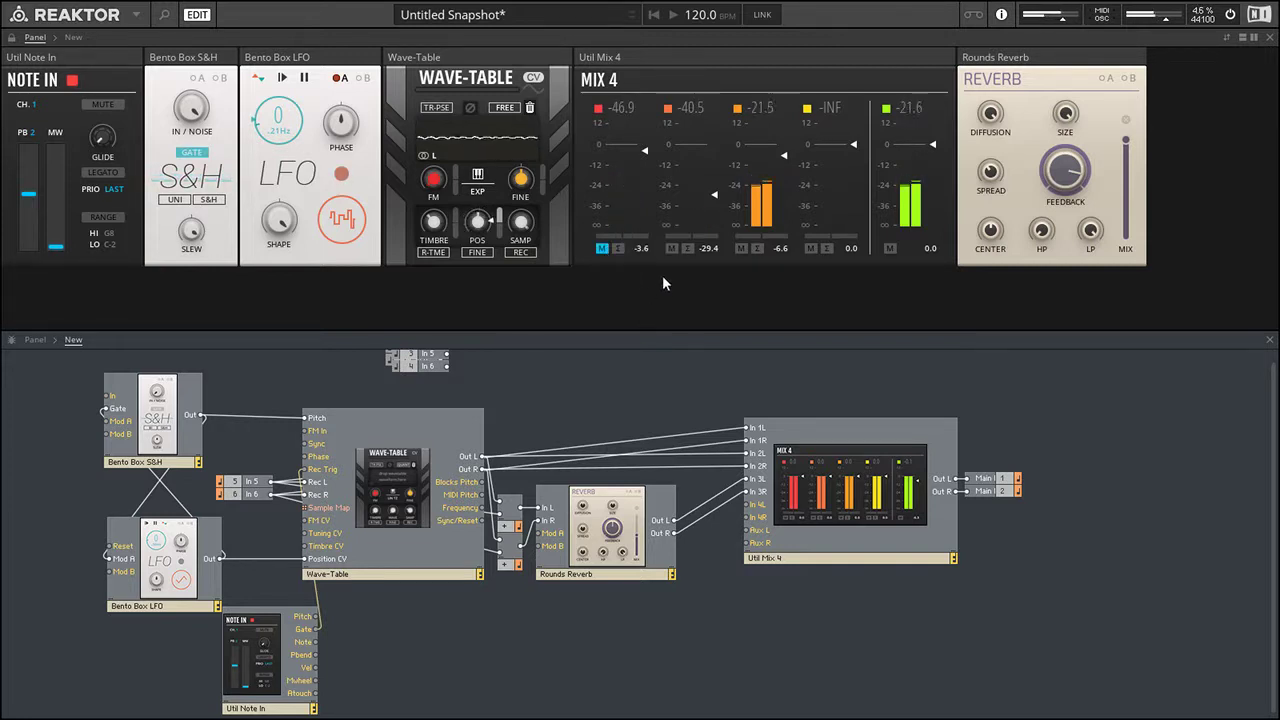
left_click(671, 248)
left_click(740, 248)
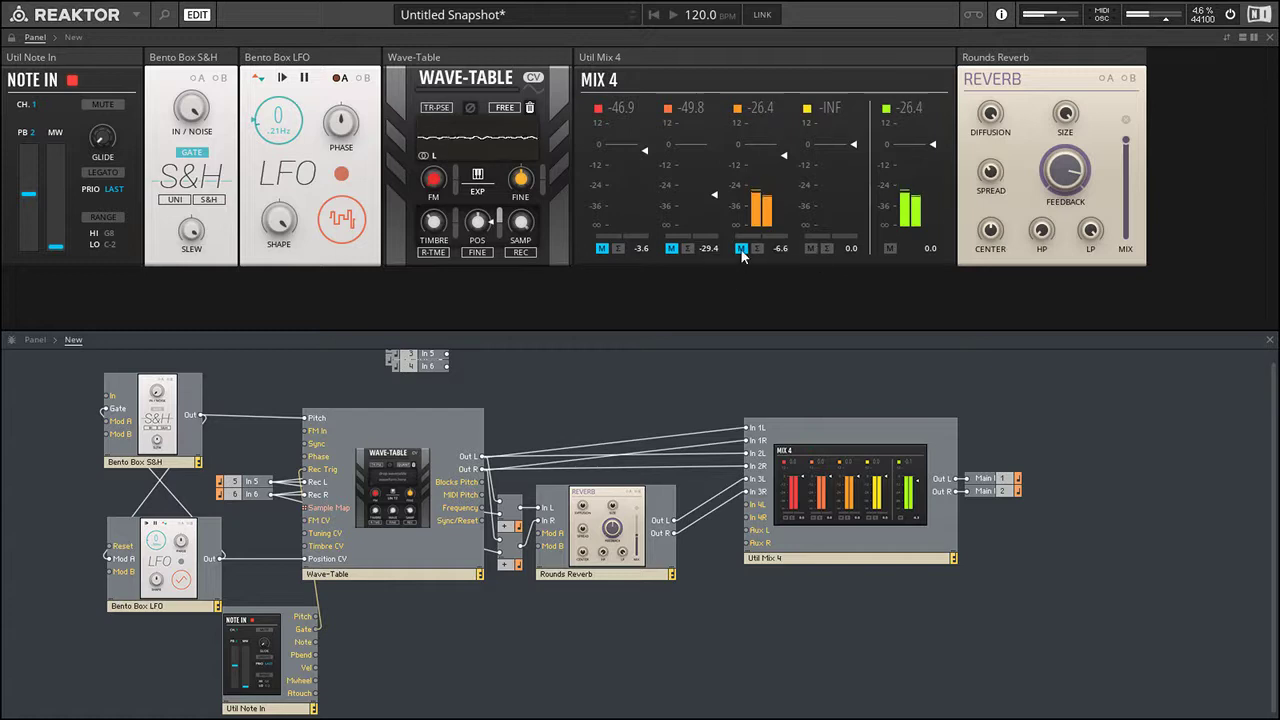